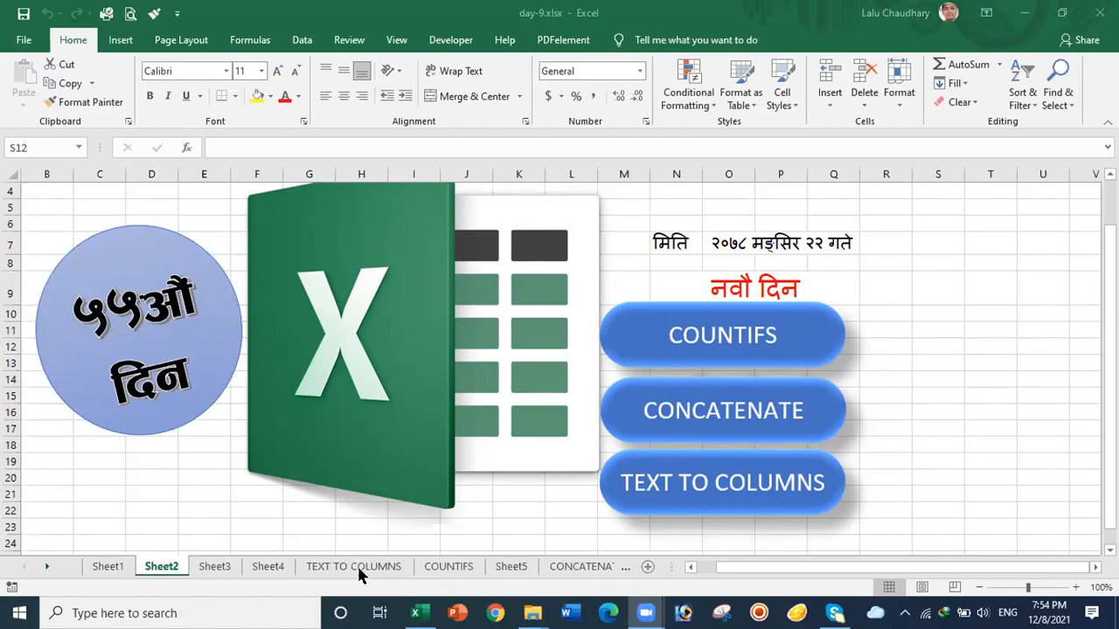
# Step: Switch to the TEXT TO COLUMNS sheet of day-9.xlsx and click an empty cell
pyautogui.click(358, 568)
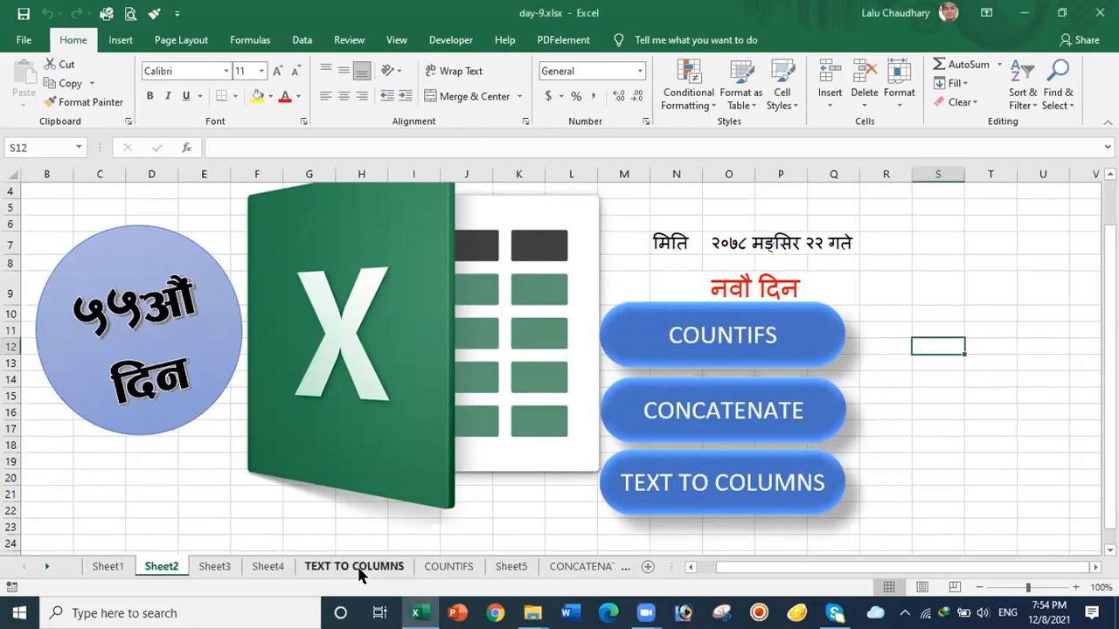
pyautogui.click(358, 568)
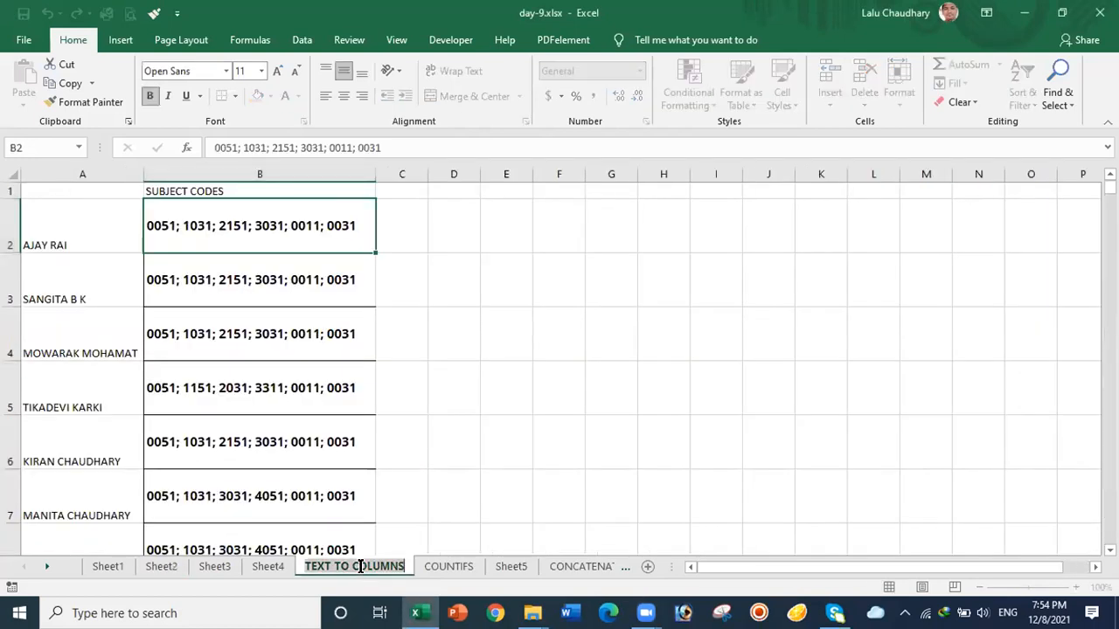
pyautogui.click(638, 312)
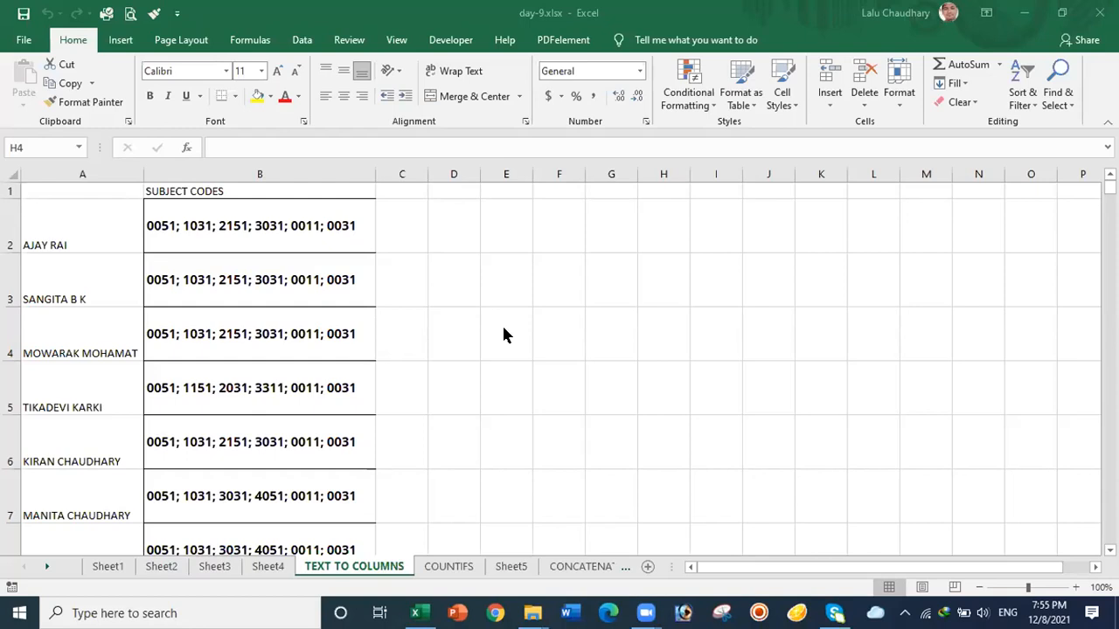
# Step: Select the subject codes in column B from B2 through B218
pyautogui.click(222, 217)
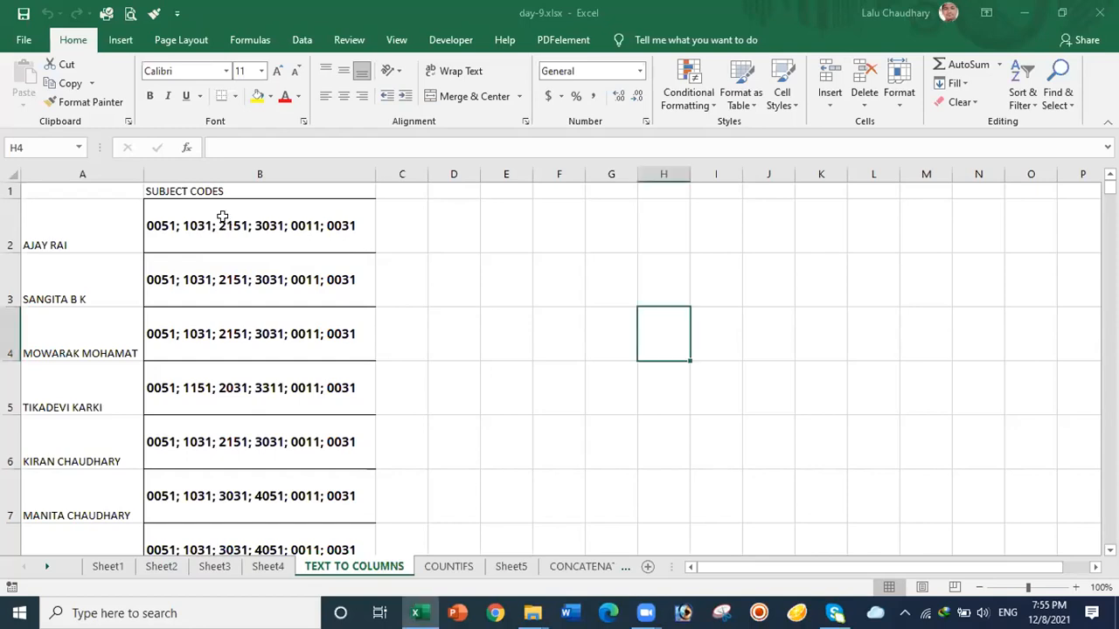
pyautogui.click(269, 219)
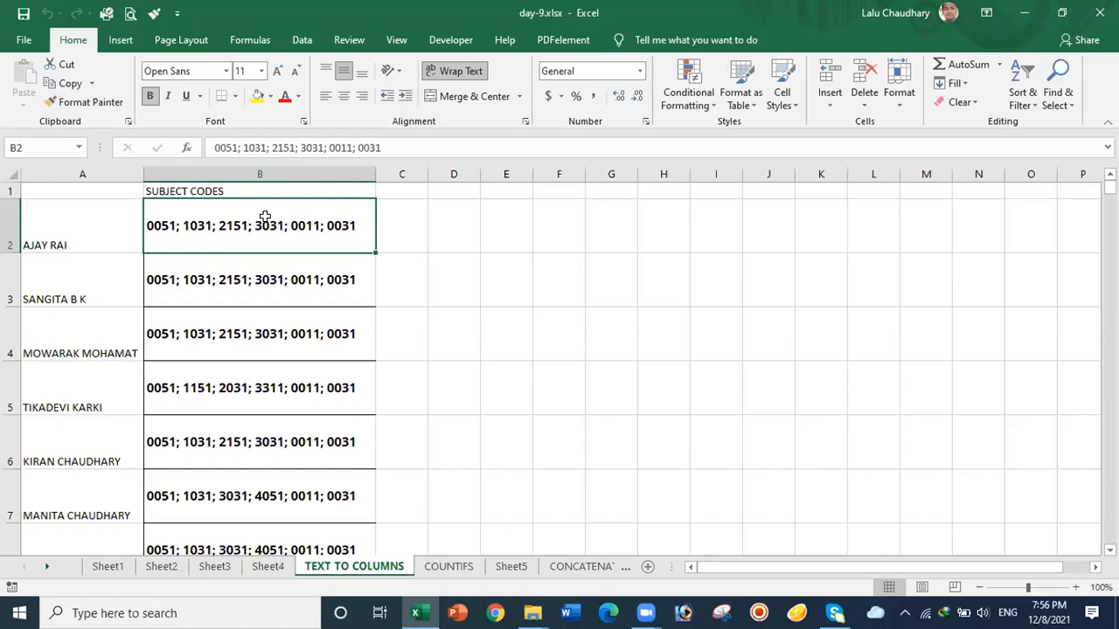
pyautogui.hotkey('ctrl', 'shift', 'Down')
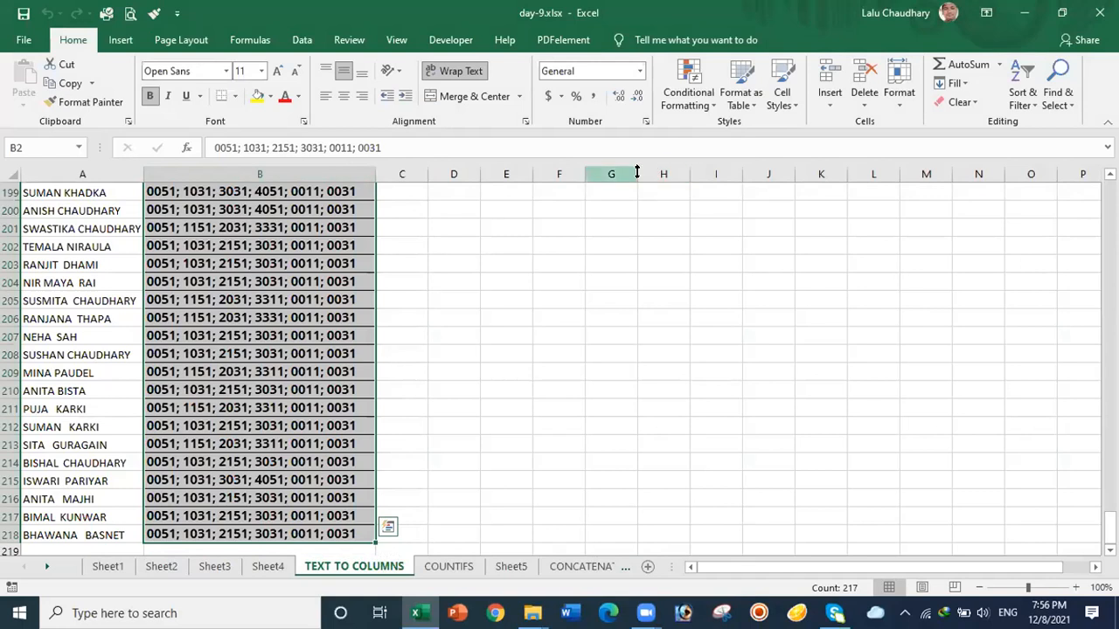
# Step: Launch the Data tab's Text to Columns wizard for the selected codes
pyautogui.click(302, 44)
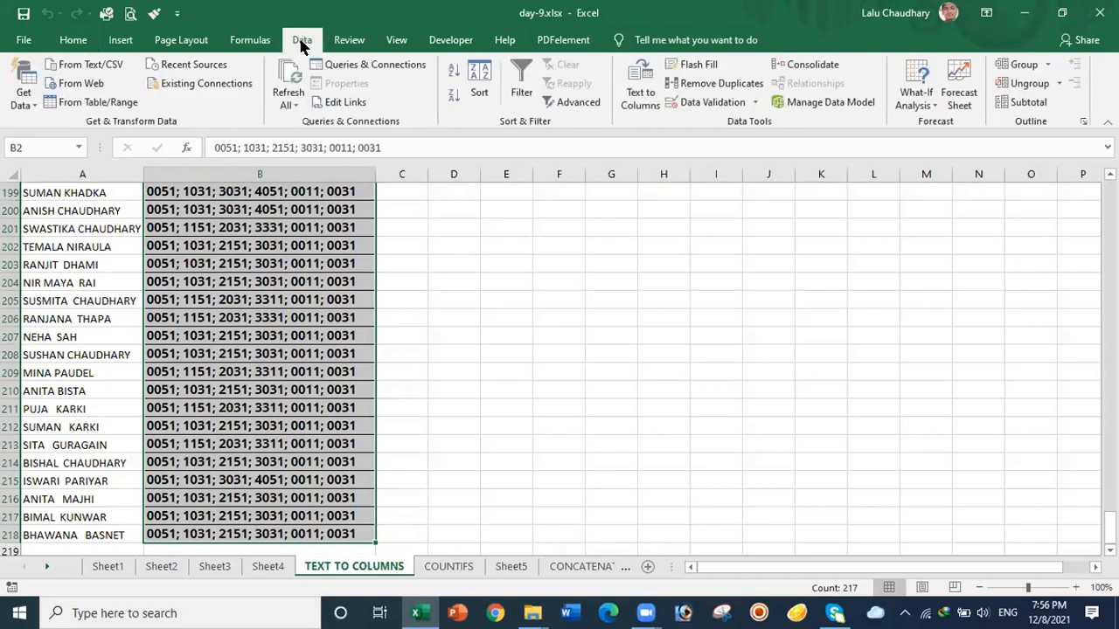
pyautogui.click(635, 98)
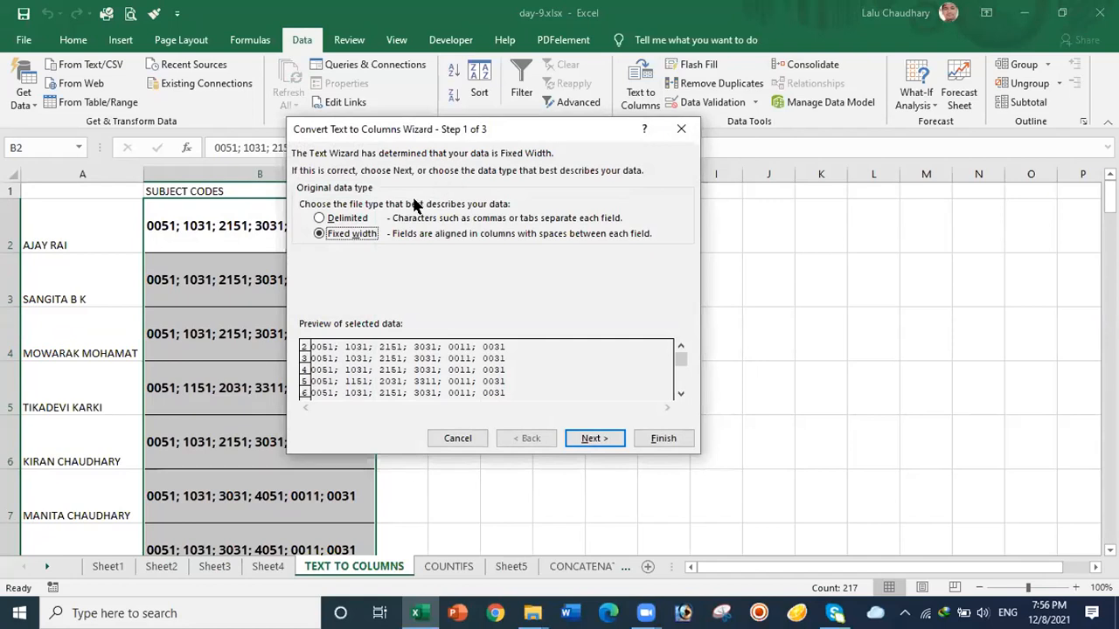
# Step: Split the codes as Delimited on Semicolon, with Tab unticked, into columns B–G
pyautogui.click(320, 218)
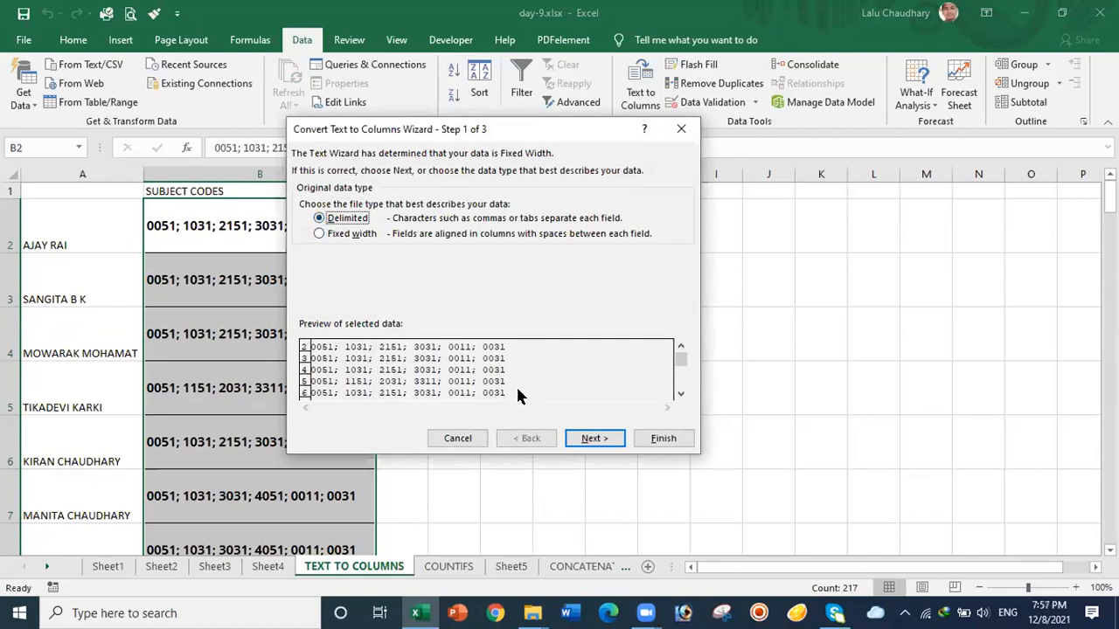
pyautogui.click(583, 440)
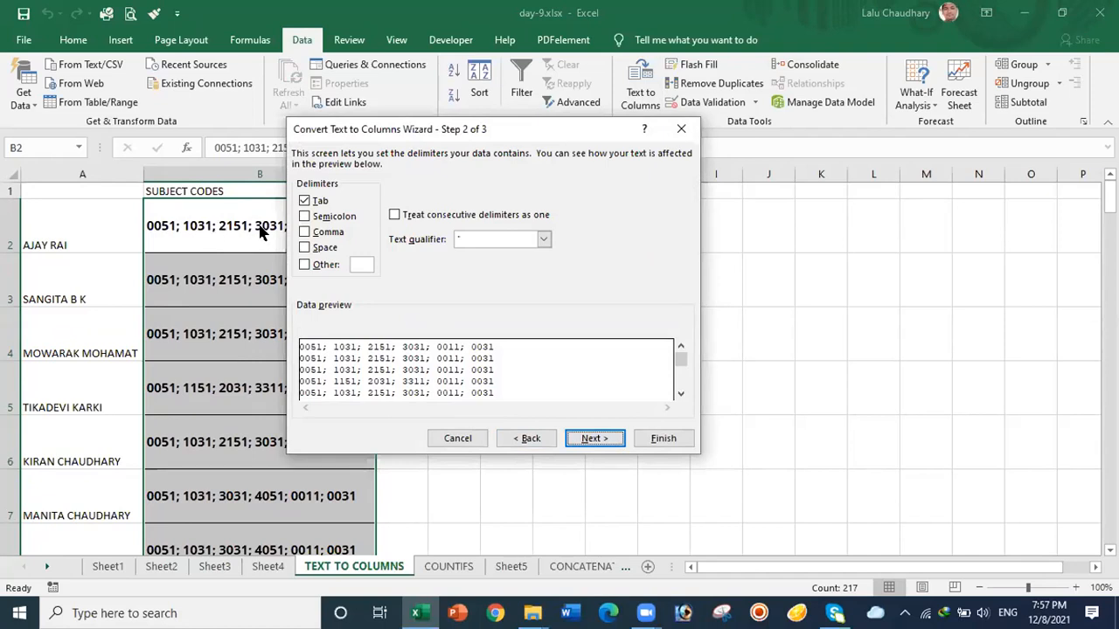
pyautogui.click(304, 217)
pyautogui.click(303, 201)
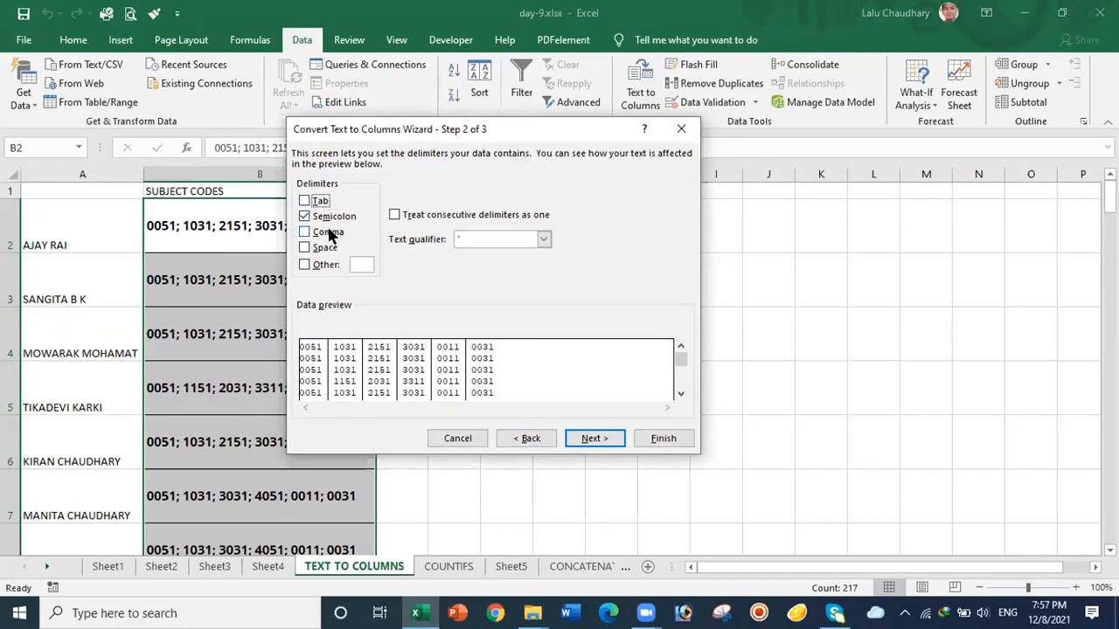
pyautogui.click(587, 439)
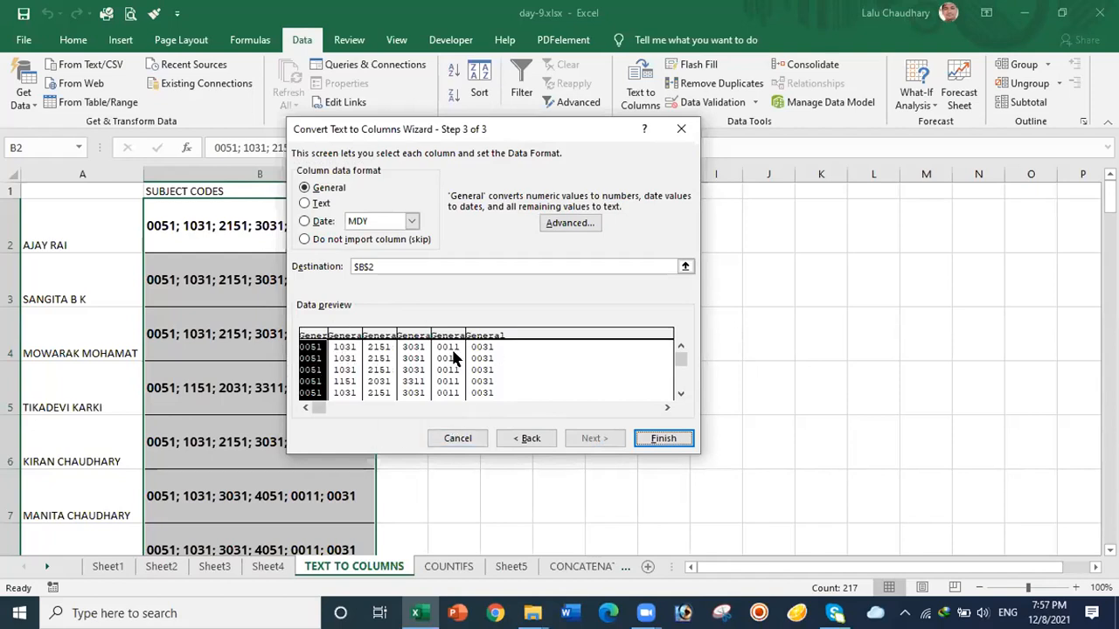
pyautogui.click(660, 439)
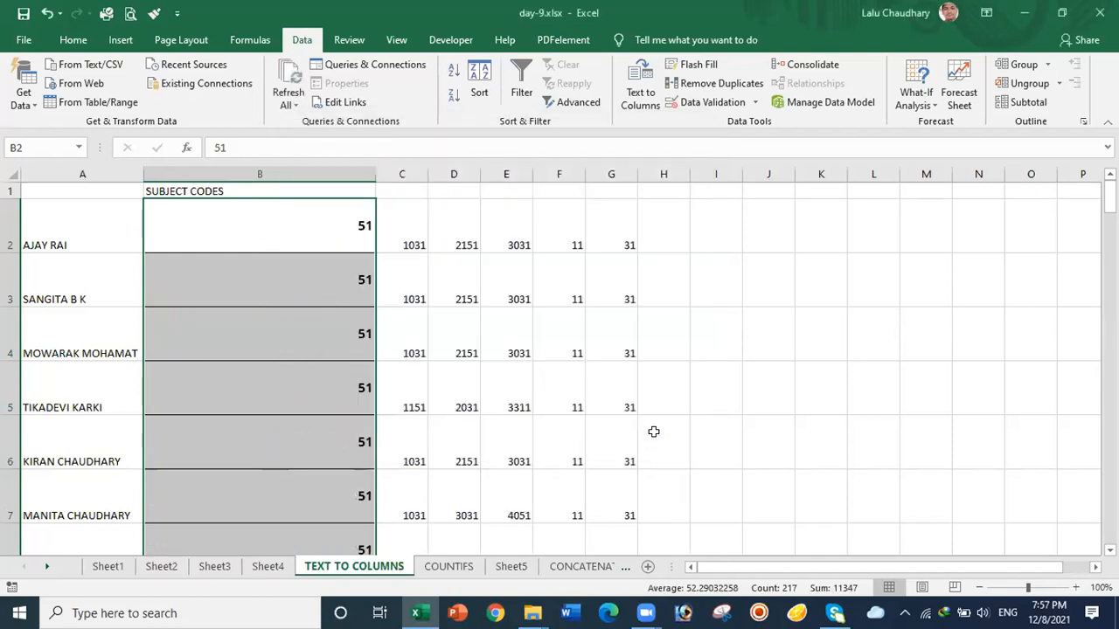
# Step: Autofit column B's width to its contents
pyautogui.click(734, 350)
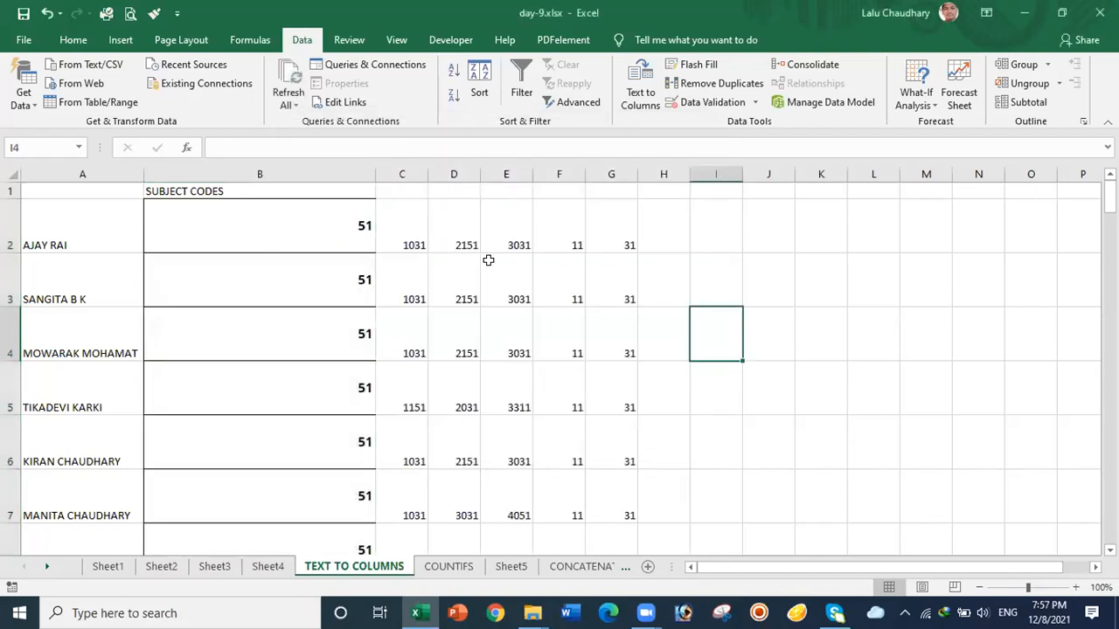
pyautogui.doubleClick(372, 173)
pyautogui.click(619, 260)
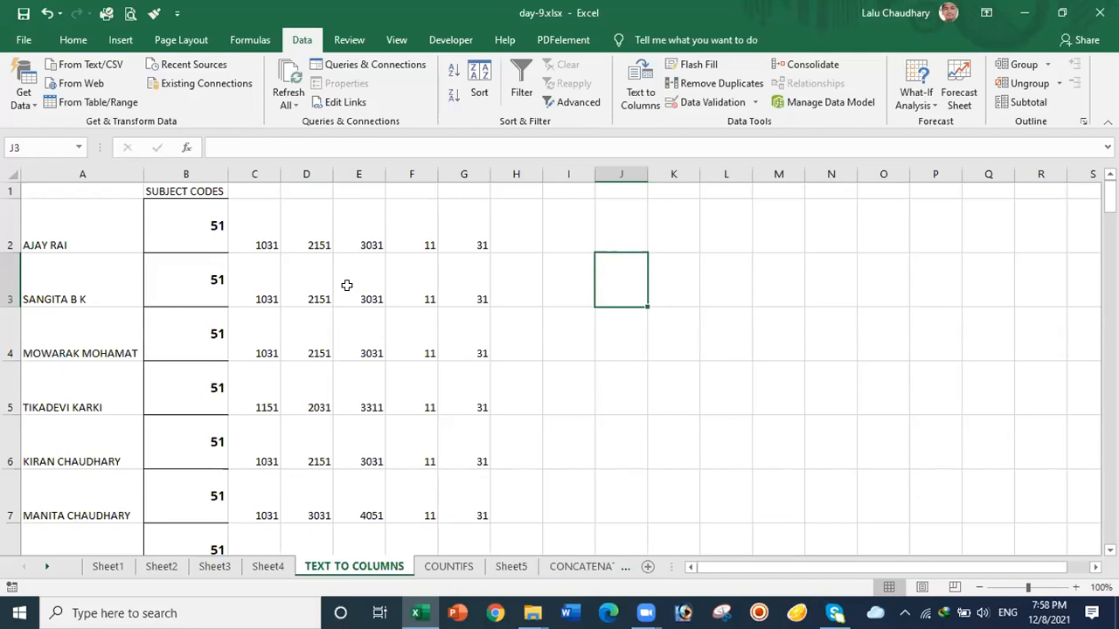
# Step: Undo the width change and the split, restoring combined codes like 0051; 1031 in column B
pyautogui.hotkey('ctrl', 'z')
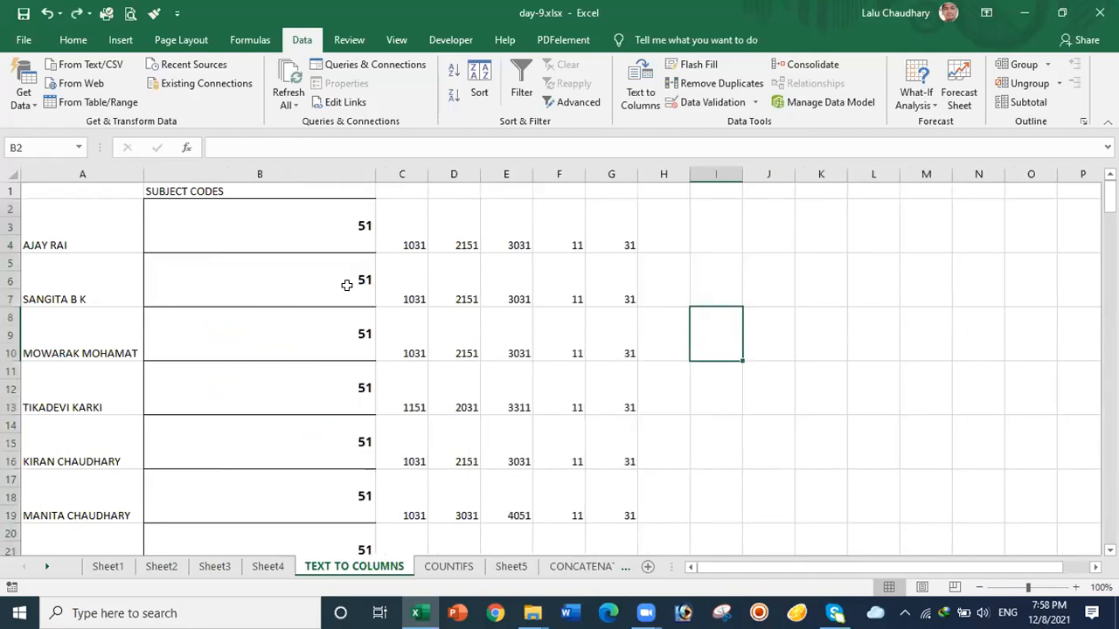
pyautogui.hotkey('ctrl', 'z')
pyautogui.click(632, 279)
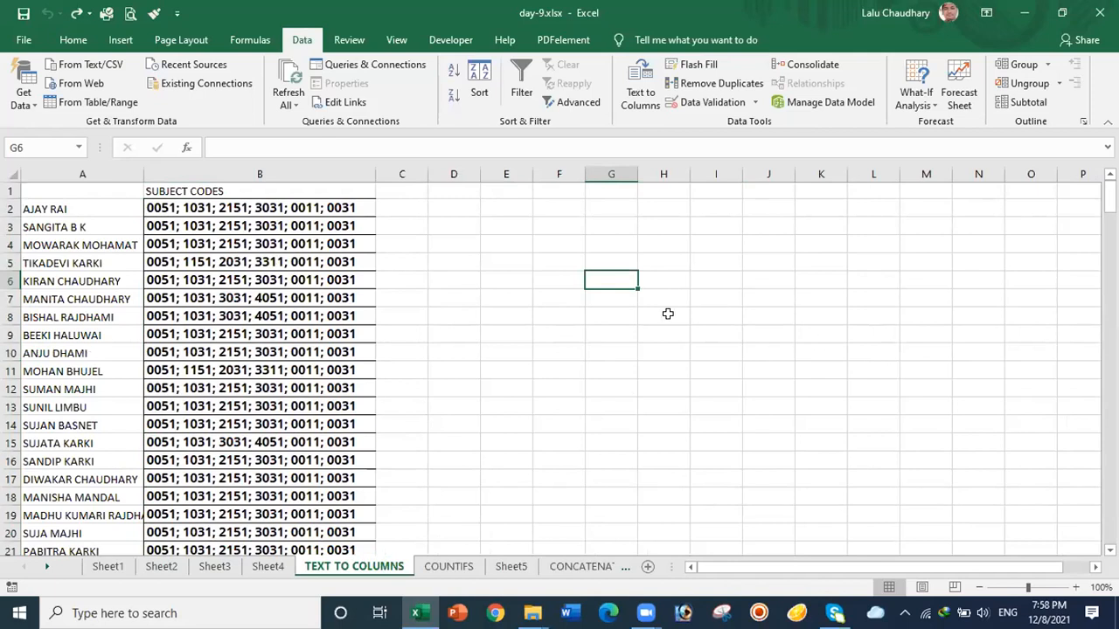
pyautogui.click(473, 346)
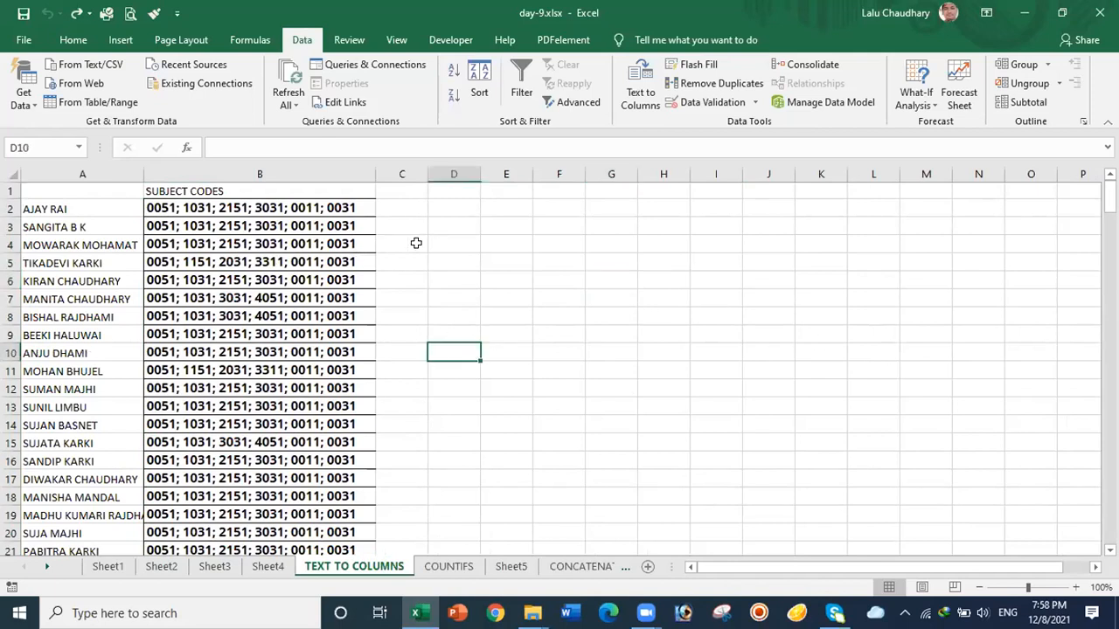
# Step: Check the codes in B5, then select B2:B218 with Ctrl+Shift+Down
pyautogui.click(194, 207)
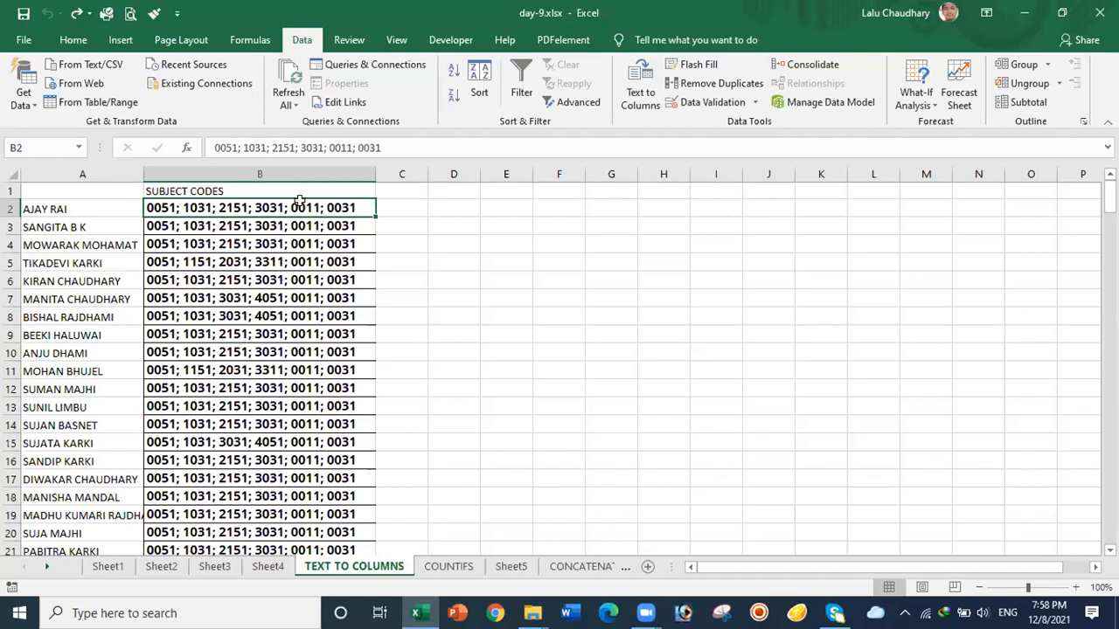
pyautogui.click(266, 264)
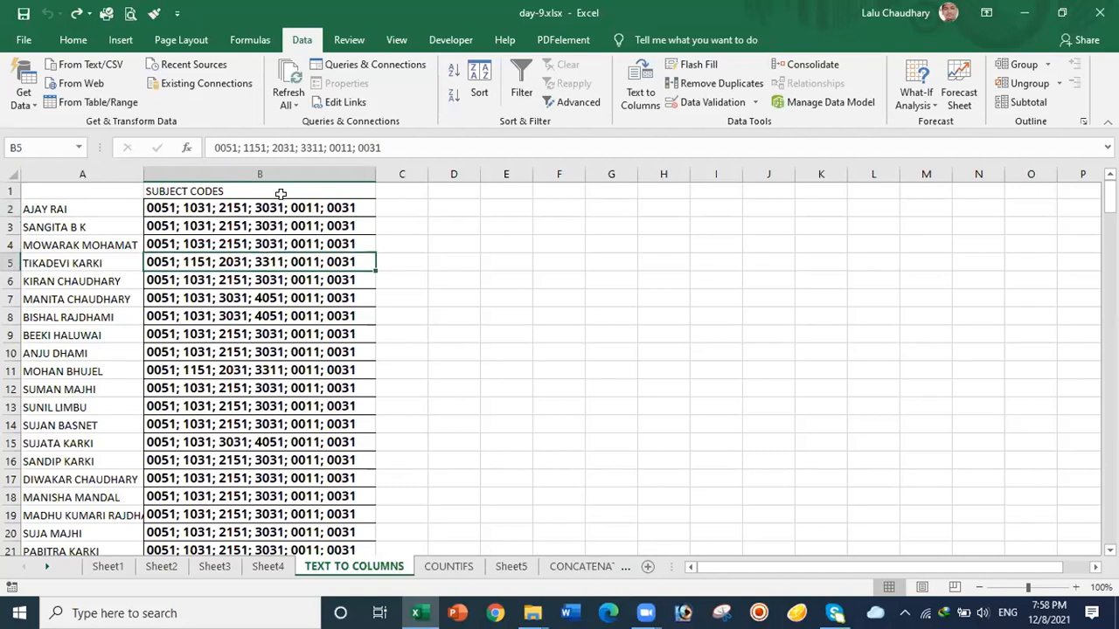
pyautogui.click(277, 206)
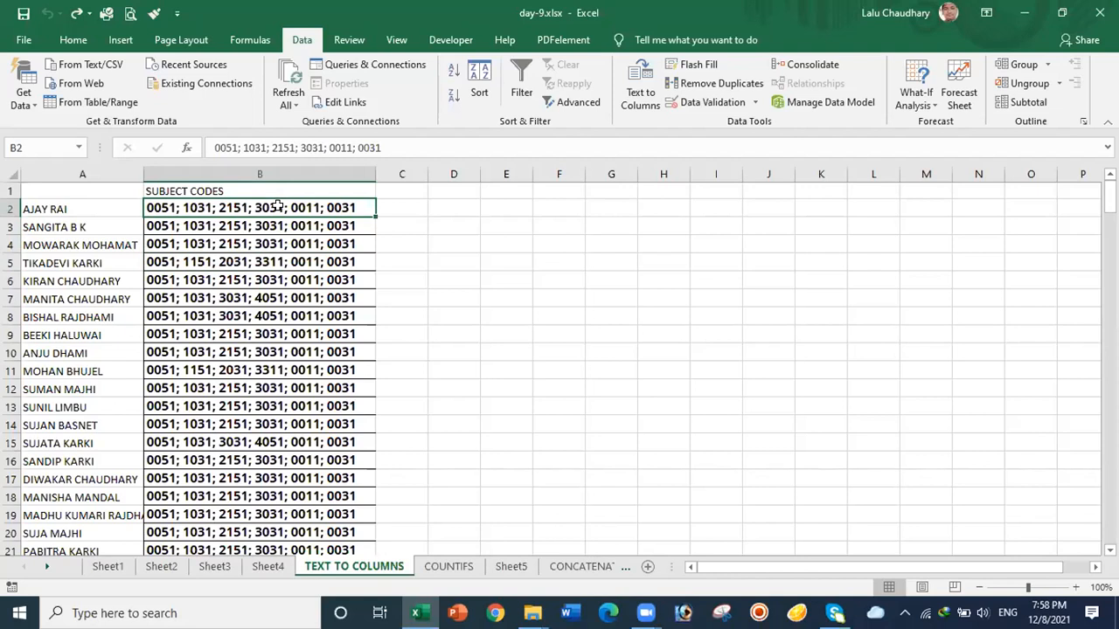
pyautogui.hotkey('ctrl', 'shift', 'Down')
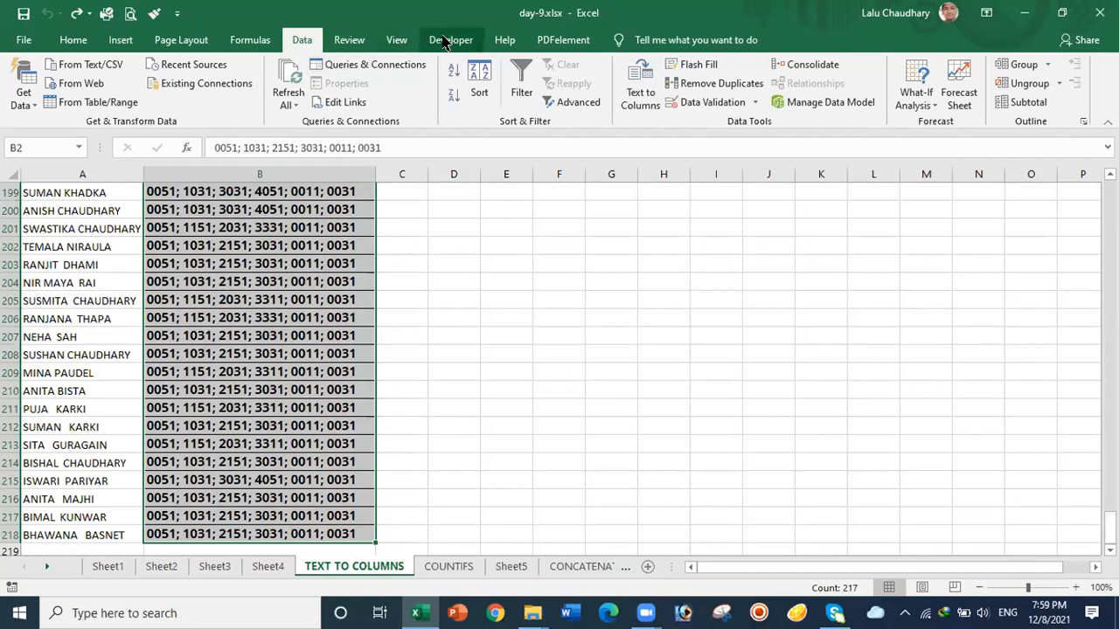
# Step: Run Text to Columns as Fixed width with the suggested breaks, spreading codes across B–G
pyautogui.click(637, 88)
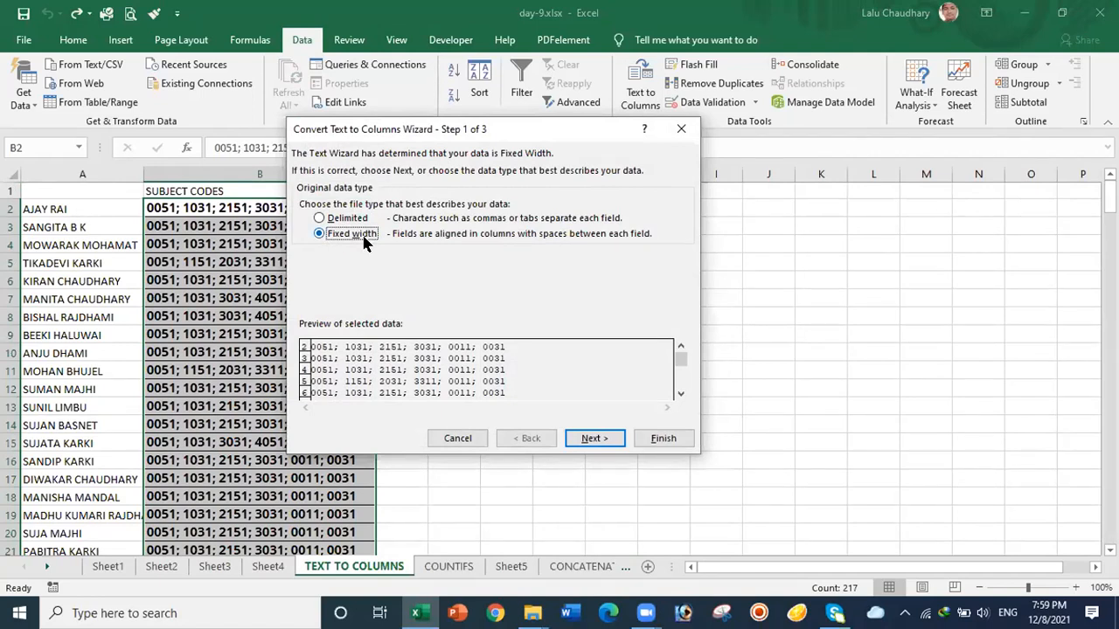
pyautogui.click(586, 440)
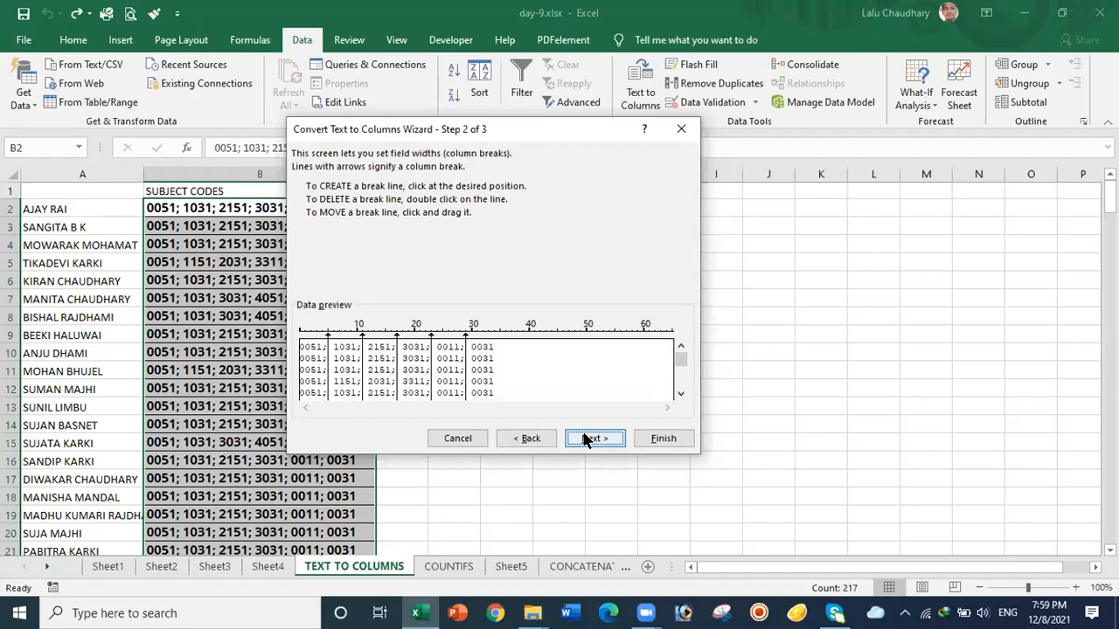
pyautogui.click(585, 440)
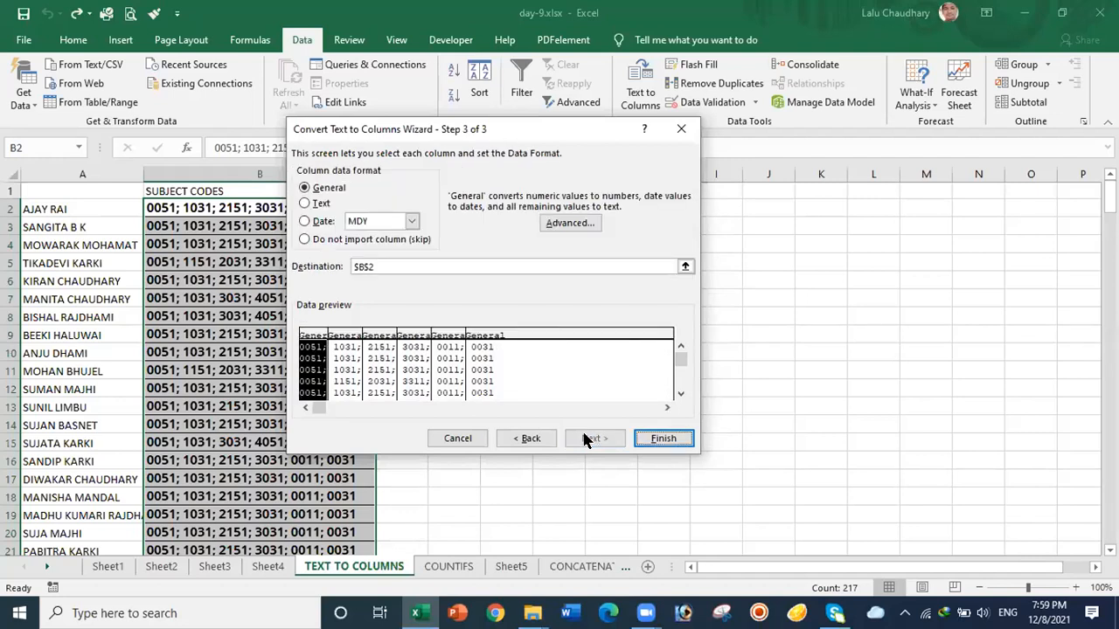
pyautogui.click(663, 439)
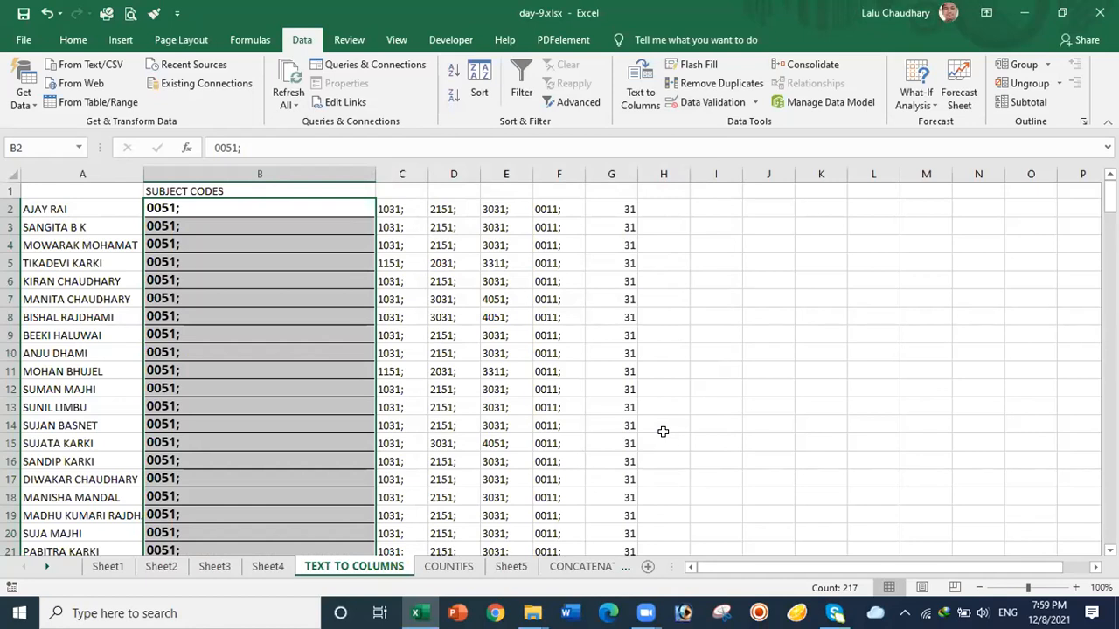
pyautogui.hotkey('ctrl', 'q')
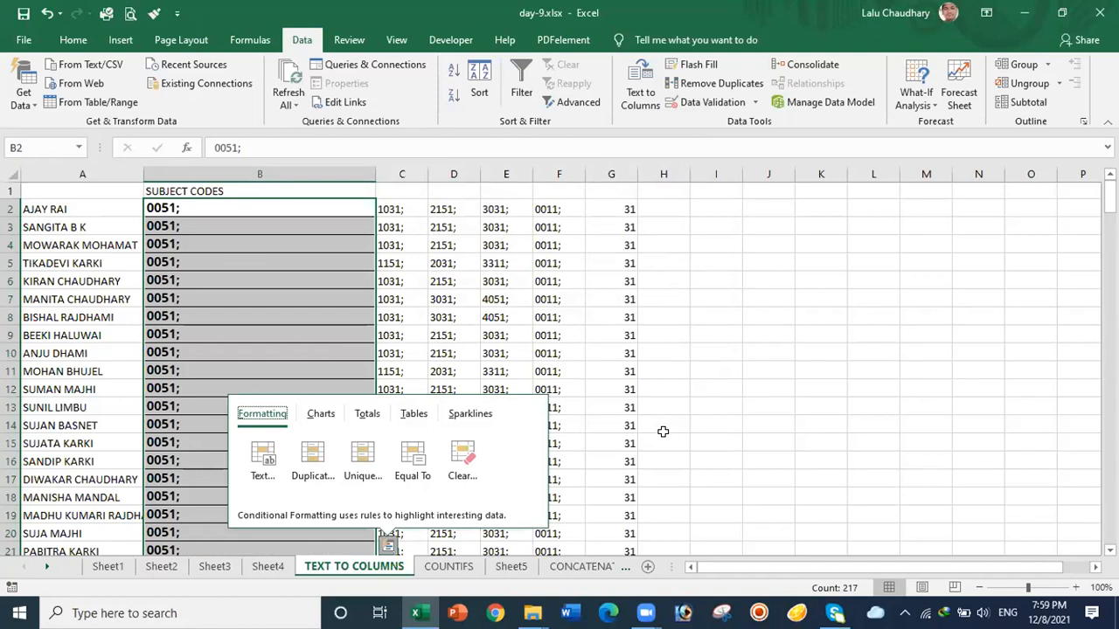
# Step: Undo the fixed-width split and reselect the combined codes in B2:B218
pyautogui.click(731, 404)
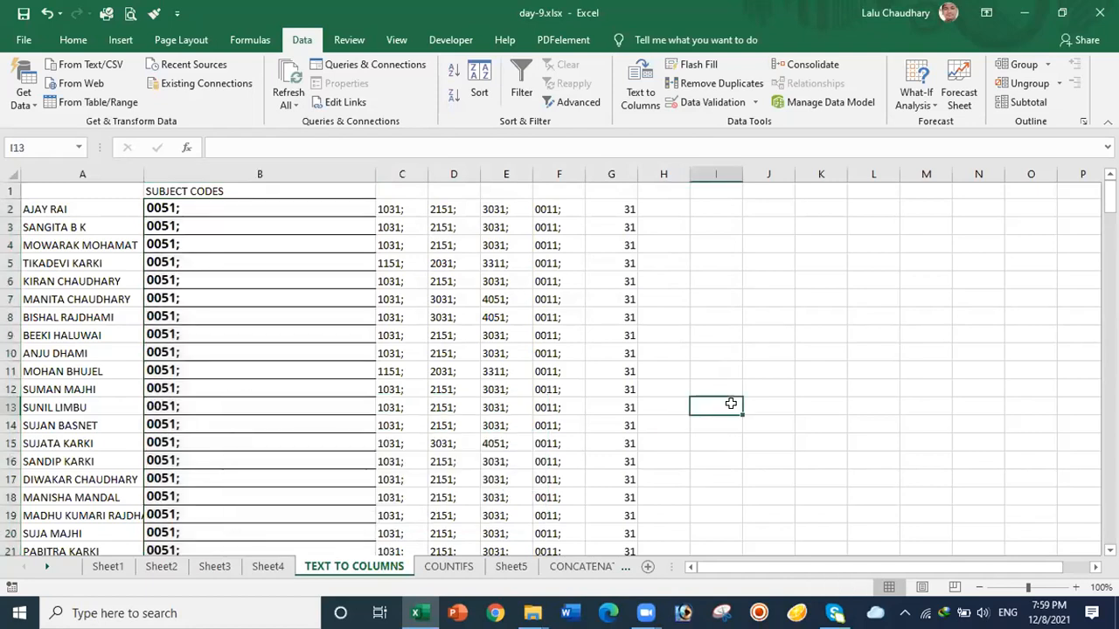
pyautogui.hotkey('ctrl', 'z')
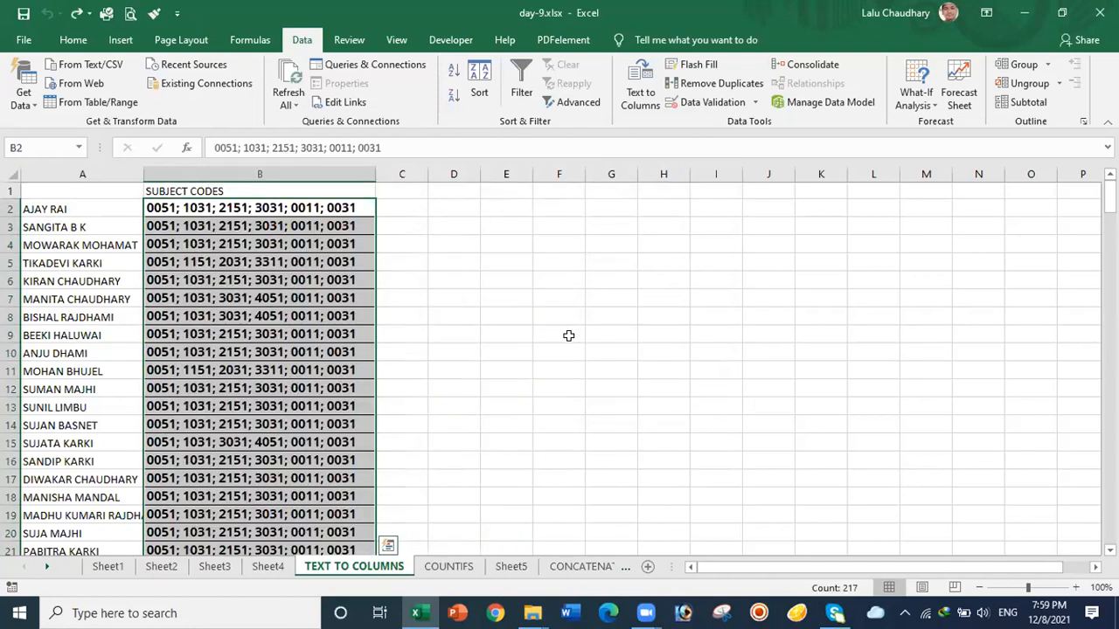
pyautogui.click(514, 333)
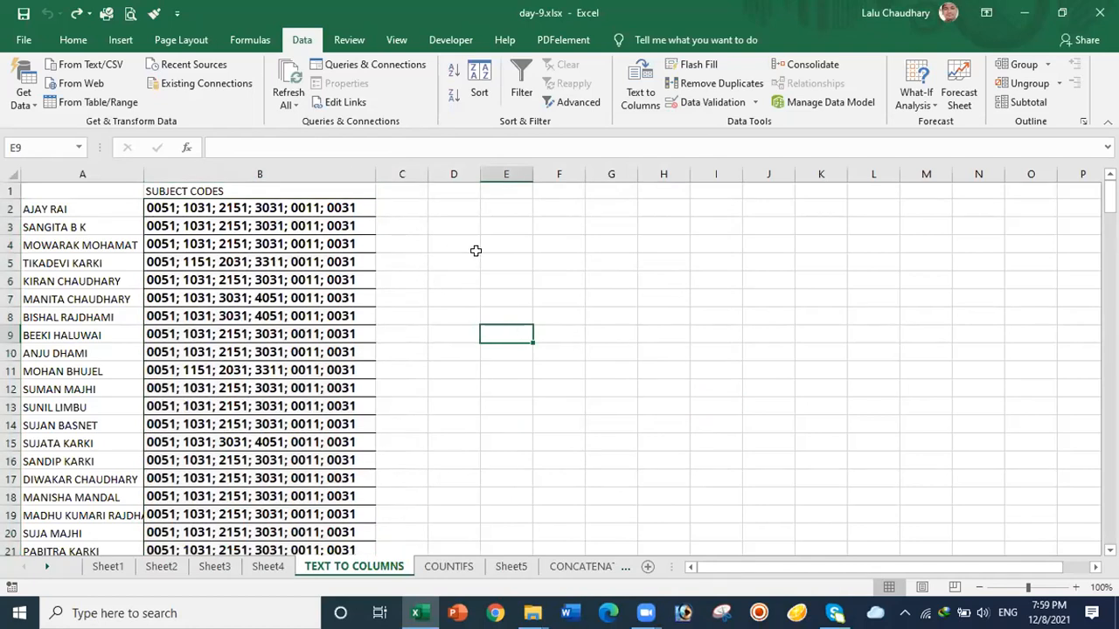
pyautogui.click(298, 207)
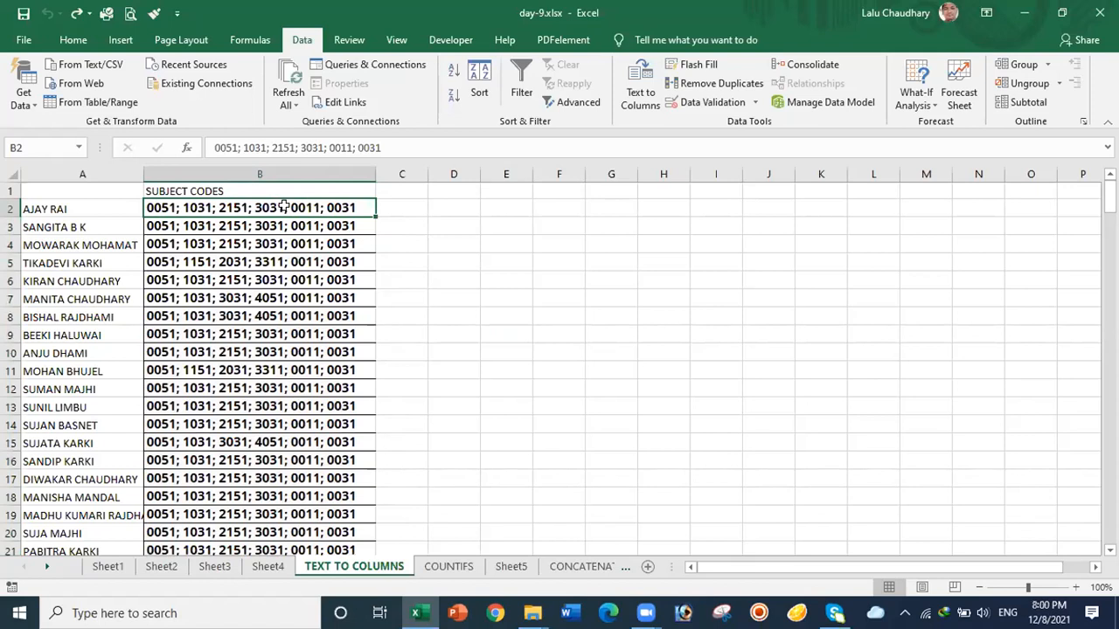
pyautogui.hotkey('ctrl', 'shift', 'Down')
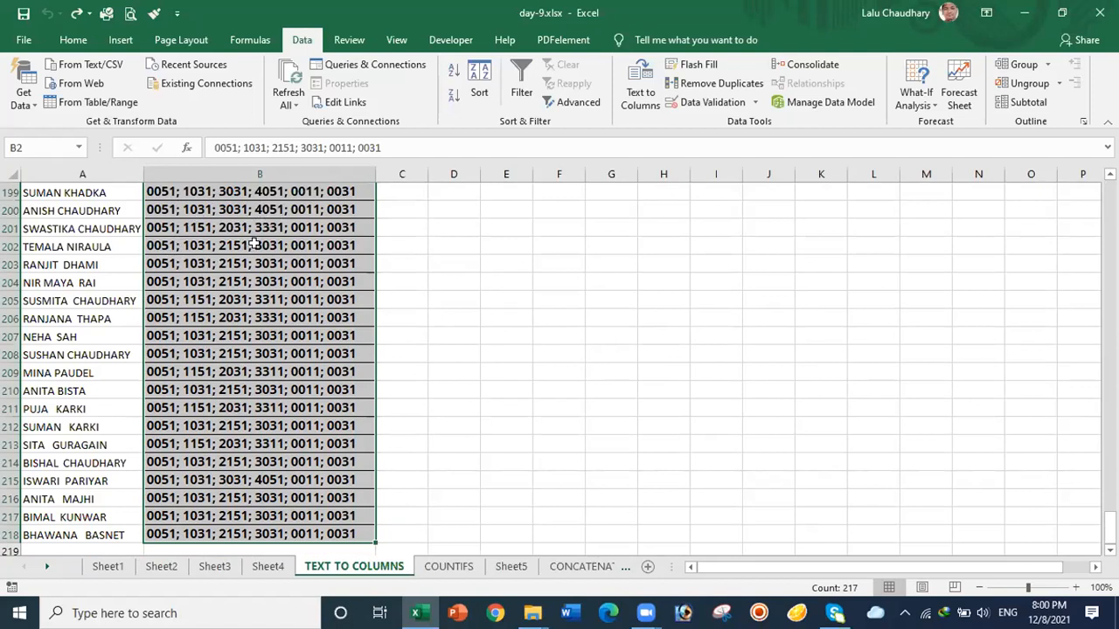
# Step: Start Text to Columns, choose Delimited, and advance to the separator step
pyautogui.click(625, 98)
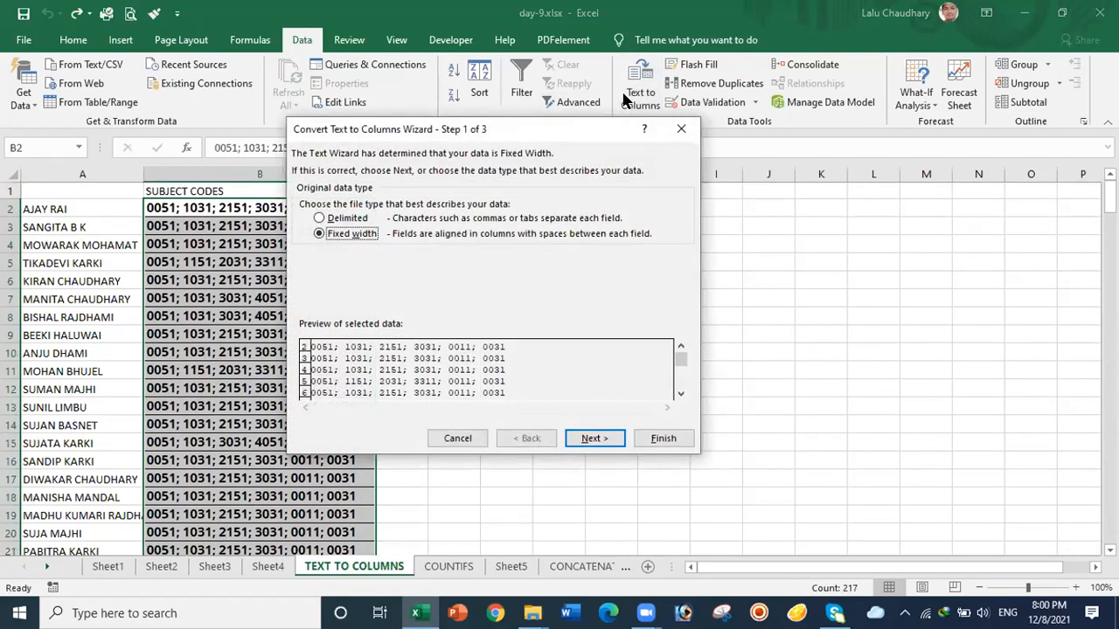
pyautogui.click(320, 219)
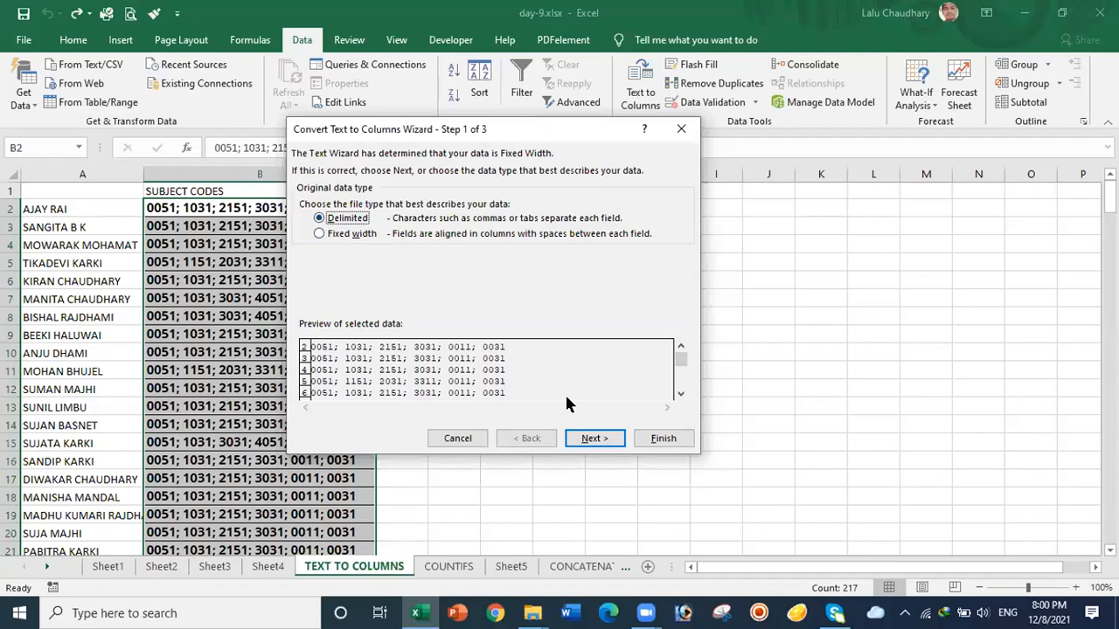
pyautogui.click(591, 438)
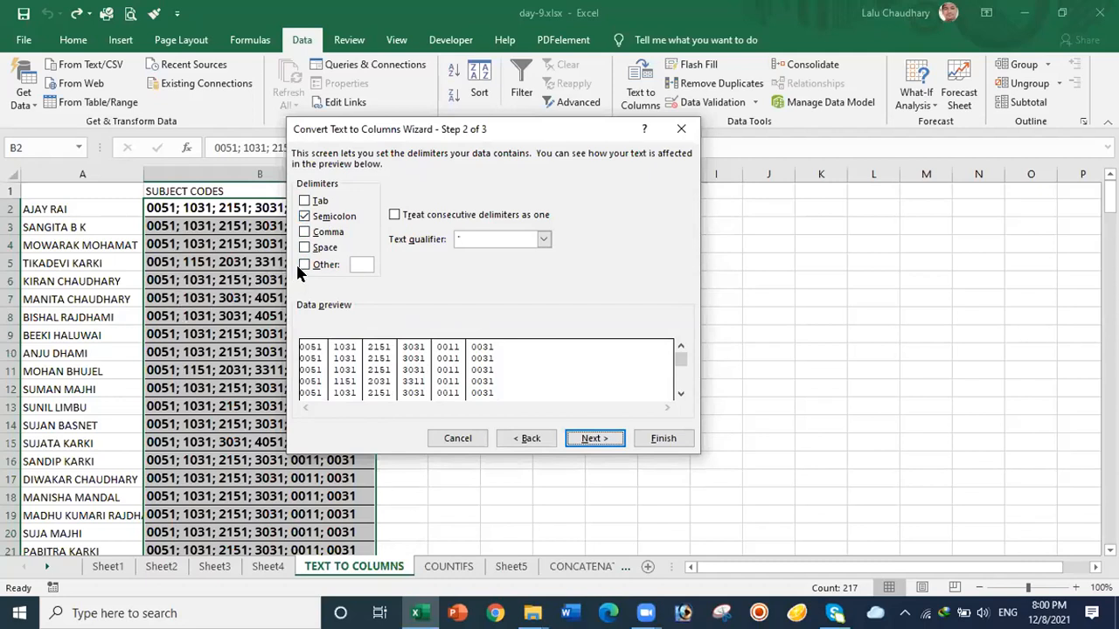
# Step: Try # and @ as Other separators, then split on Semicolon only across columns B–G
pyautogui.click(361, 266)
pyautogui.write('#')
pyautogui.press('BackSpace')
pyautogui.write('@')
pyautogui.press('BackSpace')
pyautogui.click(303, 265)
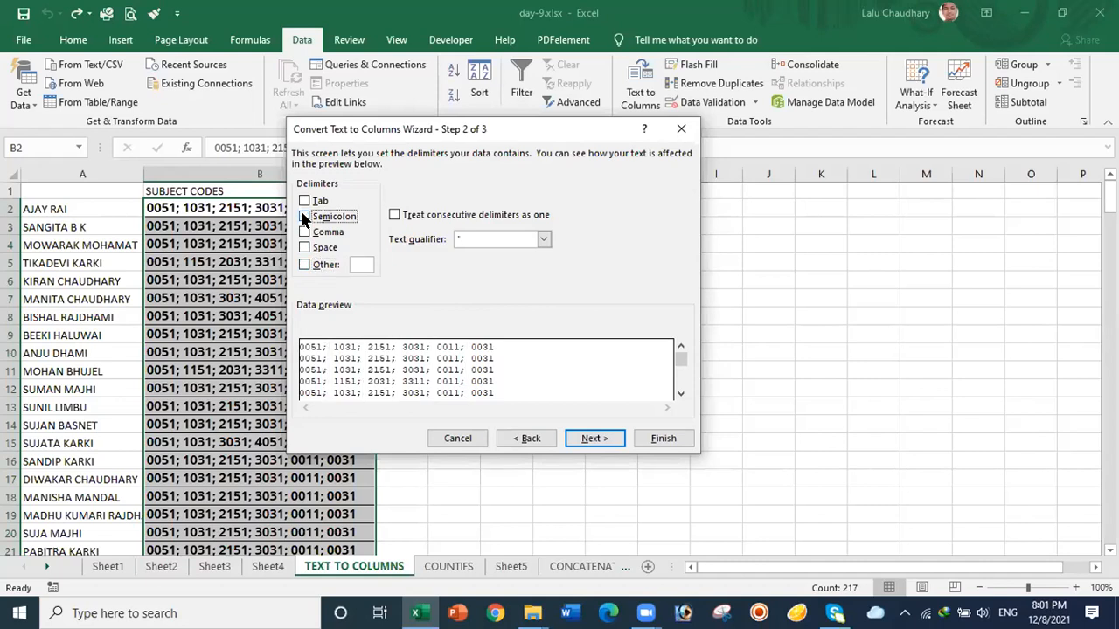
pyautogui.click(304, 217)
pyautogui.click(304, 216)
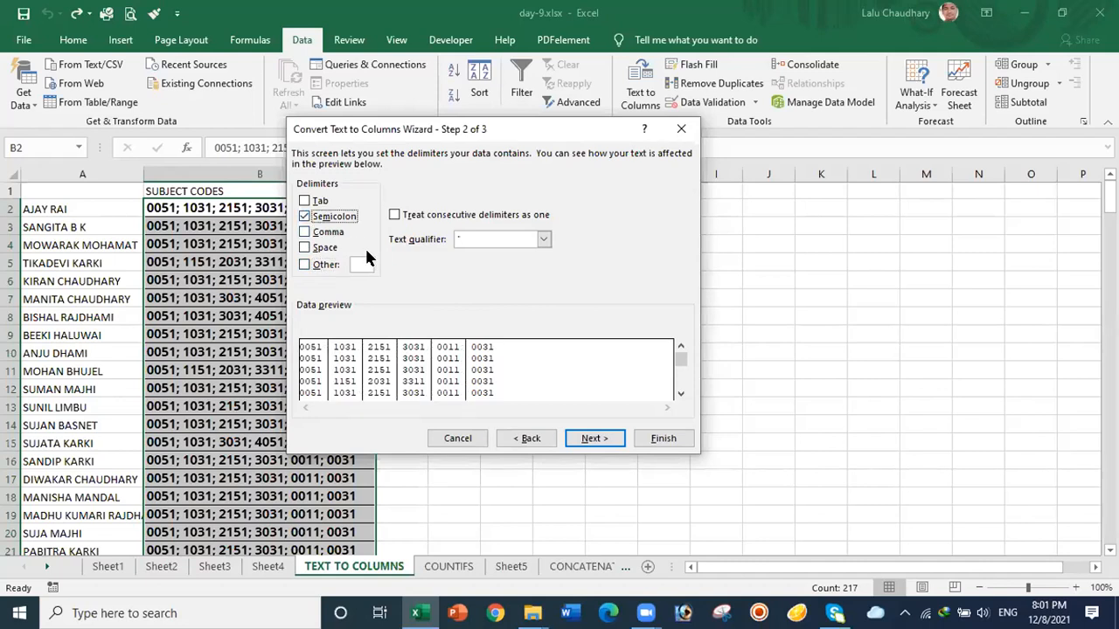
pyautogui.click(593, 442)
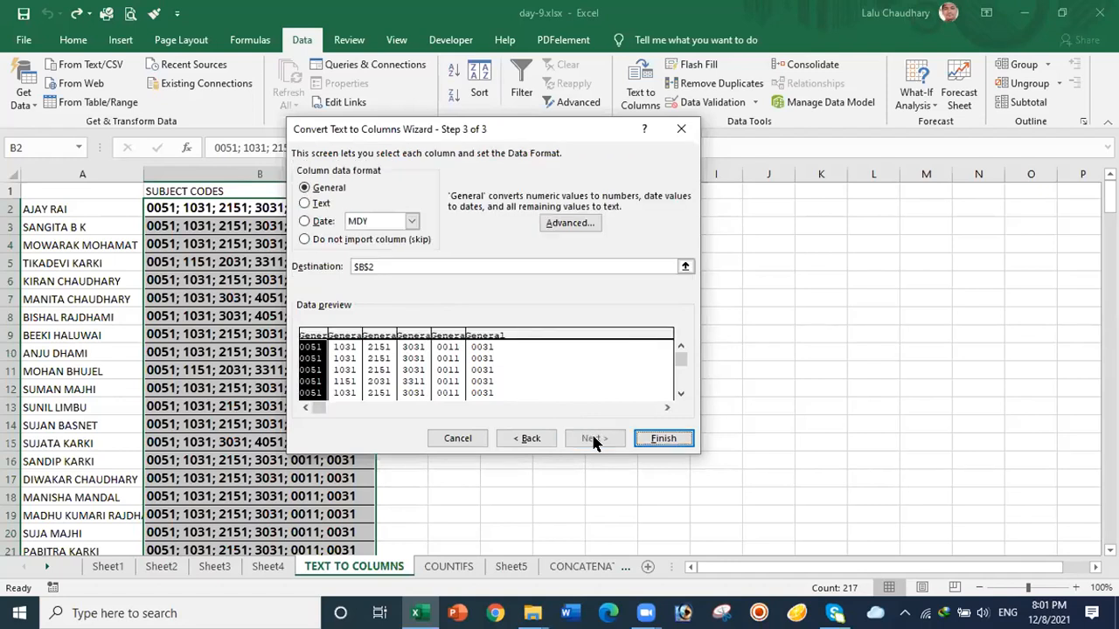
pyautogui.click(662, 441)
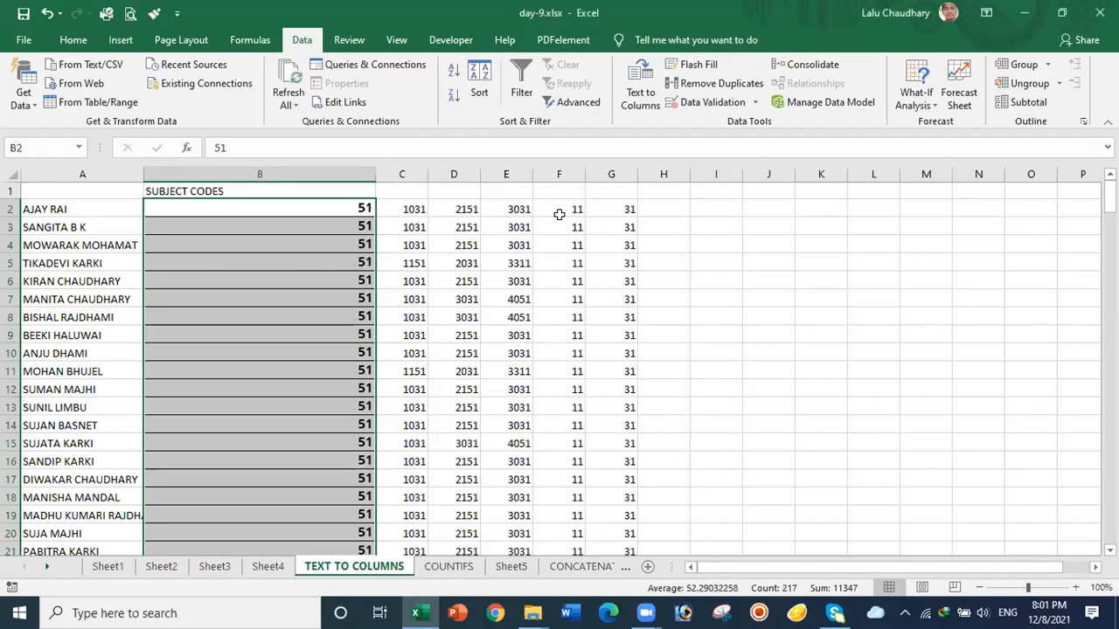
# Step: Narrow column B to fit the split codes and move to the CONCATENATE sheet
pyautogui.moveTo(374, 171); pyautogui.dragTo(207, 176)
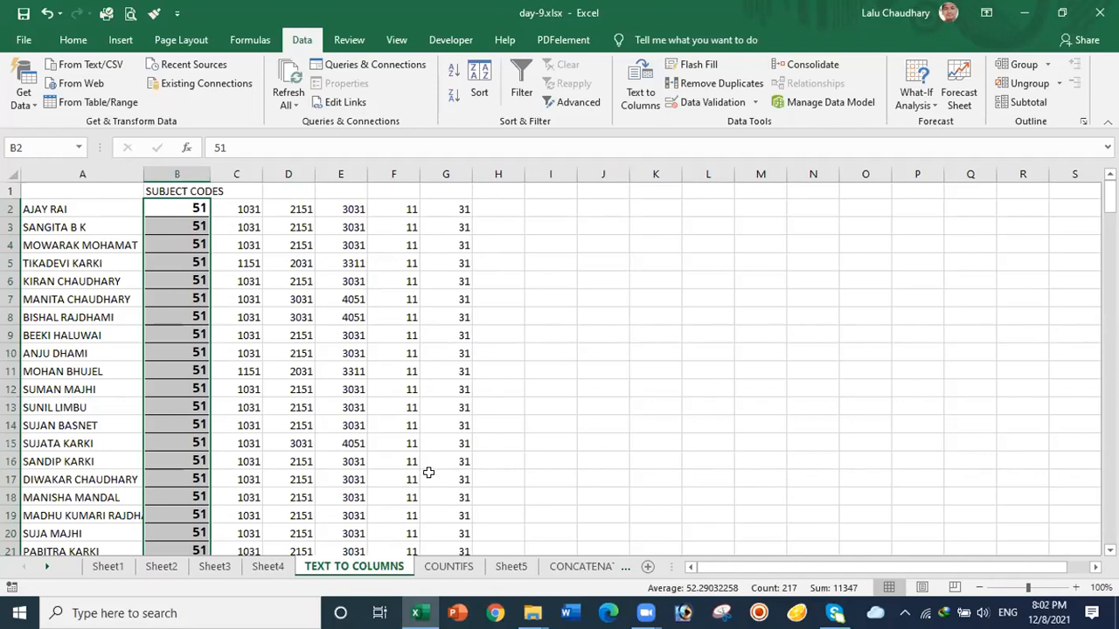
pyautogui.click(570, 570)
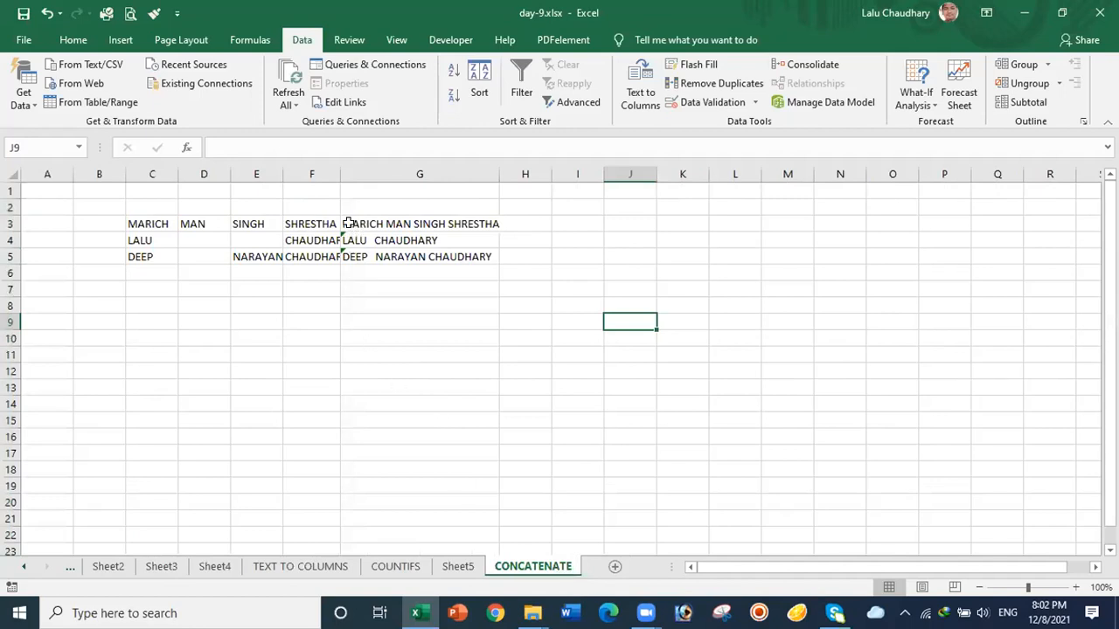
# Step: Enter a new person's first, middle and surname in C6, D6 and F6, leaving E6 blank
pyautogui.moveTo(348, 224); pyautogui.dragTo(442, 252)
pyautogui.click(144, 271)
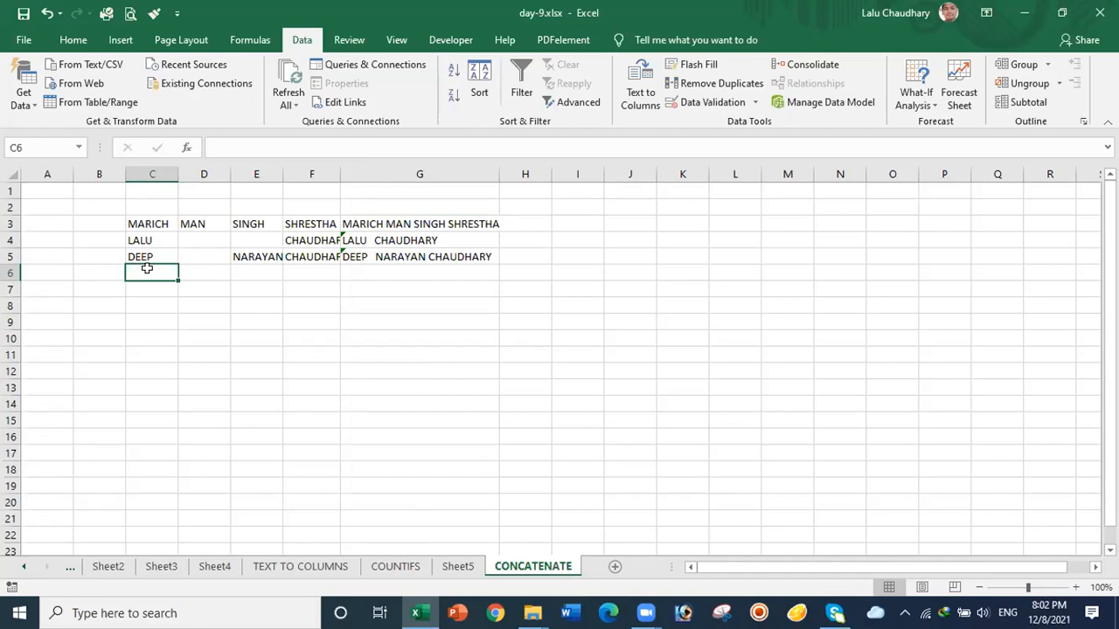
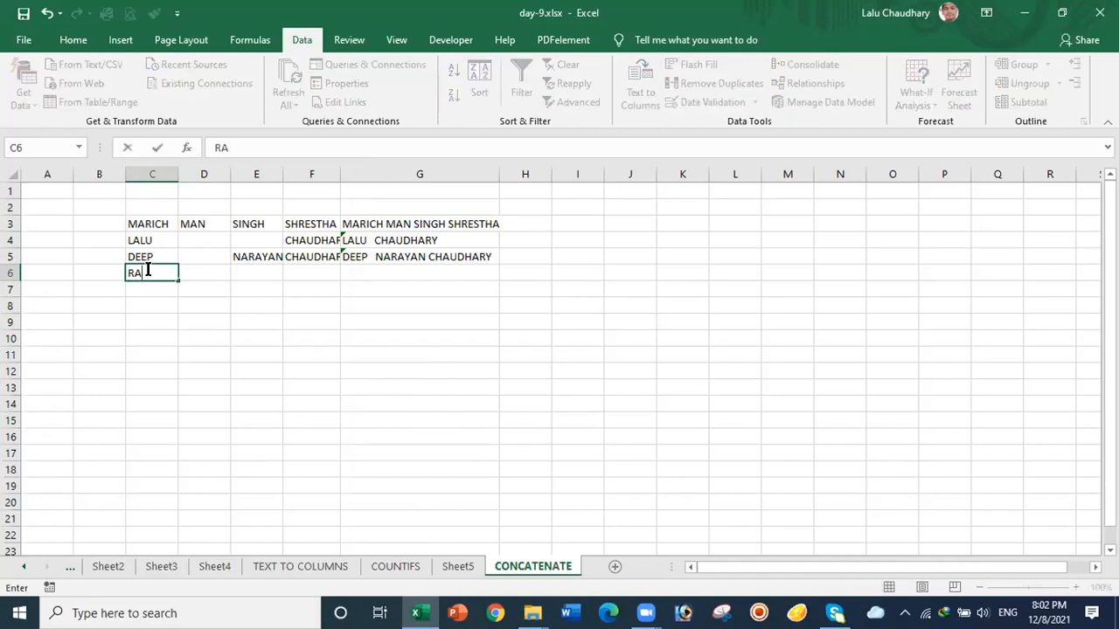
pyautogui.click(203, 269)
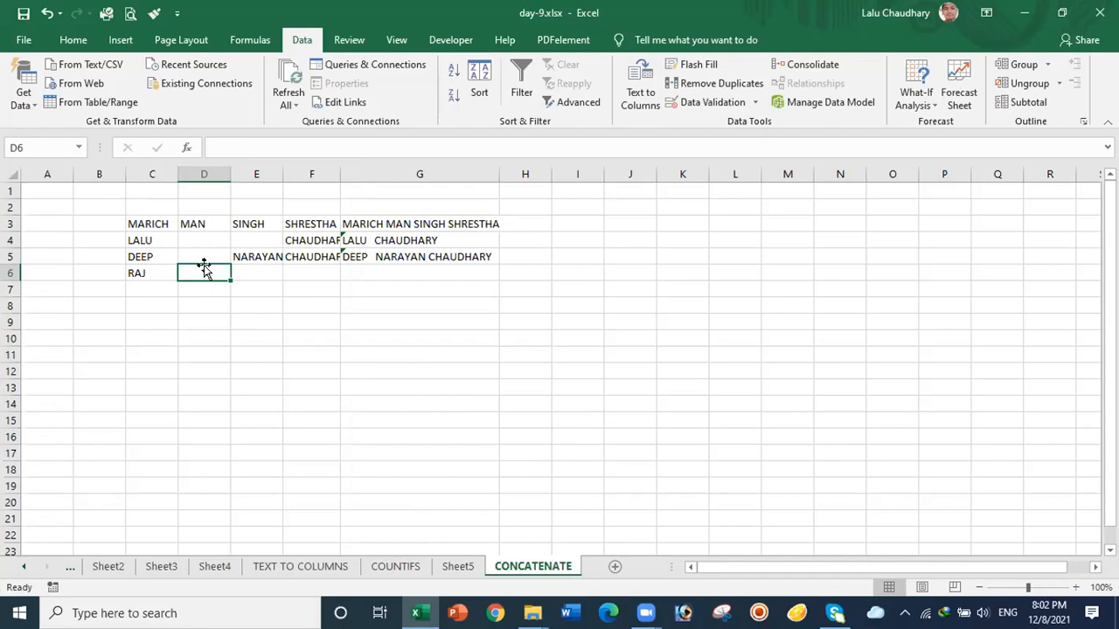
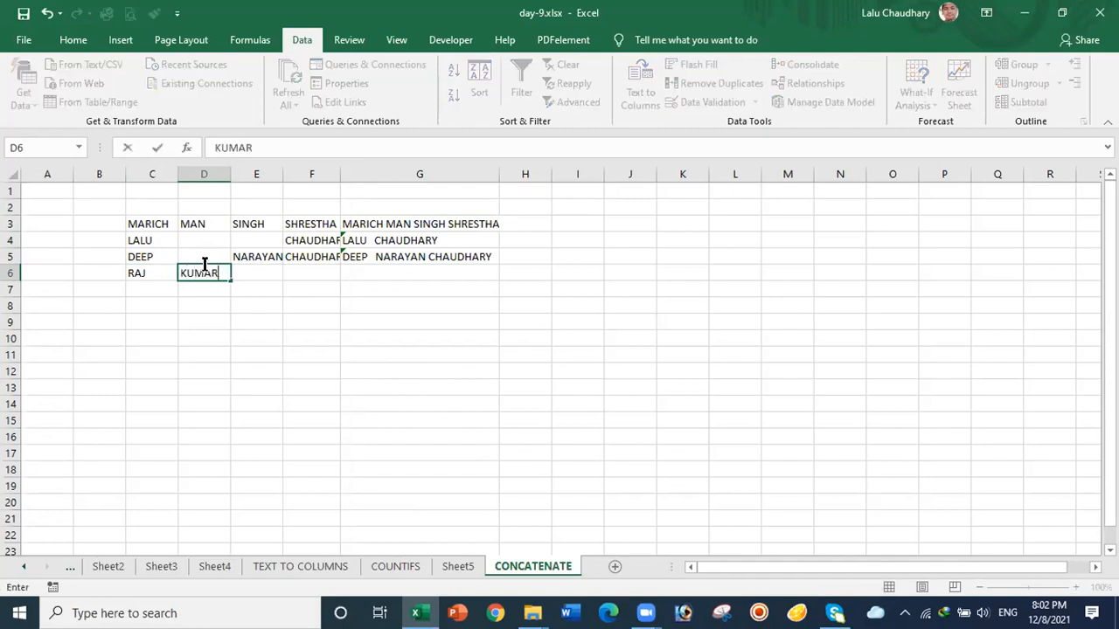
pyautogui.click(269, 273)
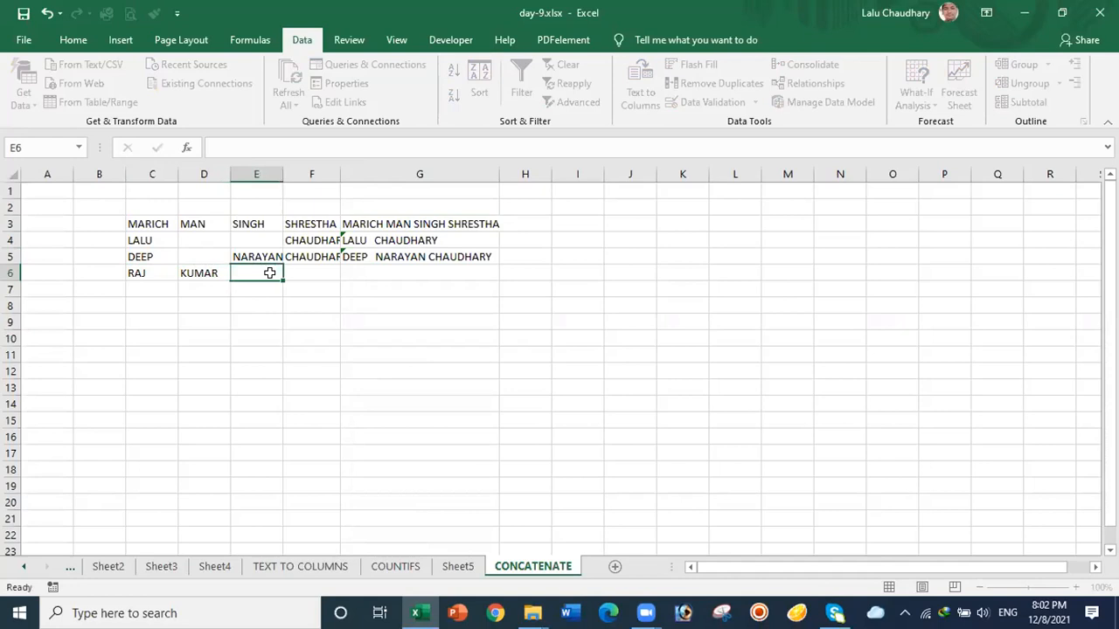
pyautogui.click(302, 272)
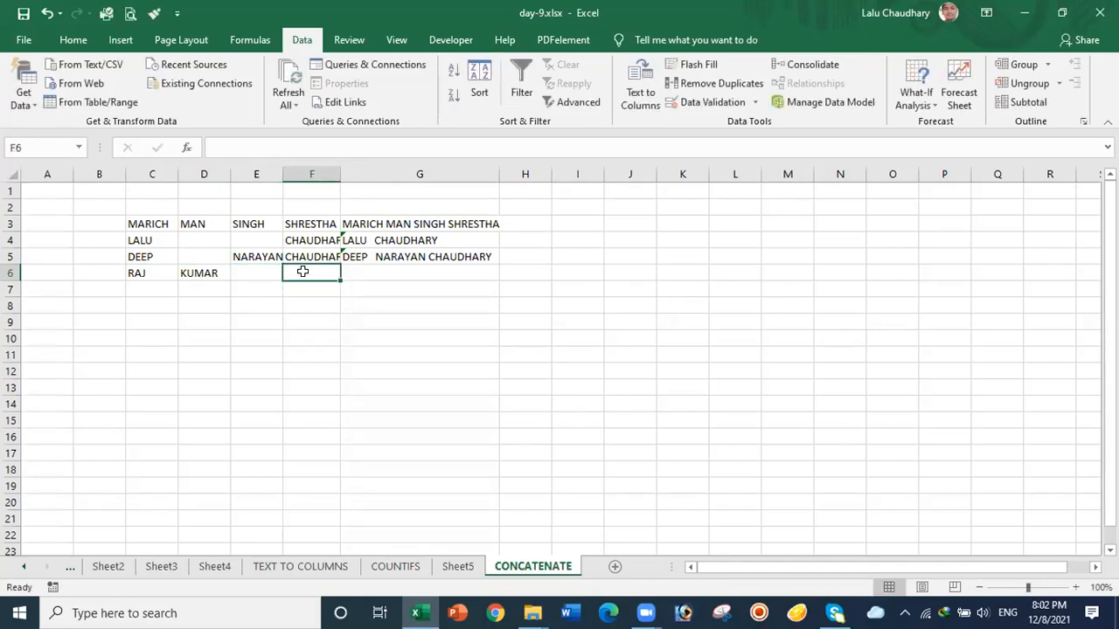
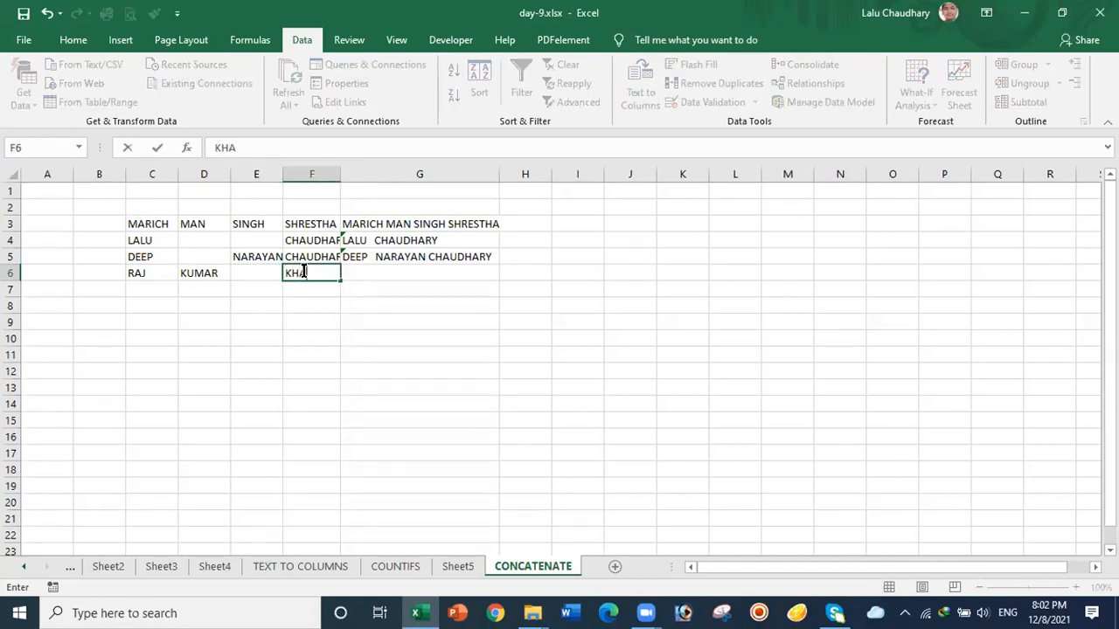
pyautogui.click(373, 384)
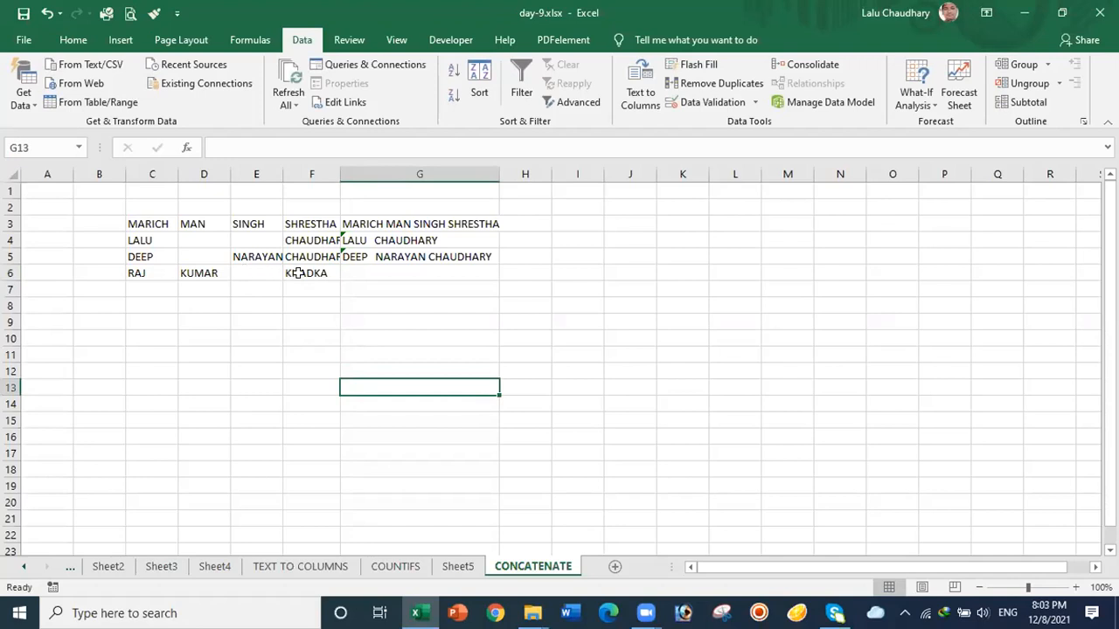
# Step: Copy G5's full-name formula down to G6 and check the result
pyautogui.click(443, 255)
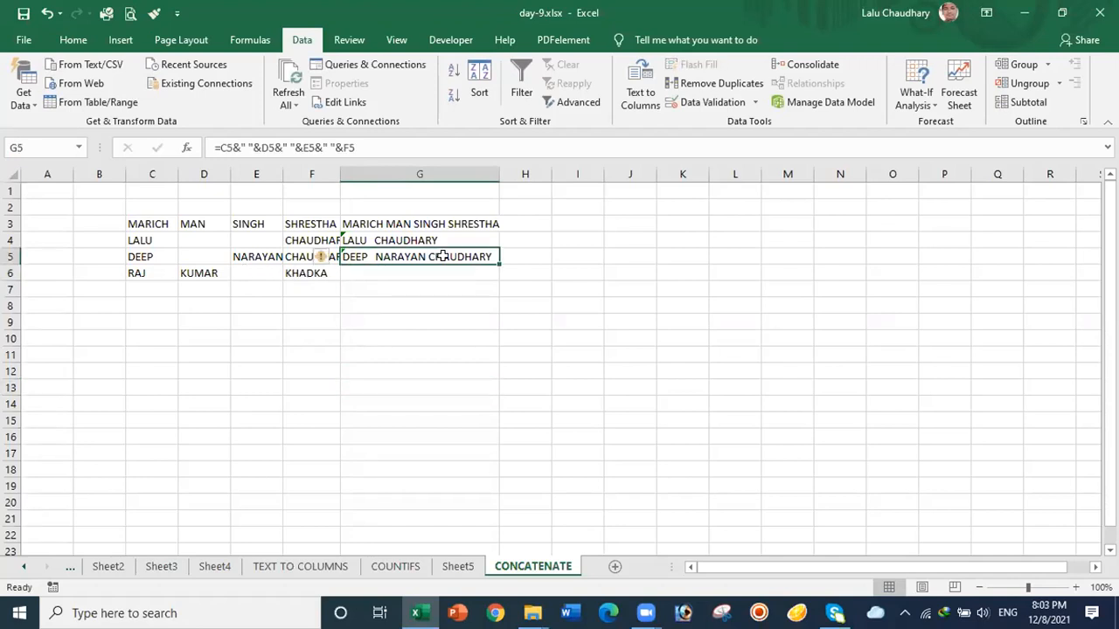
pyautogui.moveTo(495, 262); pyautogui.dragTo(498, 278)
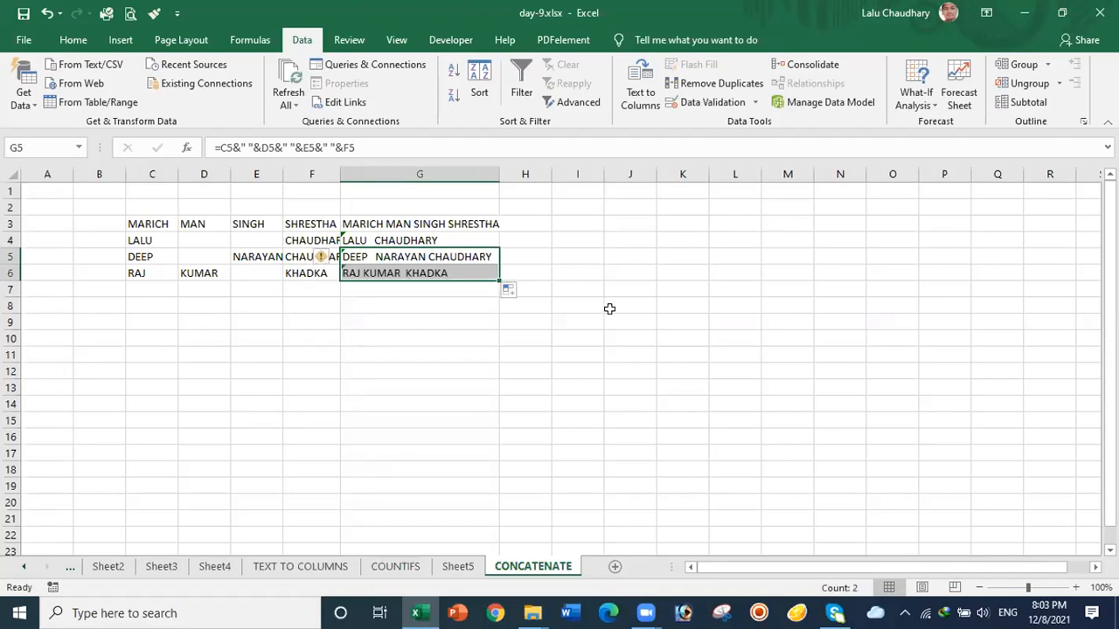
pyautogui.click(395, 370)
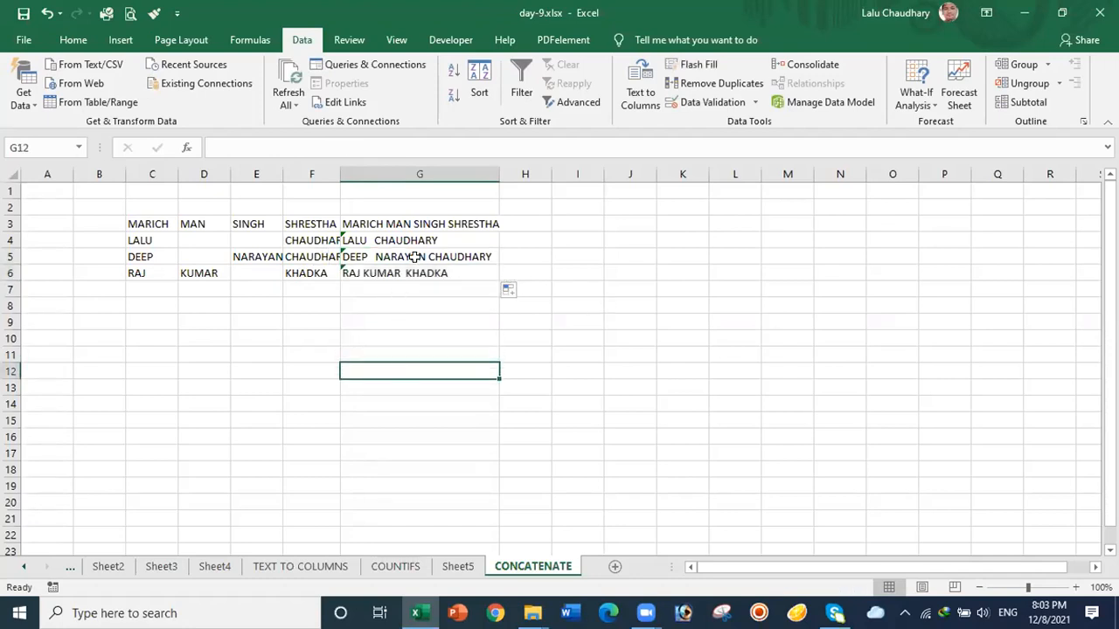
pyautogui.click(411, 273)
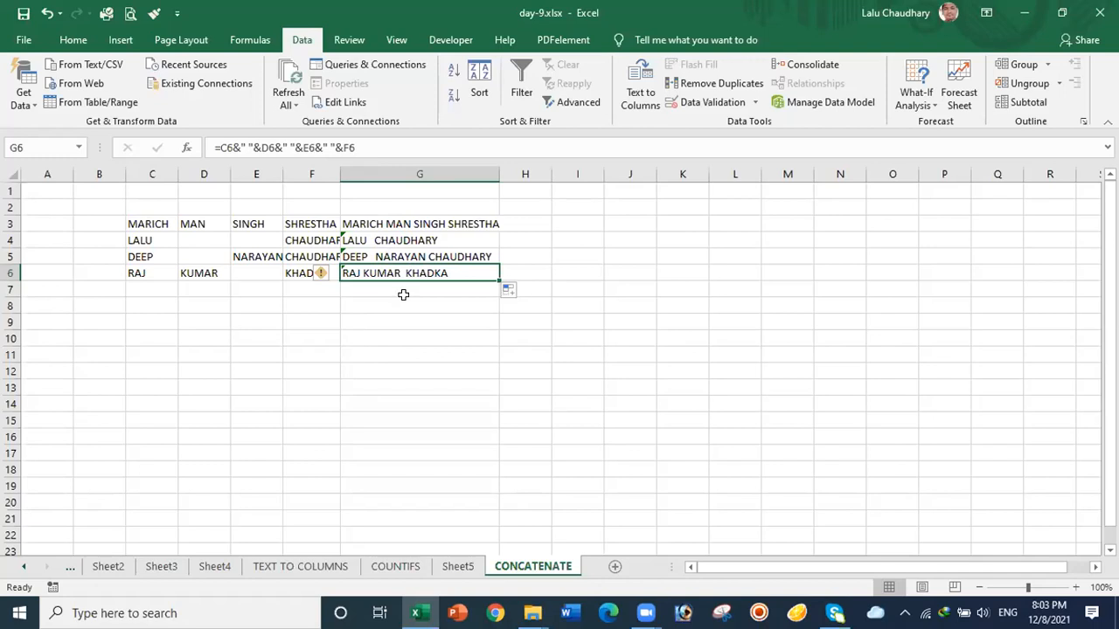
# Step: Clear the joined names in G3:G6 and auto-fit column F to its longest surname
pyautogui.moveTo(420, 223); pyautogui.dragTo(420, 274)
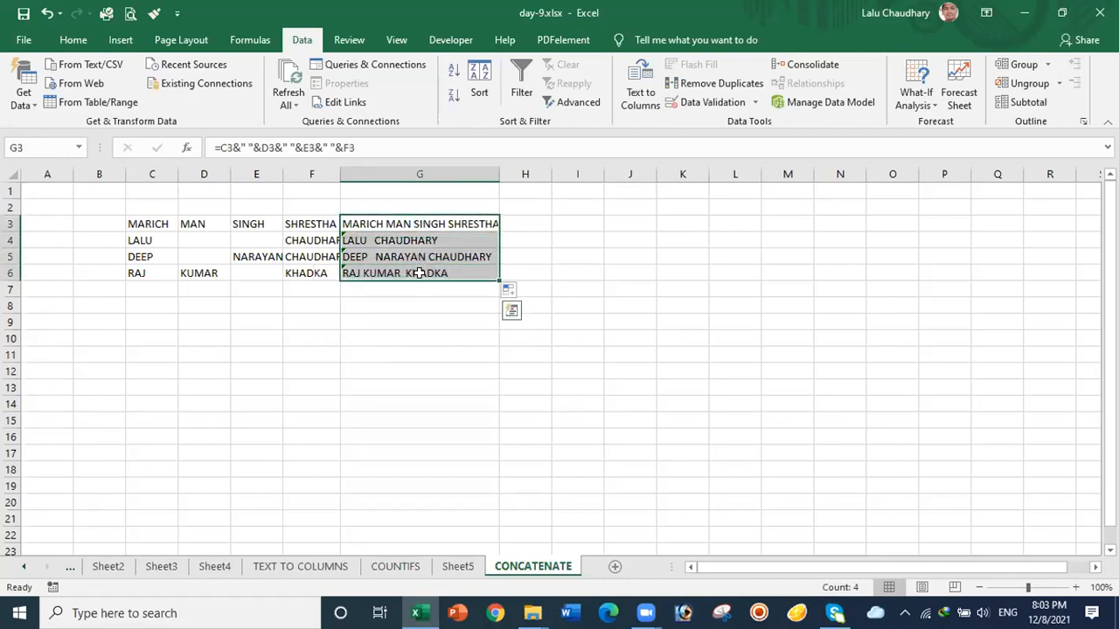
pyautogui.press('Delete')
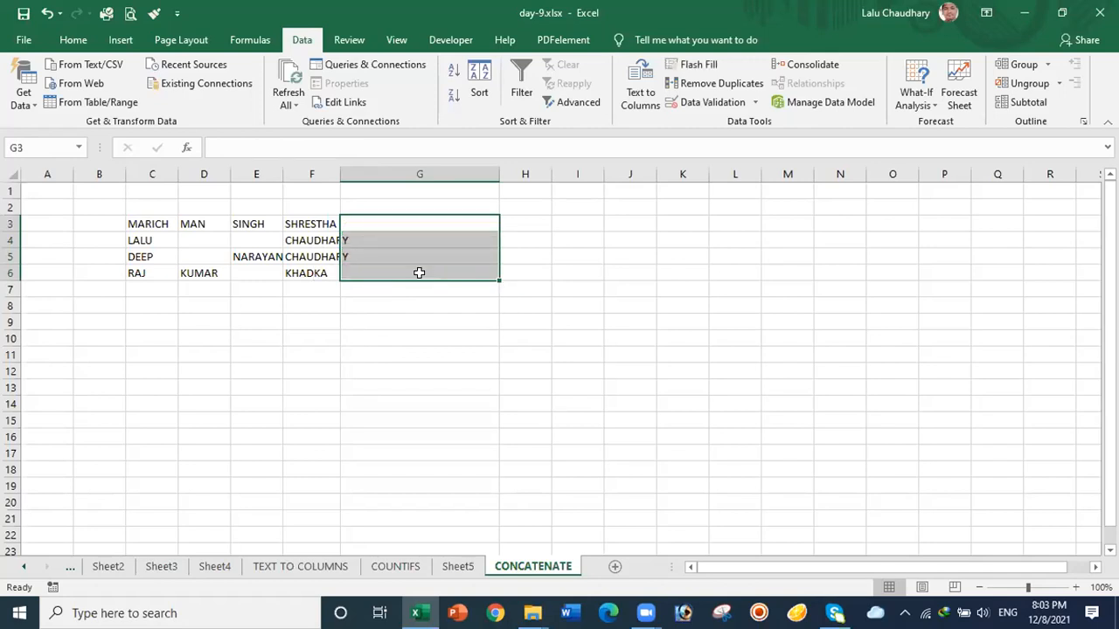
pyautogui.doubleClick(339, 173)
pyautogui.click(456, 351)
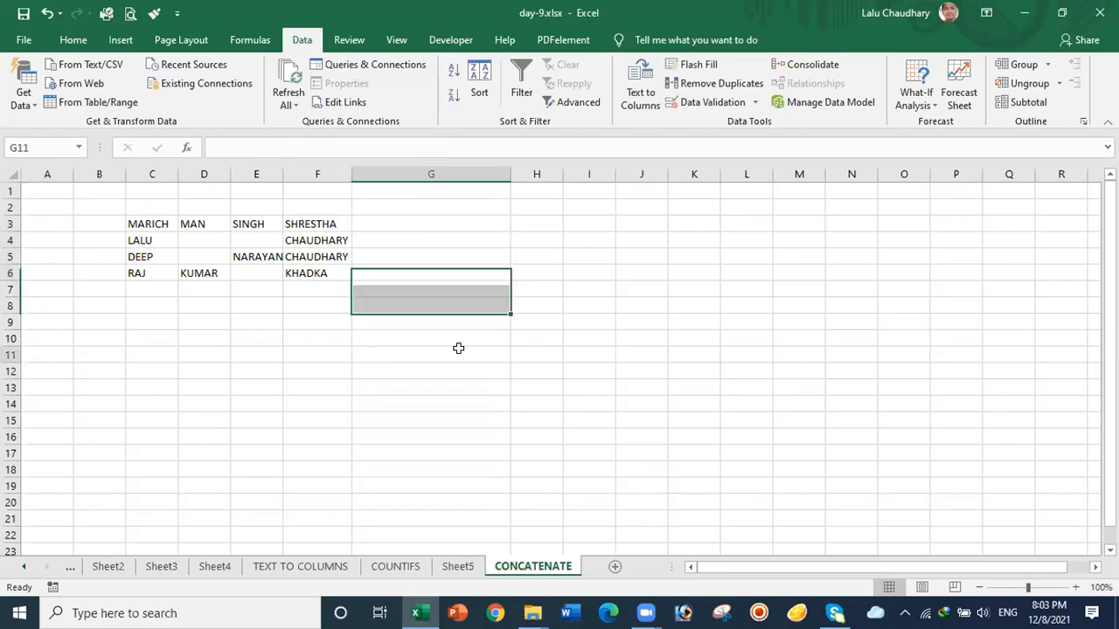
# Step: Enter =CONCATENATE(C3,D3,E3,F3) in G3 to join the row 3 name parts
pyautogui.click(397, 225)
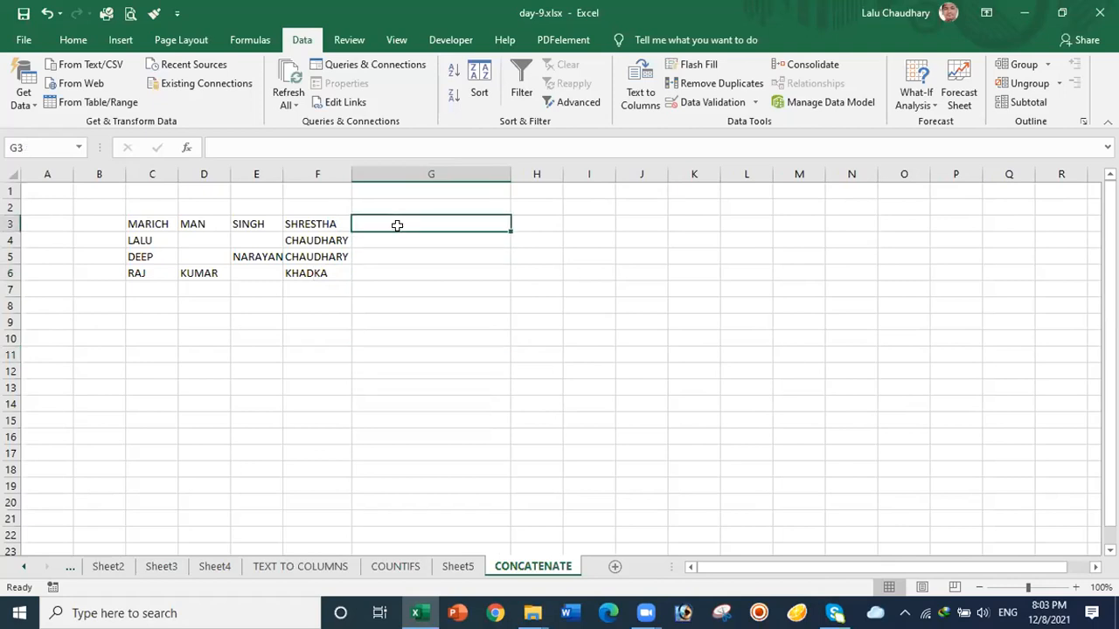
pyautogui.write('=')
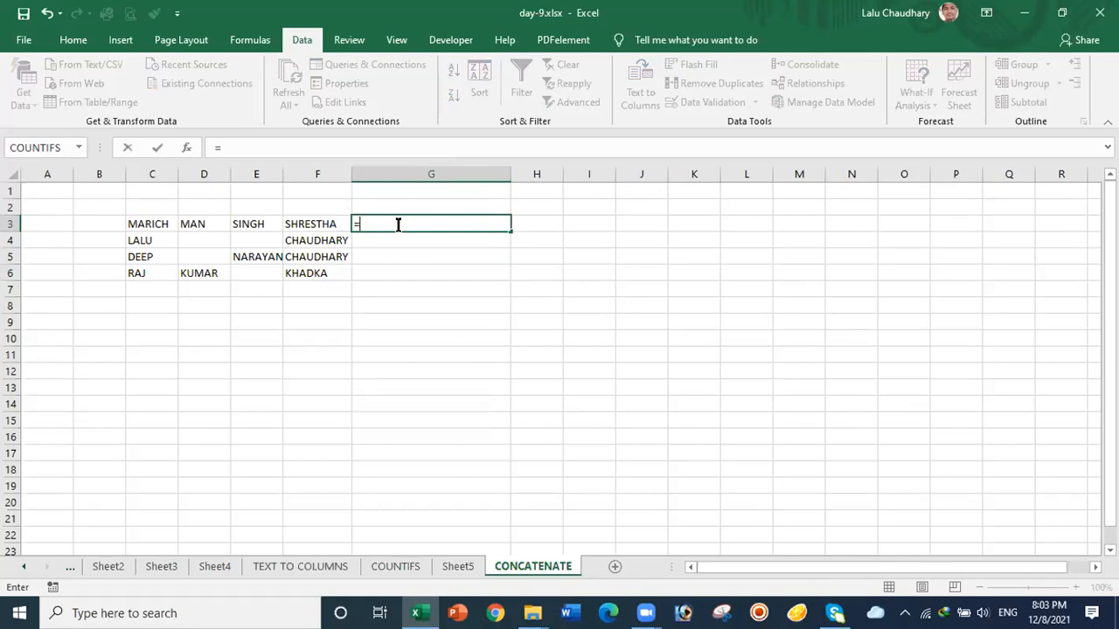
pyautogui.write('C')
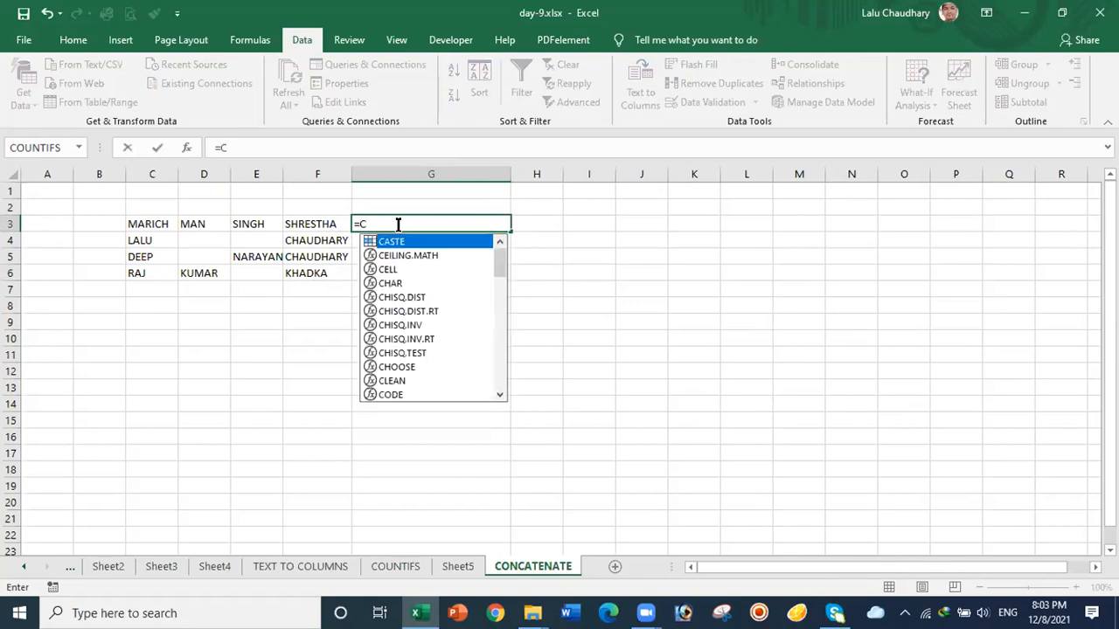
pyautogui.write('ONCATENATE')
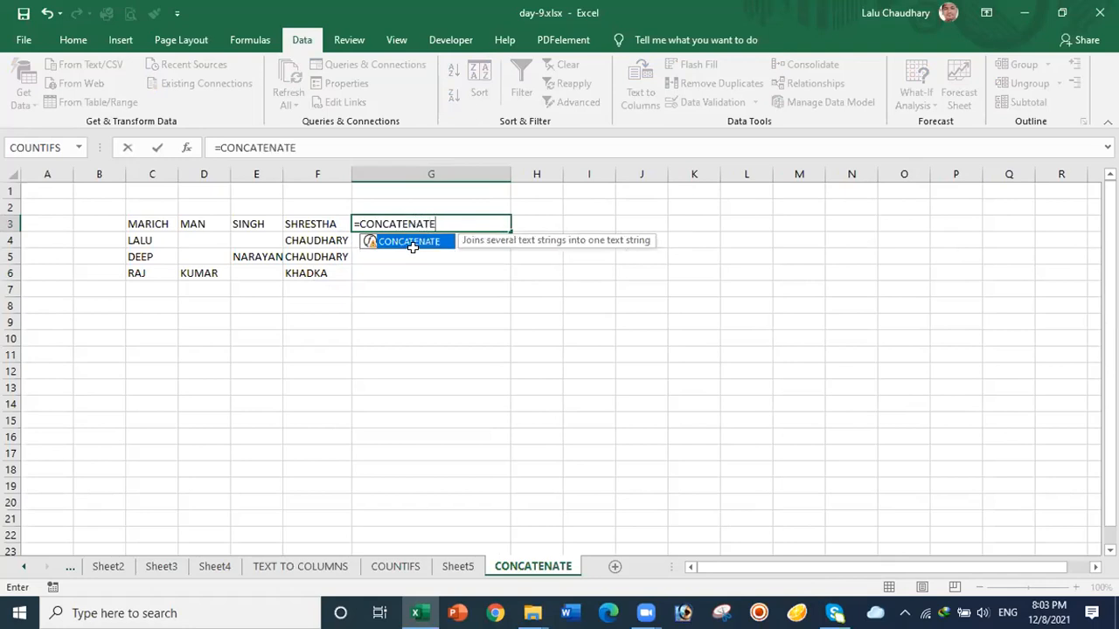
pyautogui.doubleClick(415, 245)
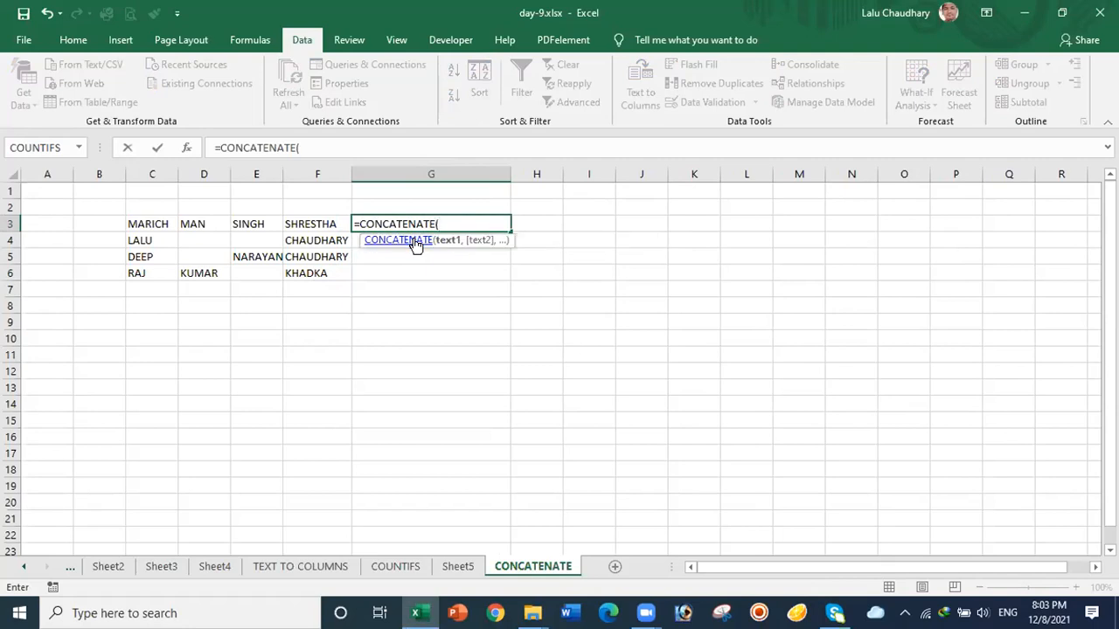
pyautogui.click(147, 225)
pyautogui.write(',')
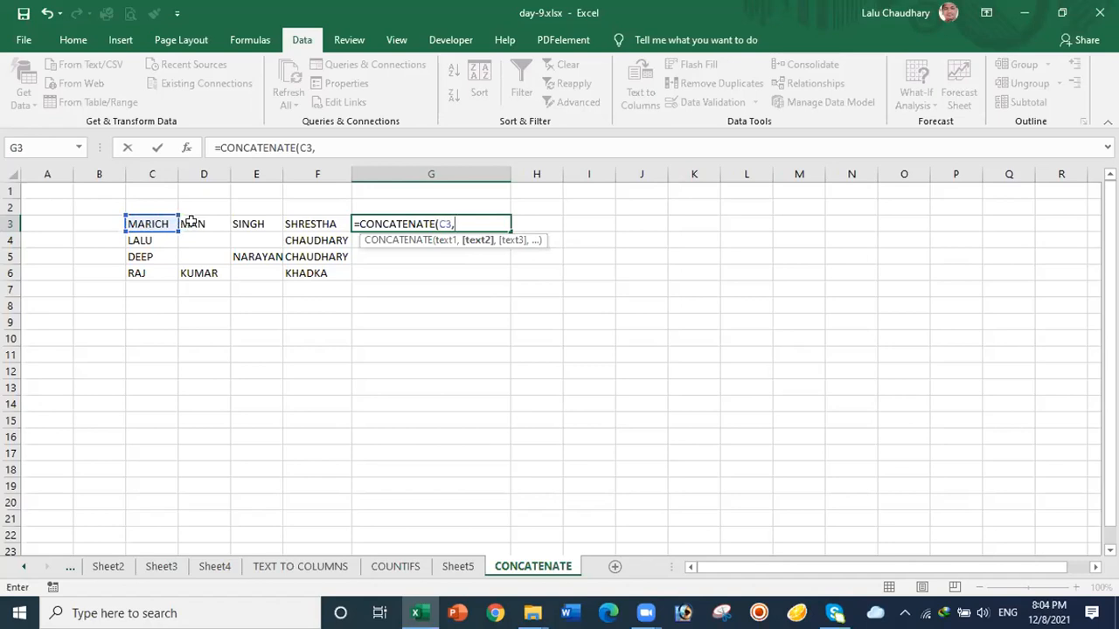
pyautogui.click(191, 222)
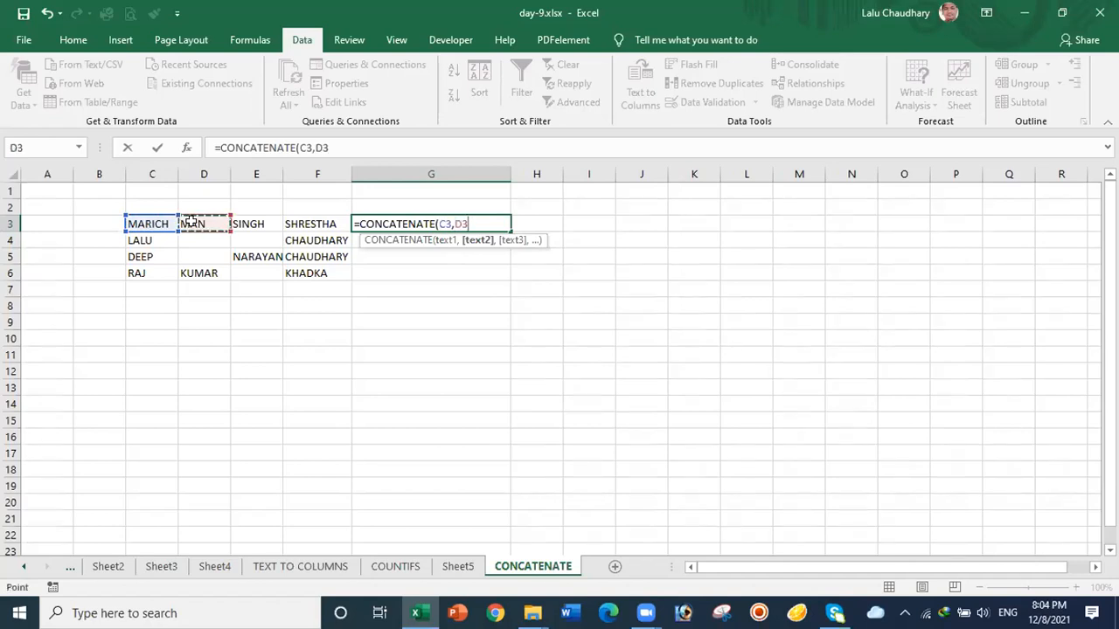
pyautogui.write(',')
pyautogui.click(263, 224)
pyautogui.write(',')
pyautogui.click(317, 224)
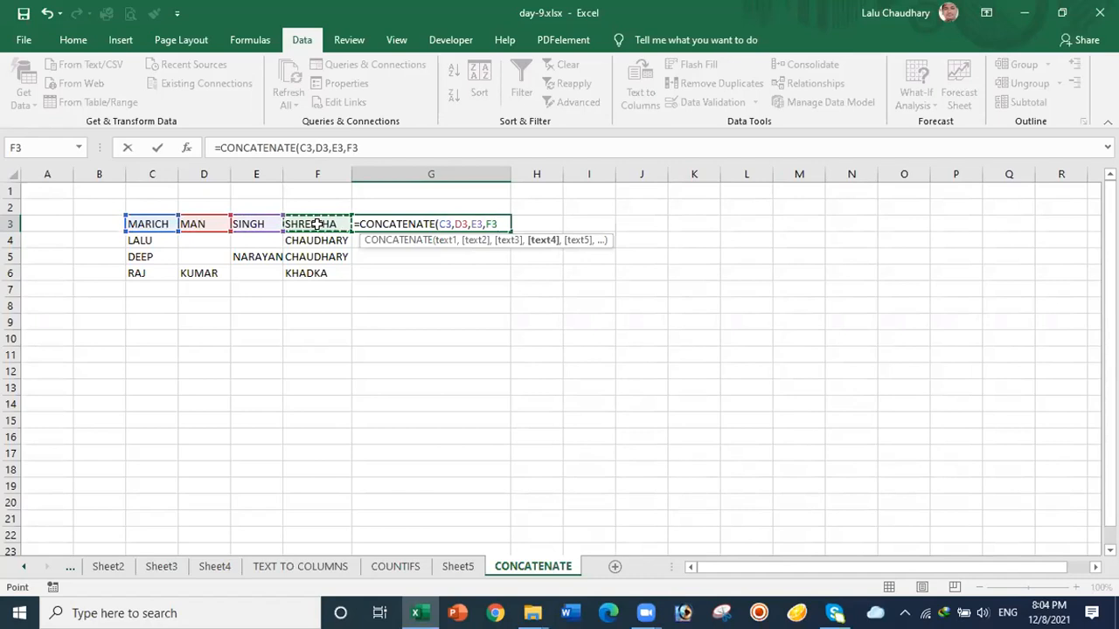
pyautogui.write(')')
pyautogui.press('Return')
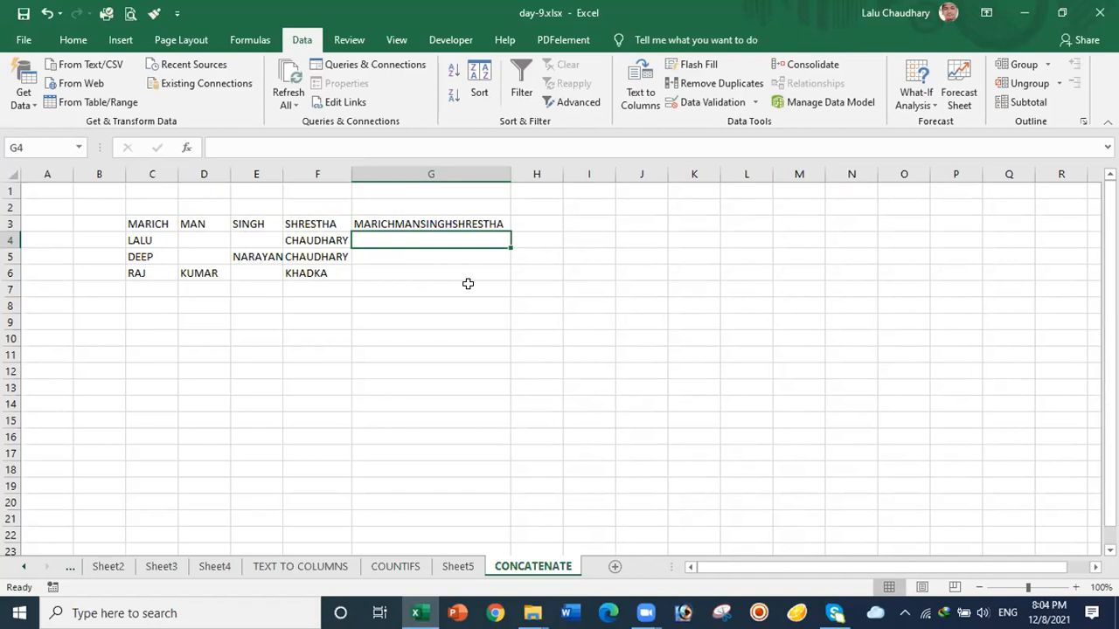
pyautogui.doubleClick(431, 224)
# Step: Cancel G3's edit, restart a CONCATENATE formula there, then backspace it away
pyautogui.press('Escape')
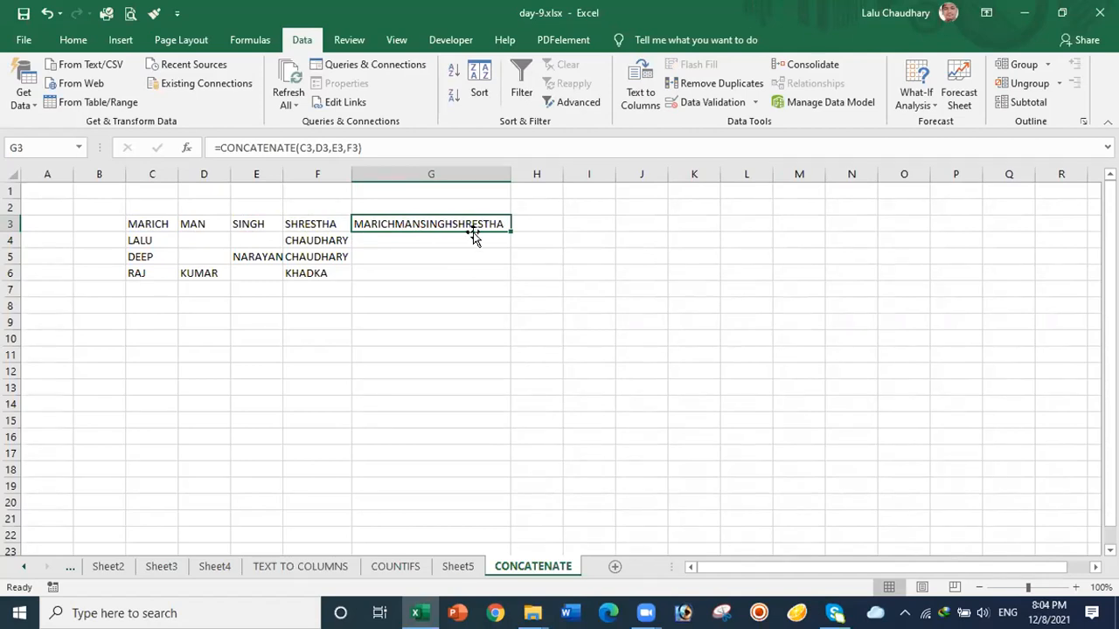
pyautogui.write('=')
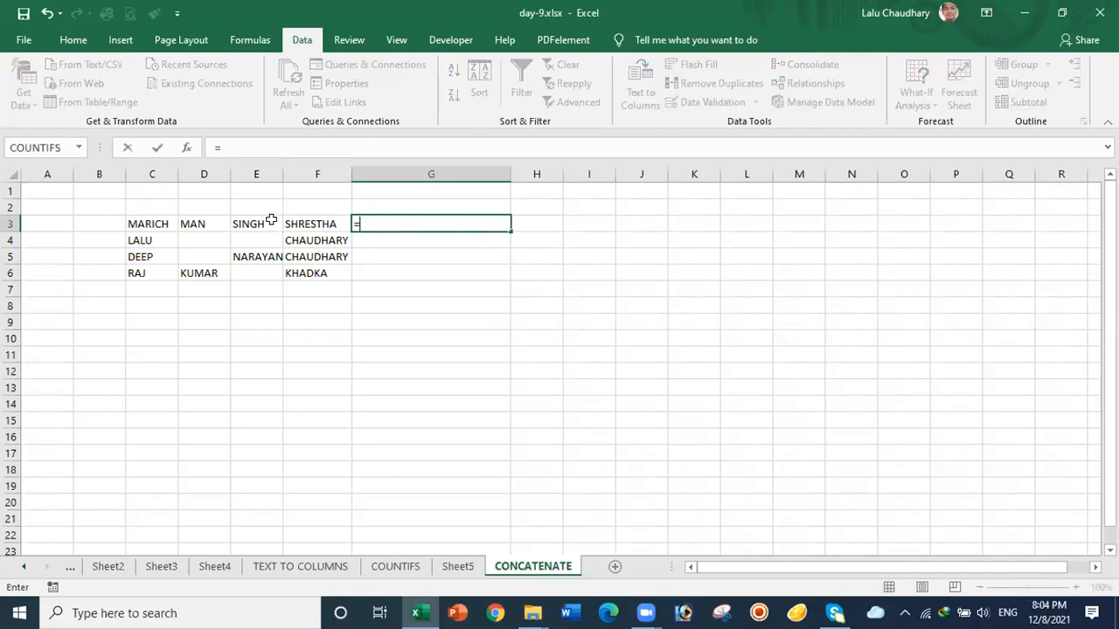
pyautogui.write('CON')
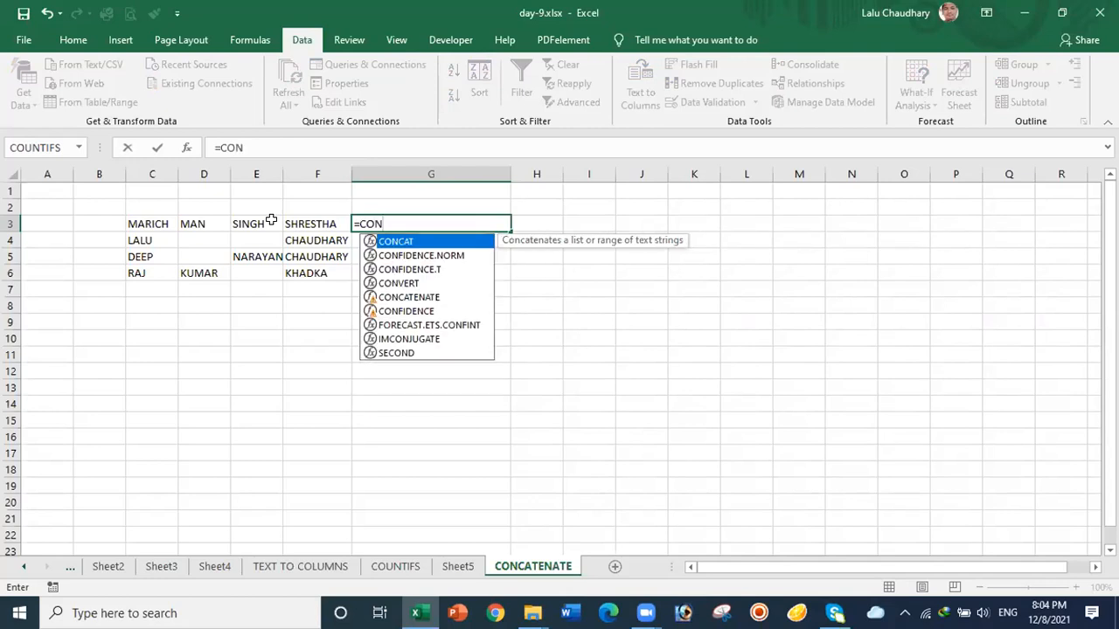
pyautogui.doubleClick(398, 298)
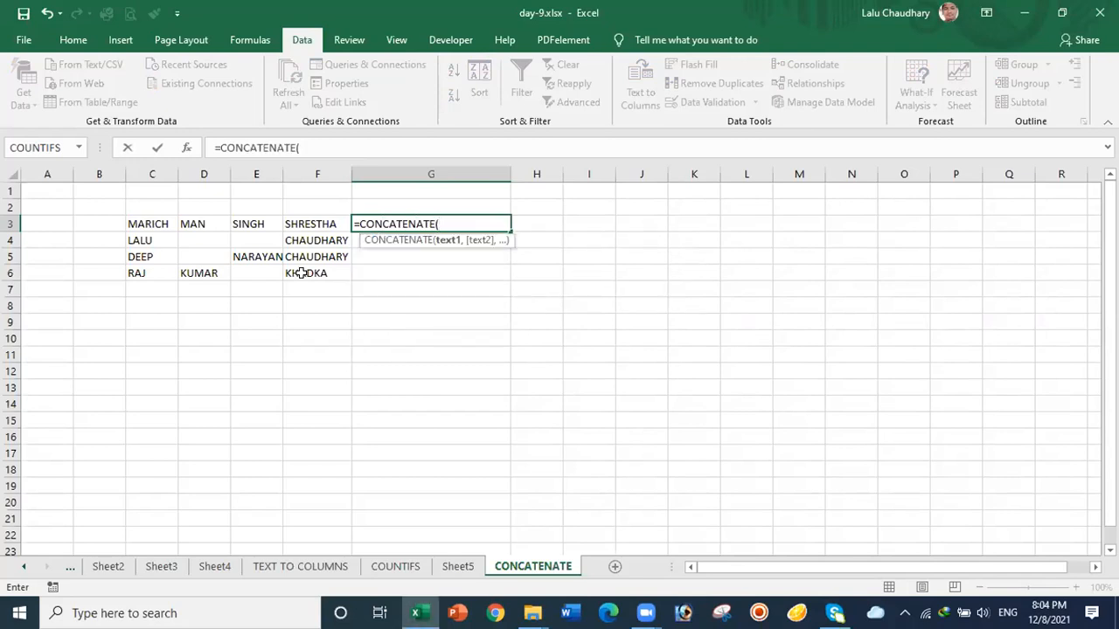
pyautogui.click(140, 224)
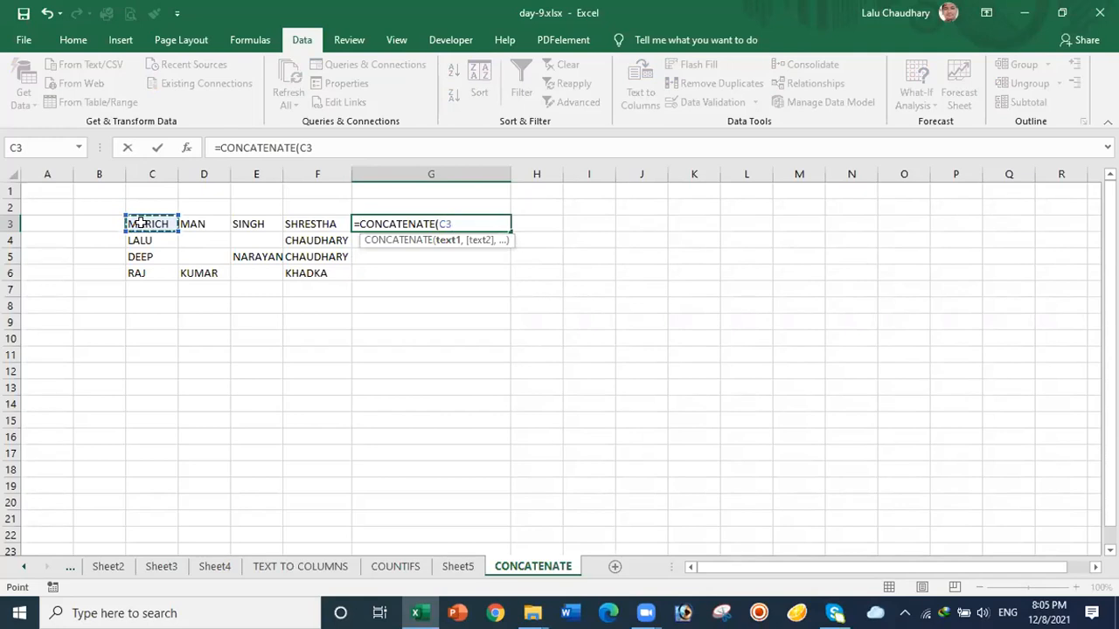
pyautogui.press('BackSpace')
pyautogui.press('BackSpace')
pyautogui.press('BackSpace')
pyautogui.press('BackSpace')
pyautogui.press('BackSpace')
pyautogui.press('BackSpace')
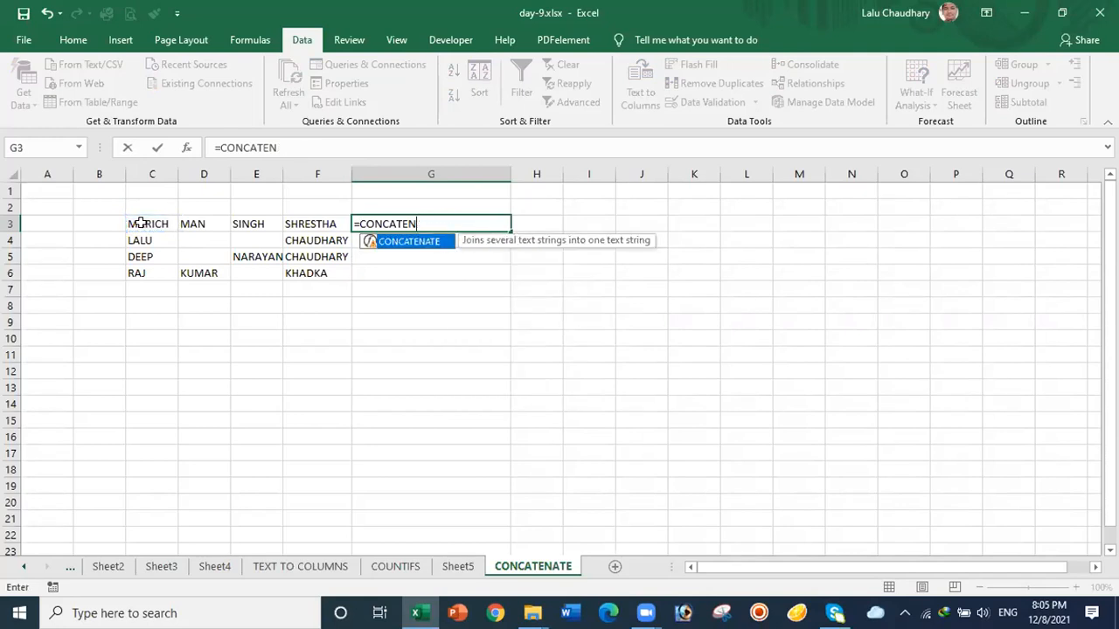
pyautogui.press('BackSpace')
pyautogui.press('BackSpace')
pyautogui.press('BackSpace')
pyautogui.press('BackSpace')
pyautogui.press('BackSpace')
pyautogui.press('BackSpace')
pyautogui.press('BackSpace')
pyautogui.press('BackSpace')
pyautogui.press('BackSpace')
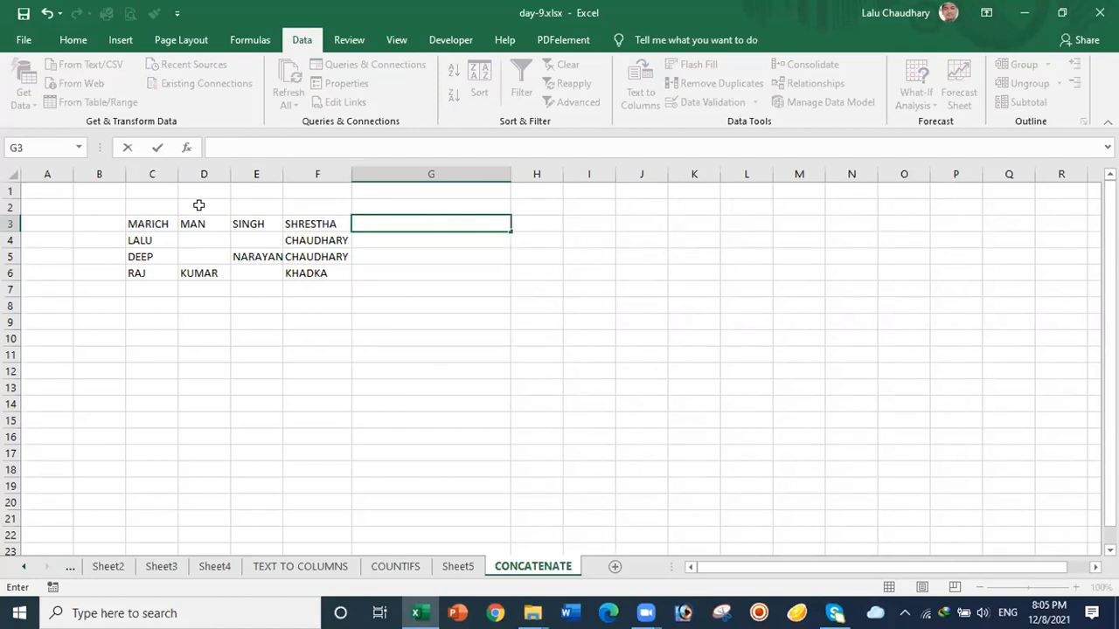
# Step: Start a new CONCATENATE formula in G3 with C3 as the first part
pyautogui.click(148, 204)
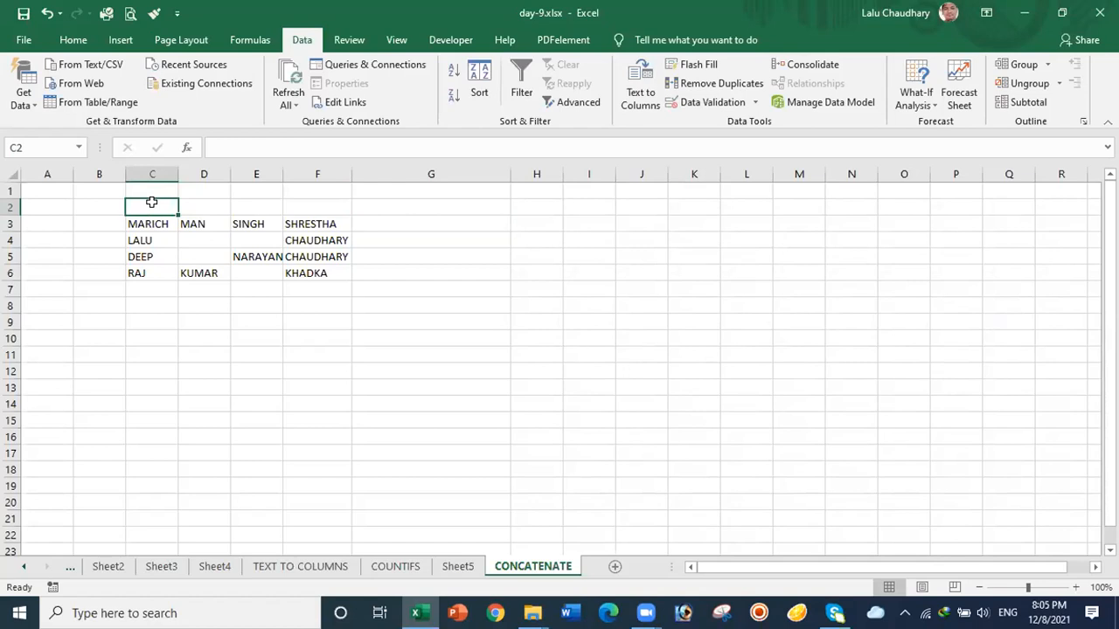
pyautogui.doubleClick(152, 203)
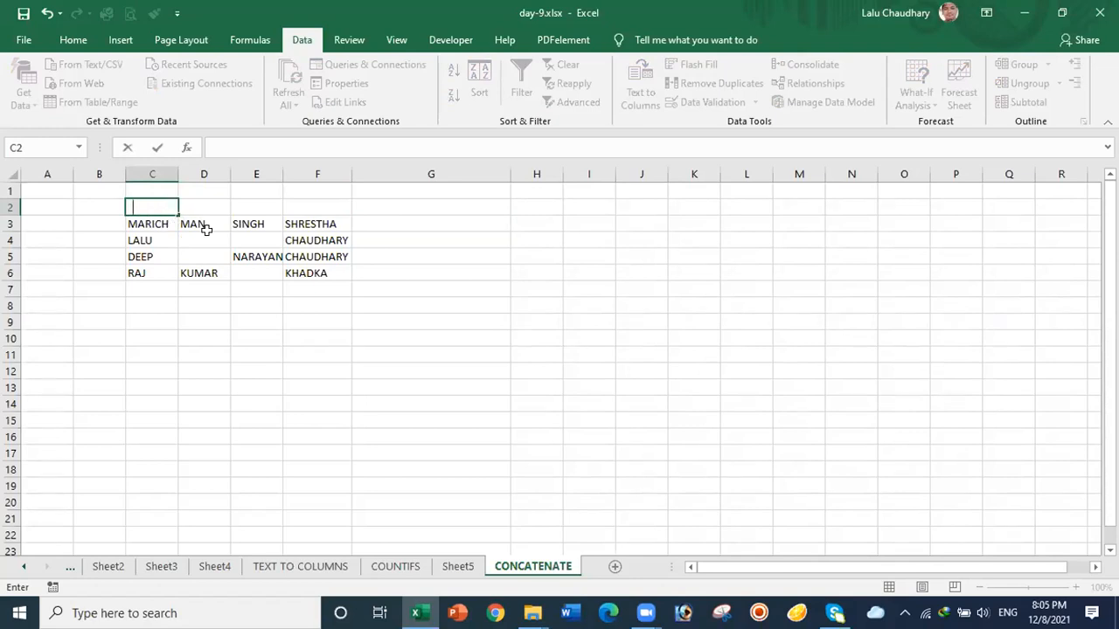
pyautogui.click(404, 221)
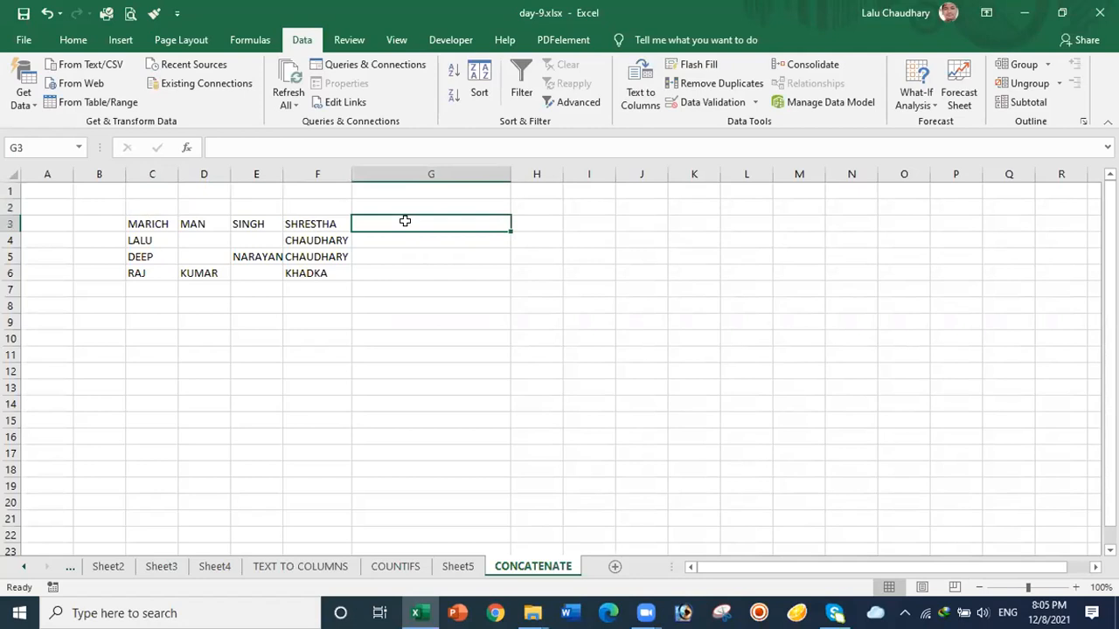
pyautogui.write('=')
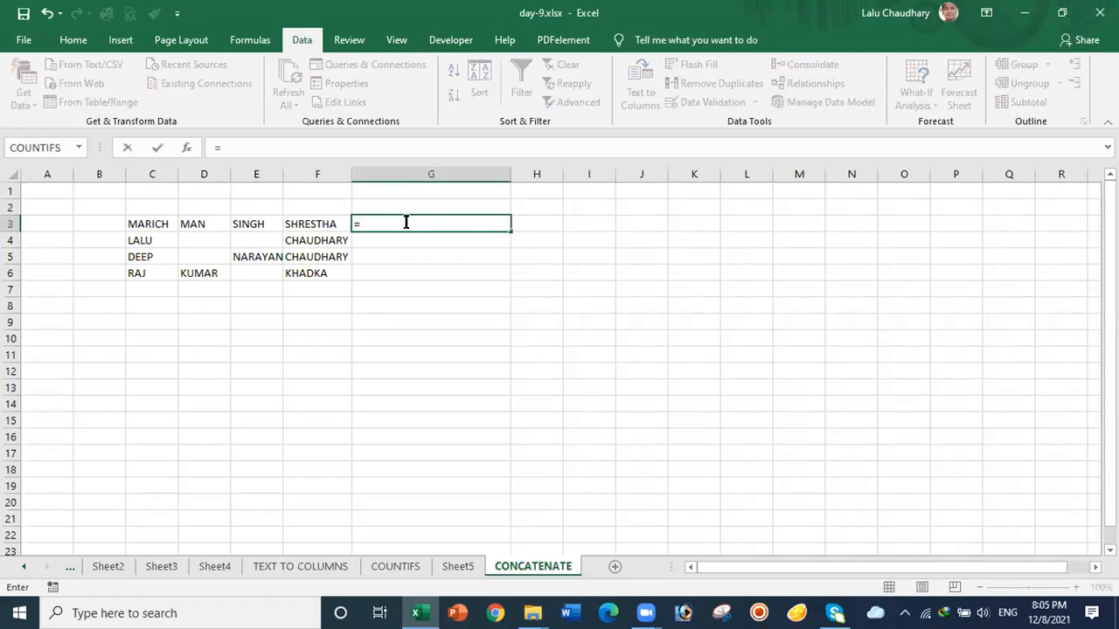
pyautogui.write('CONC')
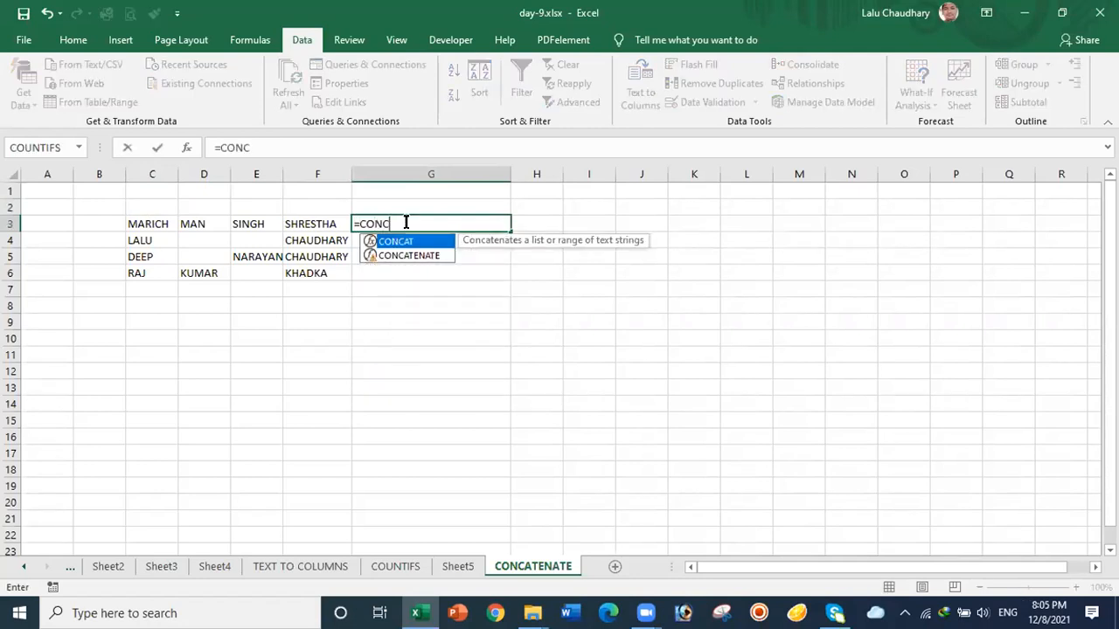
pyautogui.write('AT')
pyautogui.doubleClick(412, 254)
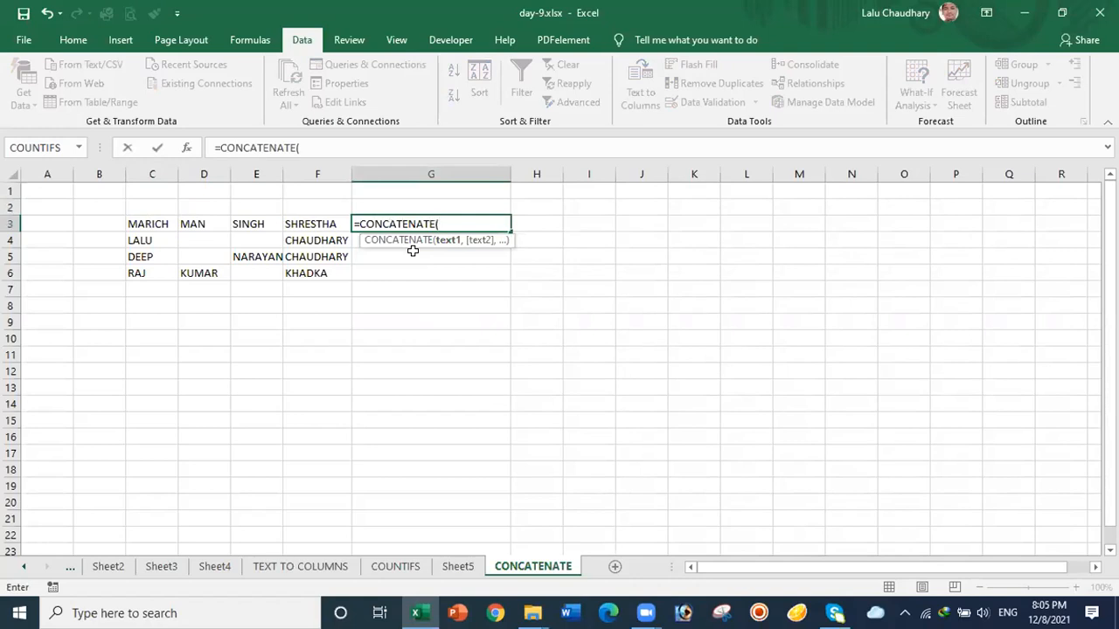
pyautogui.click(150, 224)
pyautogui.write(',')
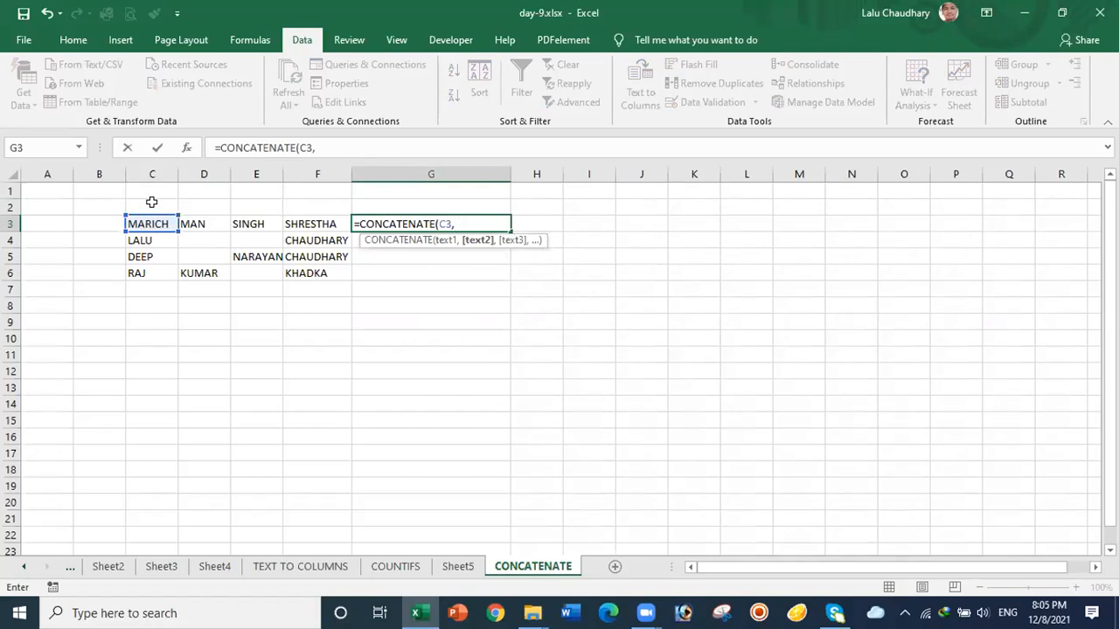
# Step: Insert C2 as a spacer between D3, E3 and F3, giving =CONCATENATE(C3,C2,D3,C2,E3,C2,F3)
pyautogui.click(151, 202)
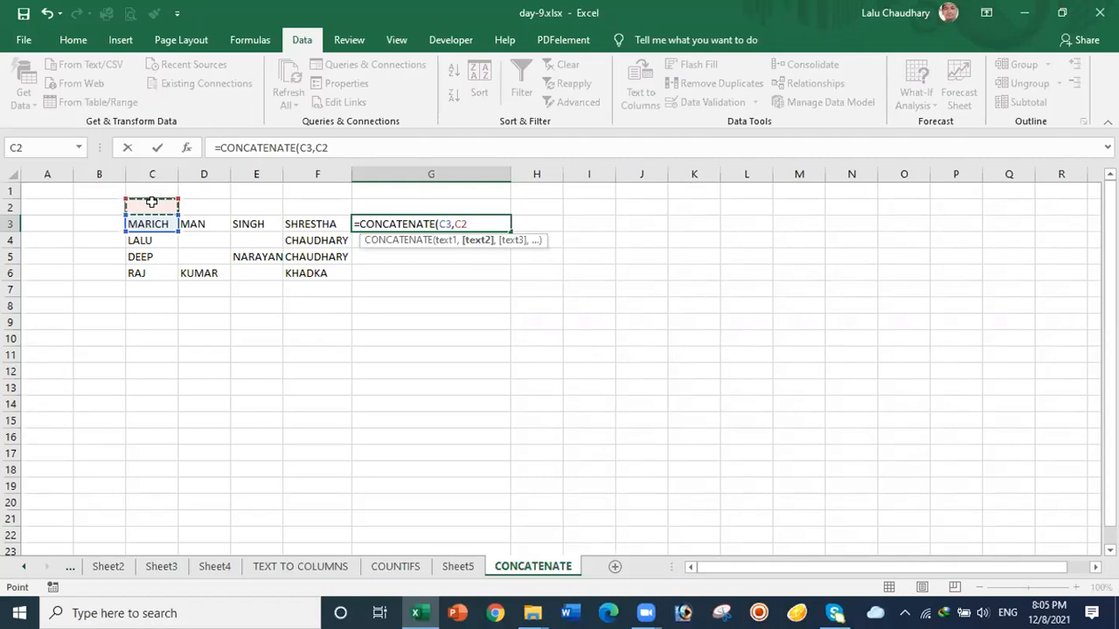
pyautogui.write(',')
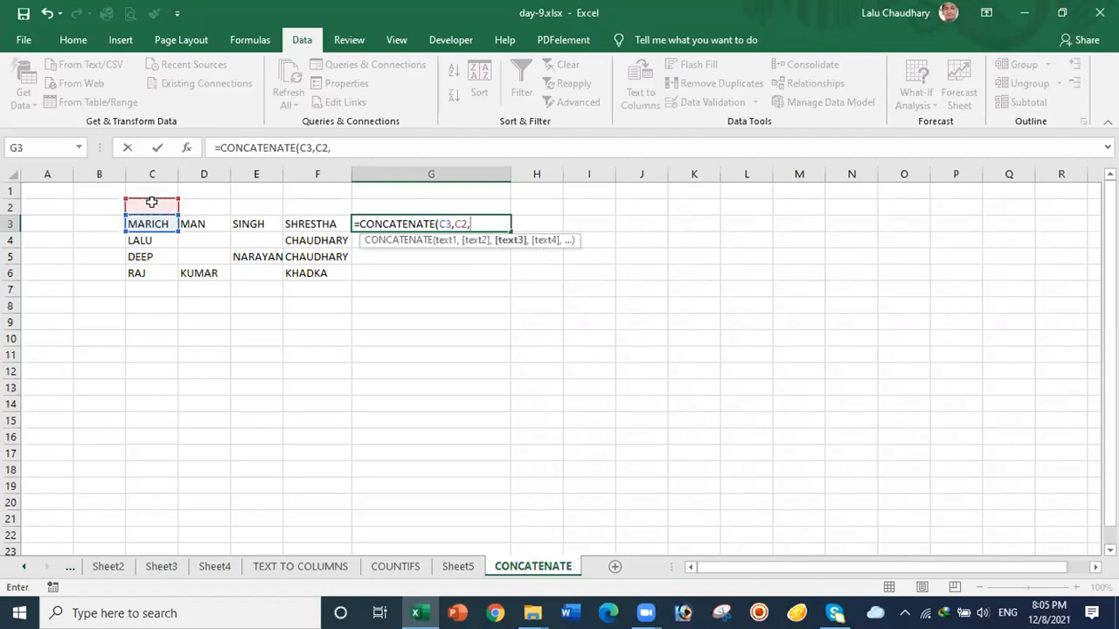
pyautogui.click(201, 223)
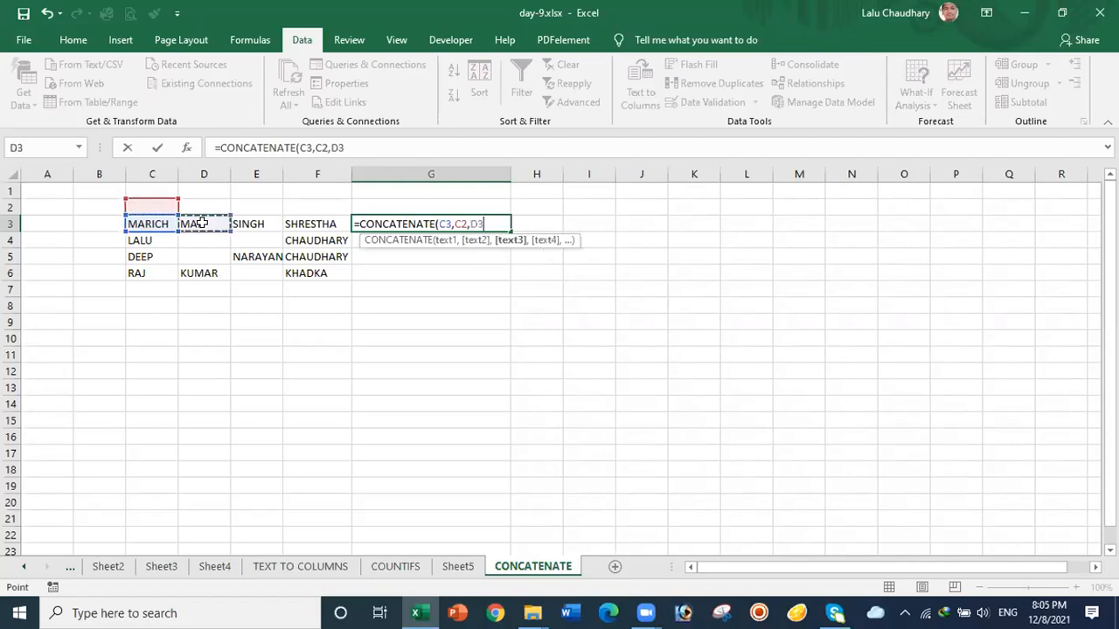
pyautogui.write(',')
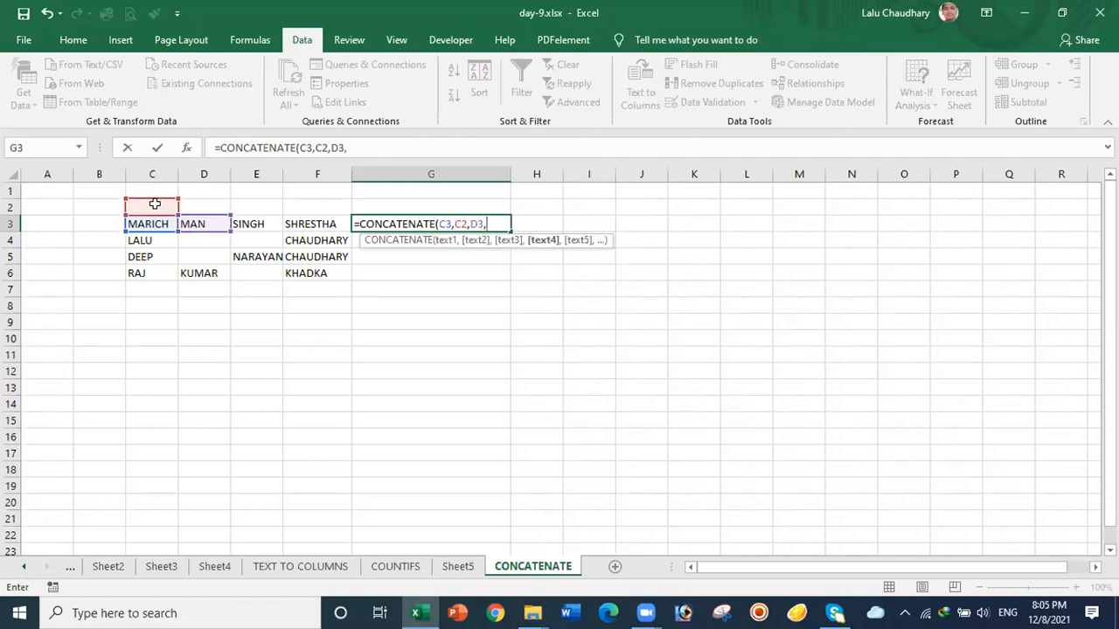
pyautogui.click(155, 203)
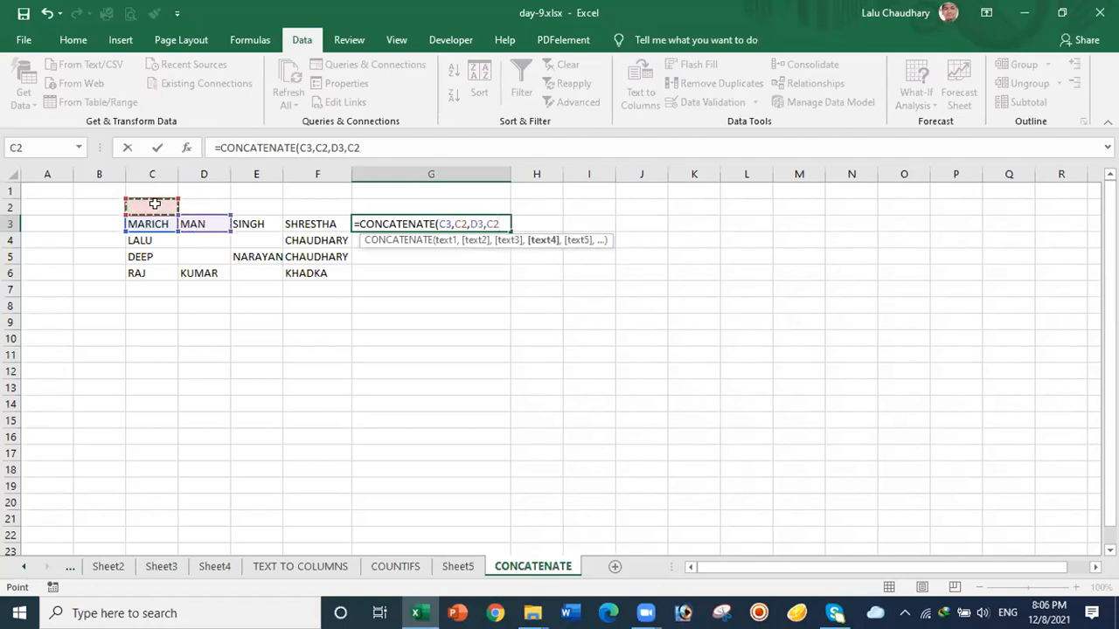
pyautogui.write(',')
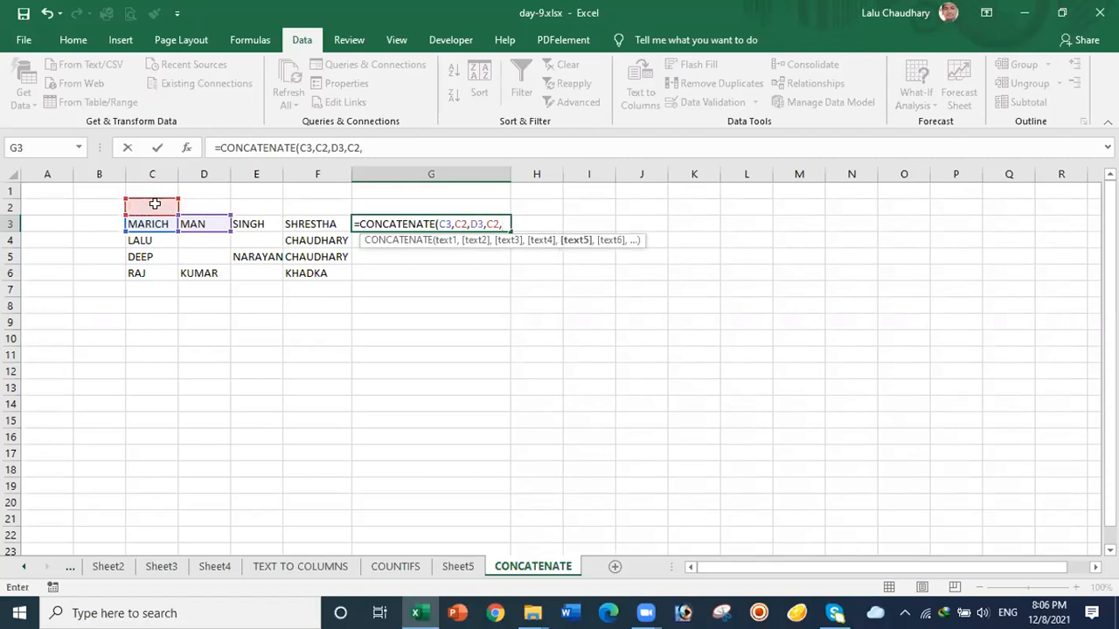
pyautogui.click(248, 224)
pyautogui.write(',')
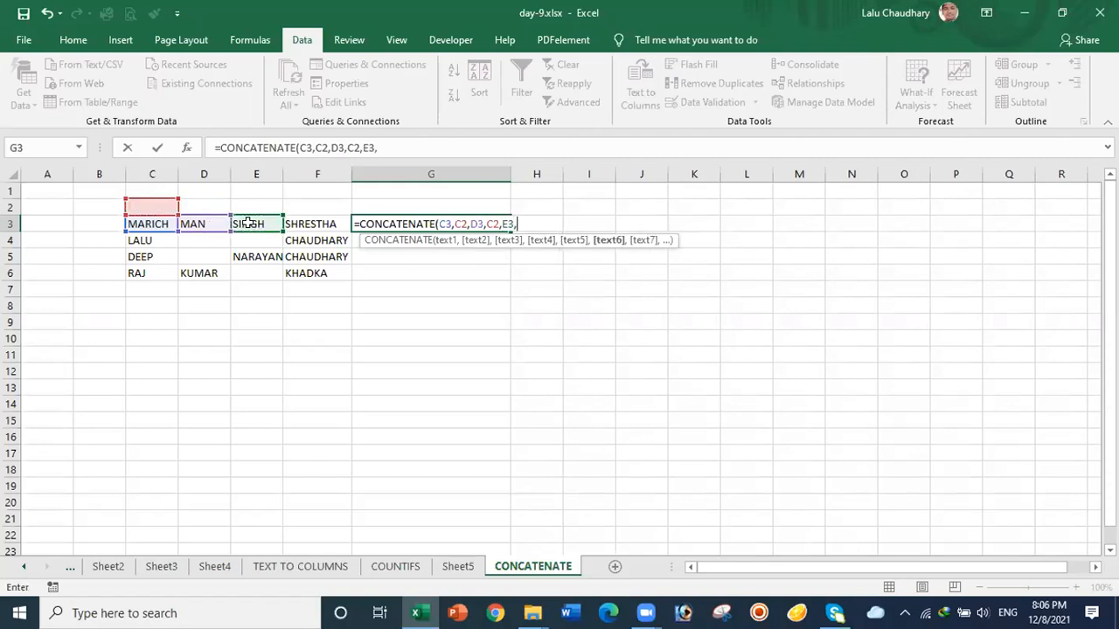
pyautogui.click(153, 202)
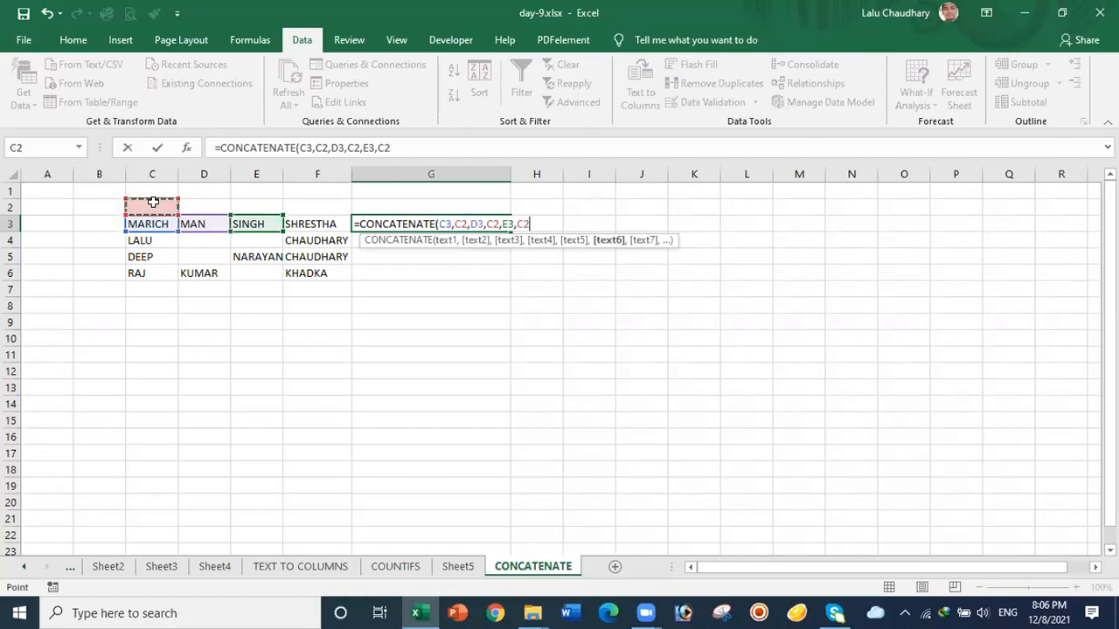
pyautogui.write(',')
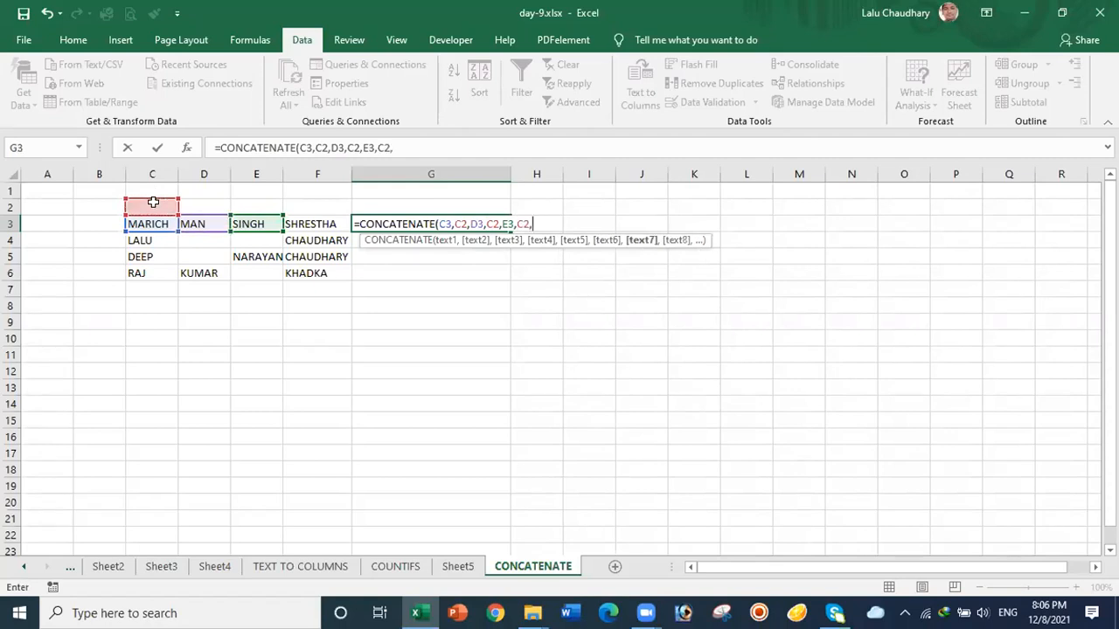
pyautogui.click(306, 225)
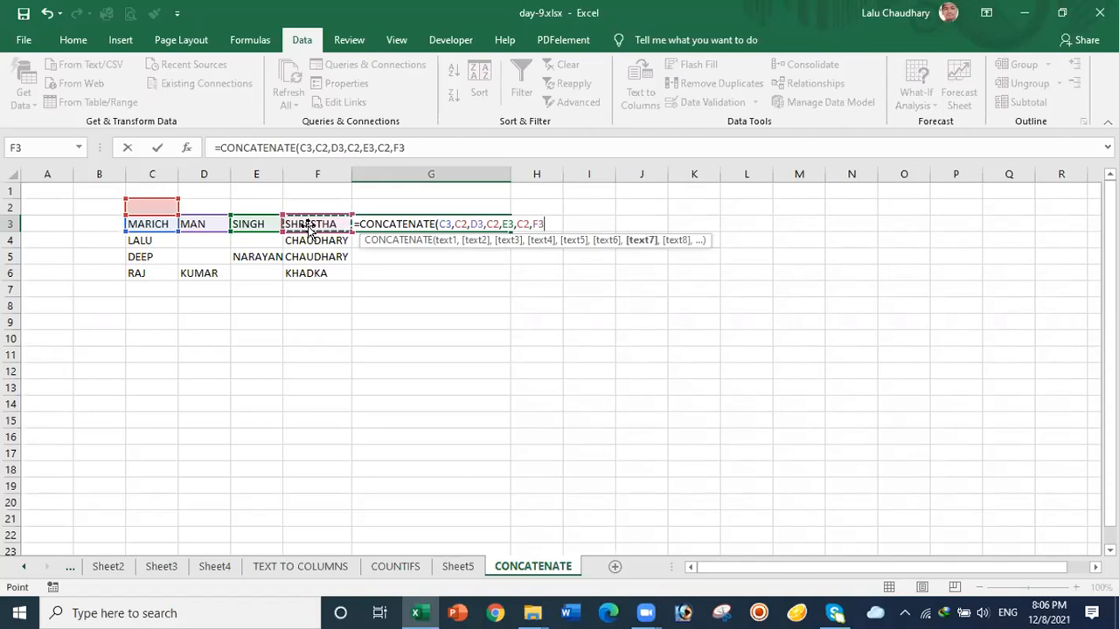
pyautogui.press('Return')
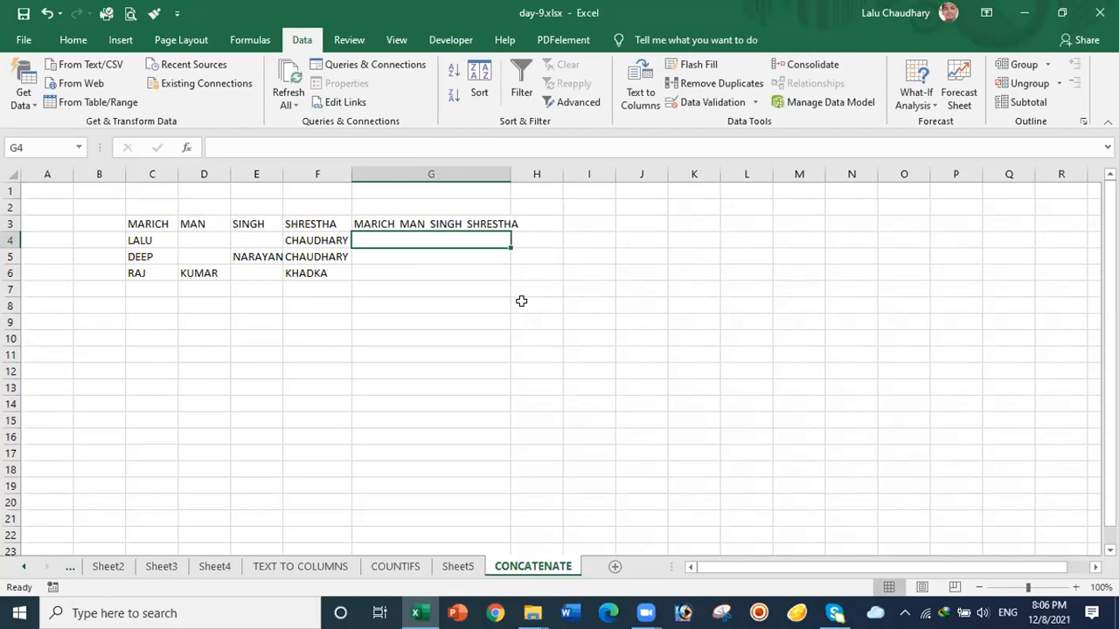
# Step: Fill G3's CONCATENATE formula down to G6 and auto-fit column G to the results
pyautogui.click(456, 222)
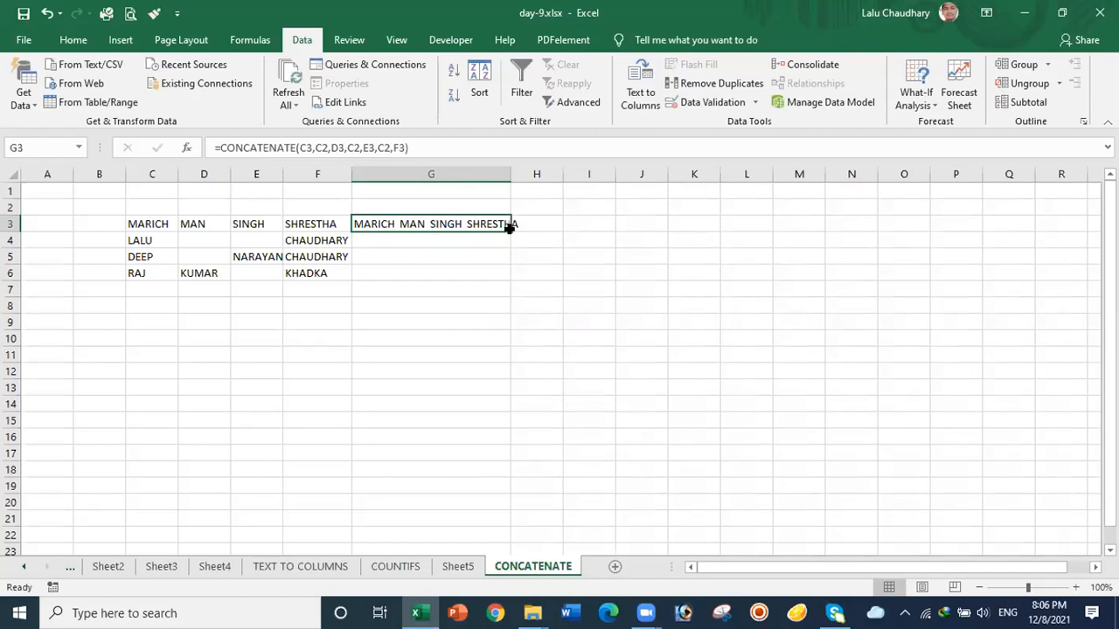
pyautogui.moveTo(509, 227); pyautogui.dragTo(508, 277)
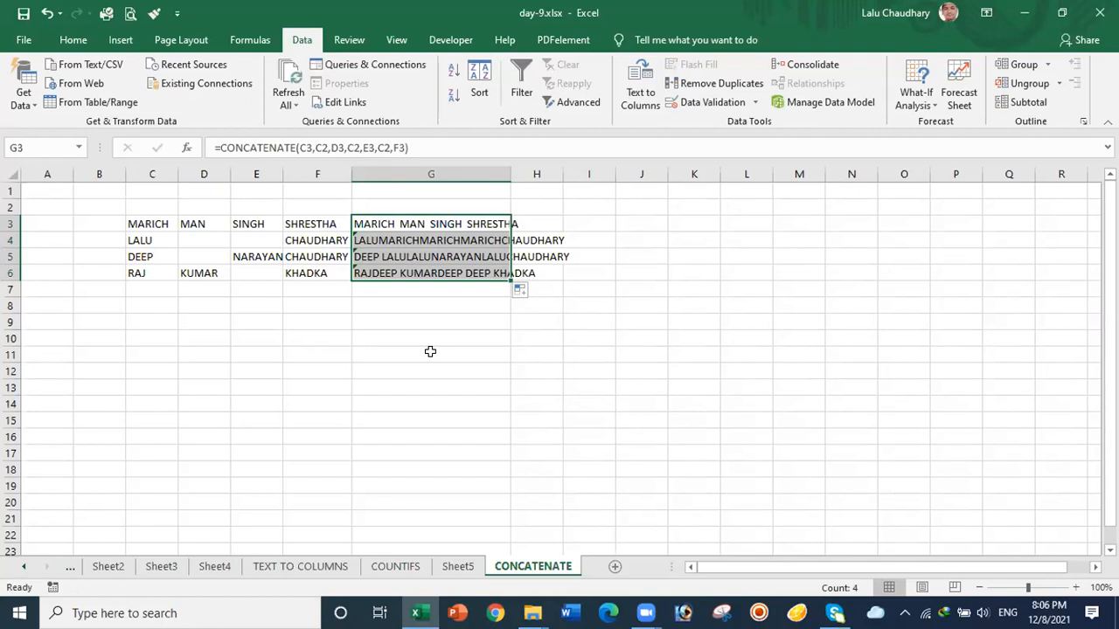
pyautogui.moveTo(508, 174); pyautogui.dragTo(509, 173)
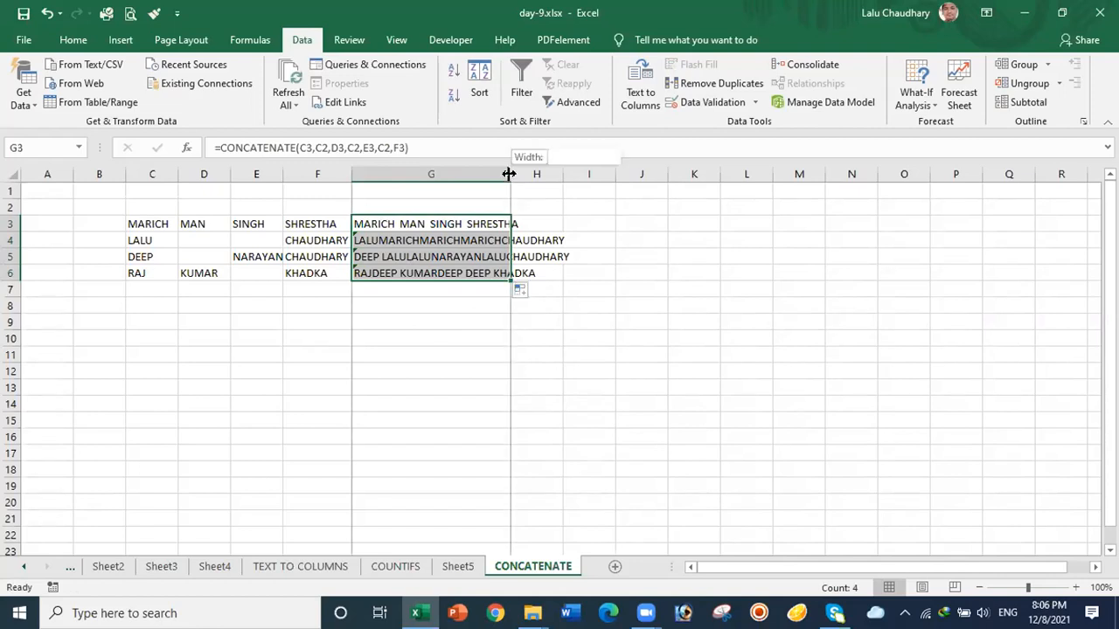
pyautogui.doubleClick(509, 174)
pyautogui.click(491, 373)
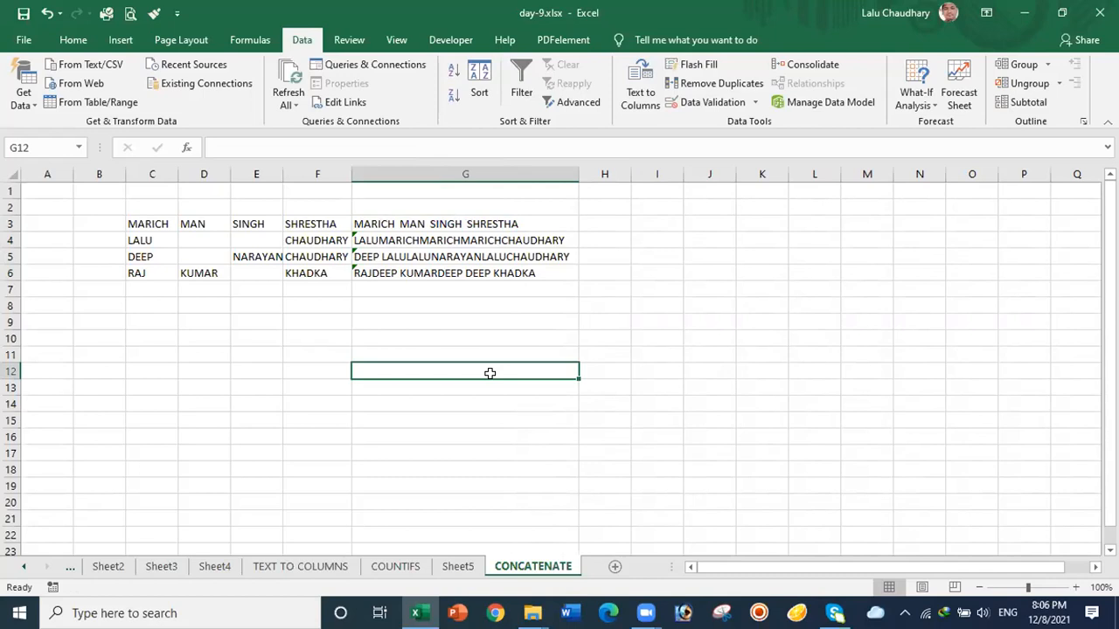
pyautogui.click(405, 221)
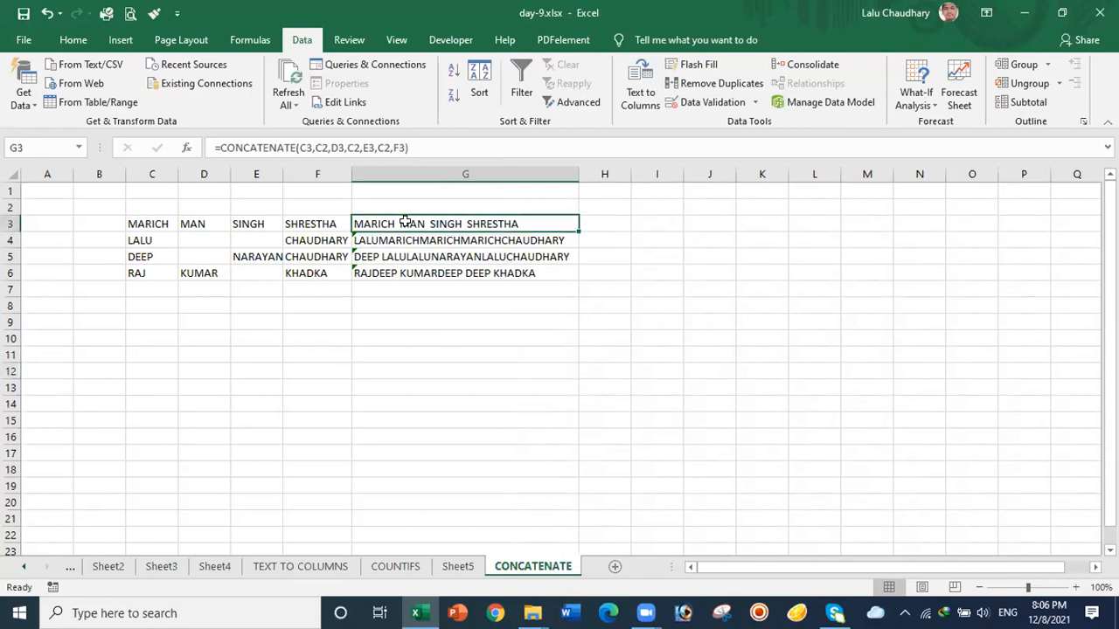
pyautogui.moveTo(405, 222); pyautogui.dragTo(411, 268)
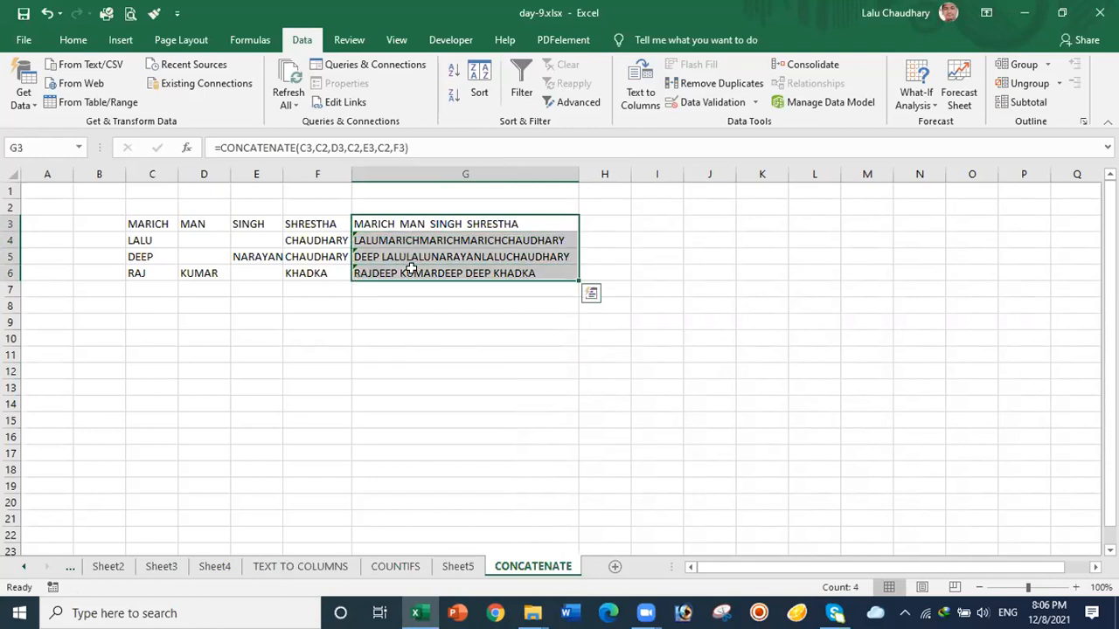
# Step: Clear G3:G6 and begin G3's formula as =C3&" "&
pyautogui.press('Delete')
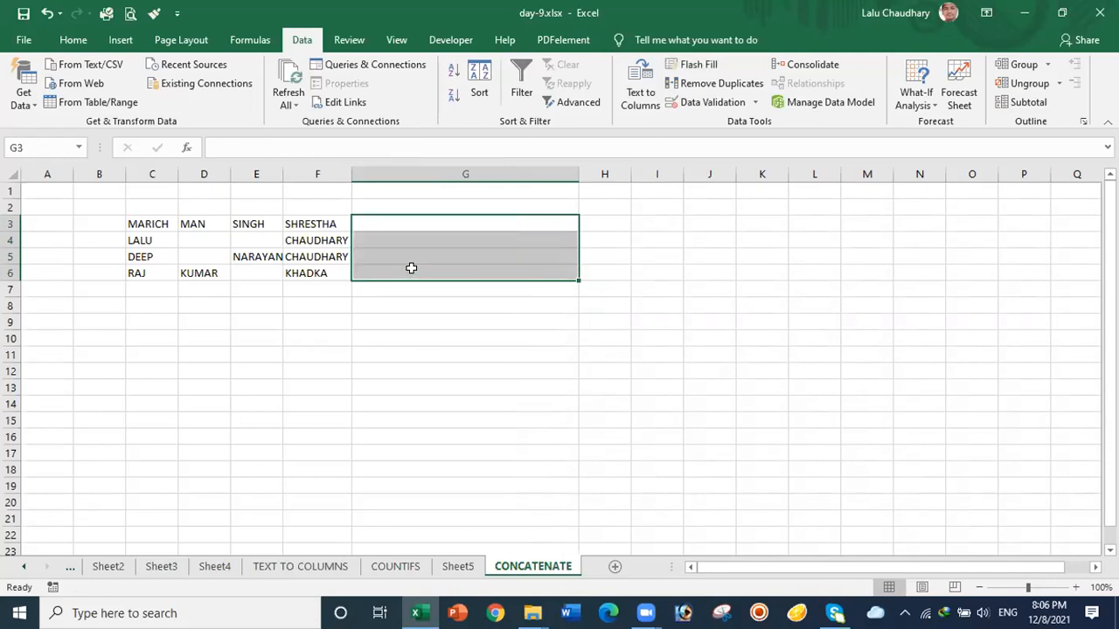
pyautogui.click(402, 220)
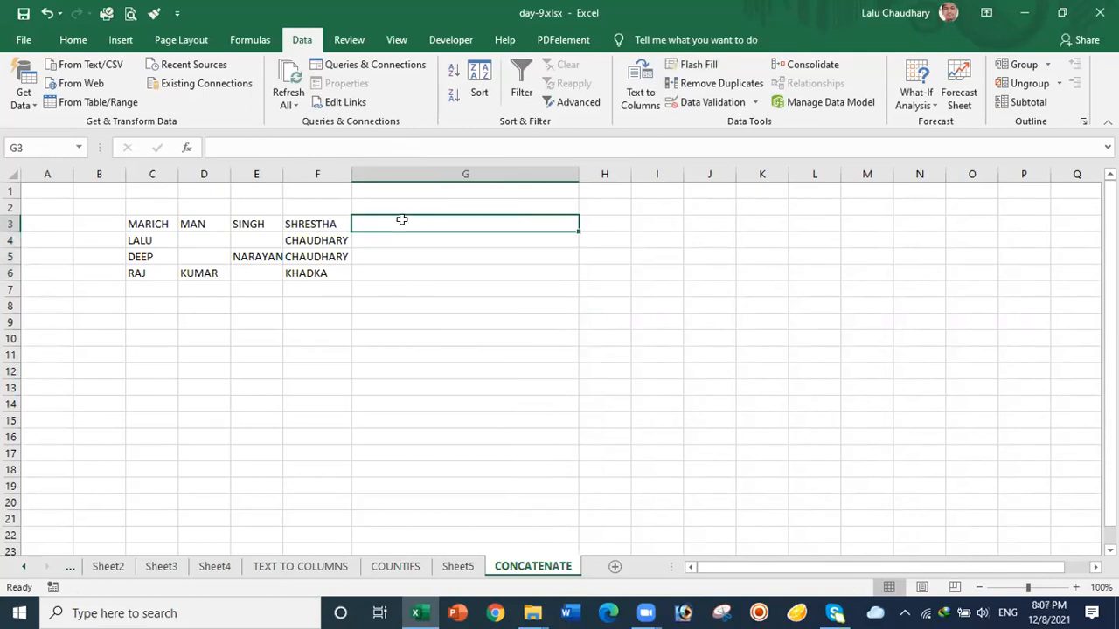
pyautogui.write('=')
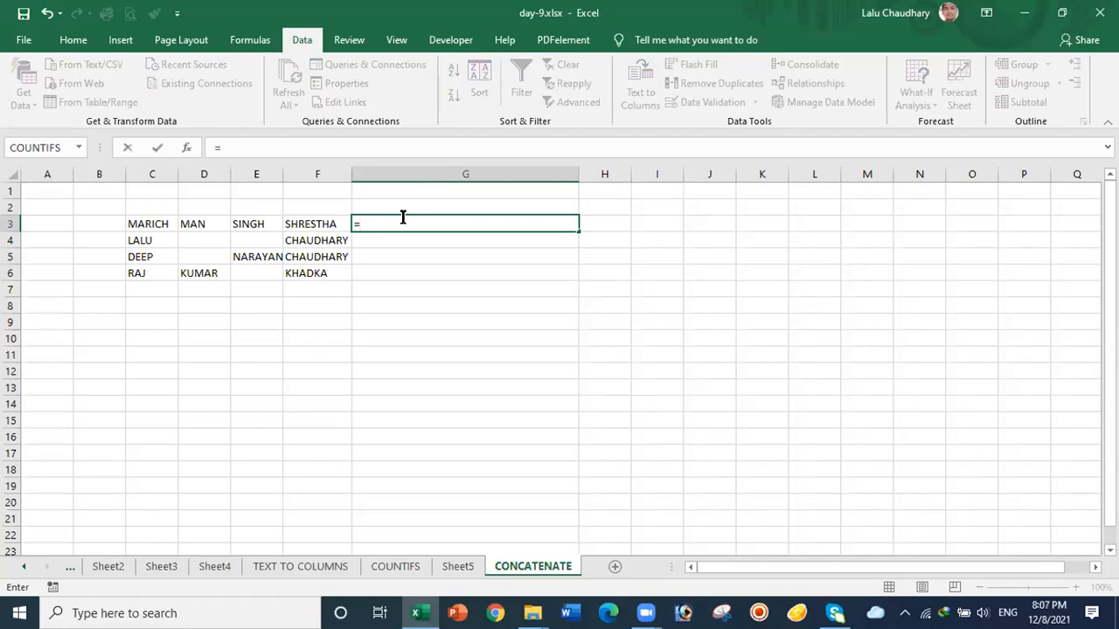
pyautogui.click(156, 222)
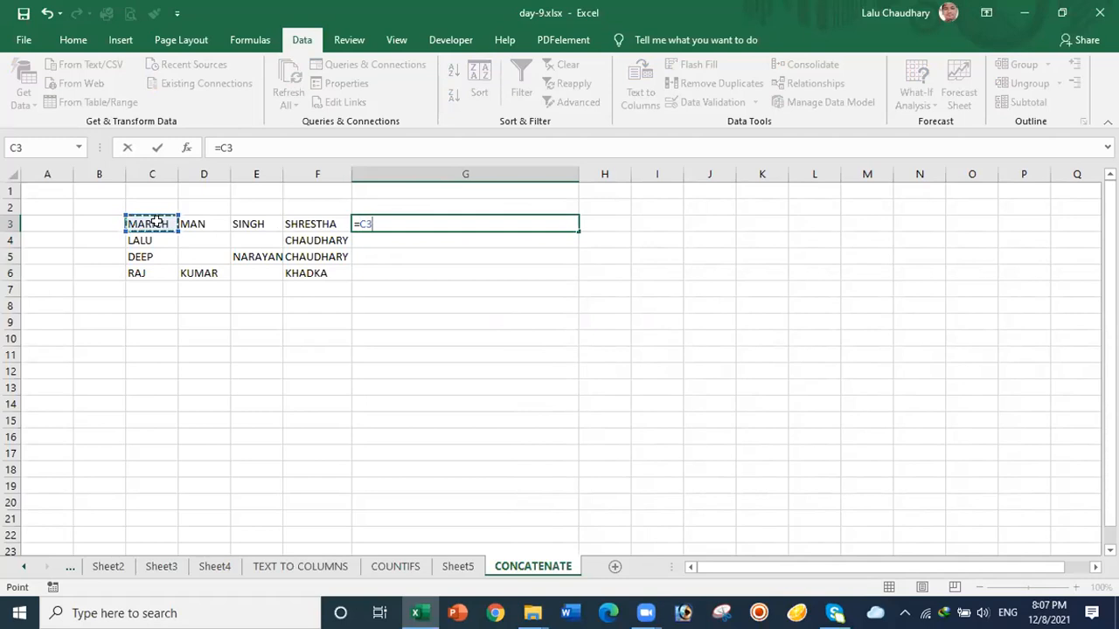
pyautogui.write('&')
pyautogui.write('" "')
pyautogui.write('&')
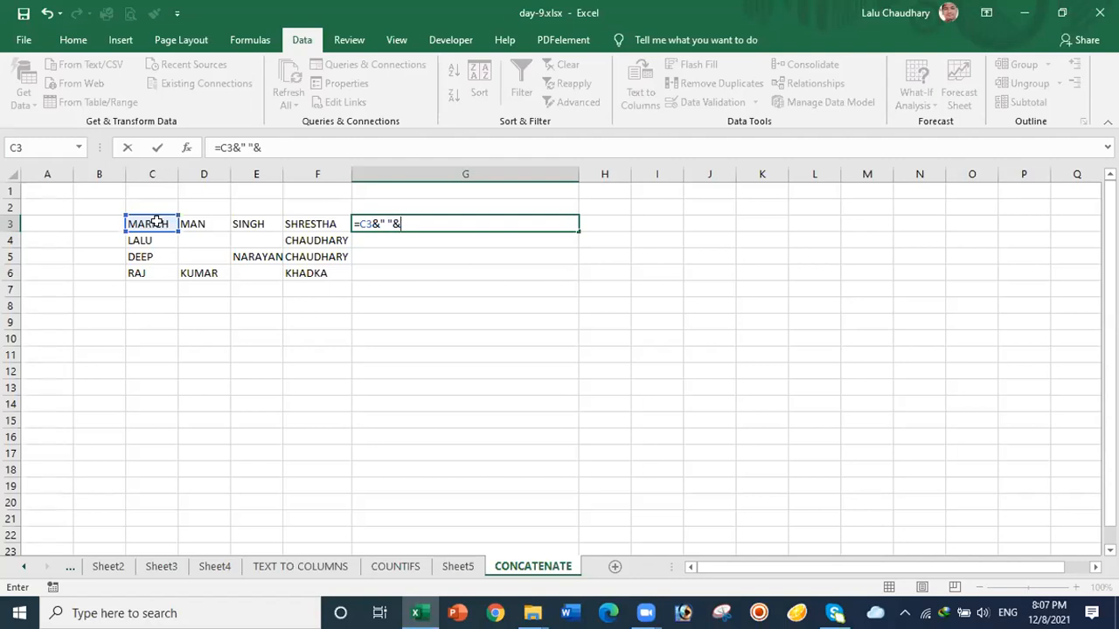
# Step: Append D3, E3 and F3 to complete =C3&" "&D3&" "&E3&" "&F3 in G3
pyautogui.click(192, 222)
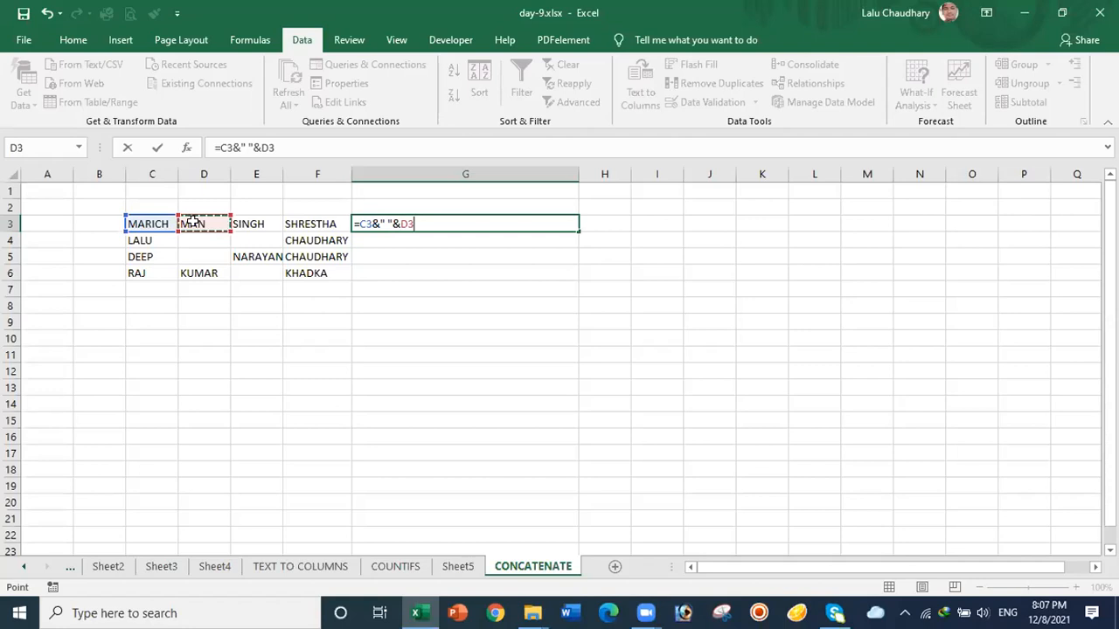
pyautogui.write('&" "')
pyautogui.write('&')
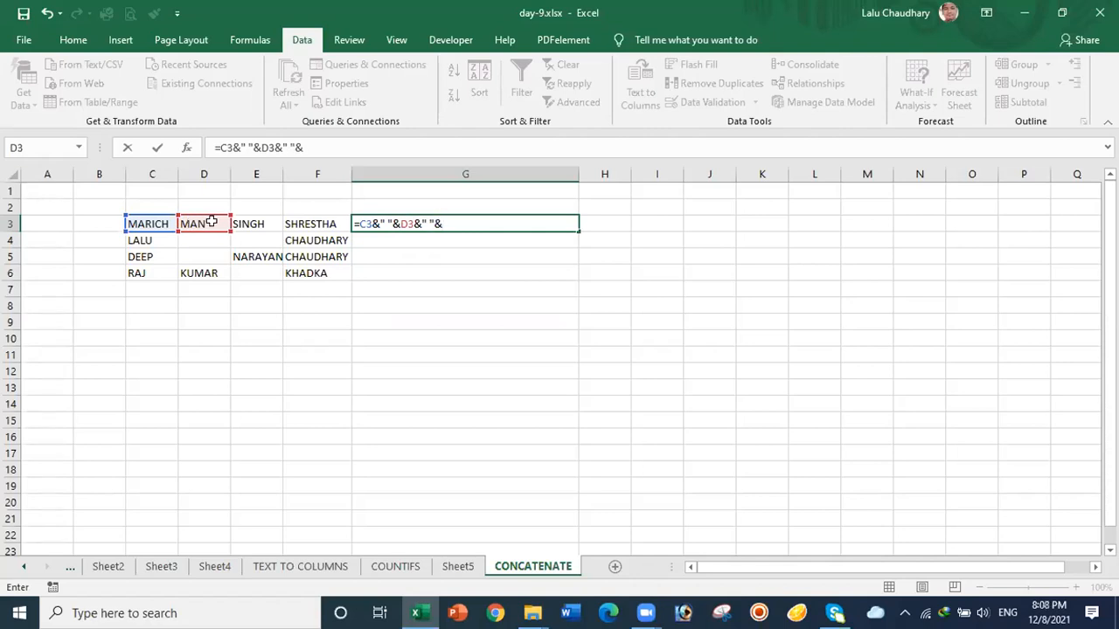
pyautogui.click(242, 224)
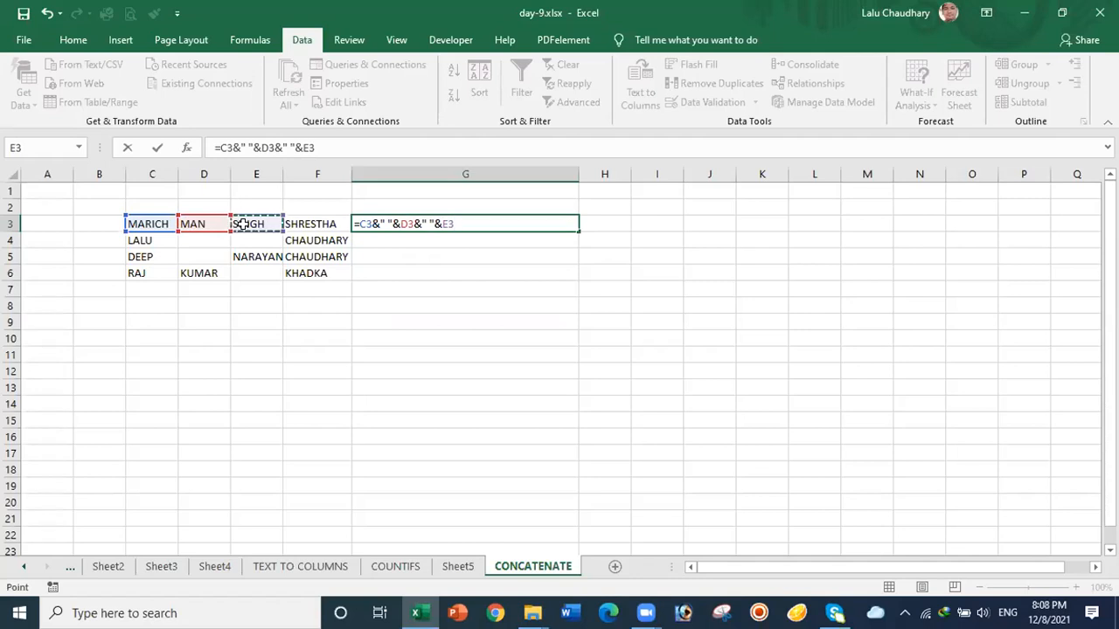
pyautogui.write('&" "')
pyautogui.write('&')
pyautogui.click(314, 224)
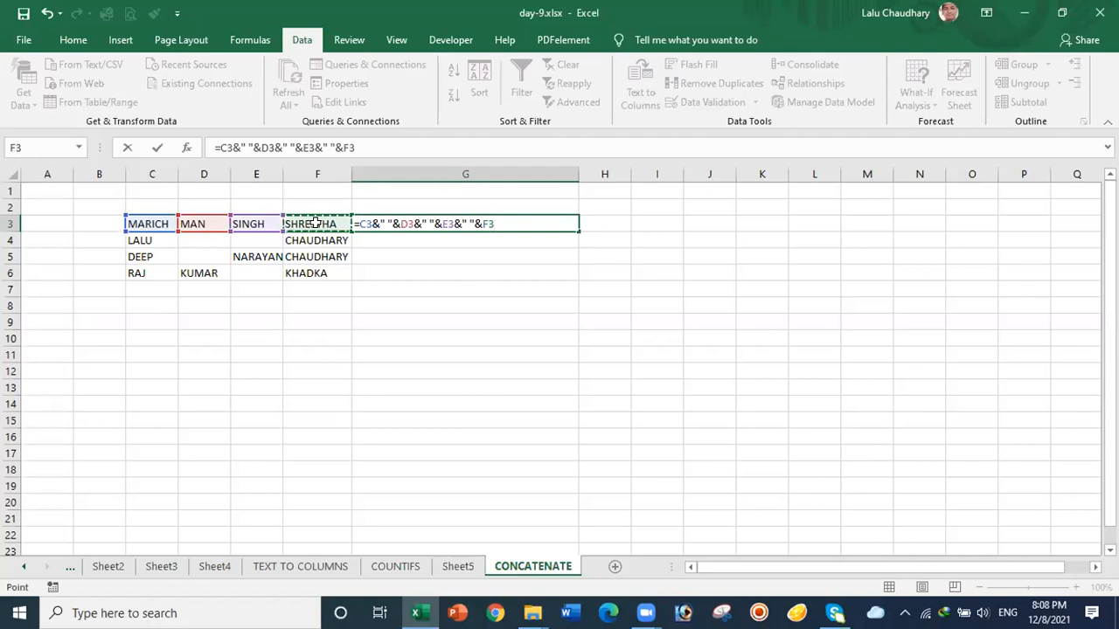
pyautogui.press('Return')
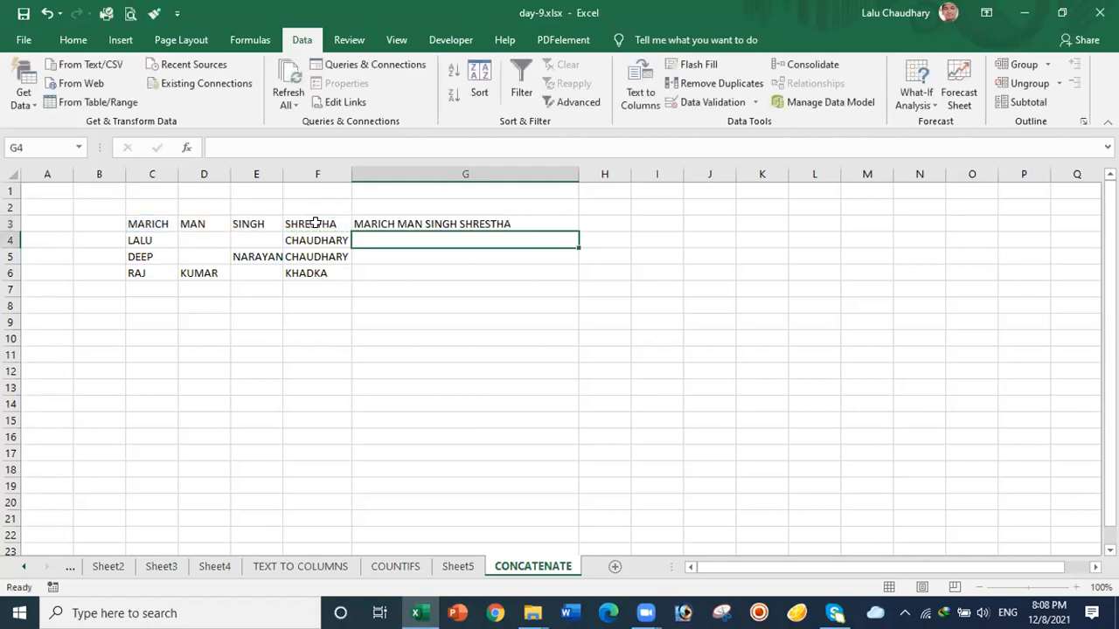
# Step: Fill the ampersand formula from G3 down to G6, review the names, then delete G3:G6
pyautogui.click(411, 220)
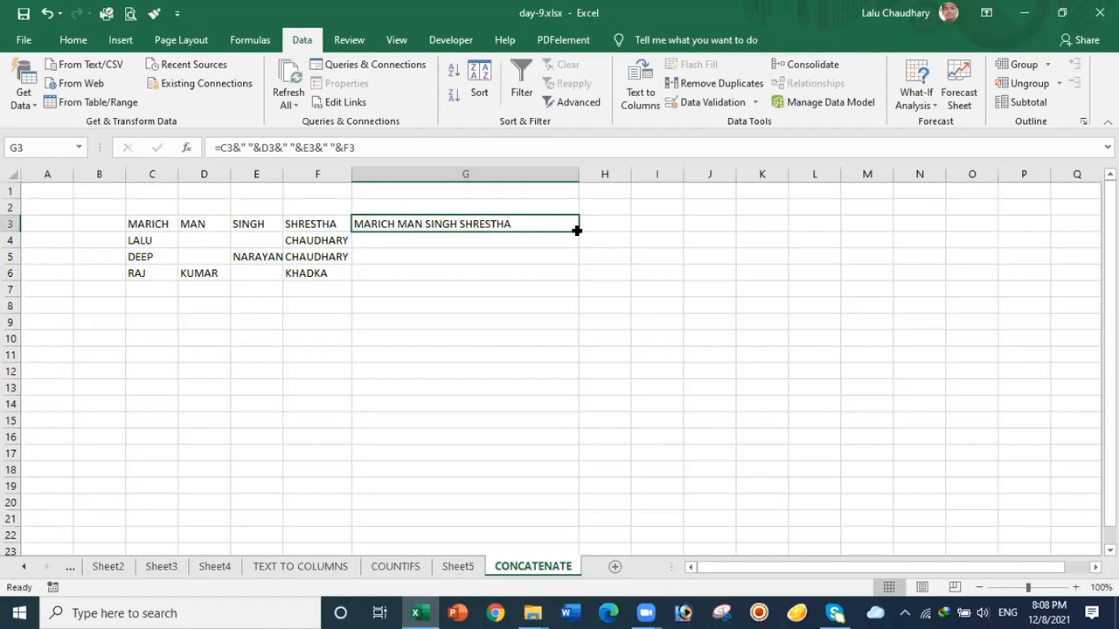
pyautogui.moveTo(577, 230); pyautogui.dragTo(574, 276)
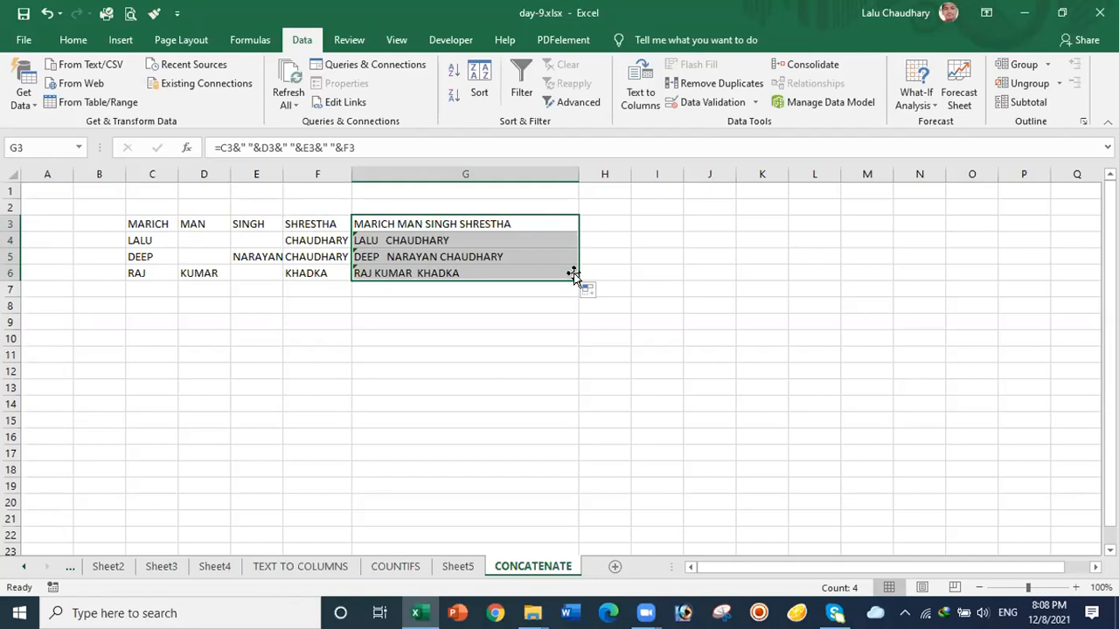
pyautogui.click(512, 315)
pyautogui.click(487, 224)
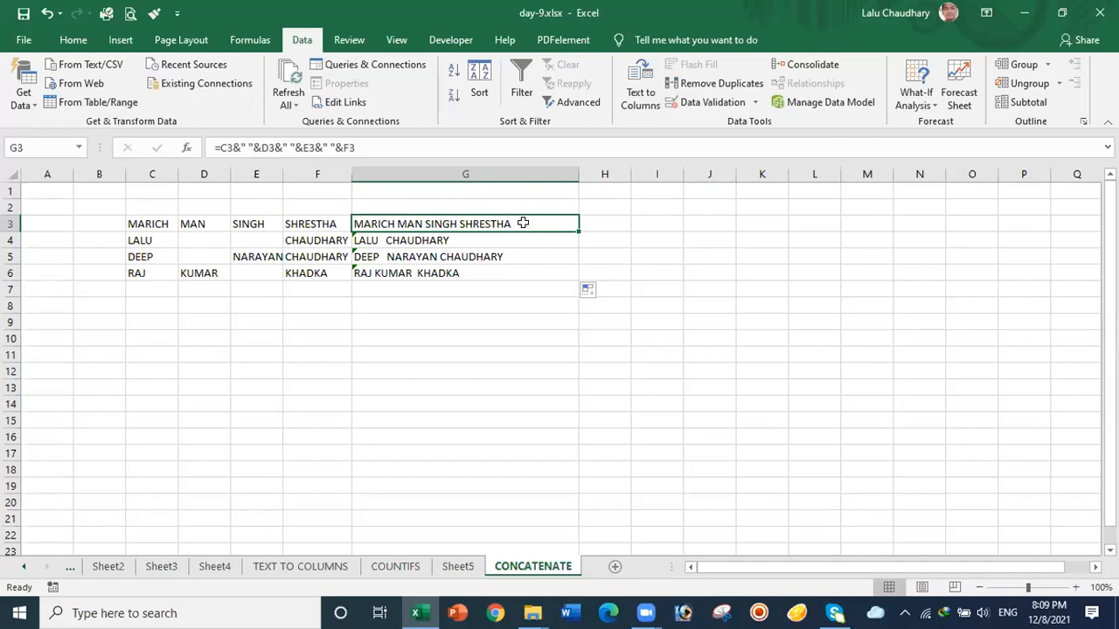
pyautogui.moveTo(518, 221); pyautogui.dragTo(515, 268)
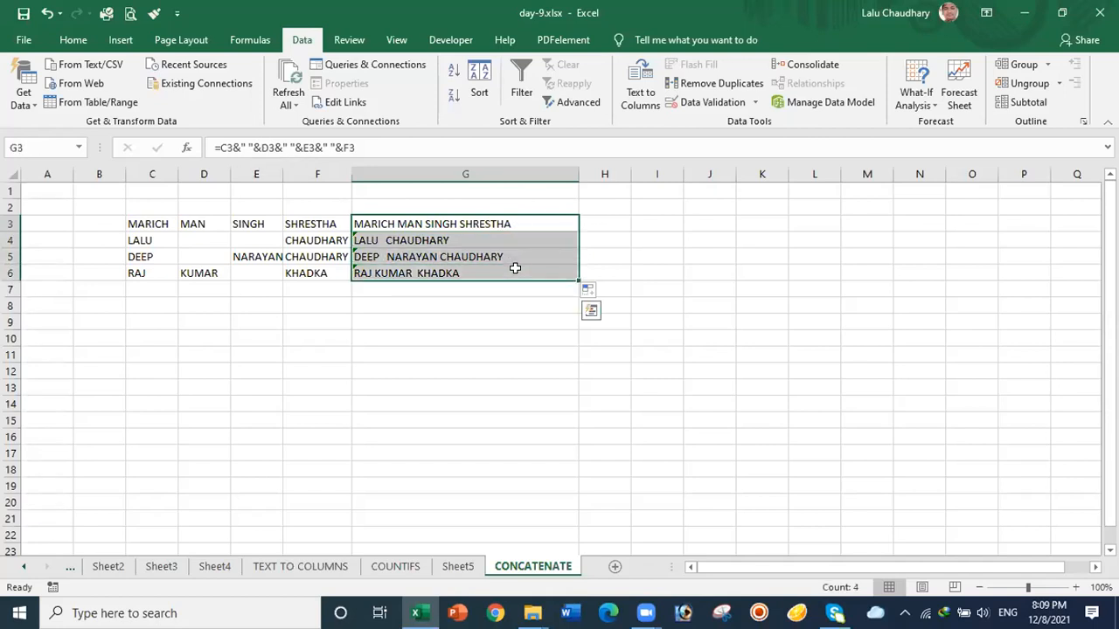
pyautogui.press('Delete')
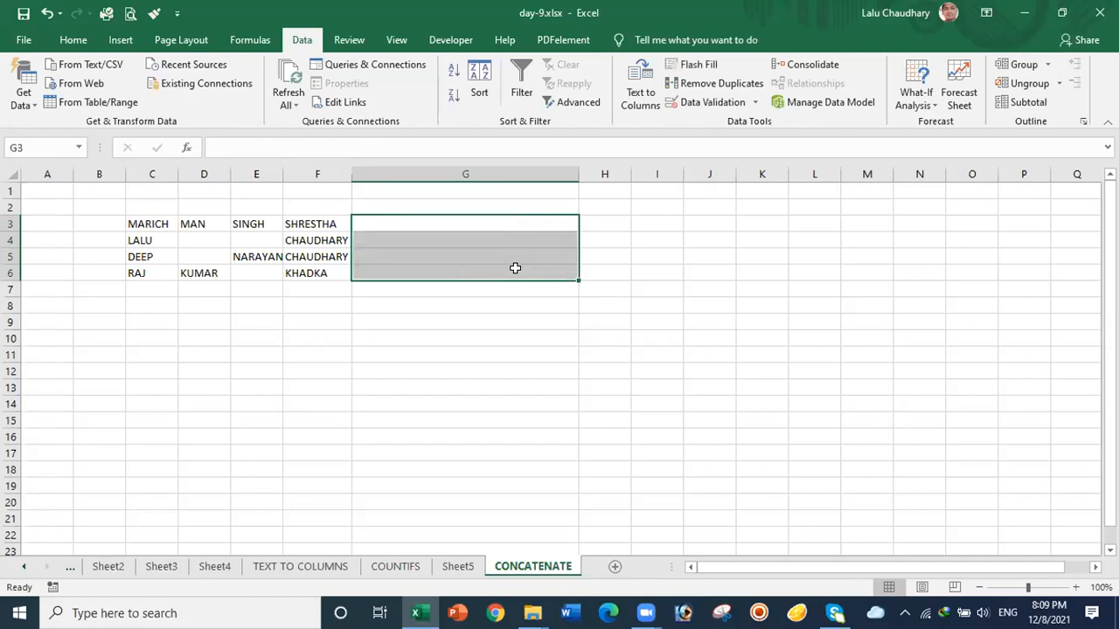
# Step: Begin G3's join formula with C3 and D3 separated by quoted spaces
pyautogui.click(475, 352)
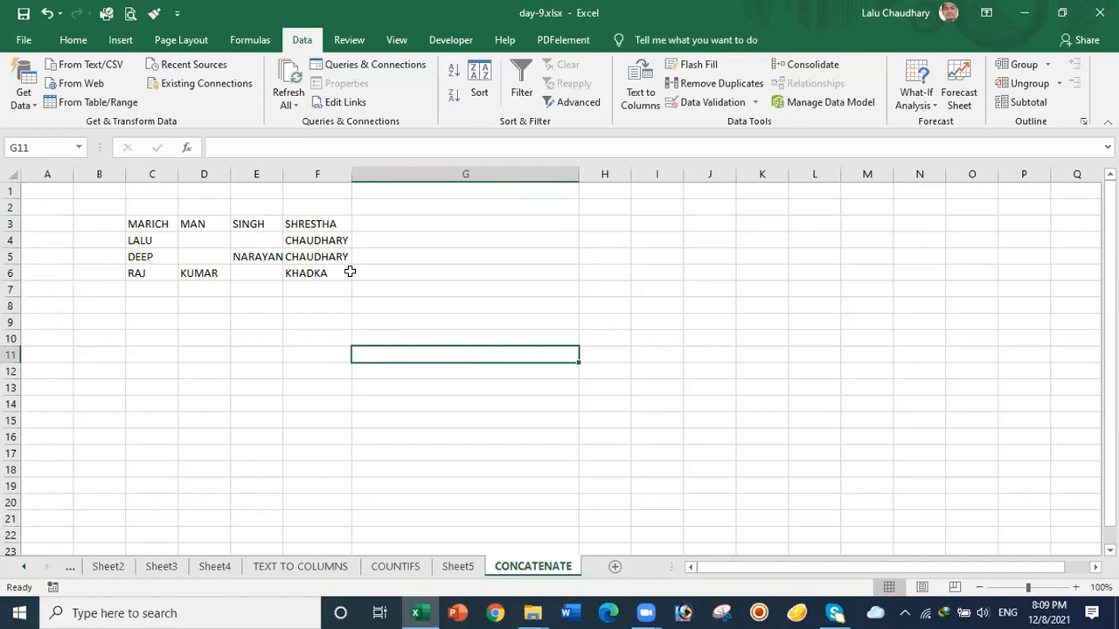
pyautogui.click(411, 217)
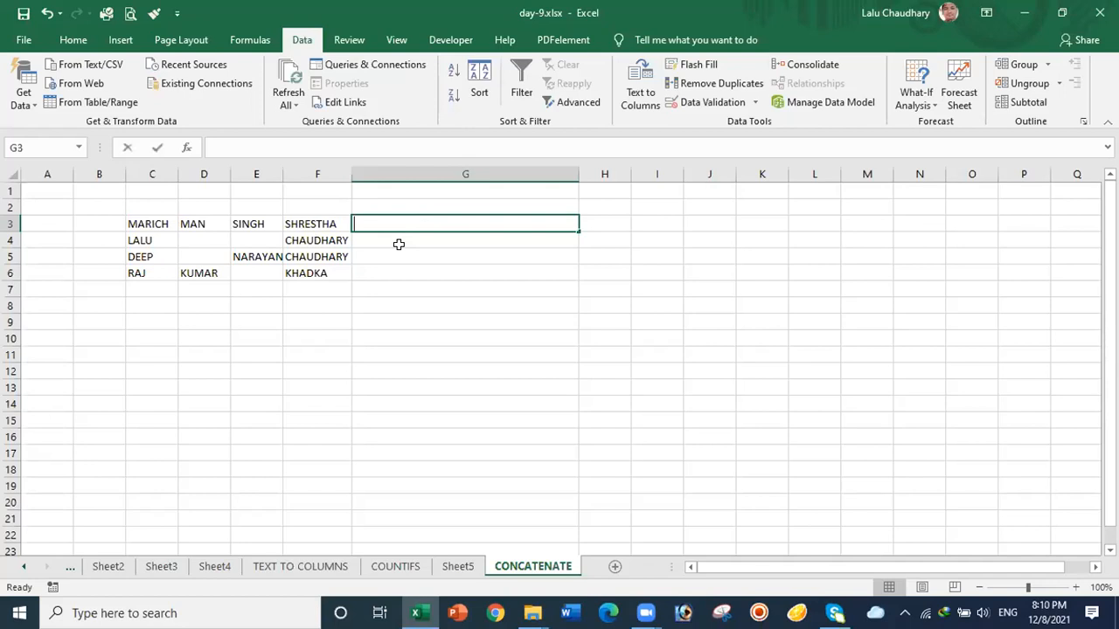
pyautogui.write('=')
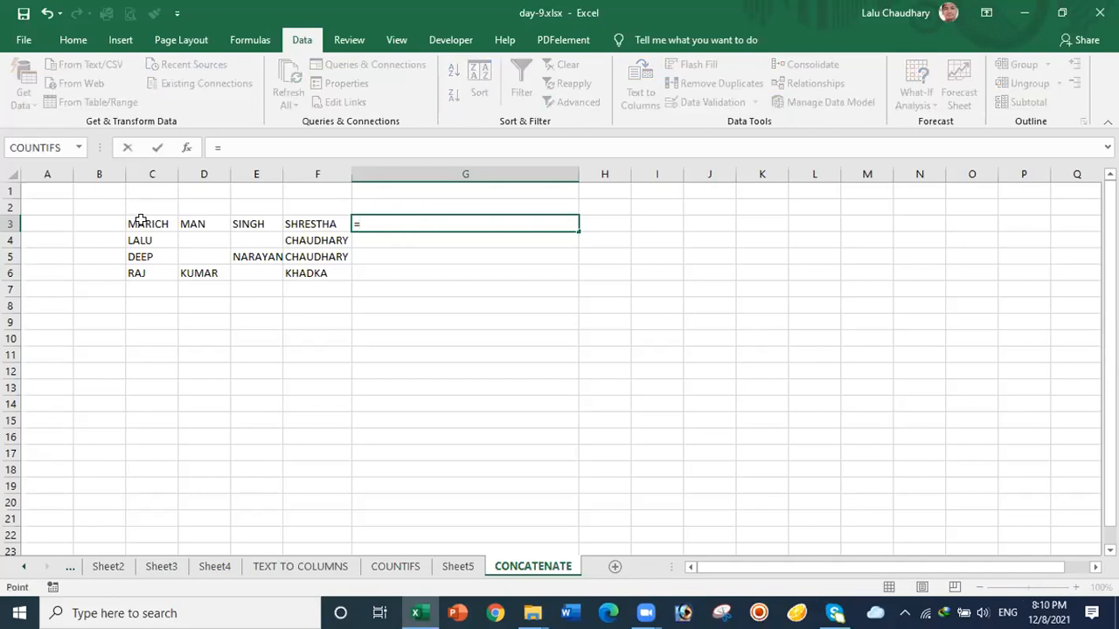
pyautogui.click(140, 220)
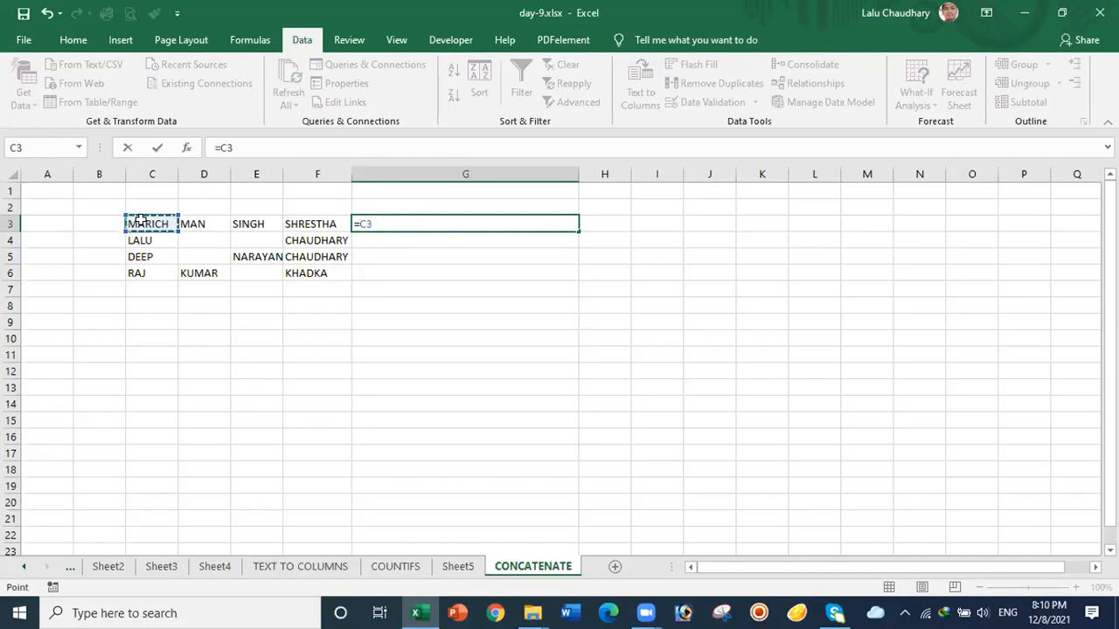
pyautogui.write('&')
pyautogui.write('" "&')
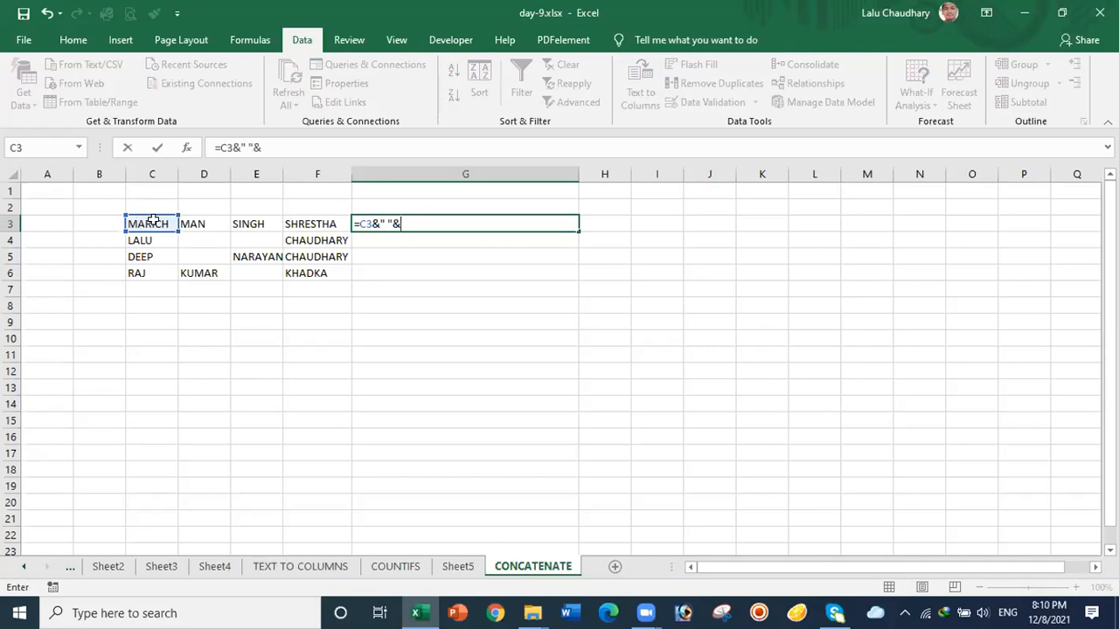
pyautogui.click(198, 224)
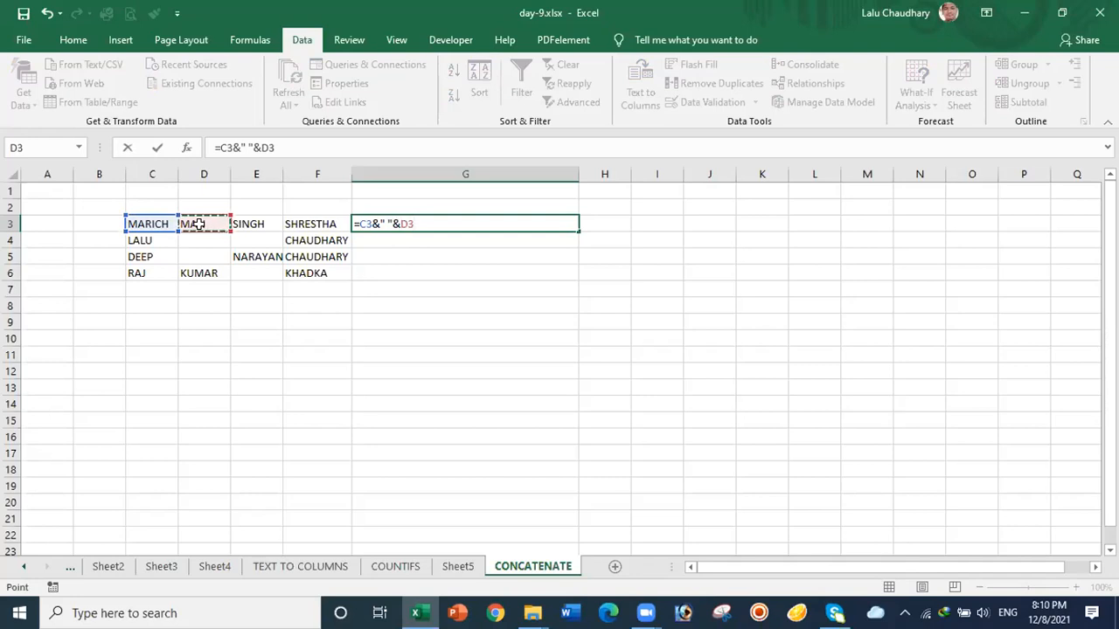
pyautogui.write('&')
pyautogui.write('" "')
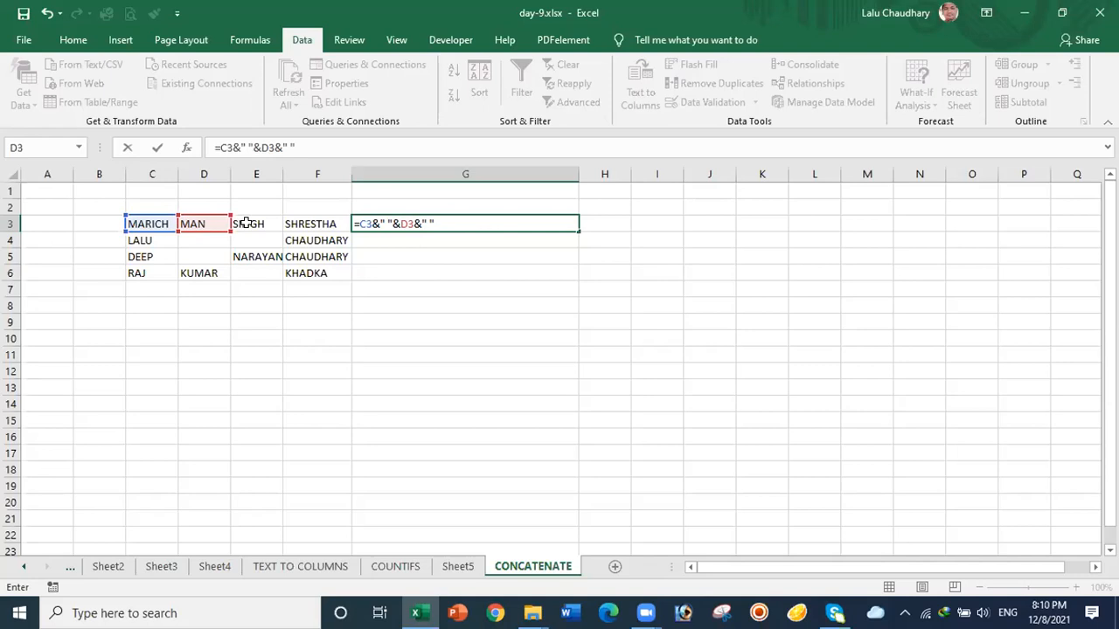
pyautogui.write('&')
# Step: Add E3 and F3 to complete =C3&" "&D3&" "&E3&" "&F3 in G3
pyautogui.click(248, 223)
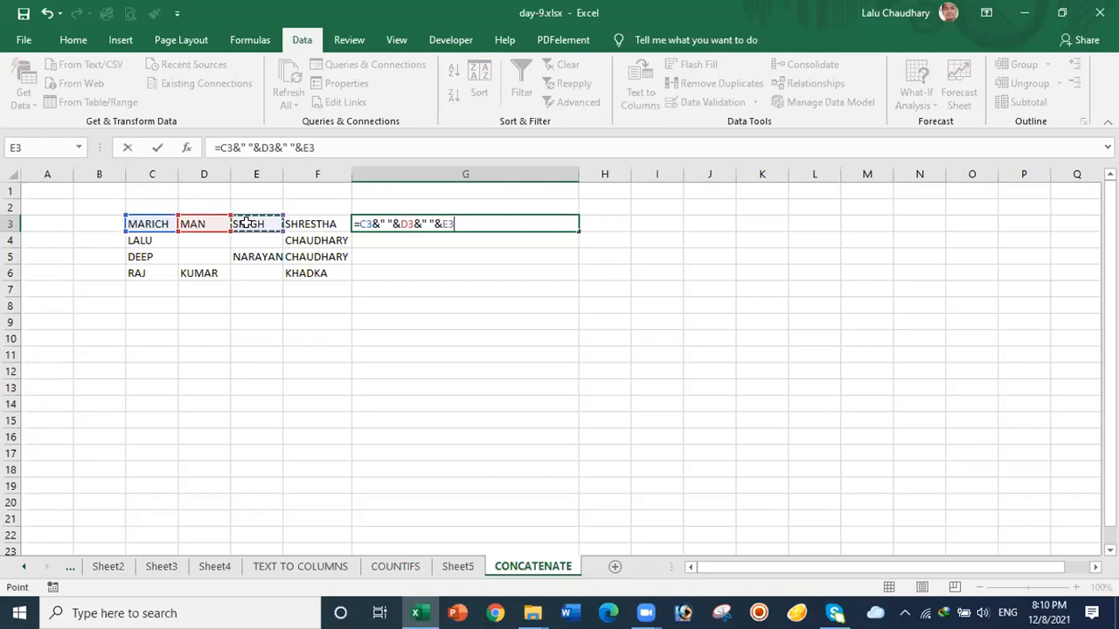
pyautogui.write('&')
pyautogui.write('" "')
pyautogui.click(306, 222)
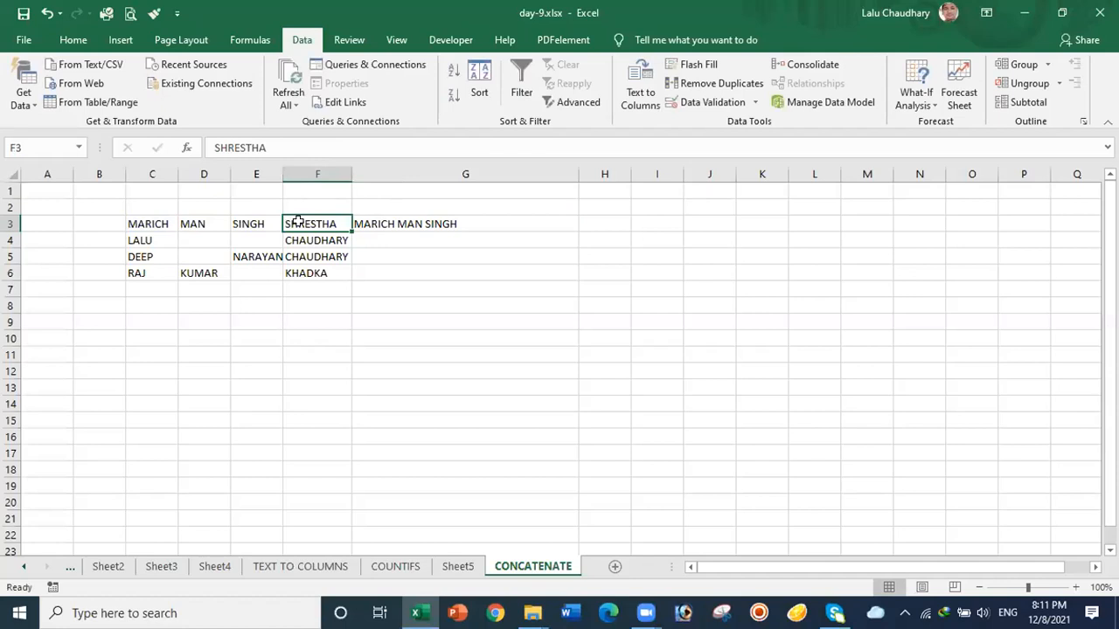
pyautogui.click(440, 222)
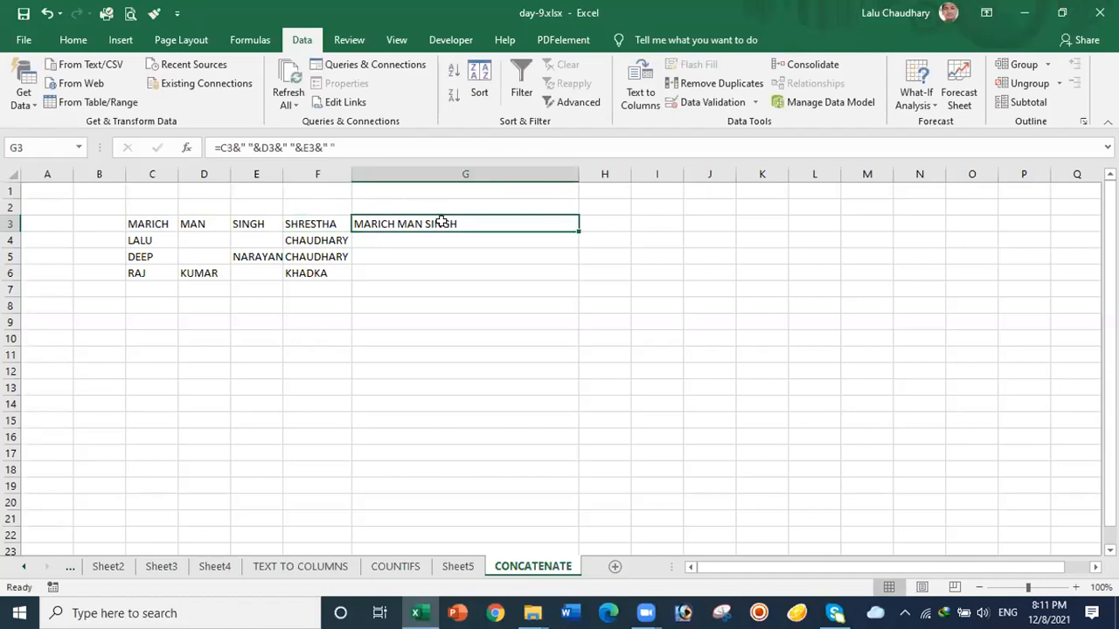
pyautogui.click(357, 147)
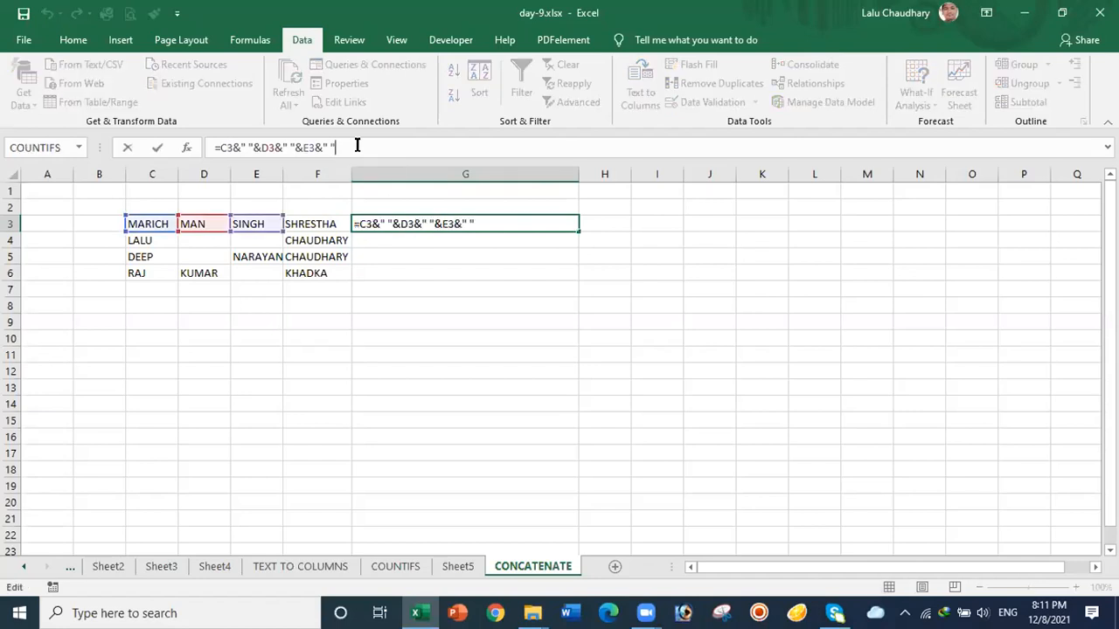
pyautogui.write('&')
pyautogui.click(310, 224)
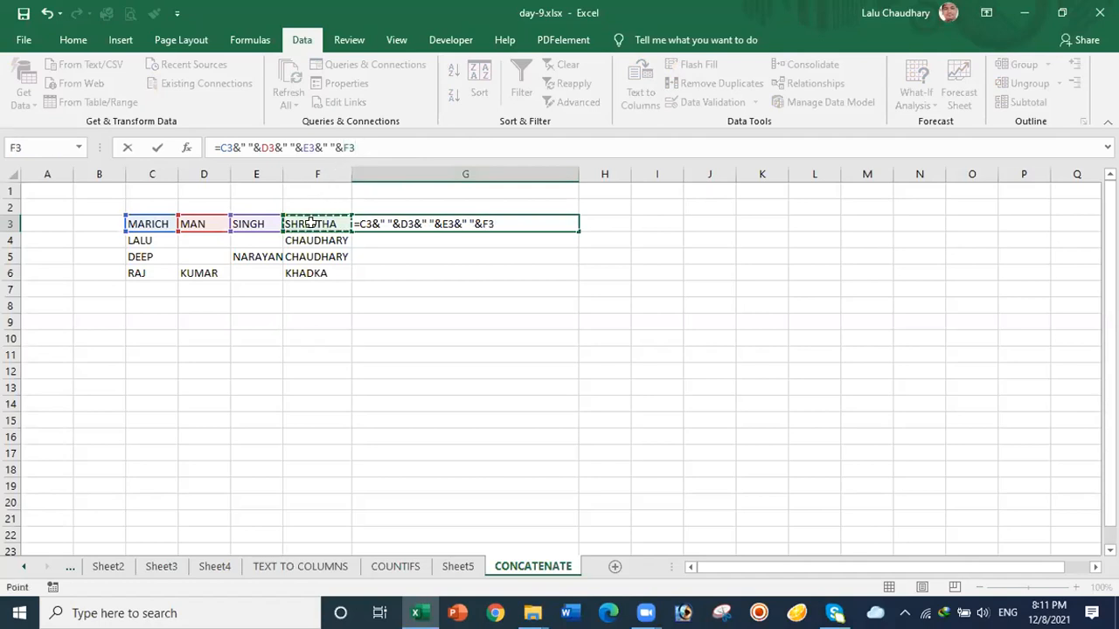
pyautogui.press('Return')
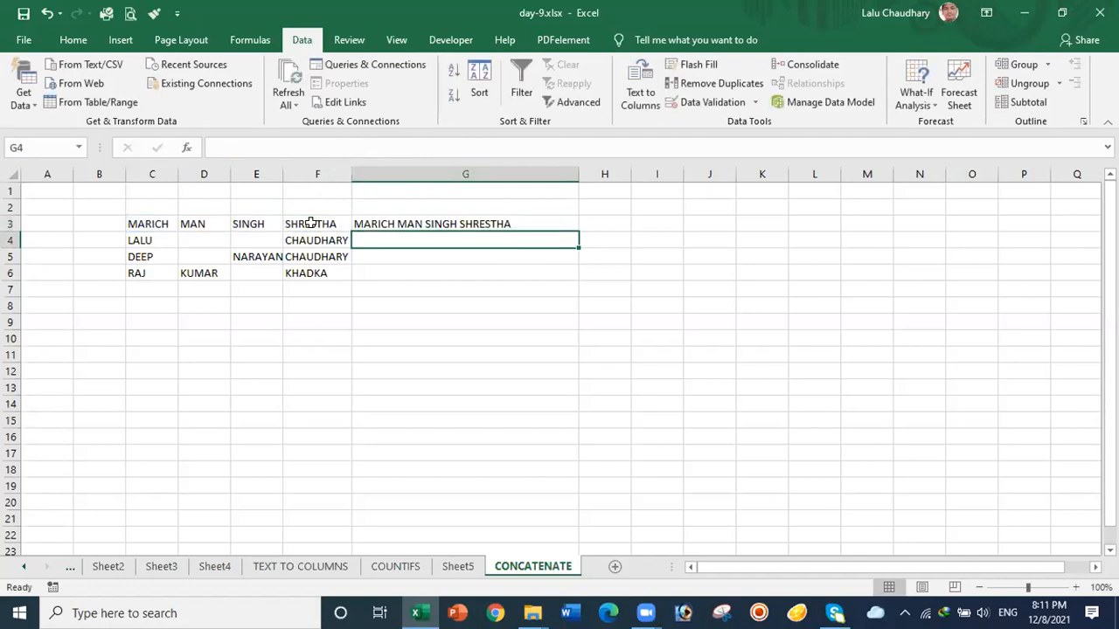
# Step: Fill the G3 full-name formula down to G6 so all four rows show joined names
pyautogui.click(453, 220)
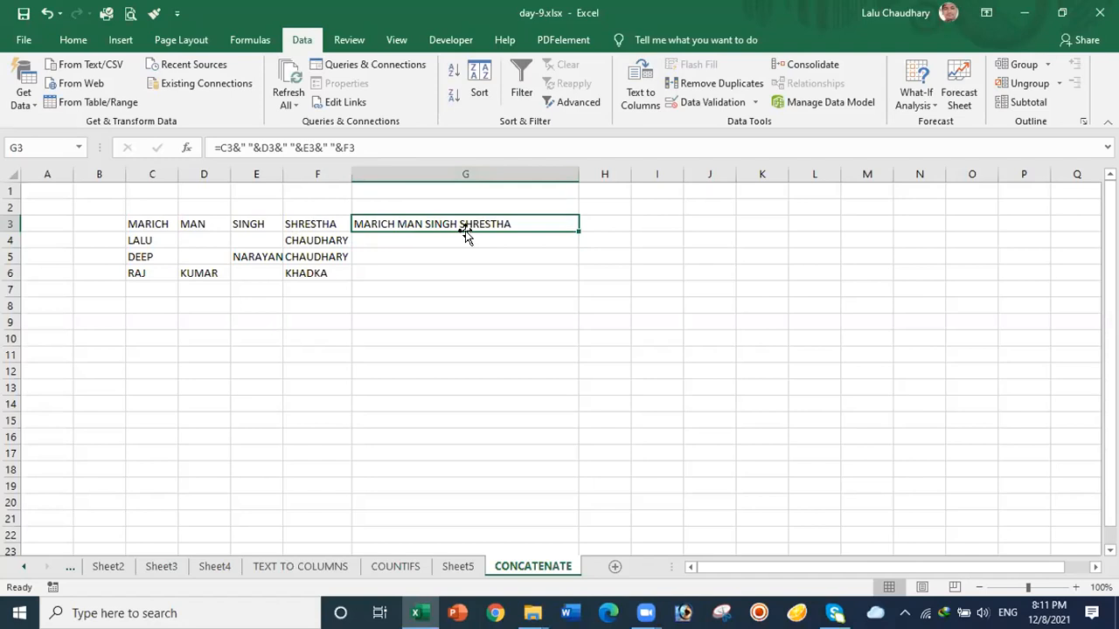
pyautogui.moveTo(575, 228); pyautogui.dragTo(573, 275)
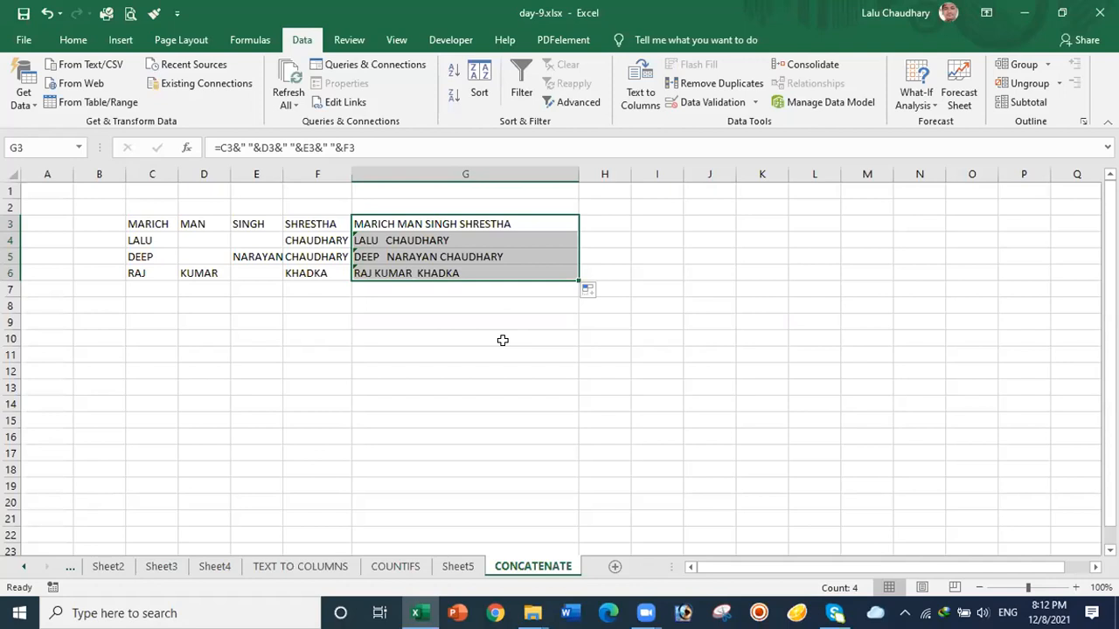
# Step: Switch to the COUNTIFS sheet and select the class values and the brahmin, kshetri, janajati caste names
pyautogui.click(389, 570)
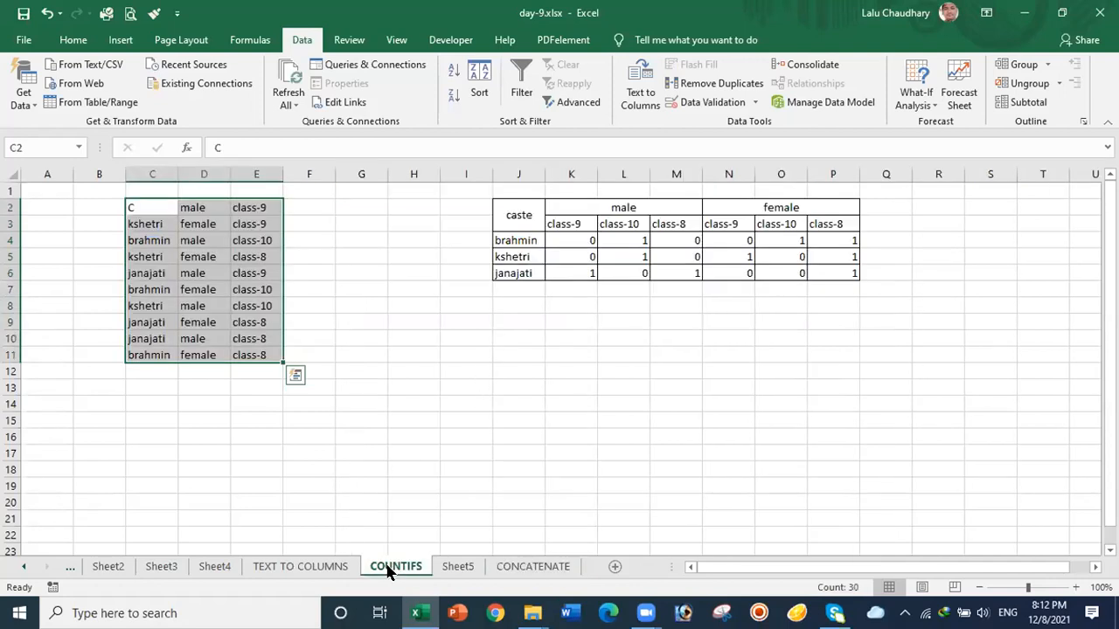
pyautogui.click(527, 369)
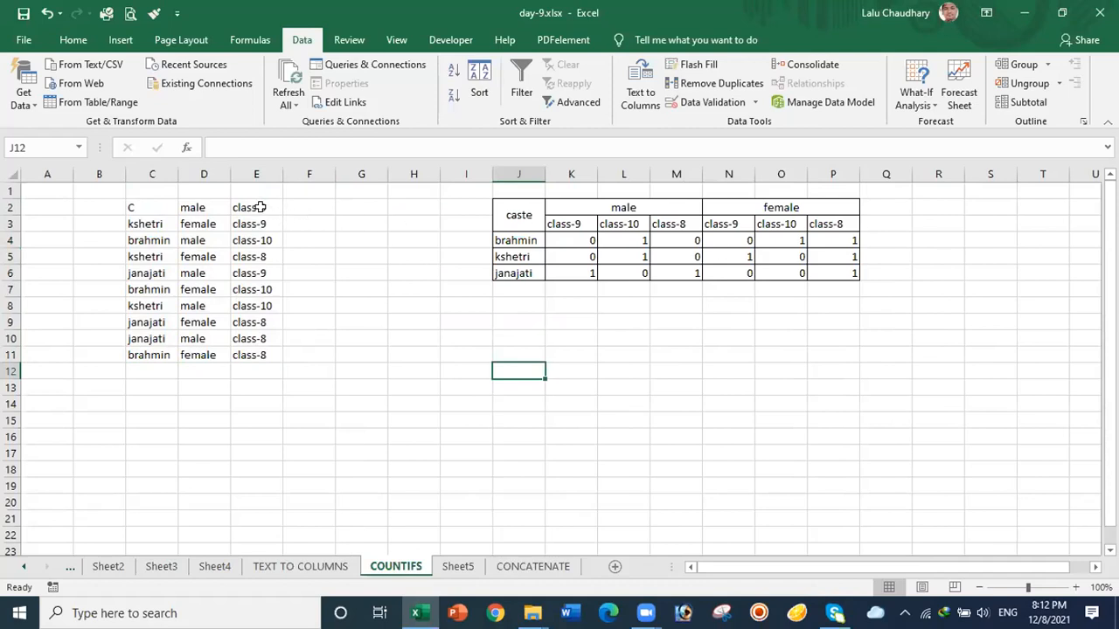
pyautogui.moveTo(260, 205); pyautogui.dragTo(266, 349)
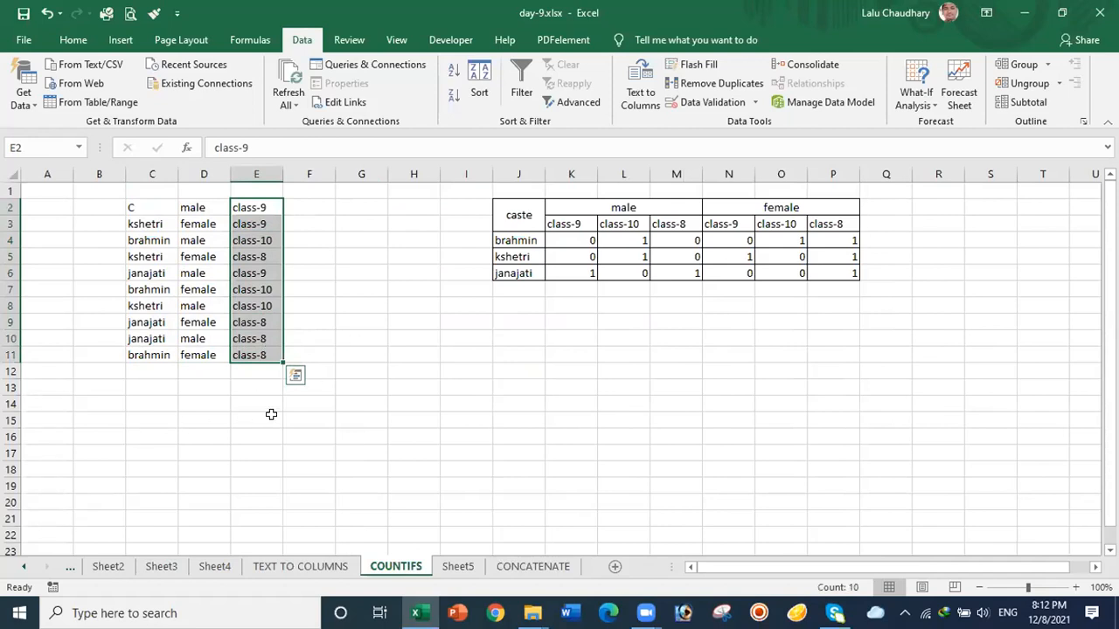
pyautogui.click(363, 390)
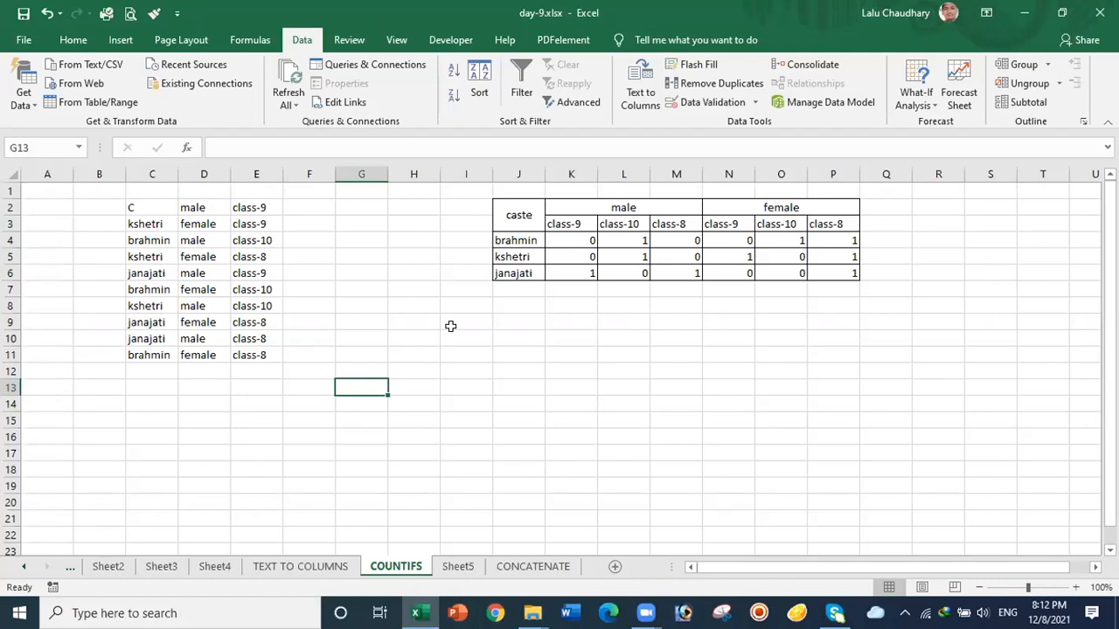
pyautogui.moveTo(518, 237); pyautogui.dragTo(518, 274)
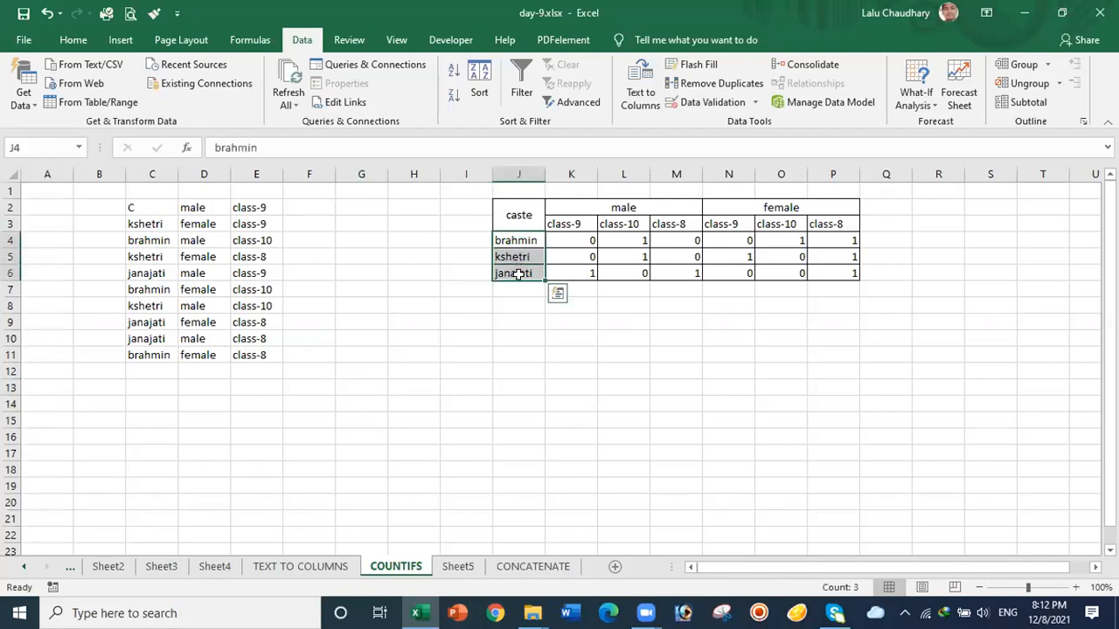
# Step: Copy the caste names brahmin, kshetri and janajati into G12:G14
pyautogui.hotkey('ctrl', 'c')
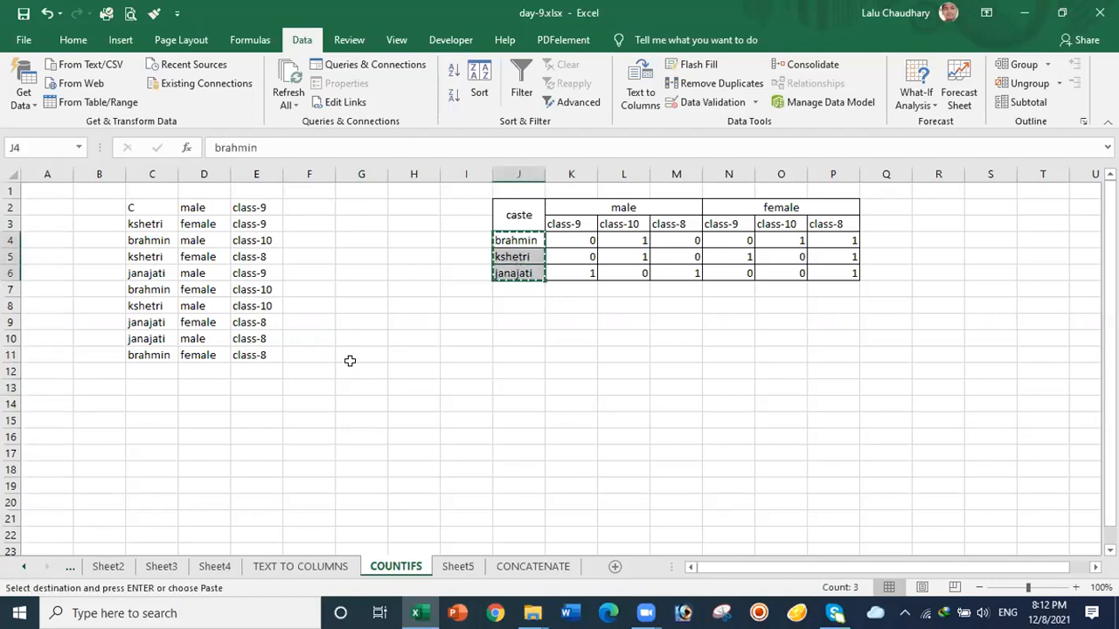
pyautogui.click(356, 367)
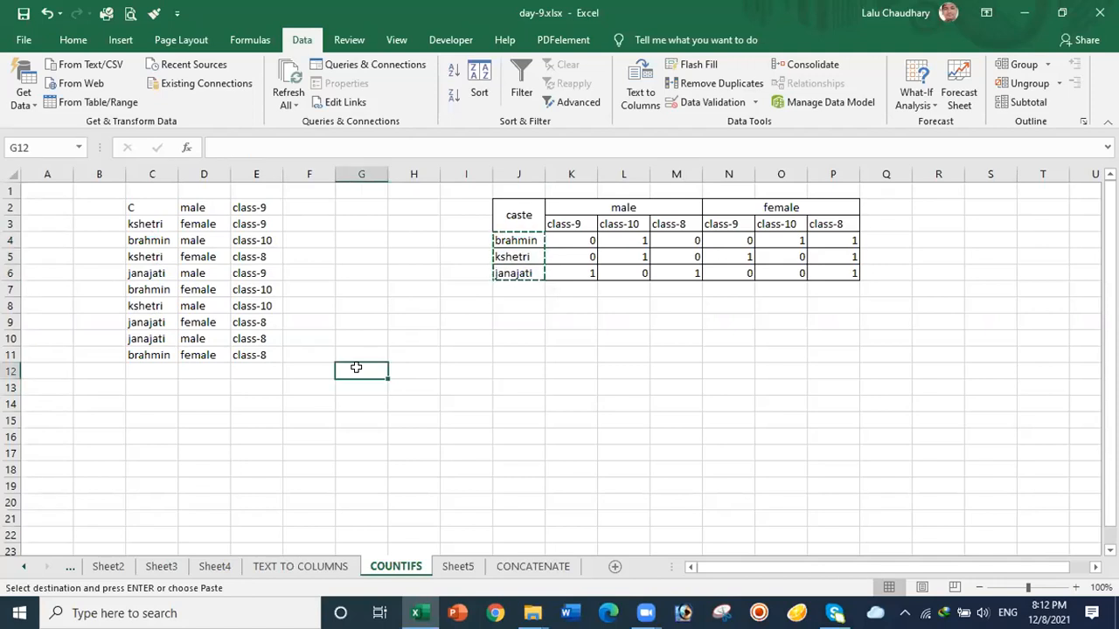
pyautogui.hotkey('ctrl', 'v')
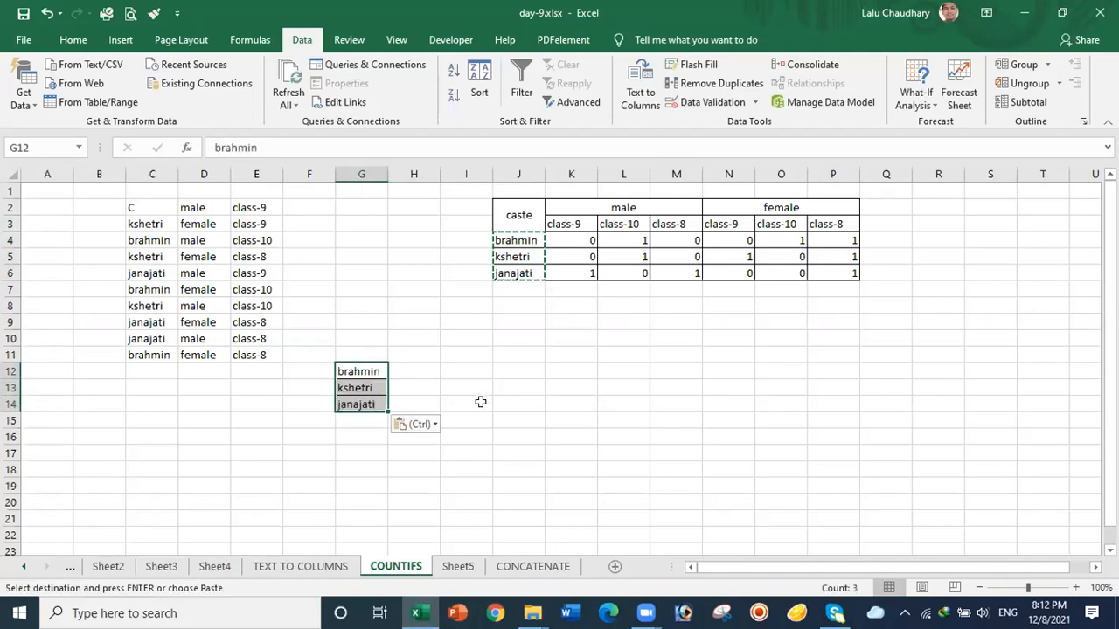
# Step: Add the headings male in H11 and female in I11
pyautogui.click(412, 351)
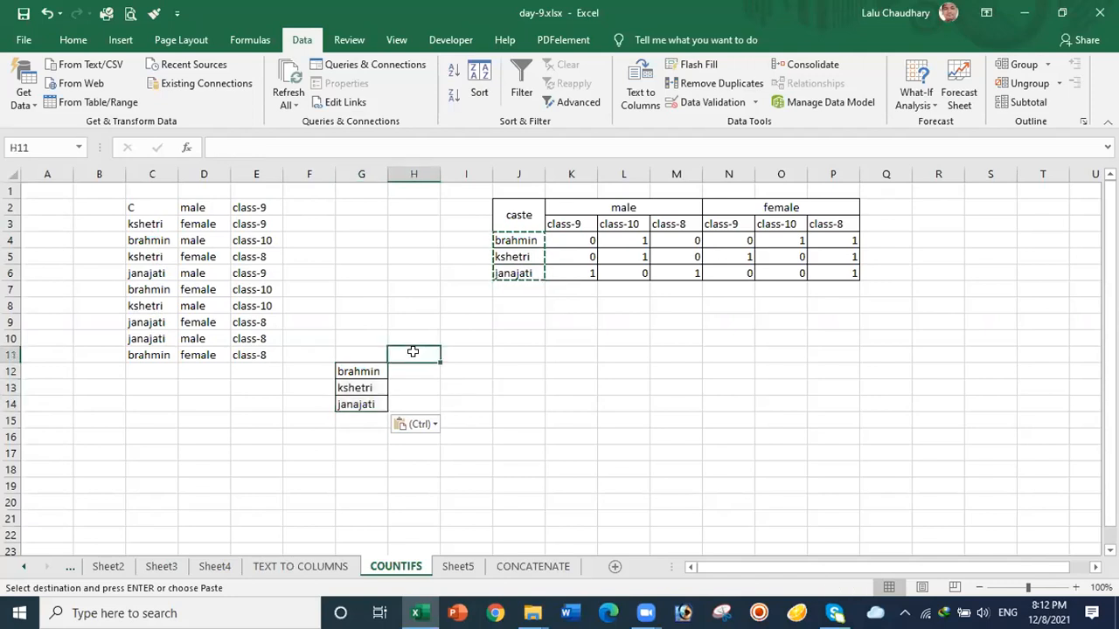
pyautogui.press('Escape')
pyautogui.write('M')
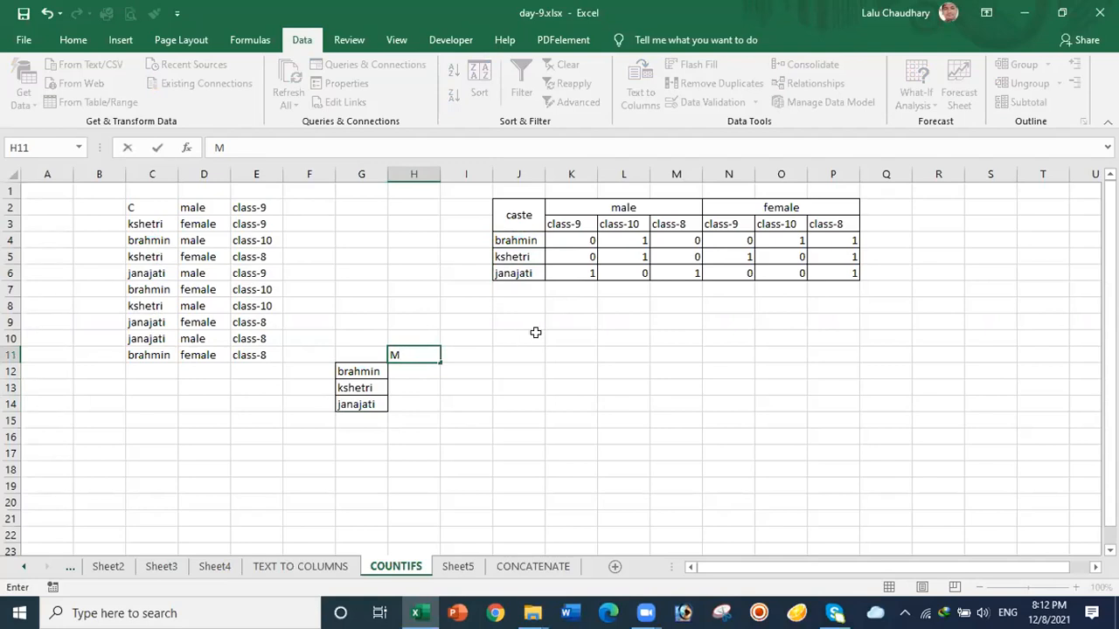
pyautogui.press('BackSpace')
pyautogui.write('male')
pyautogui.click(475, 353)
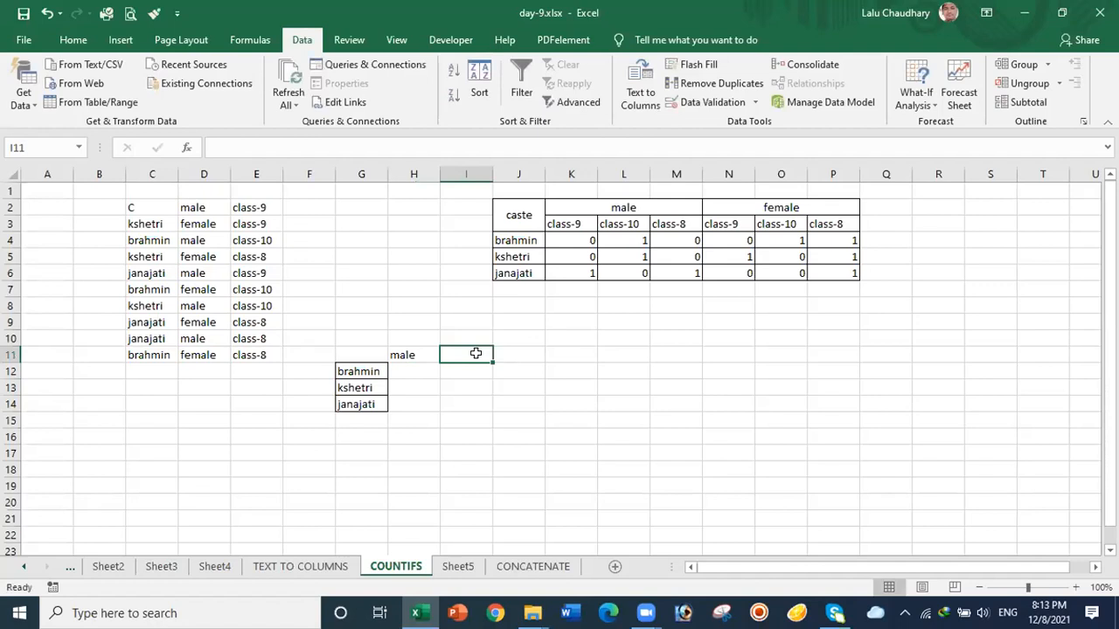
pyautogui.write('fema')
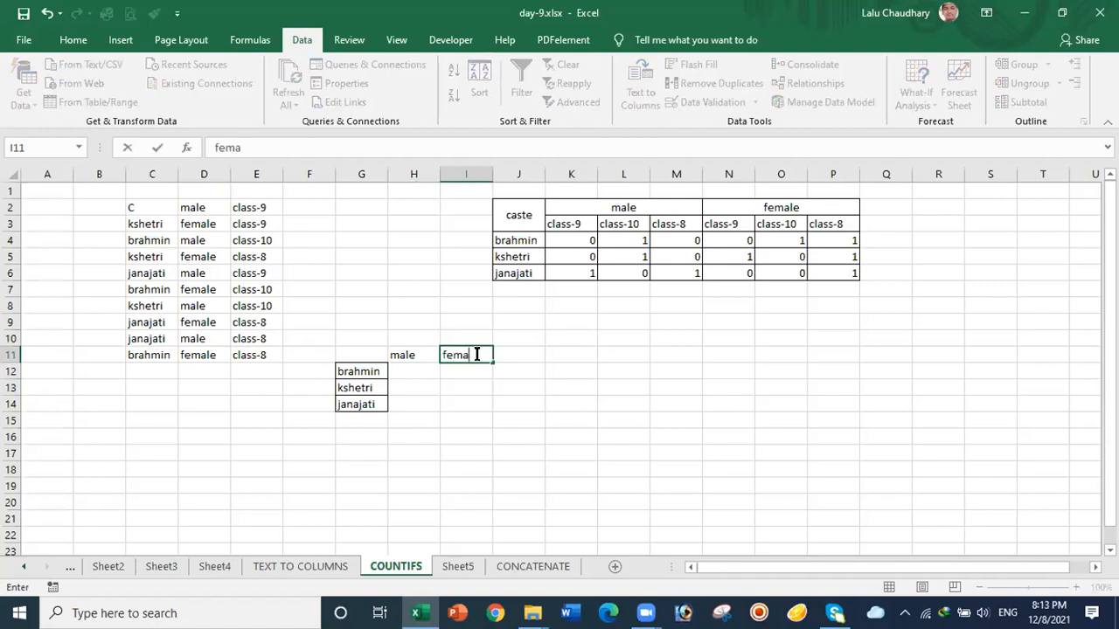
pyautogui.write('le')
pyautogui.click(143, 201)
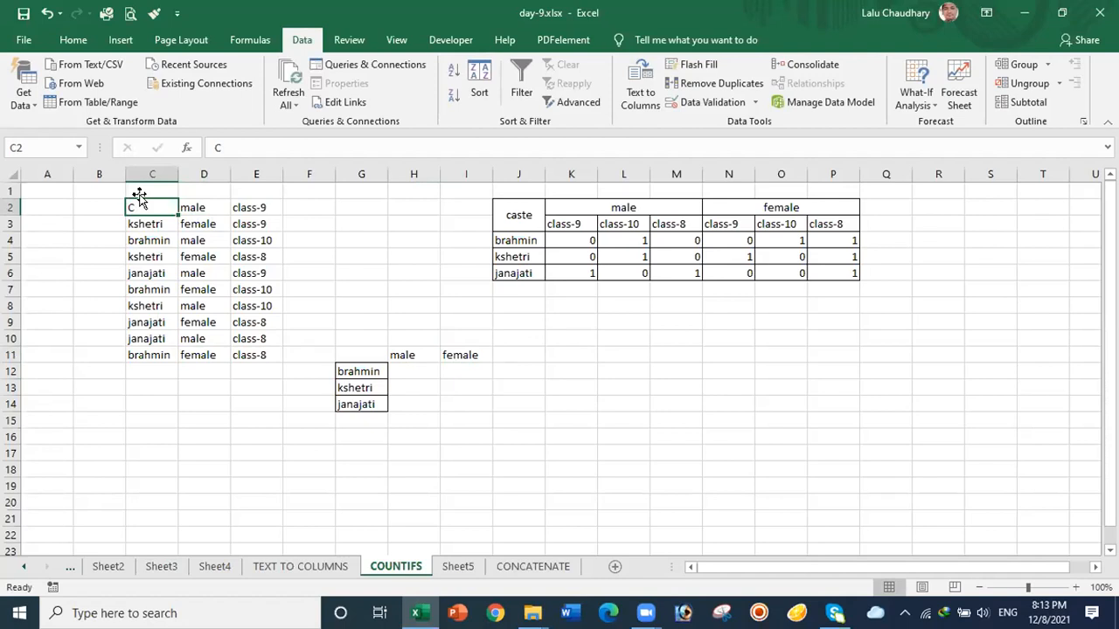
# Step: Enter brahmin in C2 so the brahmin male class-9 count becomes 1
pyautogui.write('brahmin')
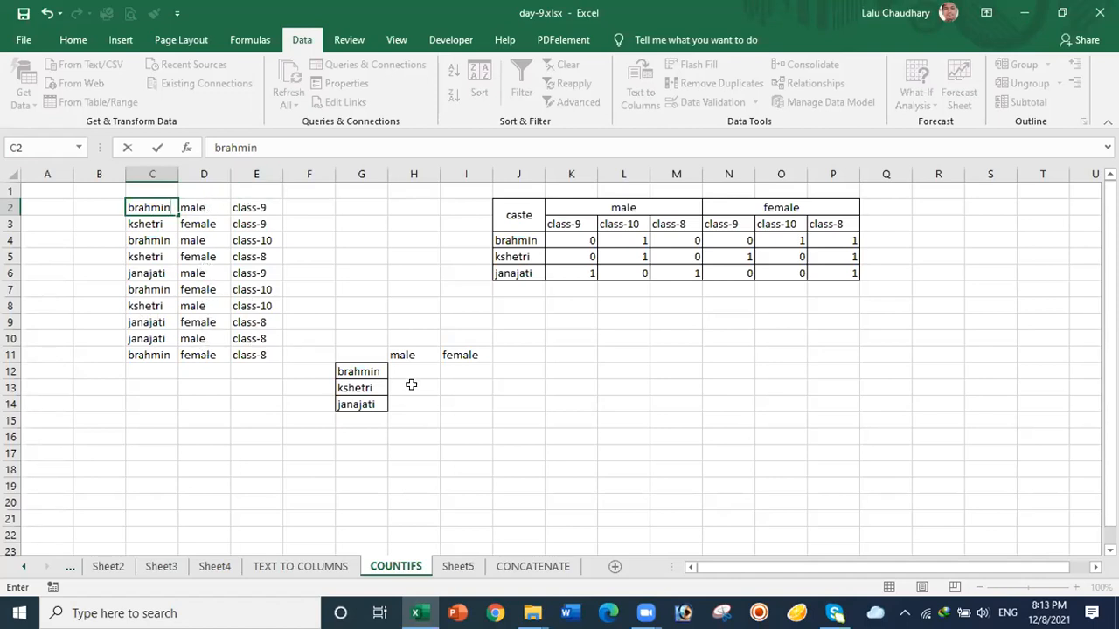
pyautogui.click(442, 404)
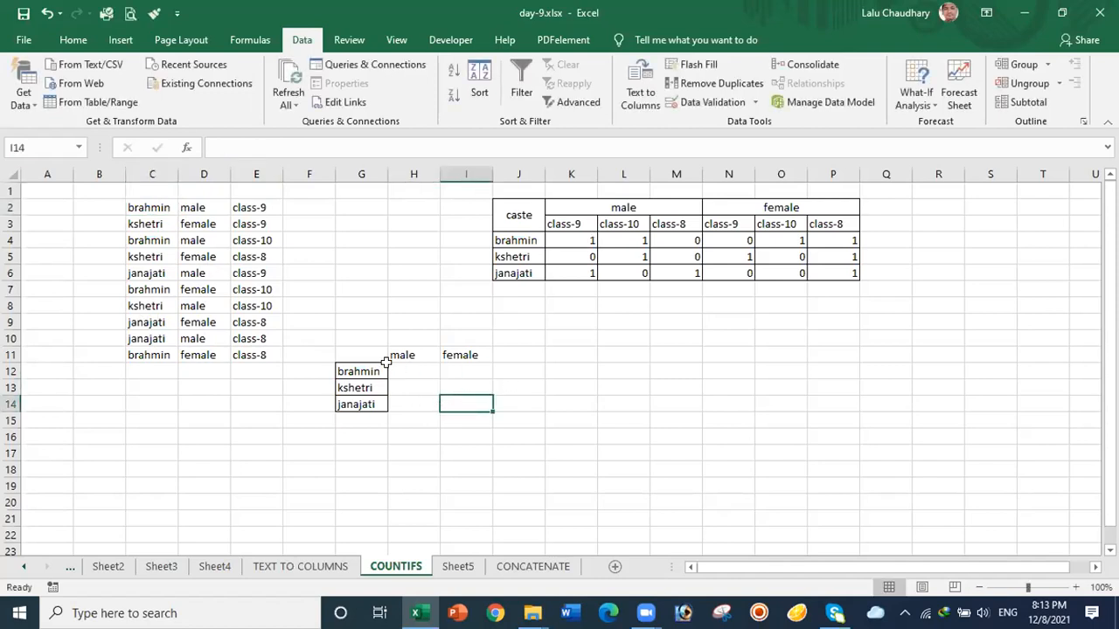
# Step: Apply All Borders to the caste-by-gender table in G11:I14
pyautogui.moveTo(354, 354); pyautogui.dragTo(464, 404)
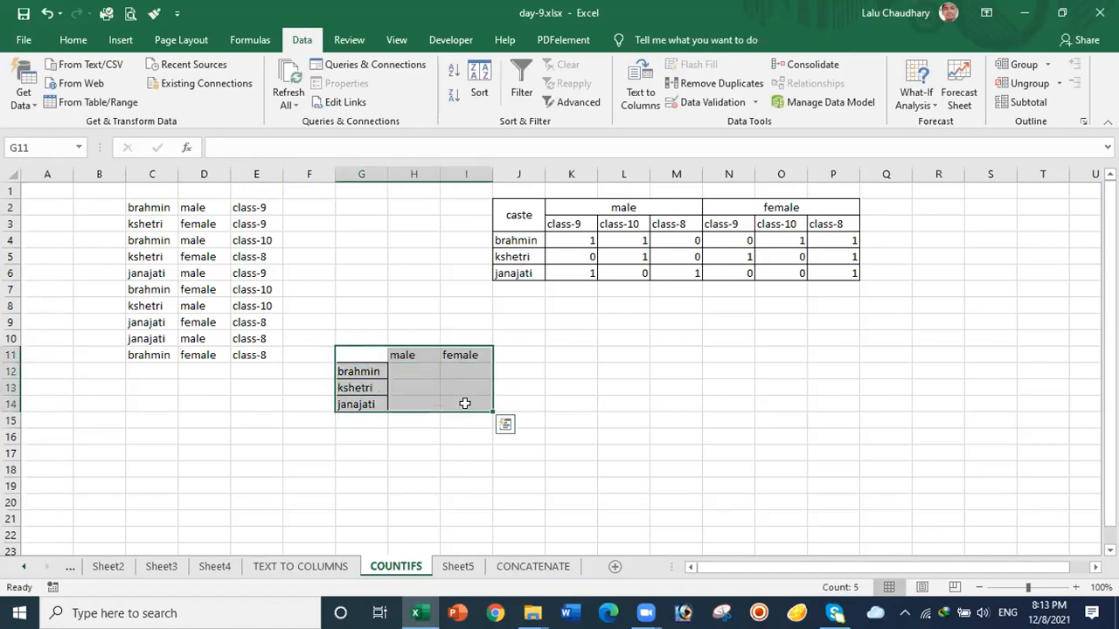
pyautogui.click(74, 40)
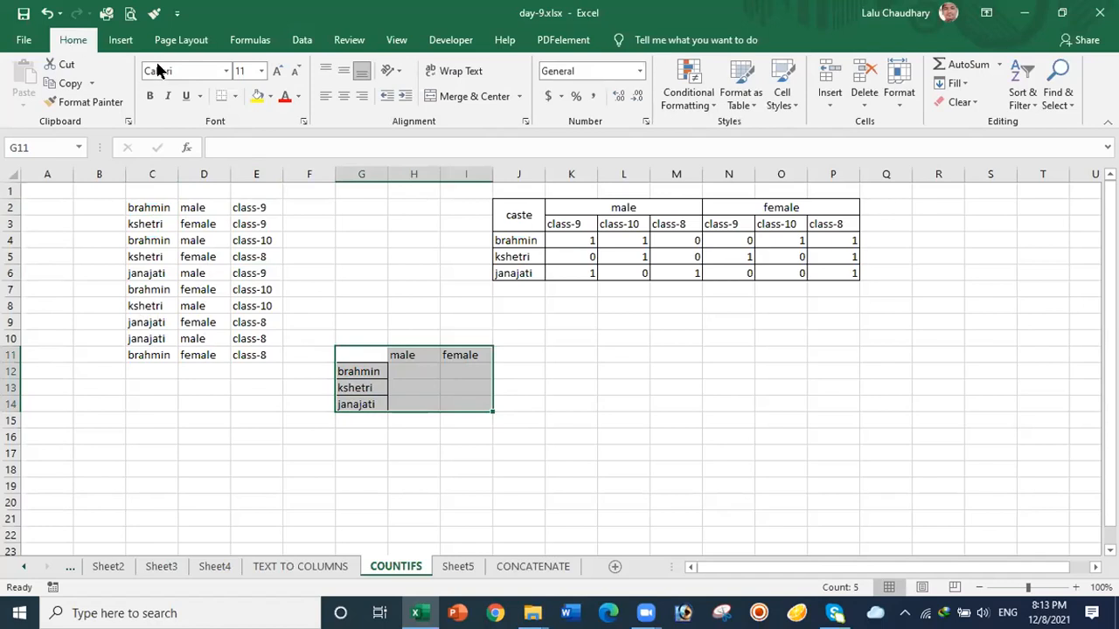
pyautogui.click(234, 96)
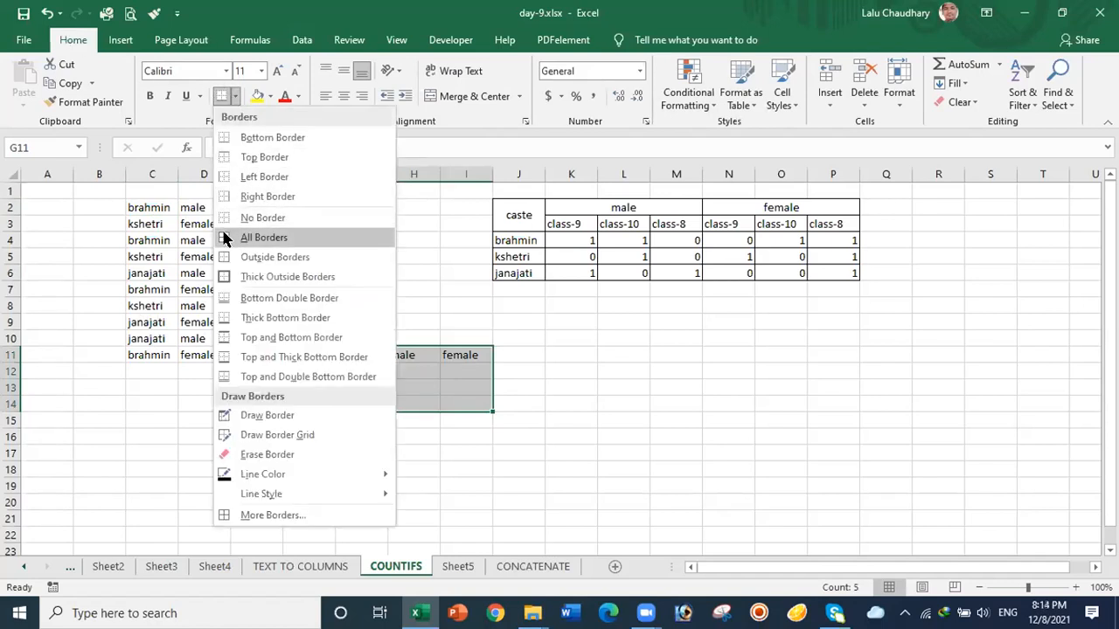
pyautogui.click(254, 238)
pyautogui.click(600, 366)
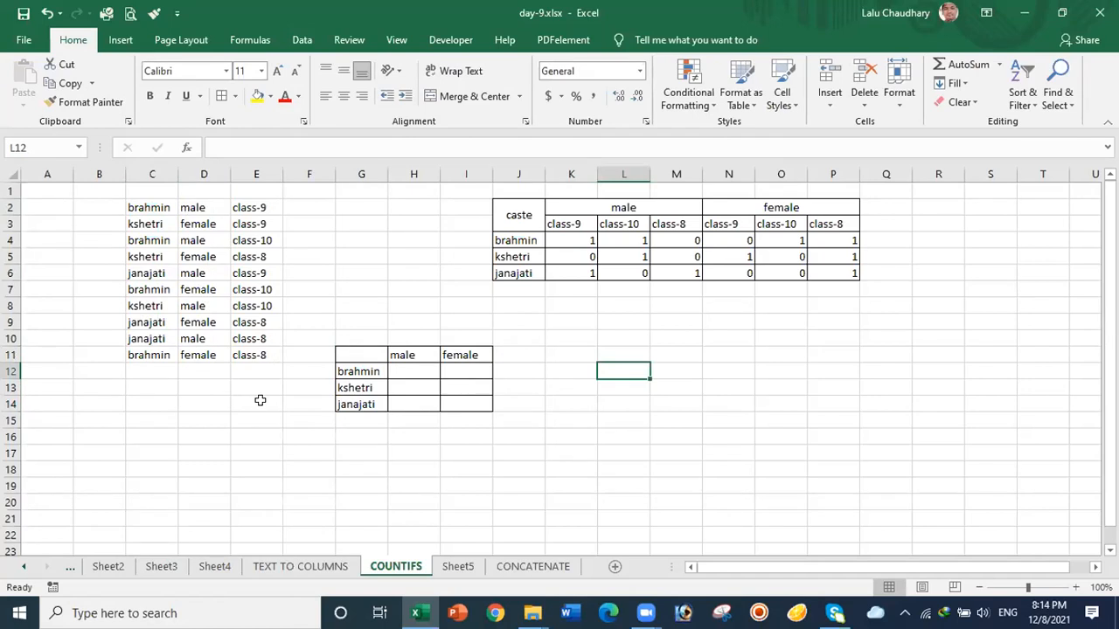
# Step: Begin a =COUNTIFS( formula in H12 for the brahmin male count
pyautogui.click(404, 370)
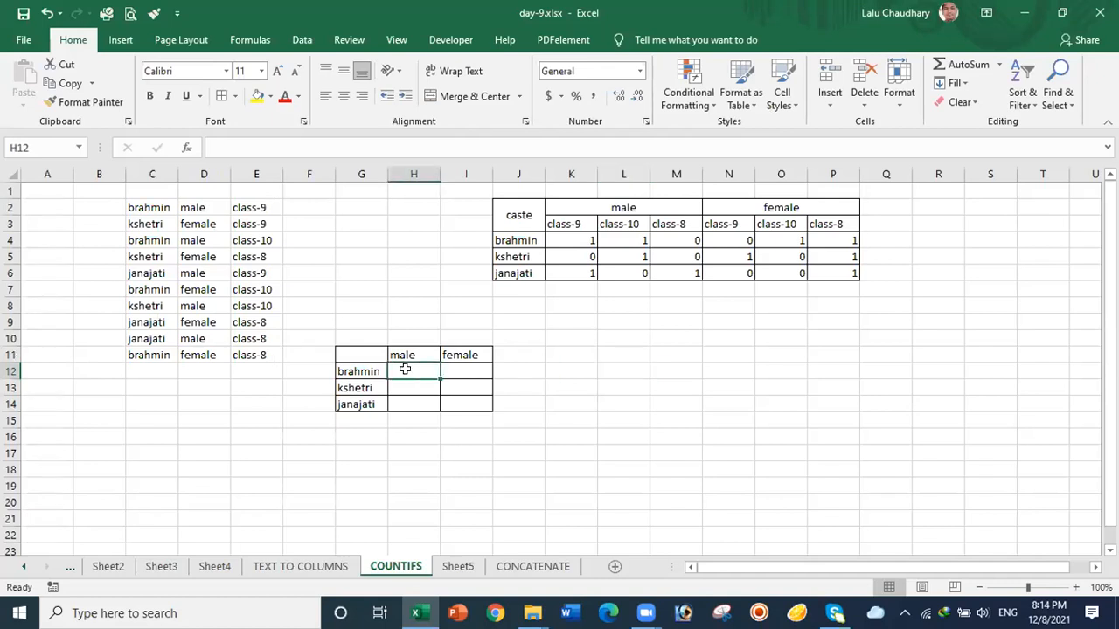
pyautogui.write('=')
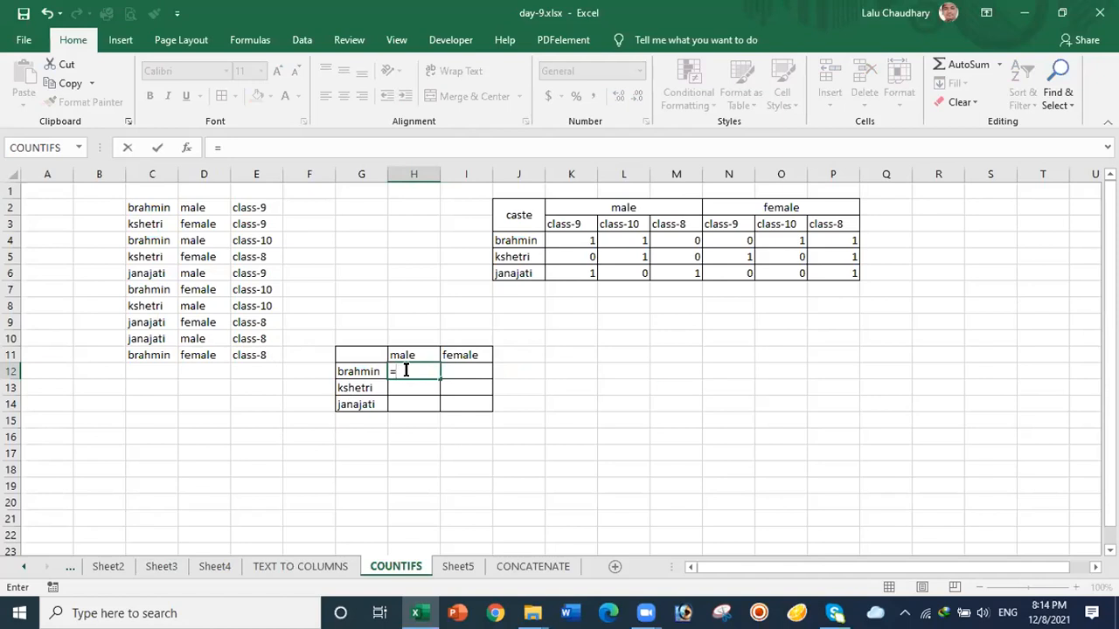
pyautogui.write('cou')
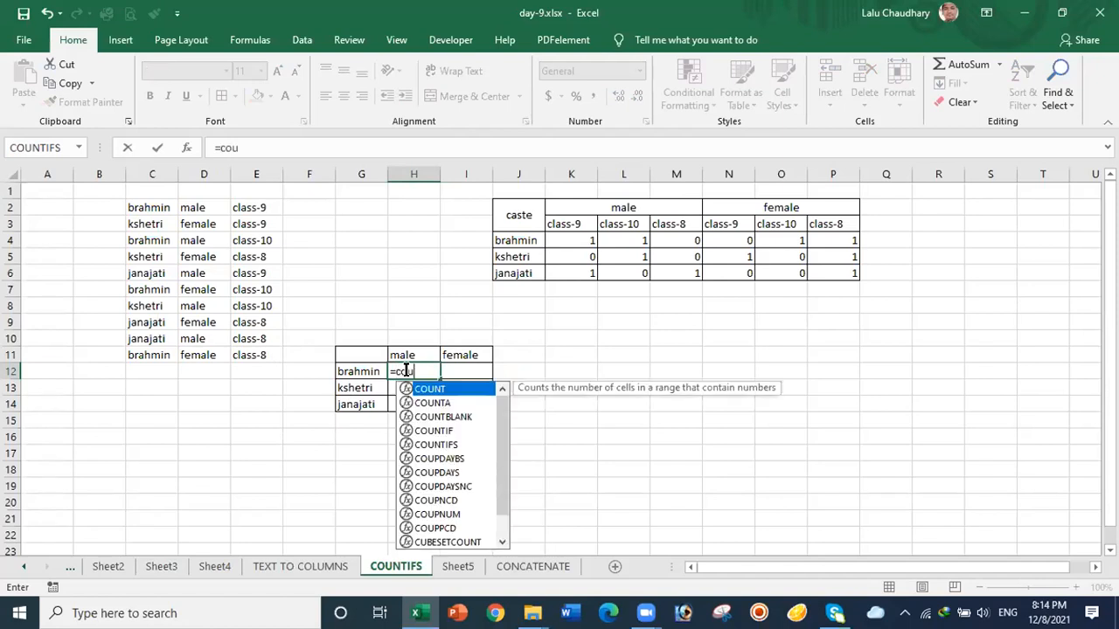
pyautogui.write('ntifs')
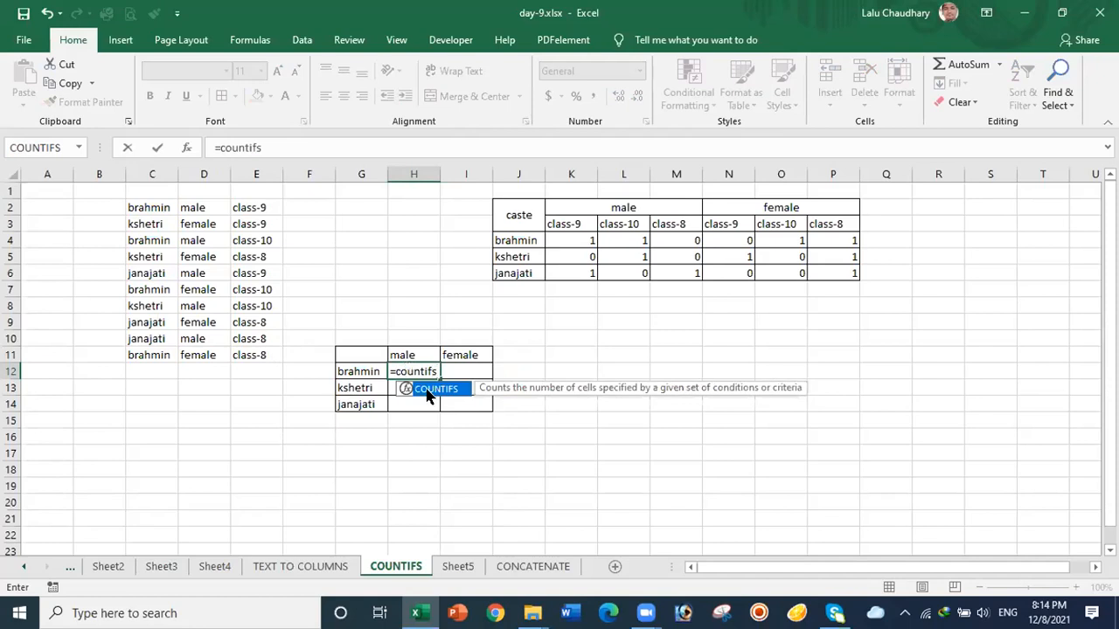
pyautogui.doubleClick(430, 392)
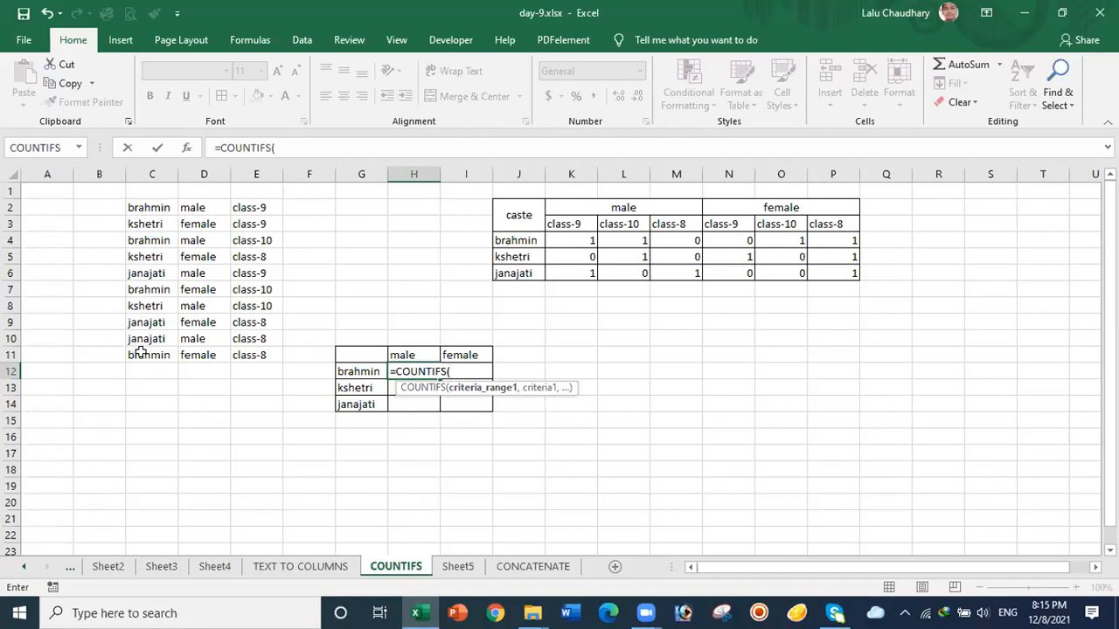
# Step: Complete H12 as =COUNTIFS($C$2:$C$11,G12,$D$2:$D$11,H11), returning 2 brahmin males
pyautogui.moveTo(138, 353)
pyautogui.mouseDown()
pyautogui.moveTo(141, 215)
pyautogui.moveTo(147, 351)
pyautogui.mouseUp()
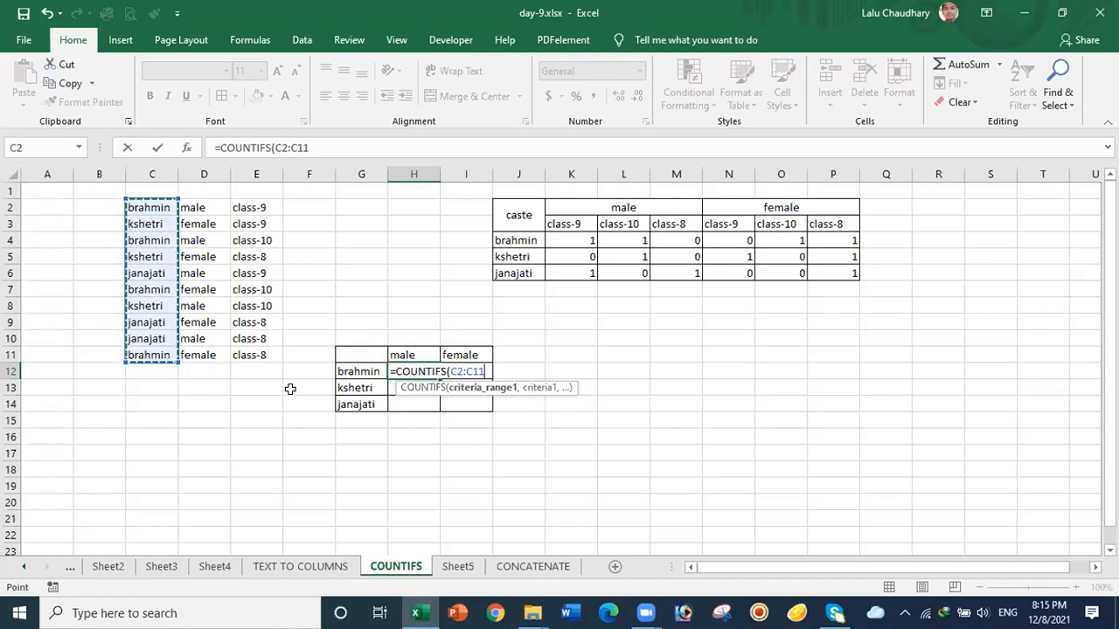
pyautogui.press('F4')
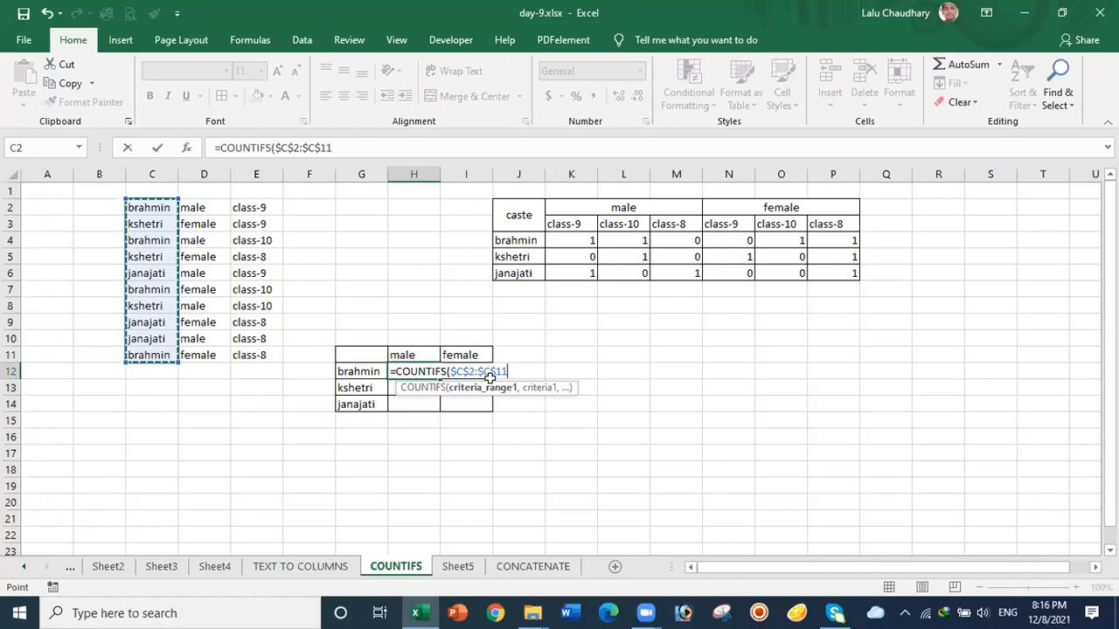
pyautogui.write(',')
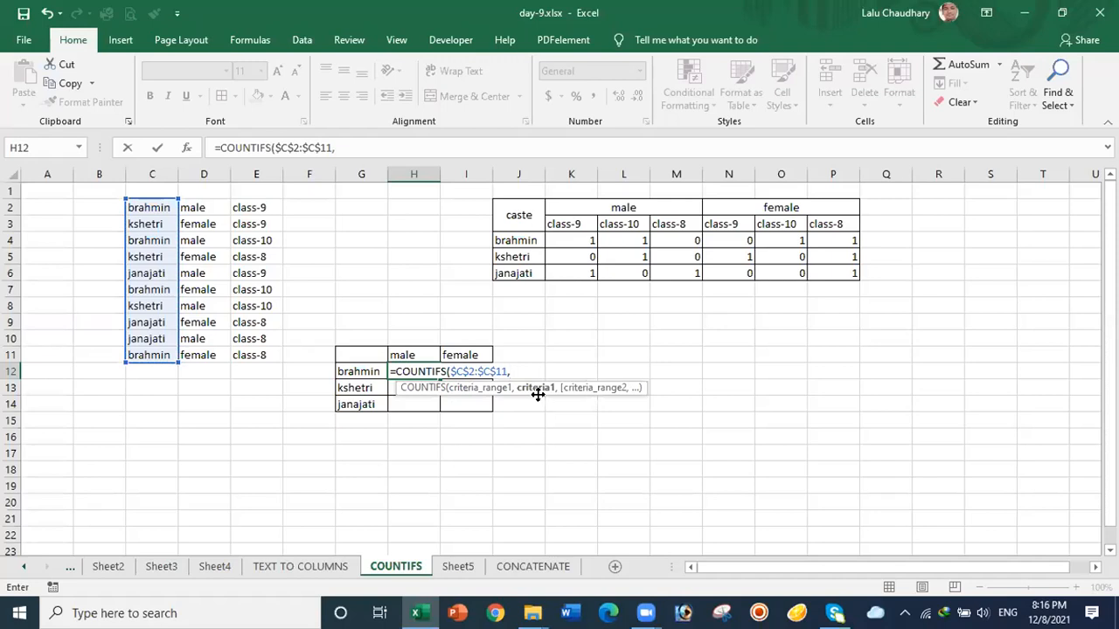
pyautogui.click(349, 370)
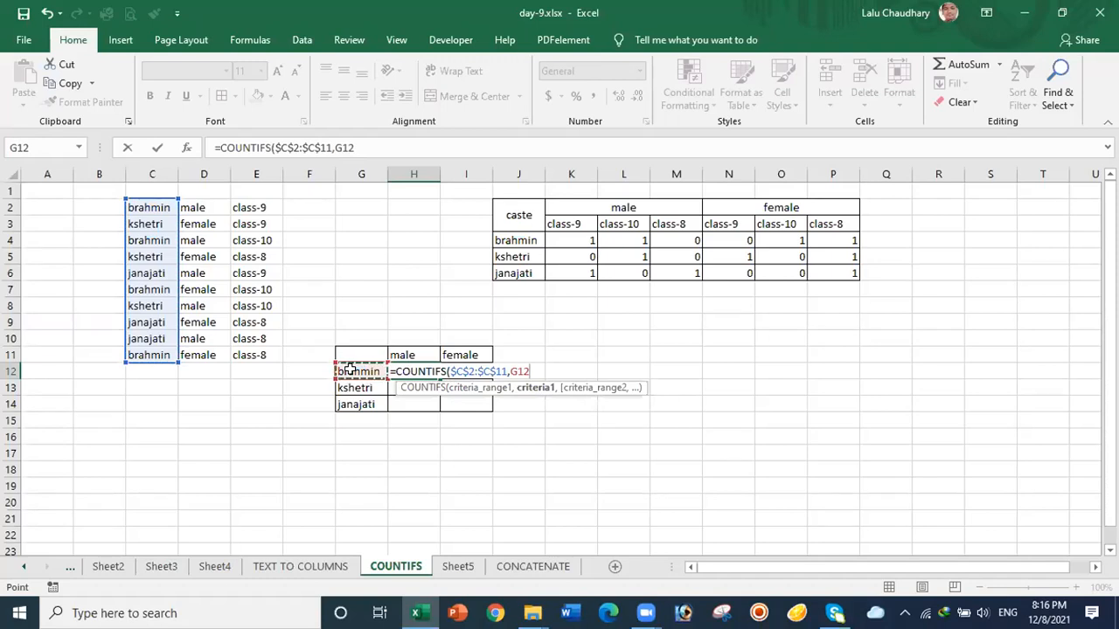
pyautogui.write(',')
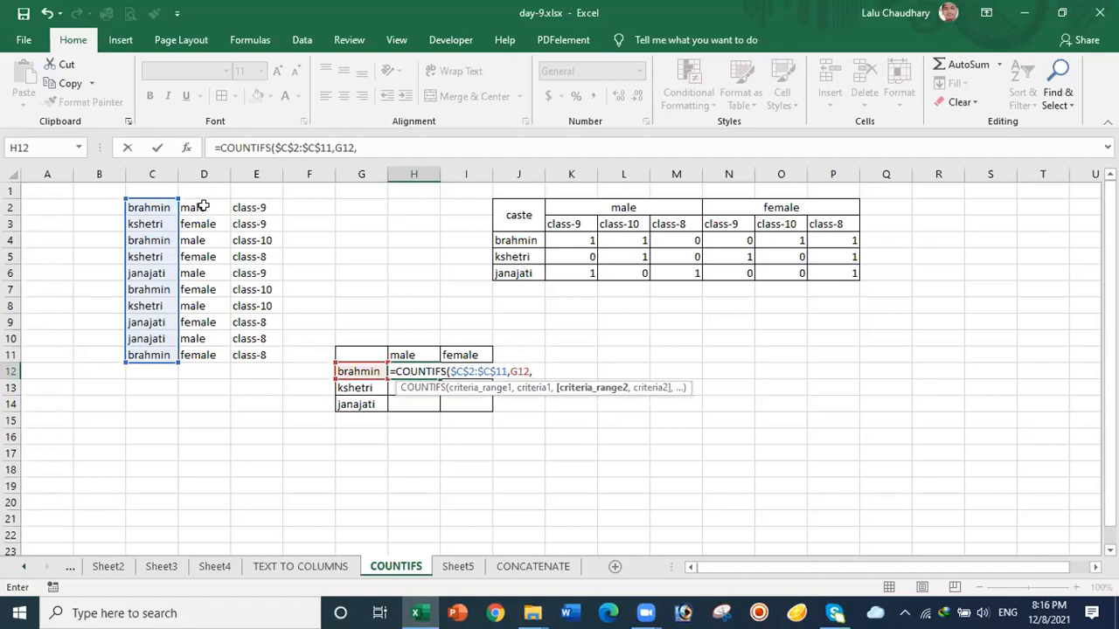
pyautogui.moveTo(203, 204); pyautogui.dragTo(203, 344)
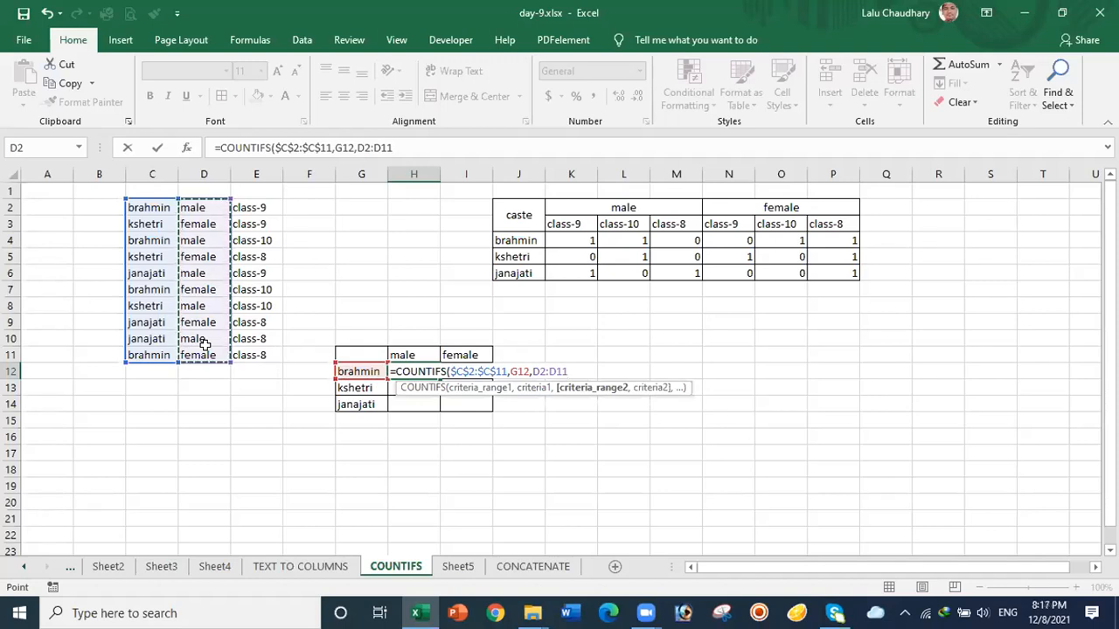
pyautogui.press('F4')
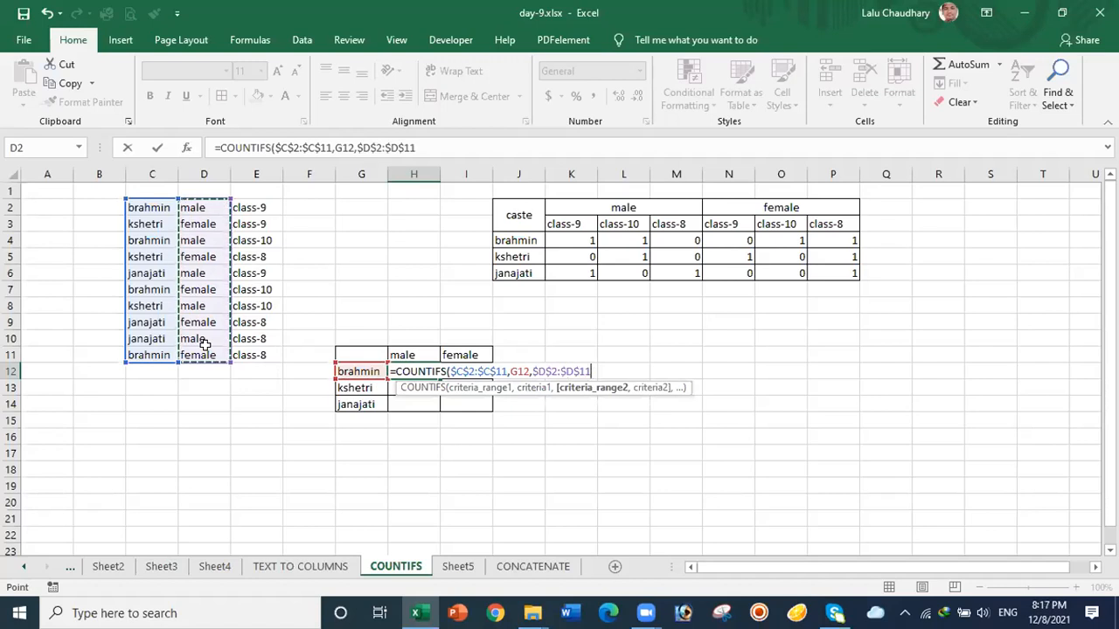
pyautogui.write(',')
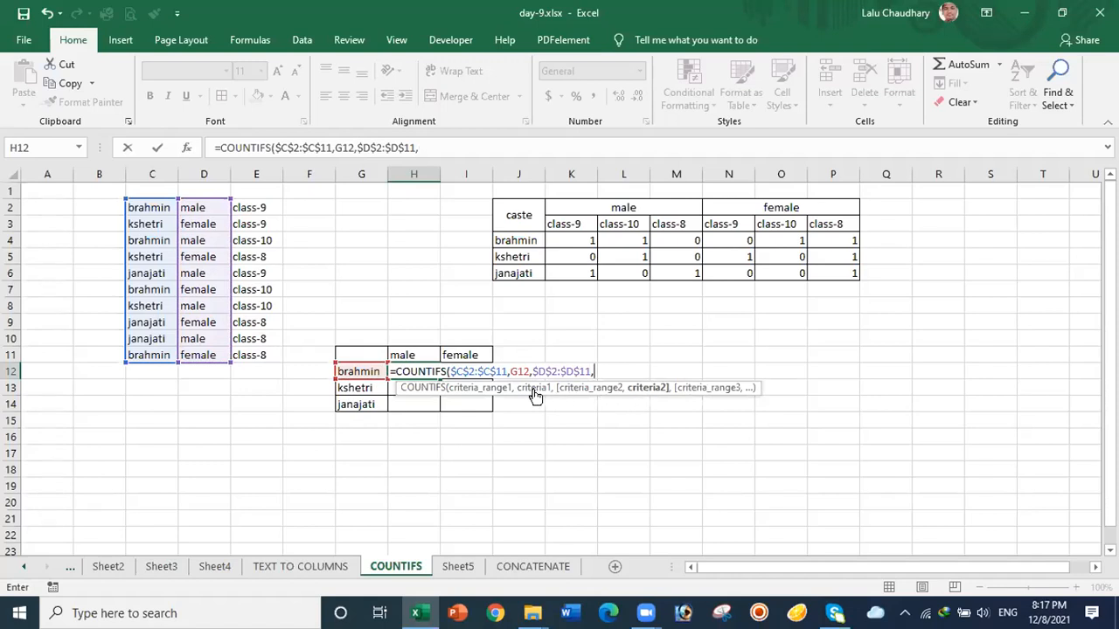
pyautogui.click(418, 352)
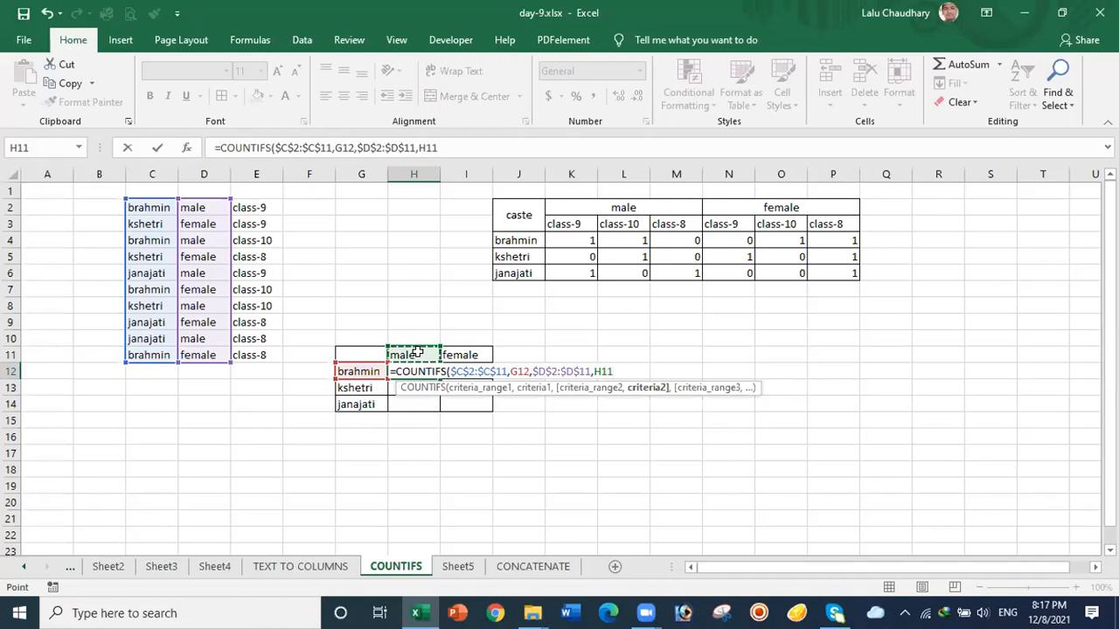
pyautogui.press('Return')
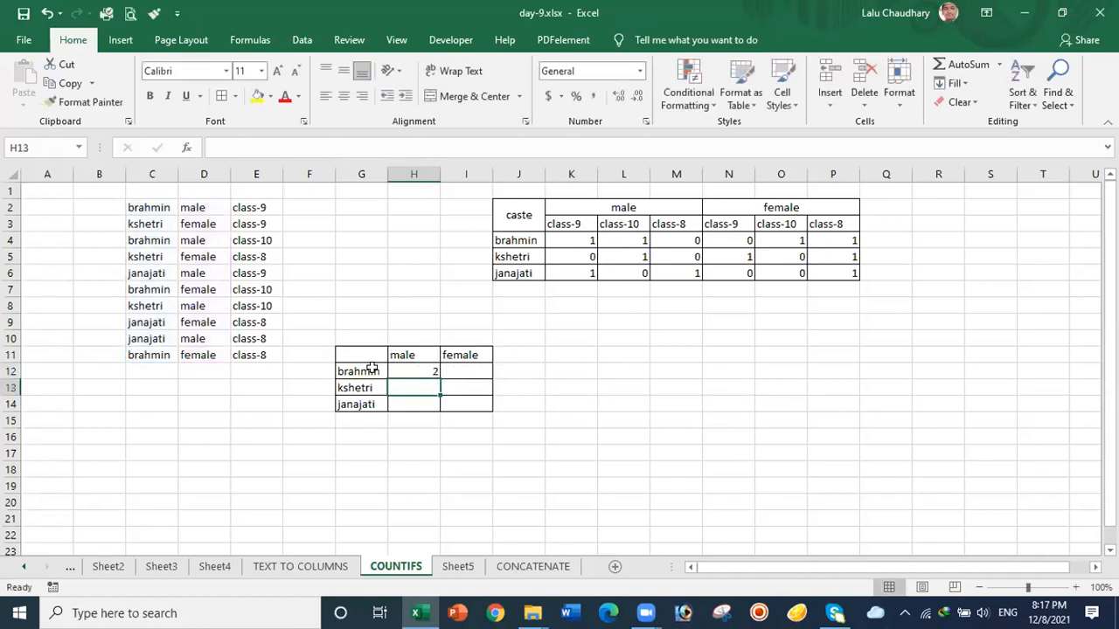
pyautogui.click(418, 369)
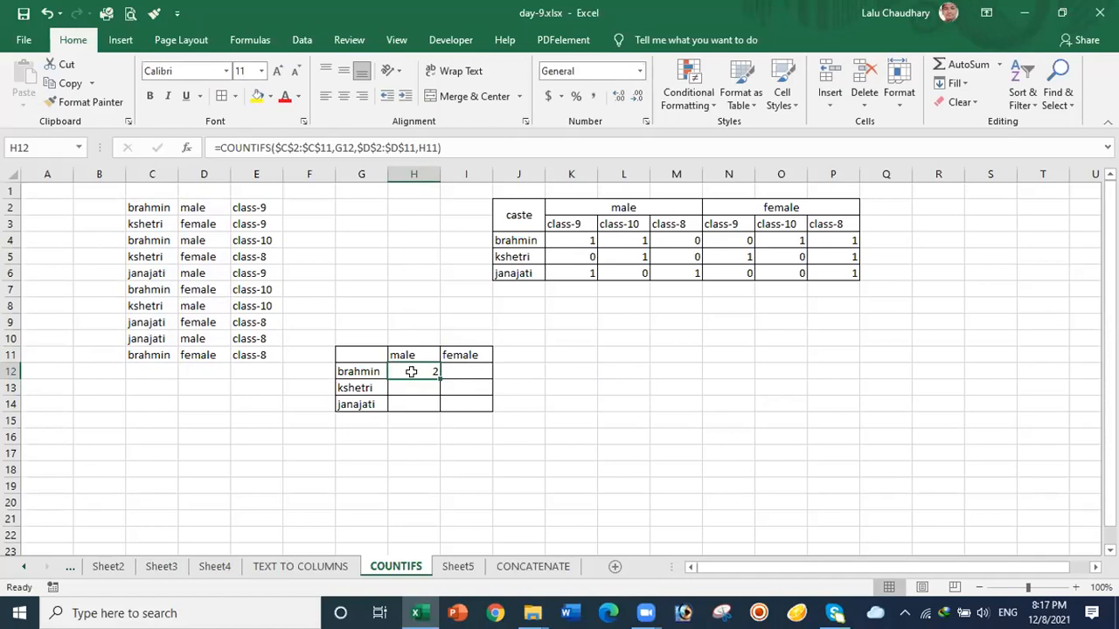
# Step: Fill the brahmin male formula down to H14 and inspect the copied formulas in H13 and H14
pyautogui.moveTo(438, 376); pyautogui.dragTo(438, 389)
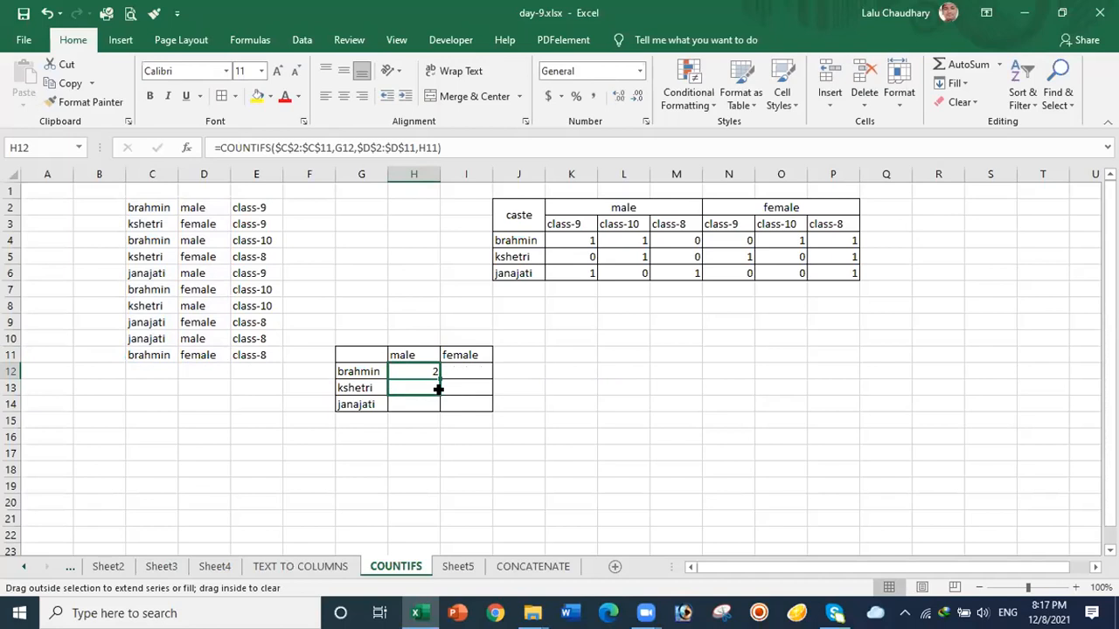
pyautogui.moveTo(438, 389); pyautogui.dragTo(439, 410)
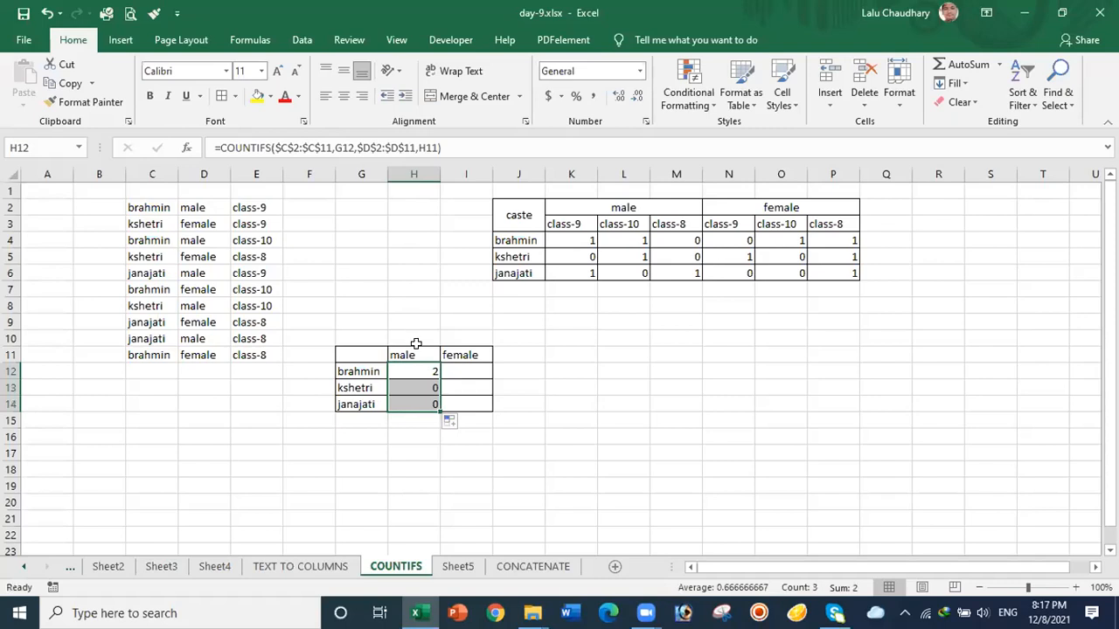
pyautogui.click(413, 387)
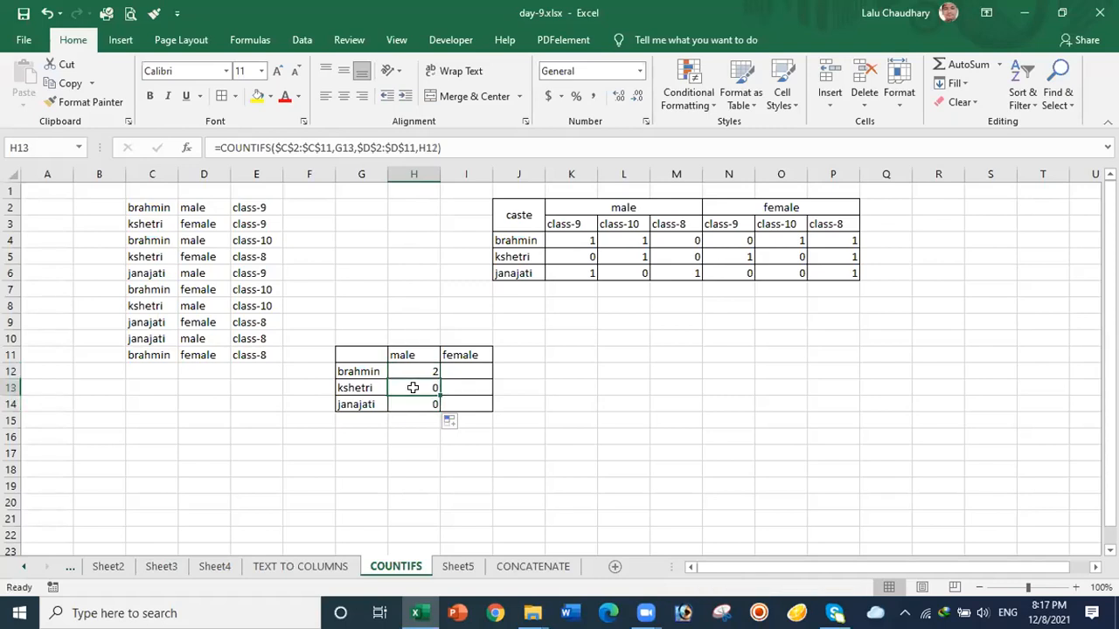
pyautogui.click(411, 368)
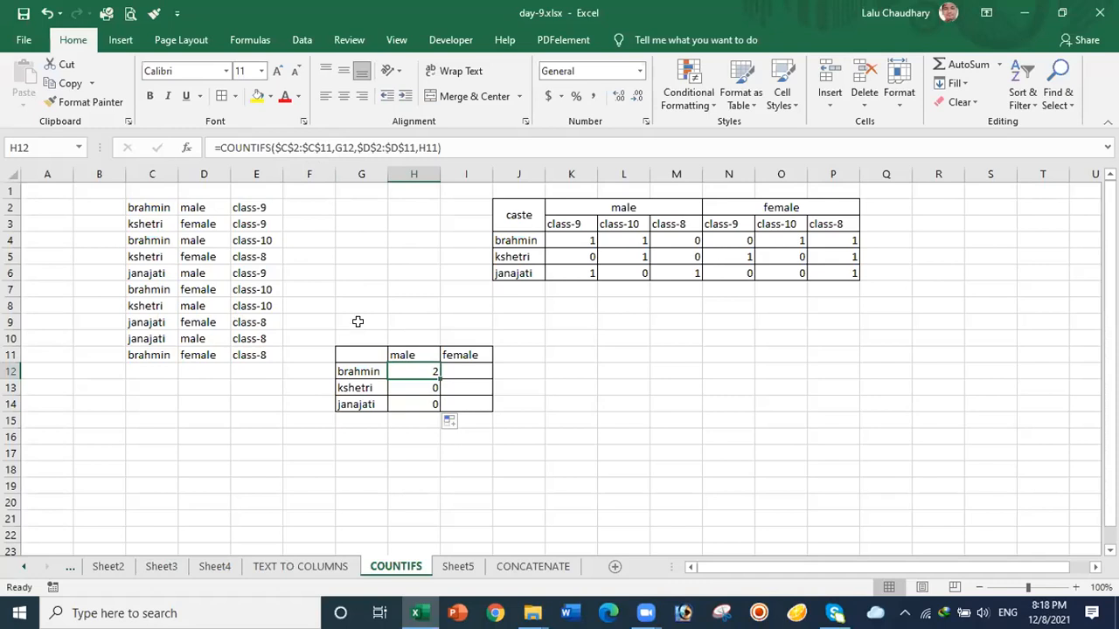
pyautogui.click(401, 384)
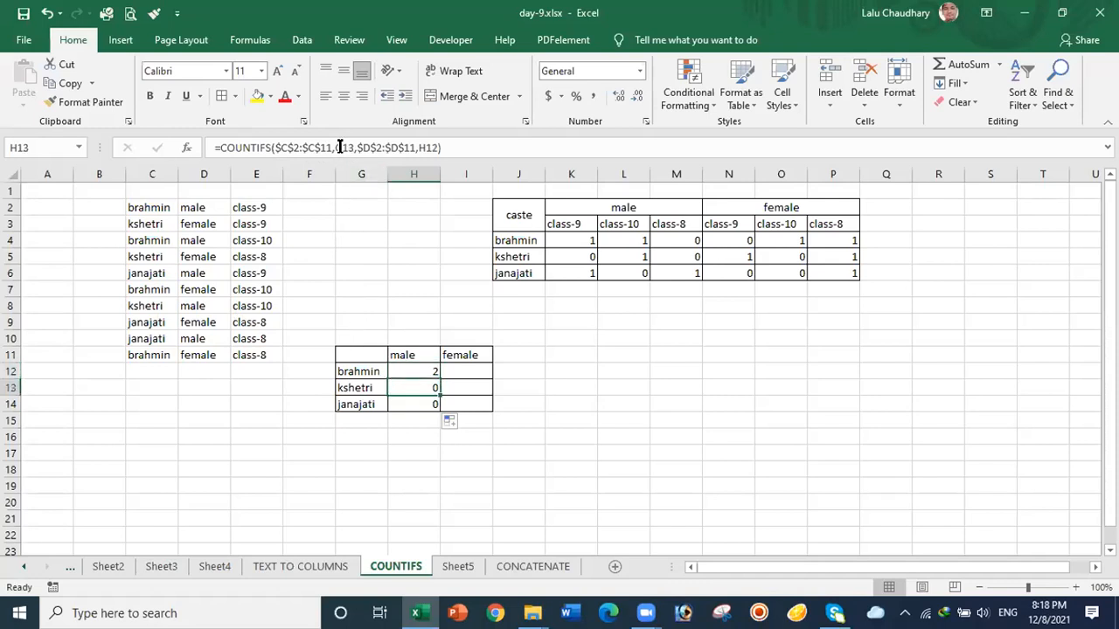
pyautogui.click(411, 401)
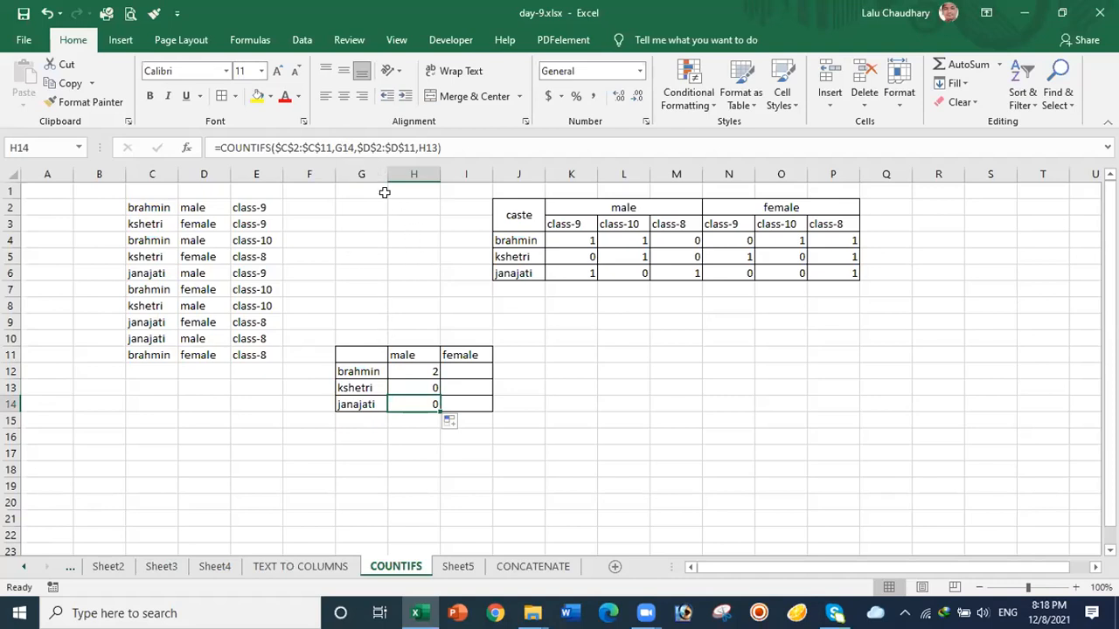
# Step: Compare the copies against H12 and the male header H11, then reopen H12's formula for editing
pyautogui.click(411, 368)
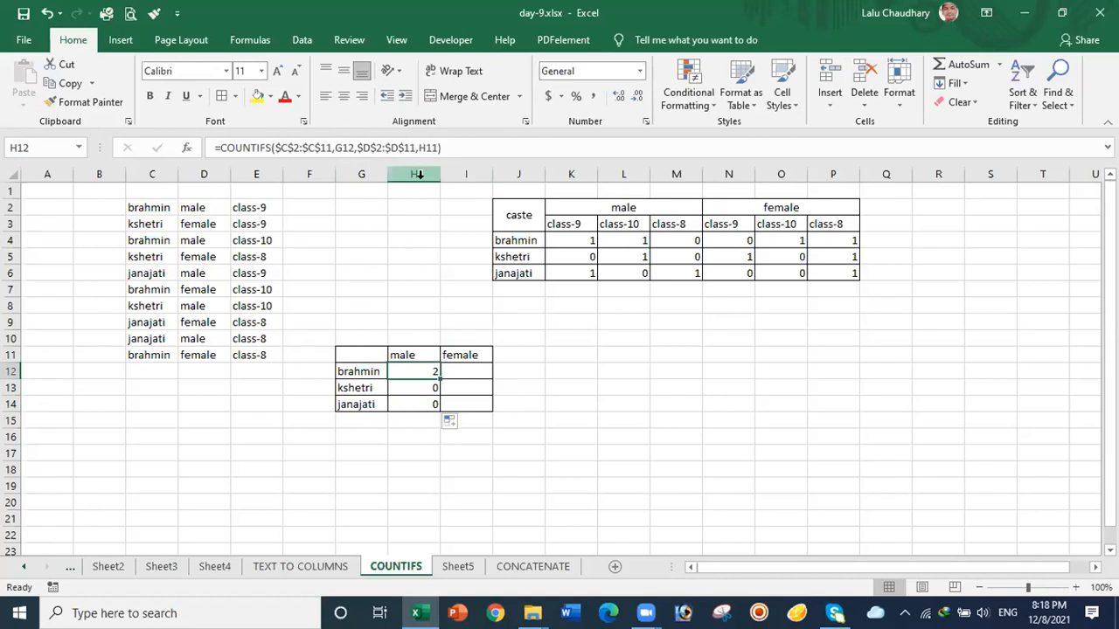
pyautogui.click(412, 386)
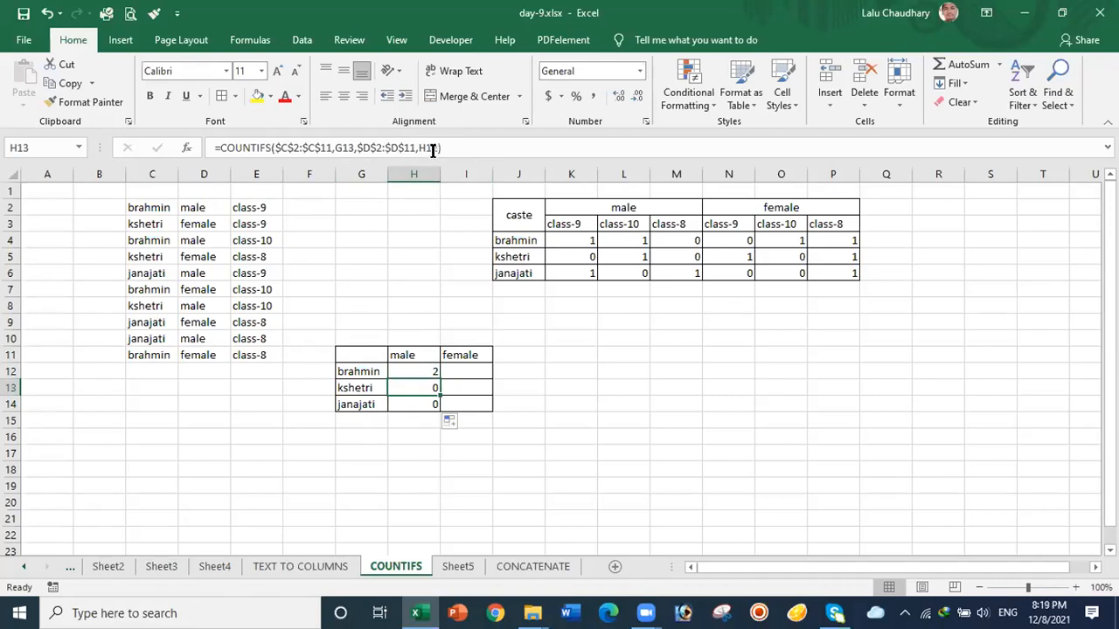
pyautogui.click(412, 401)
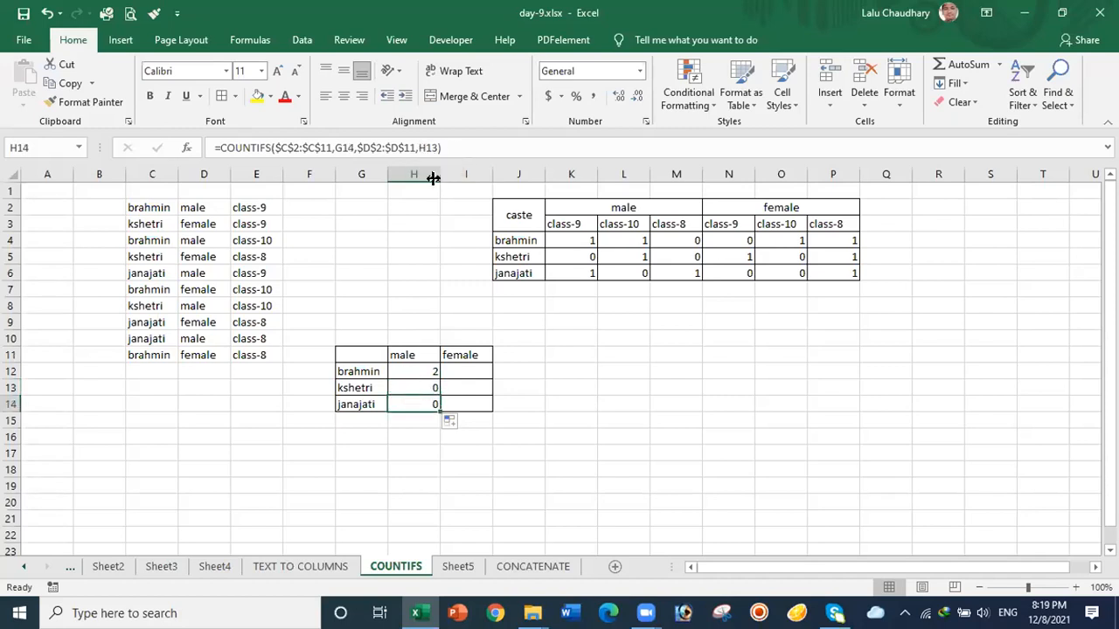
pyautogui.click(412, 355)
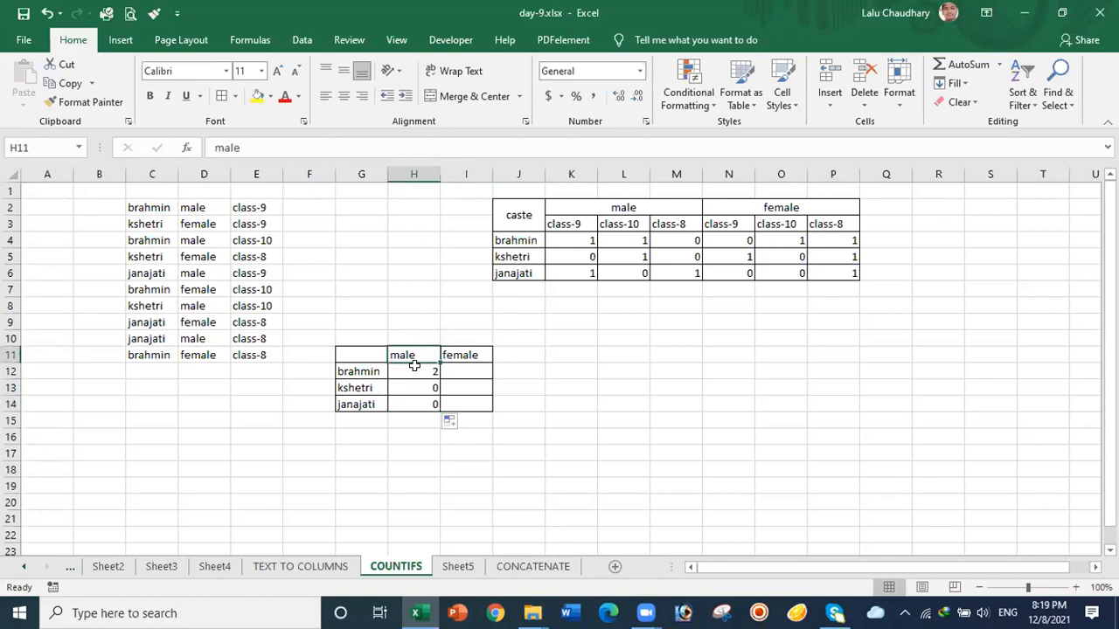
pyautogui.click(412, 367)
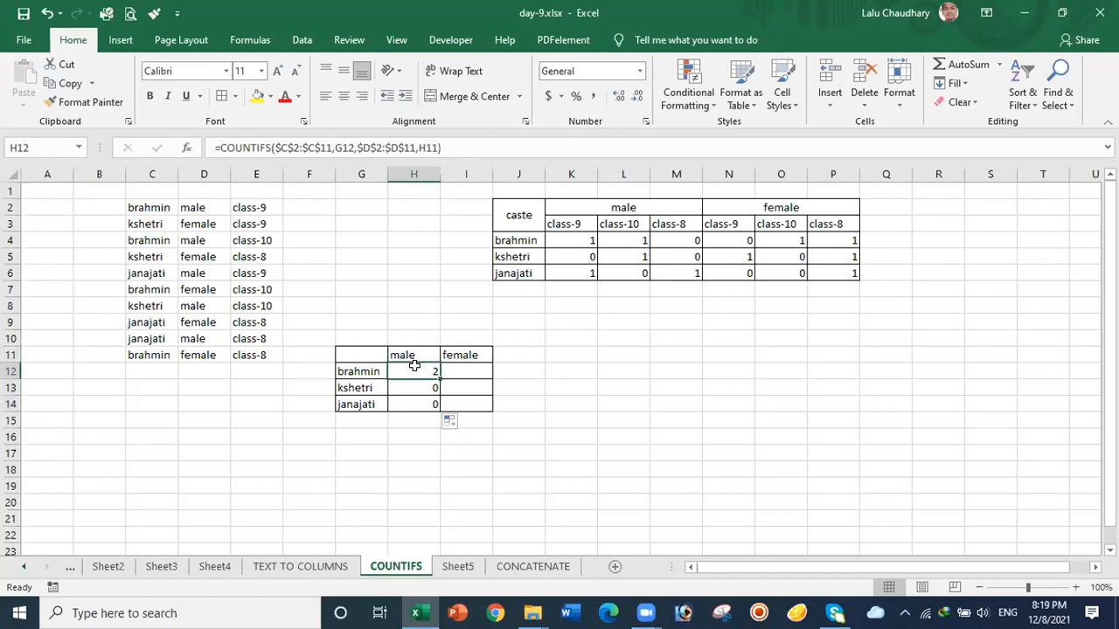
pyautogui.click(425, 147)
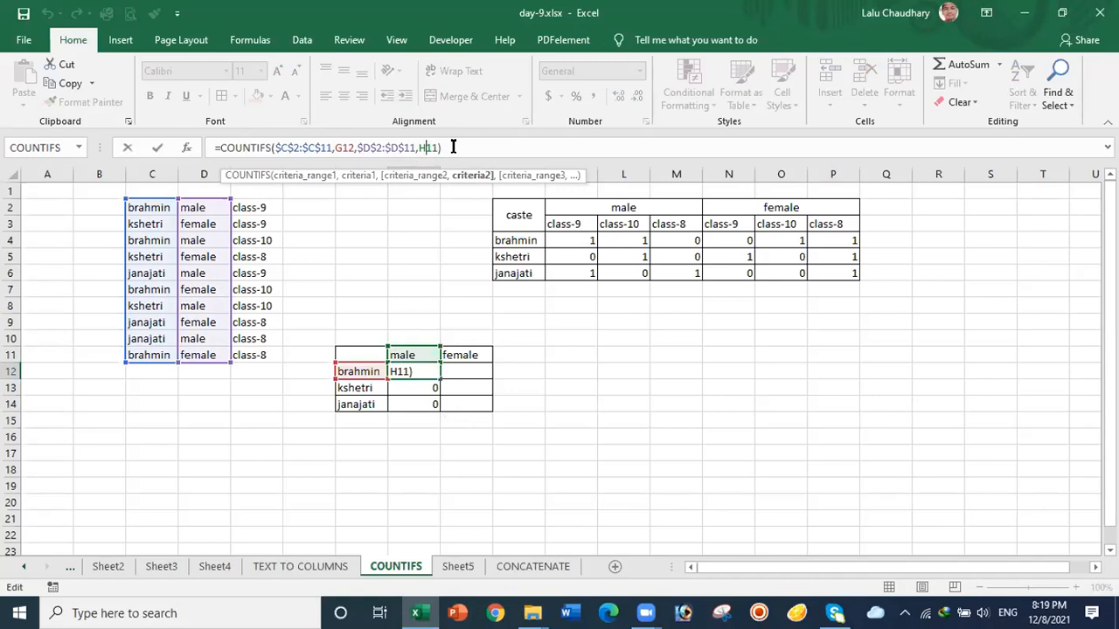
# Step: Lock the male heading as $H$11 in H12 and fill down to H14, giving 2, 1 and 2
pyautogui.press('F4')
pyautogui.click(506, 147)
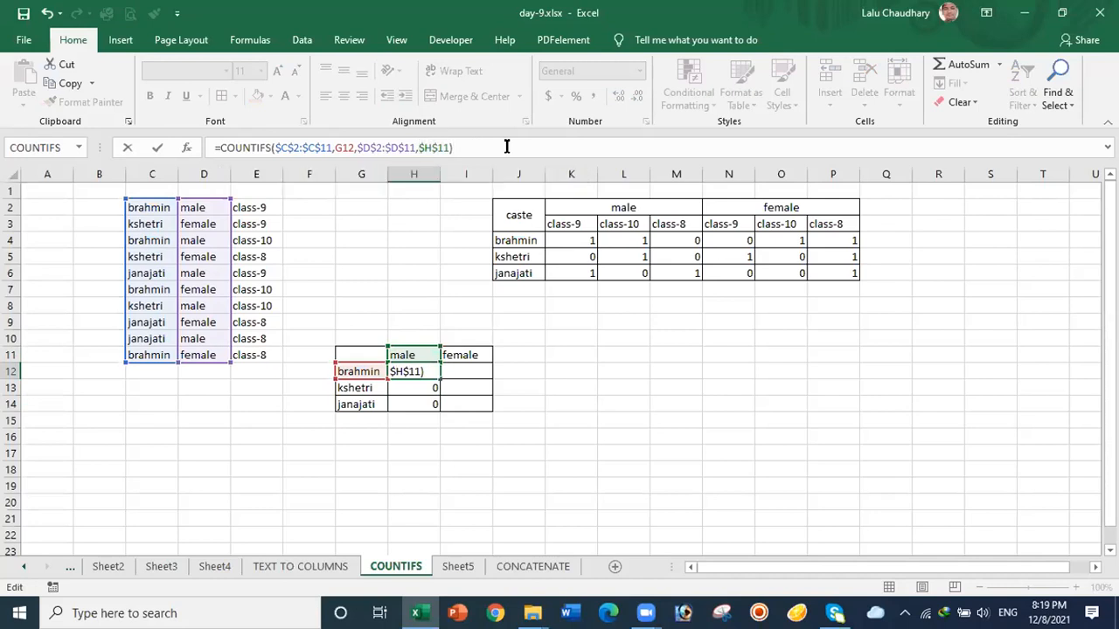
pyautogui.press('Return')
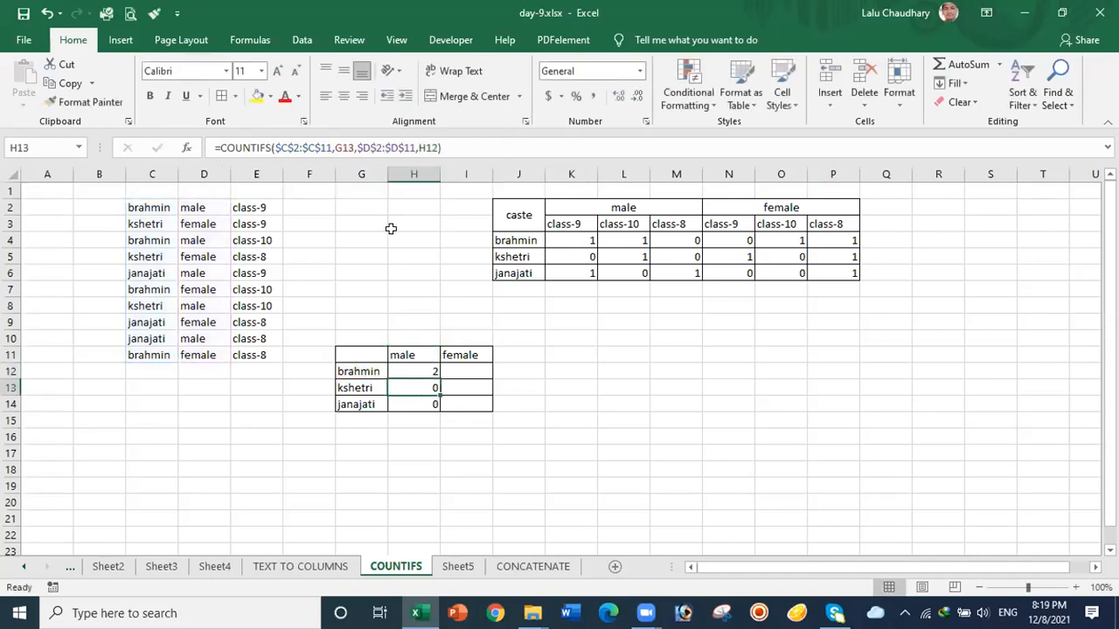
pyautogui.click(405, 372)
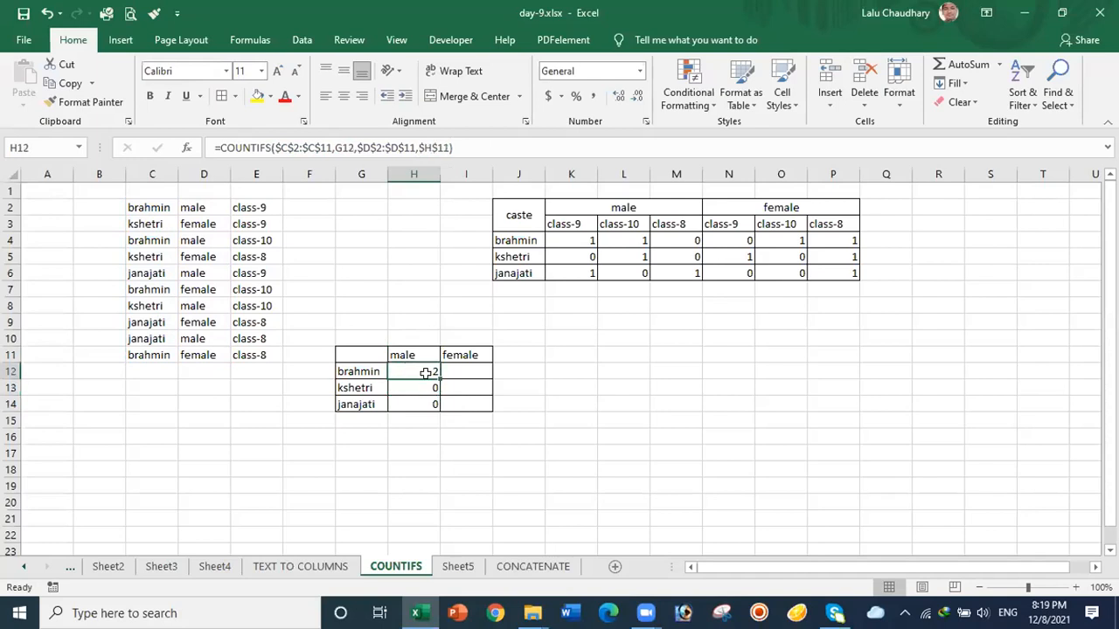
pyautogui.moveTo(438, 377); pyautogui.dragTo(437, 404)
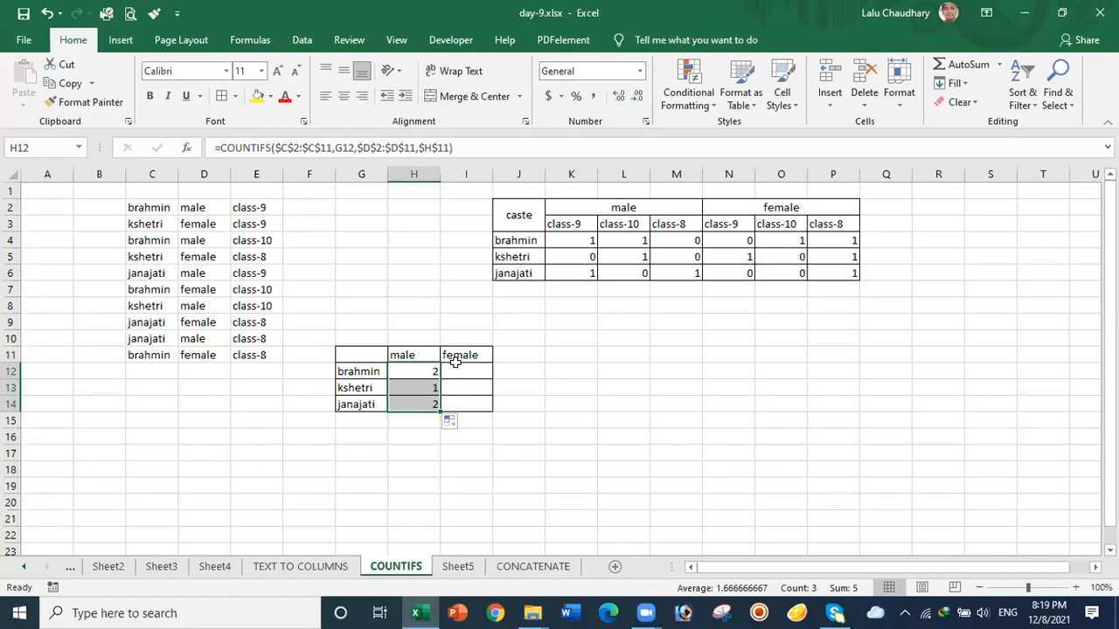
pyautogui.click(456, 370)
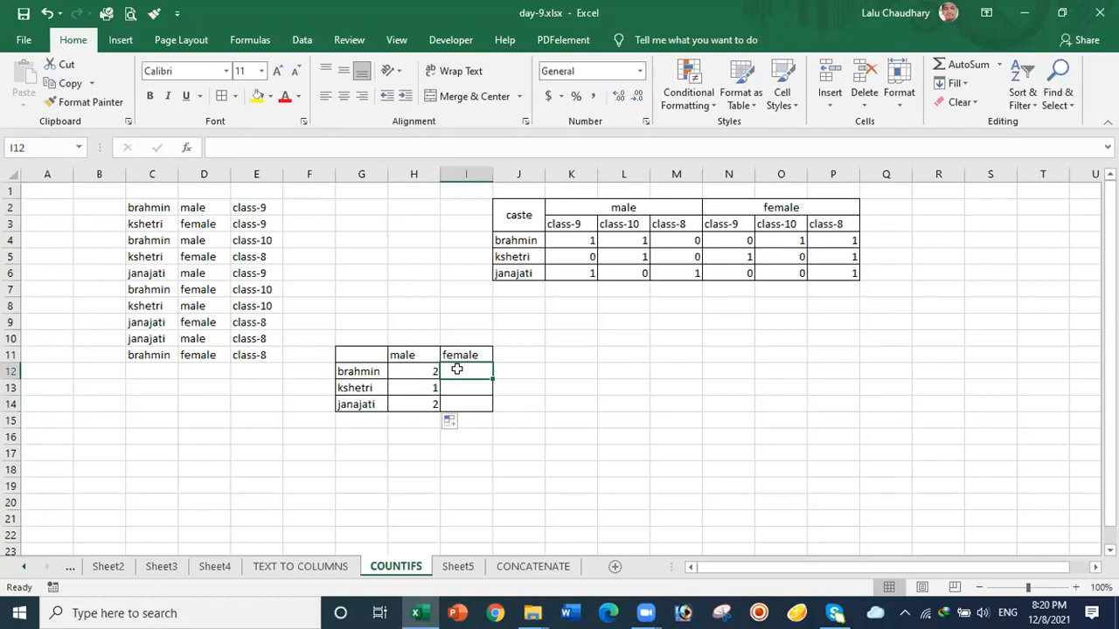
# Step: Start a COUNTIFS formula in I12 with the absolute caste range $C$2:$C$11
pyautogui.write('=')
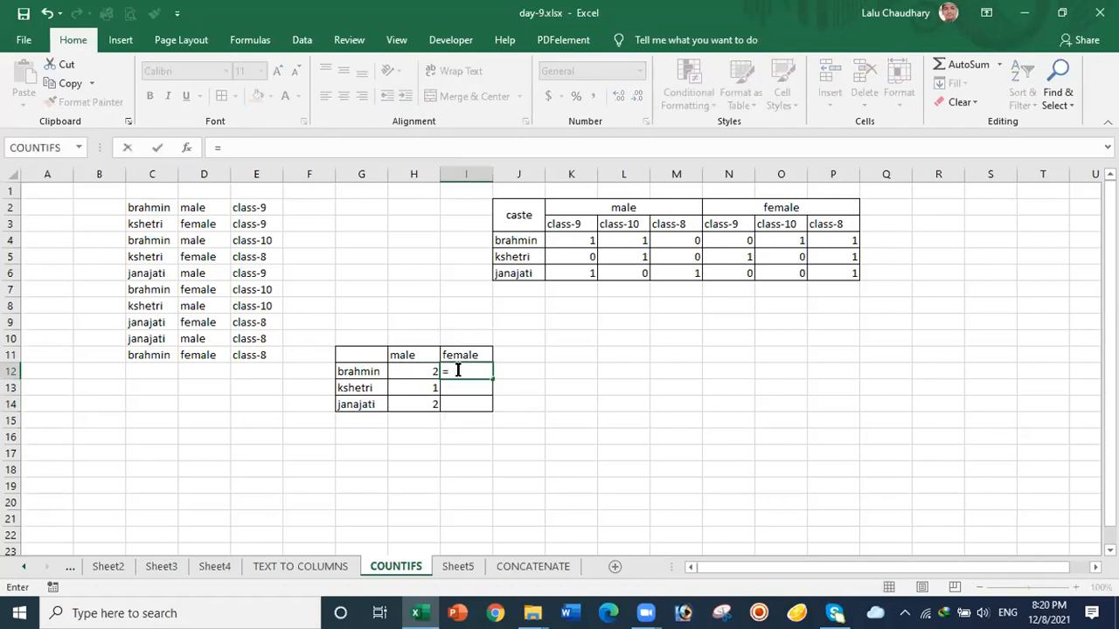
pyautogui.write('coun')
pyautogui.press('BackSpace')
pyautogui.write('tif')
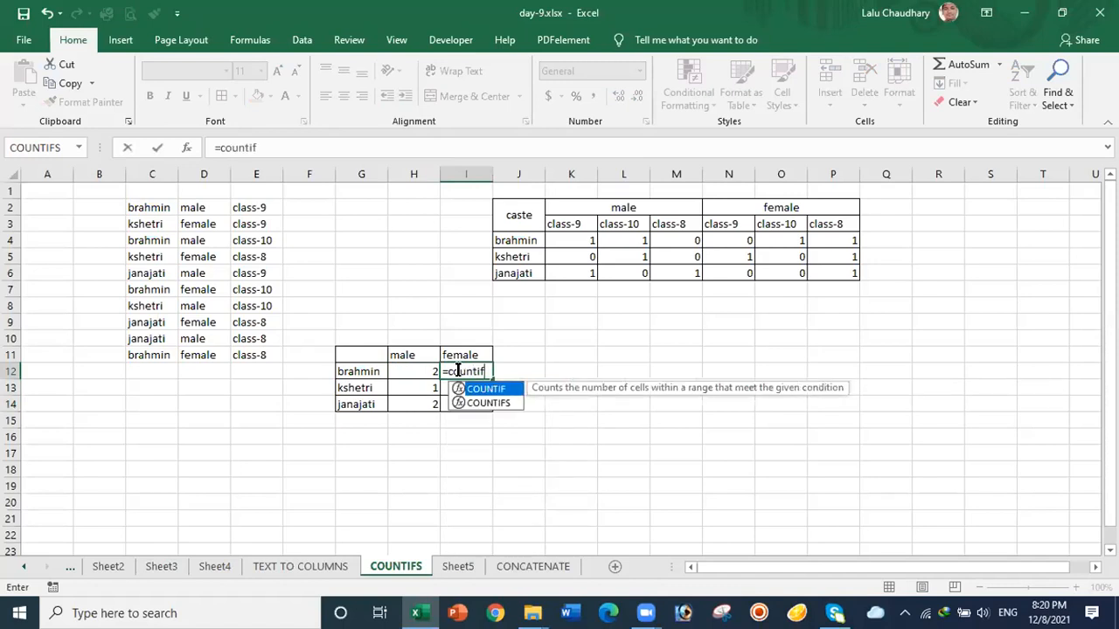
pyautogui.doubleClick(490, 402)
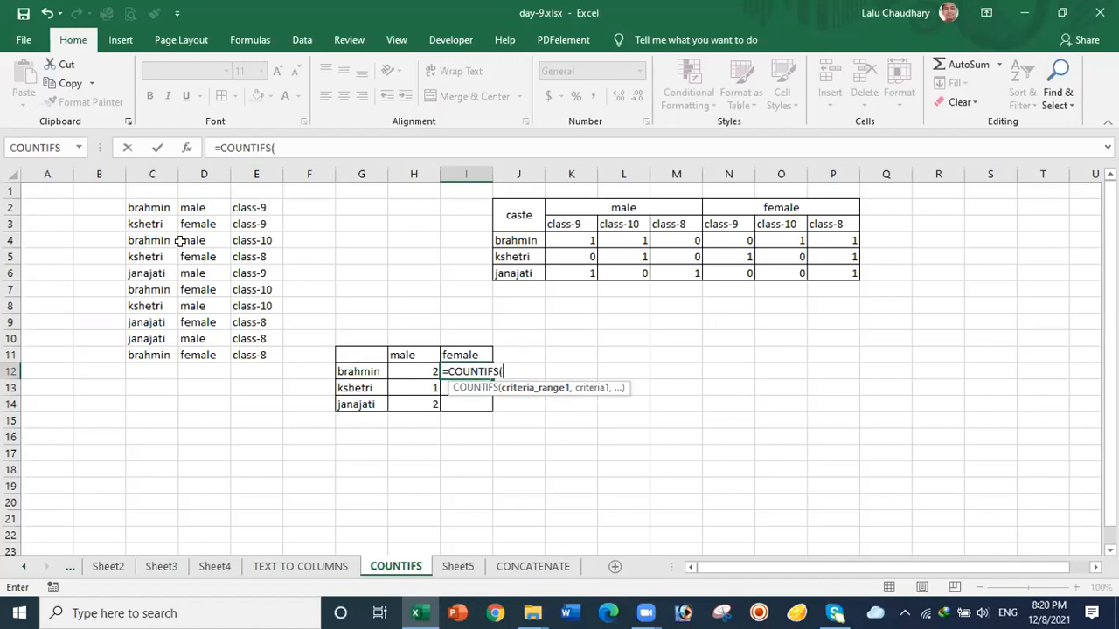
pyautogui.click(149, 202)
pyautogui.moveTo(149, 201); pyautogui.dragTo(155, 355)
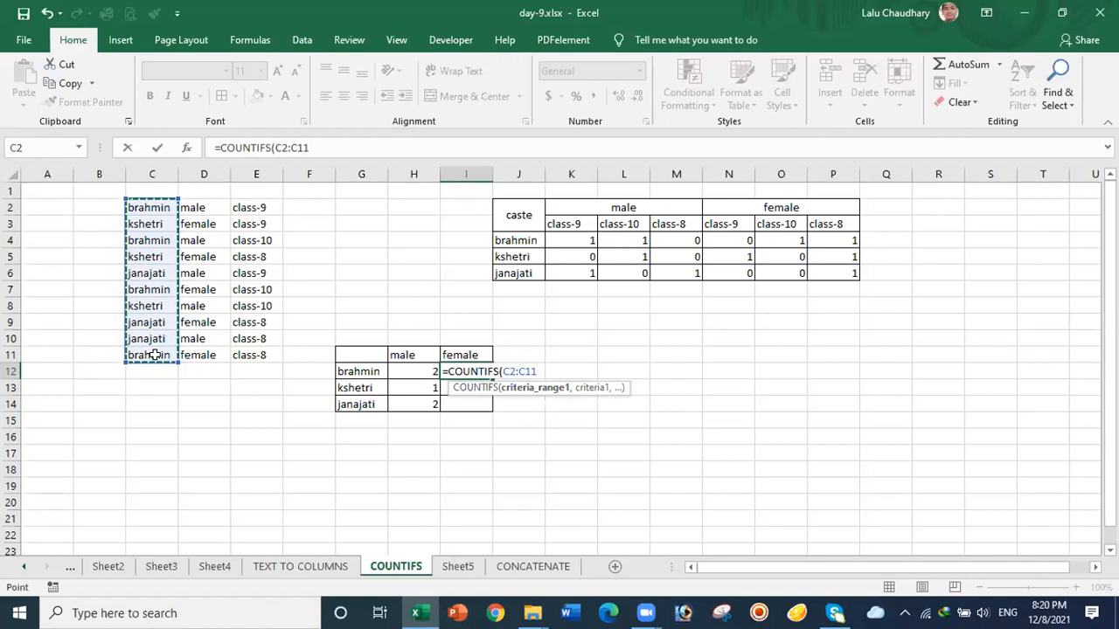
pyautogui.press('F4')
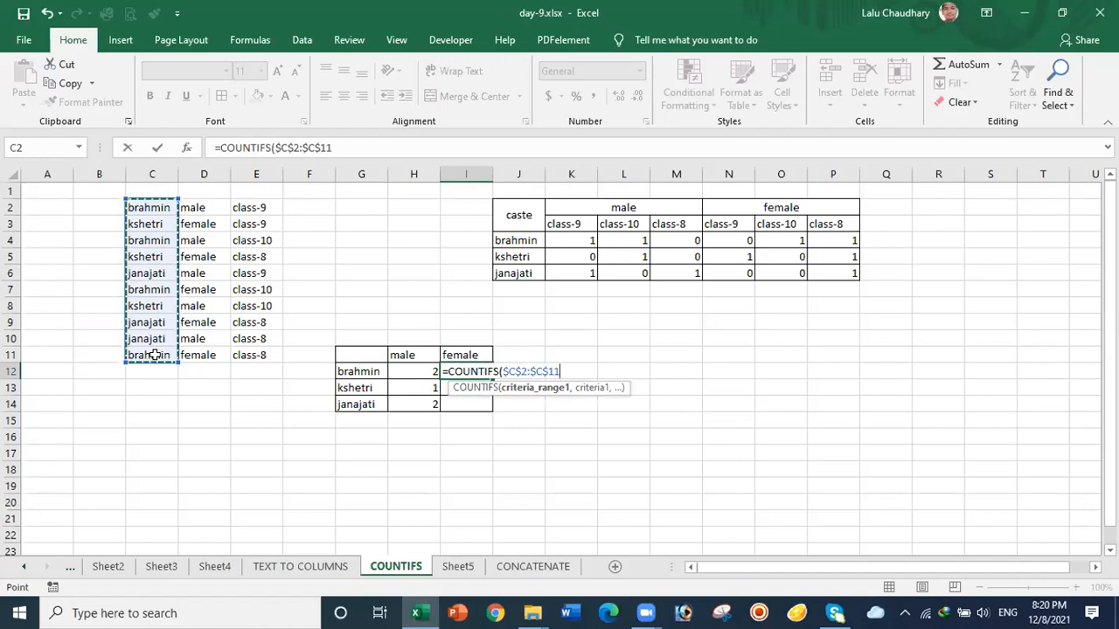
# Step: Finish it with criteria G12, $D$2:$D$11 and $I$11, returning 2 brahmin females
pyautogui.write(',')
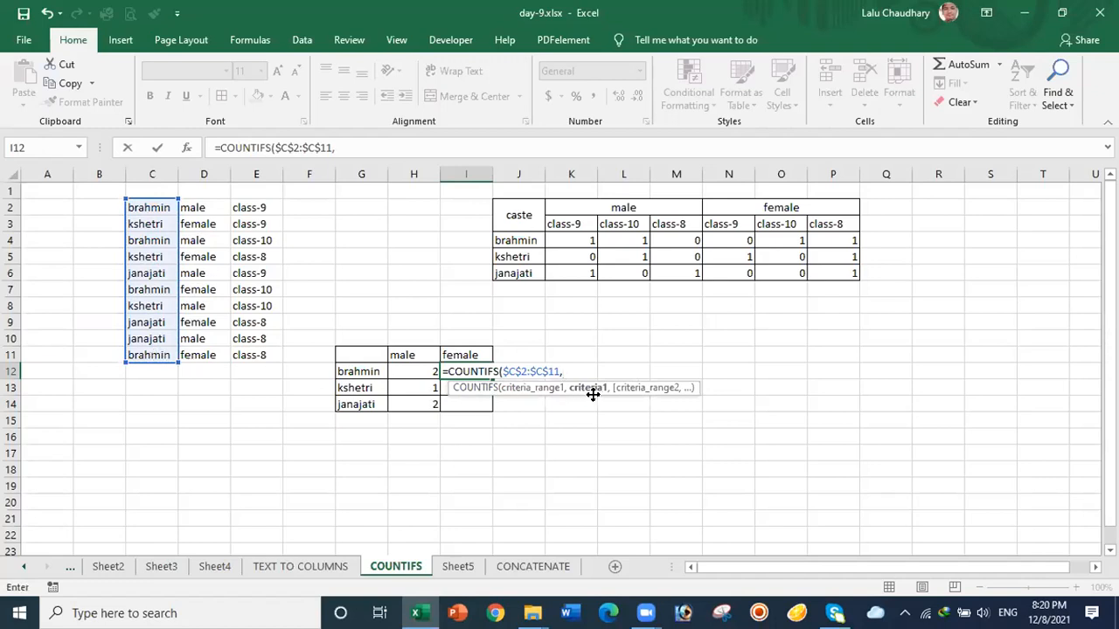
pyautogui.click(360, 372)
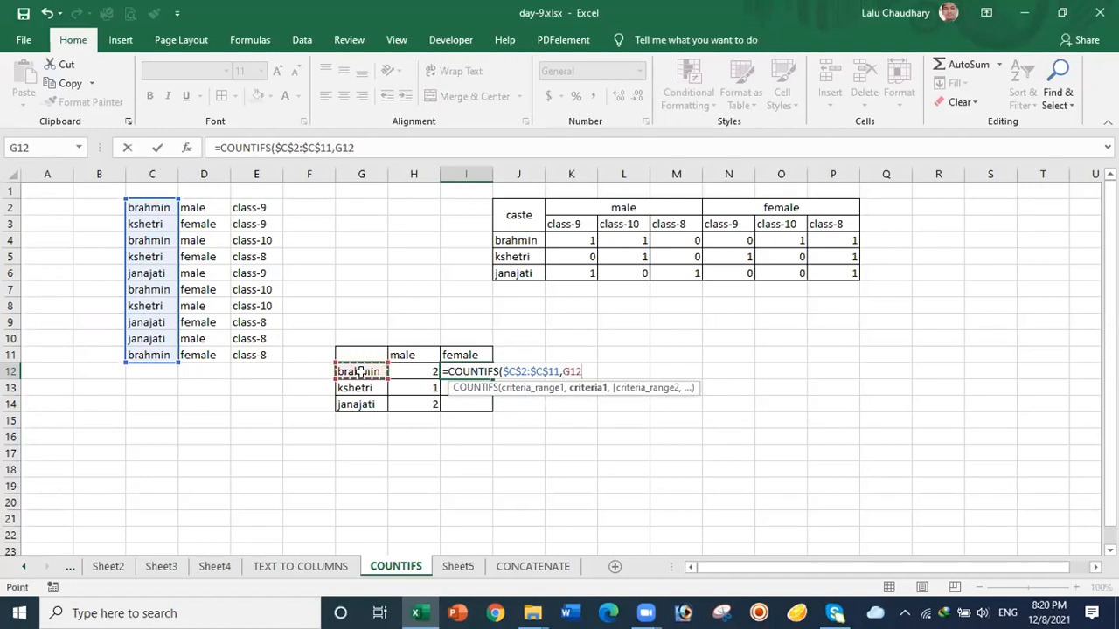
pyautogui.write(',')
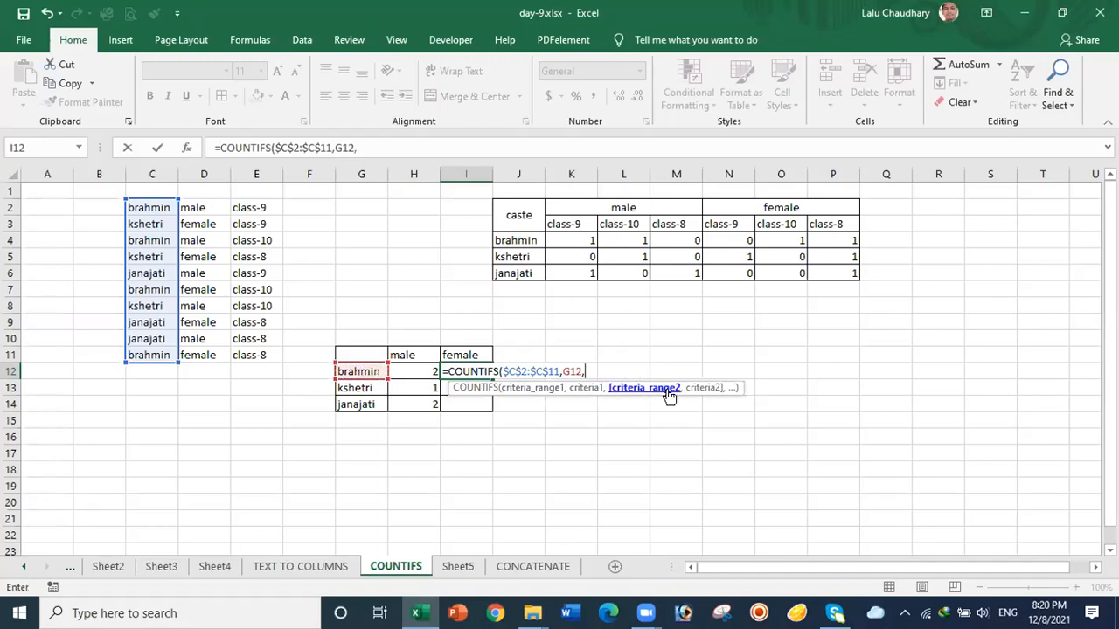
pyautogui.moveTo(198, 203); pyautogui.dragTo(210, 355)
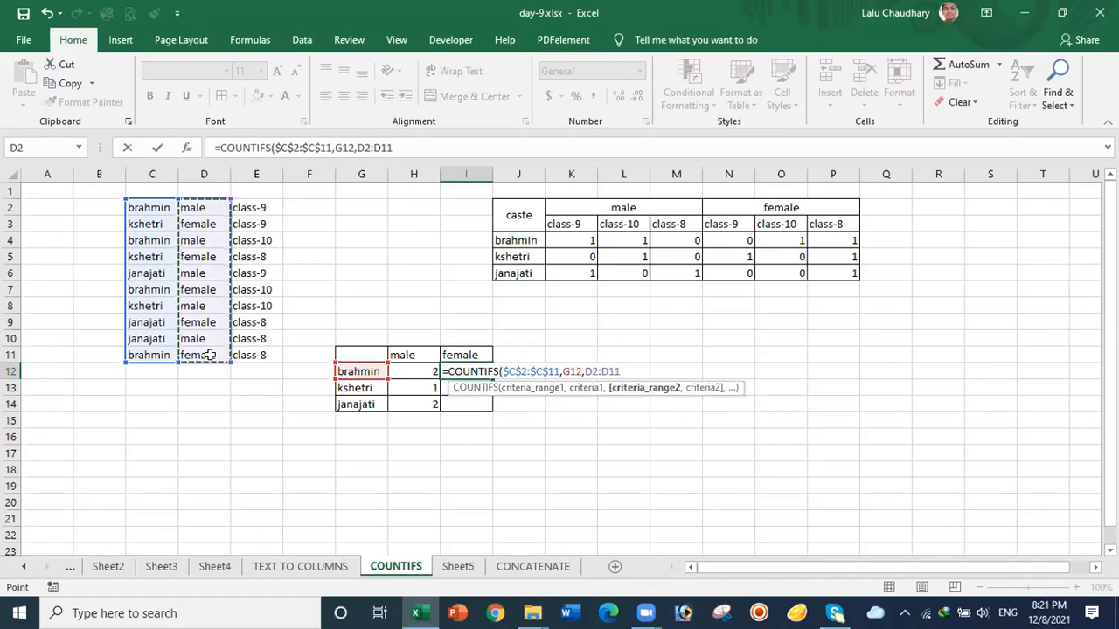
pyautogui.press('F4')
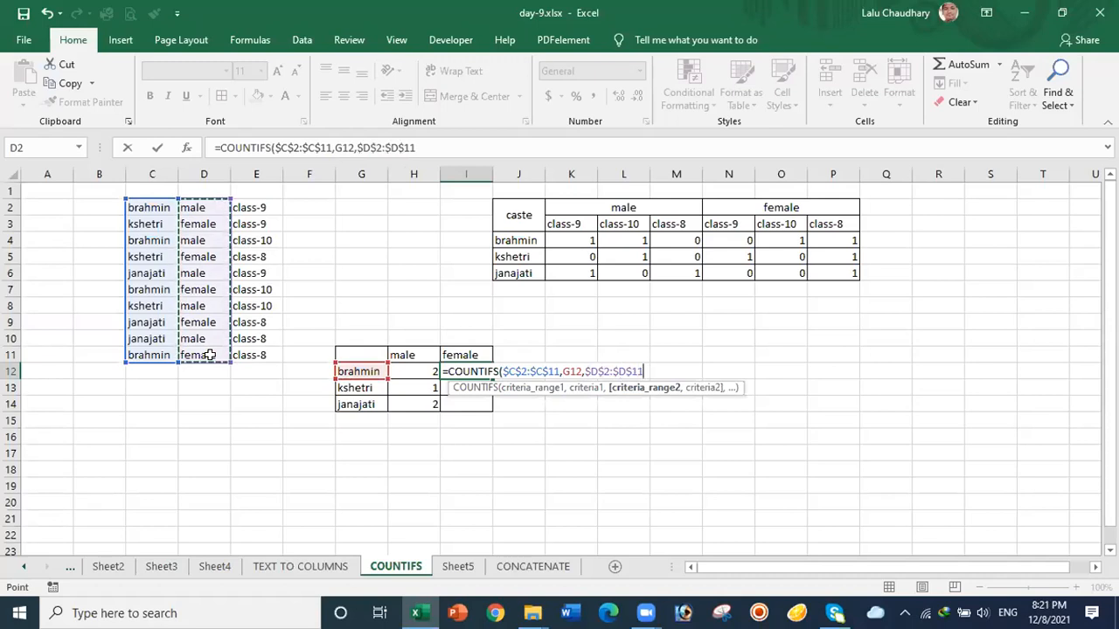
pyautogui.write(',')
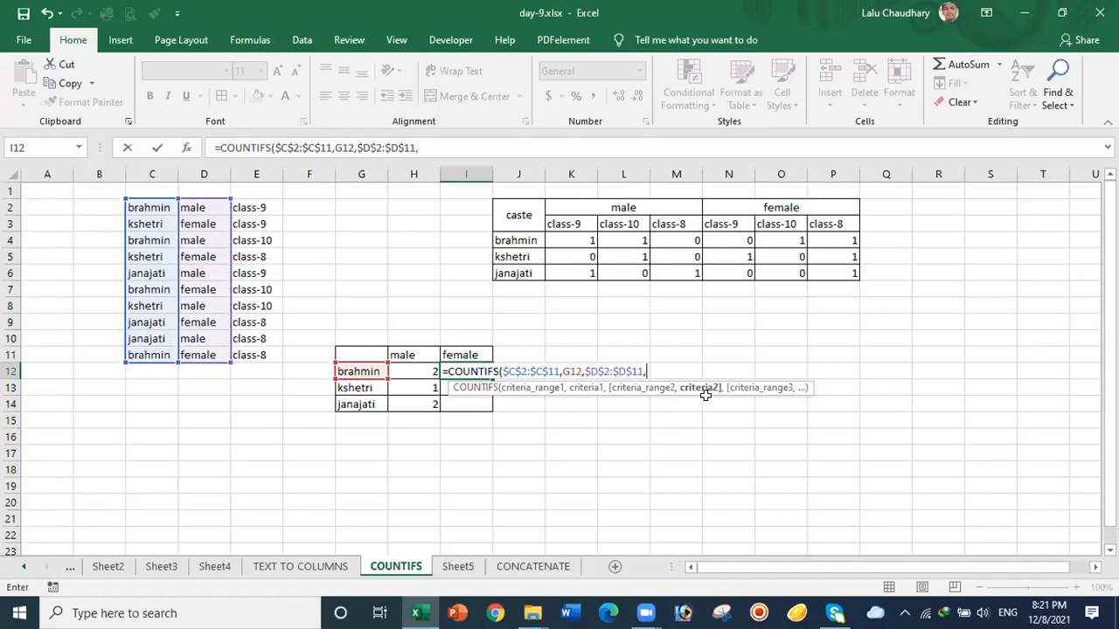
pyautogui.click(456, 353)
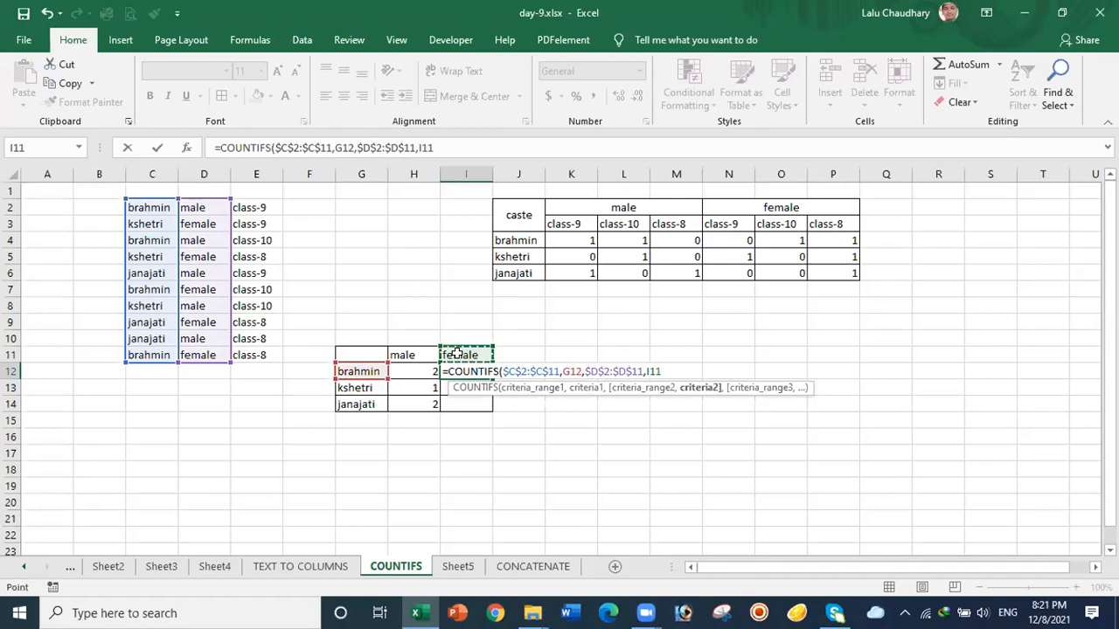
pyautogui.press('F4')
pyautogui.press('Return')
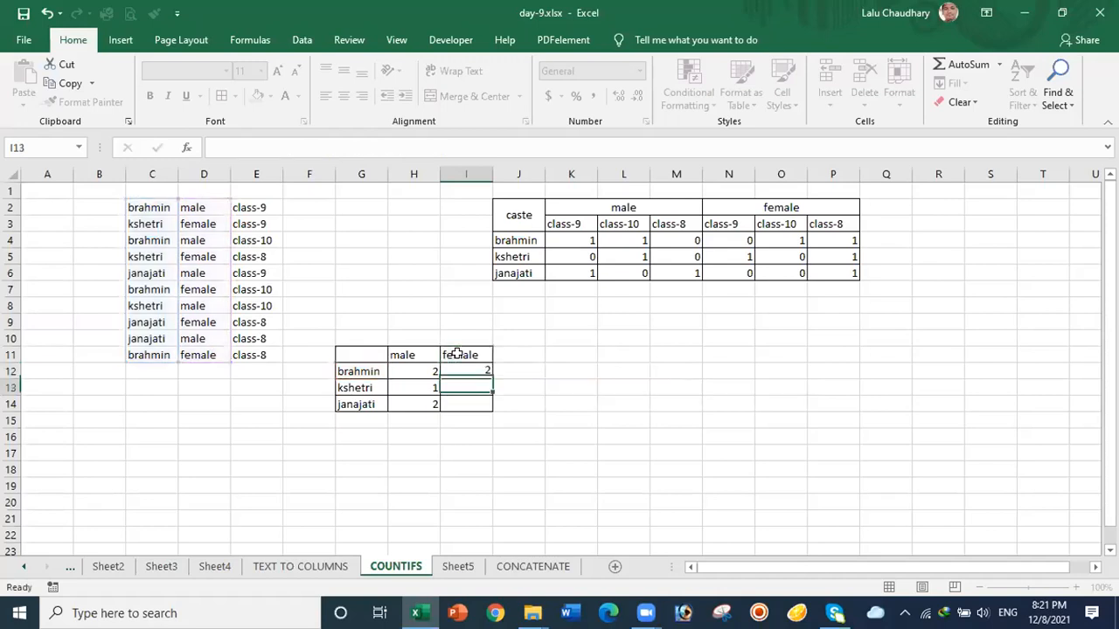
# Step: Copy the brahmin female COUNTIFS formula from I12 down to I14, giving kshetri 2 and janajati 1
pyautogui.click(479, 371)
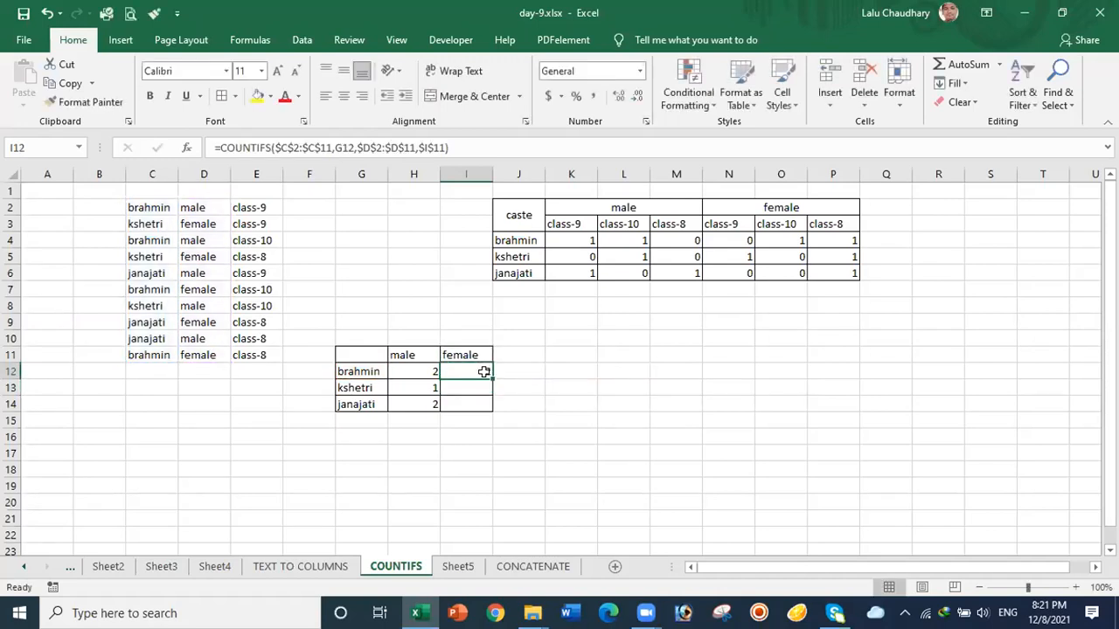
pyautogui.moveTo(490, 377); pyautogui.dragTo(495, 409)
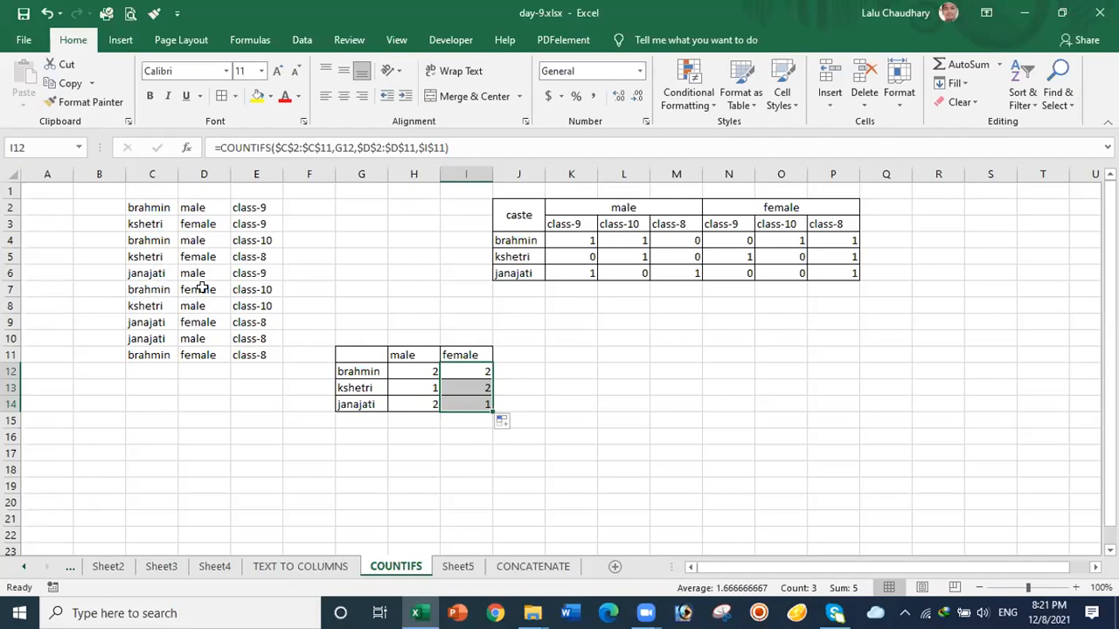
pyautogui.click(549, 386)
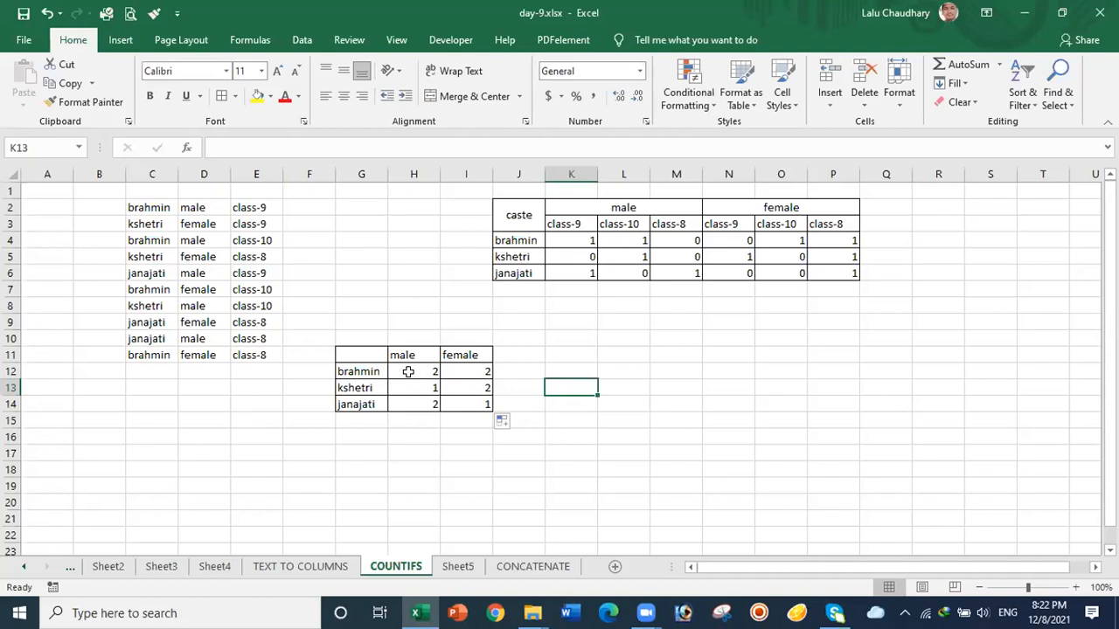
# Step: Clear the male and female counts in H12:I14
pyautogui.moveTo(408, 372); pyautogui.dragTo(460, 405)
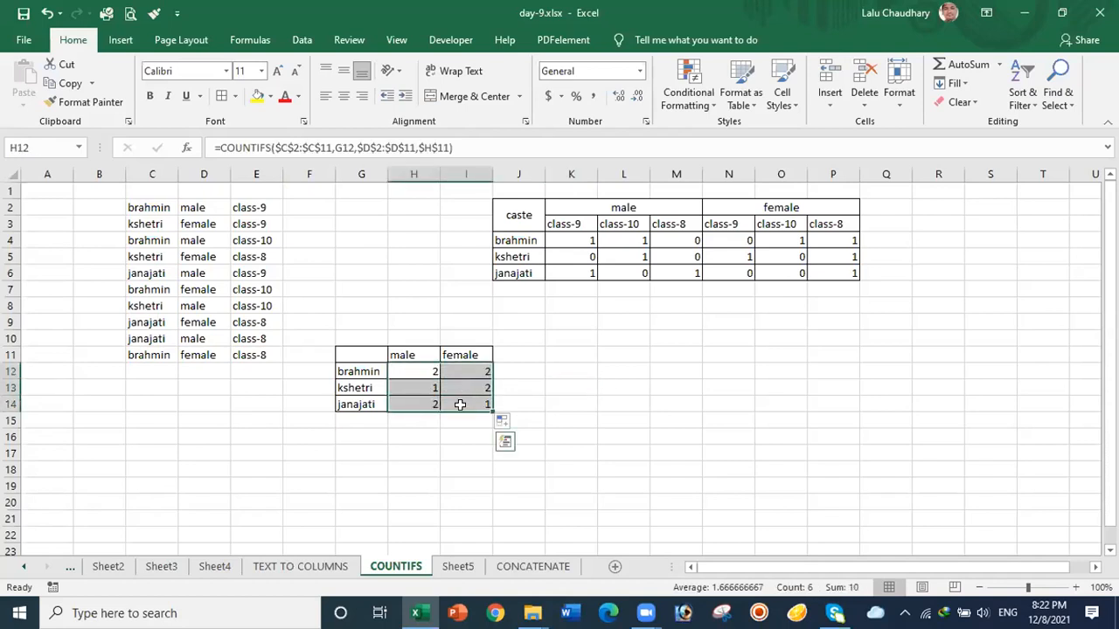
pyautogui.press('Delete')
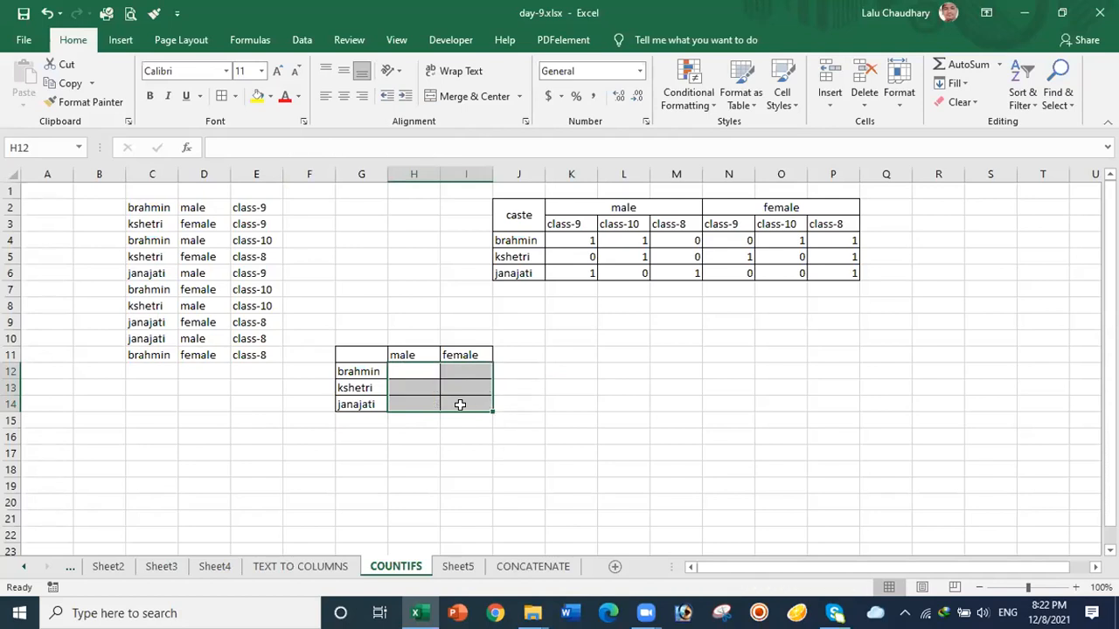
# Step: Change the H11 column header from 'male' to 'mele'
pyautogui.click(588, 405)
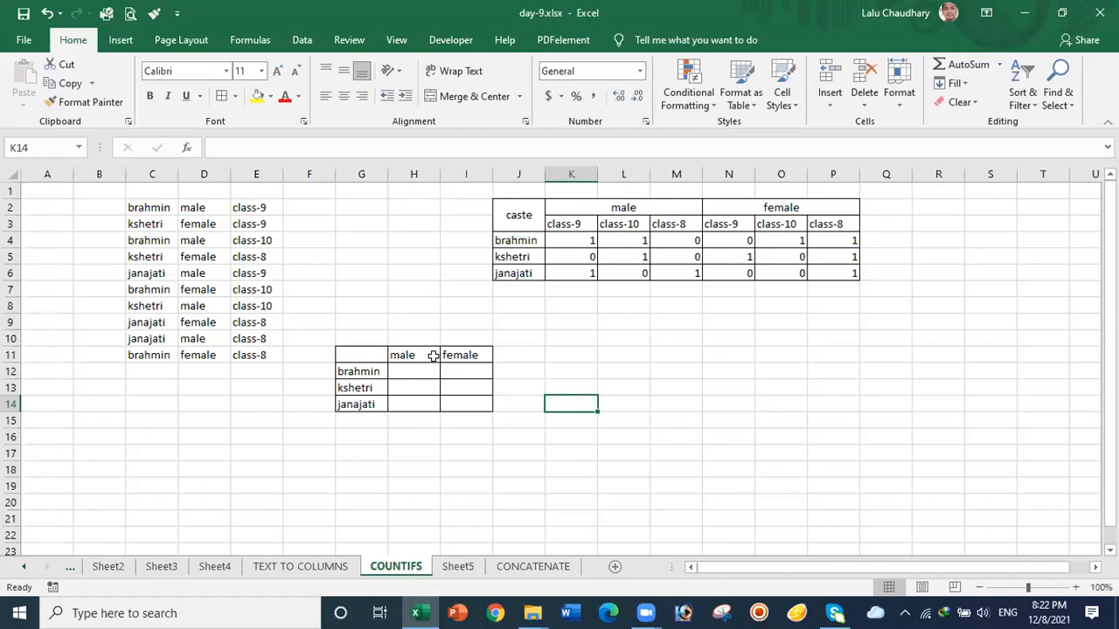
pyautogui.click(398, 355)
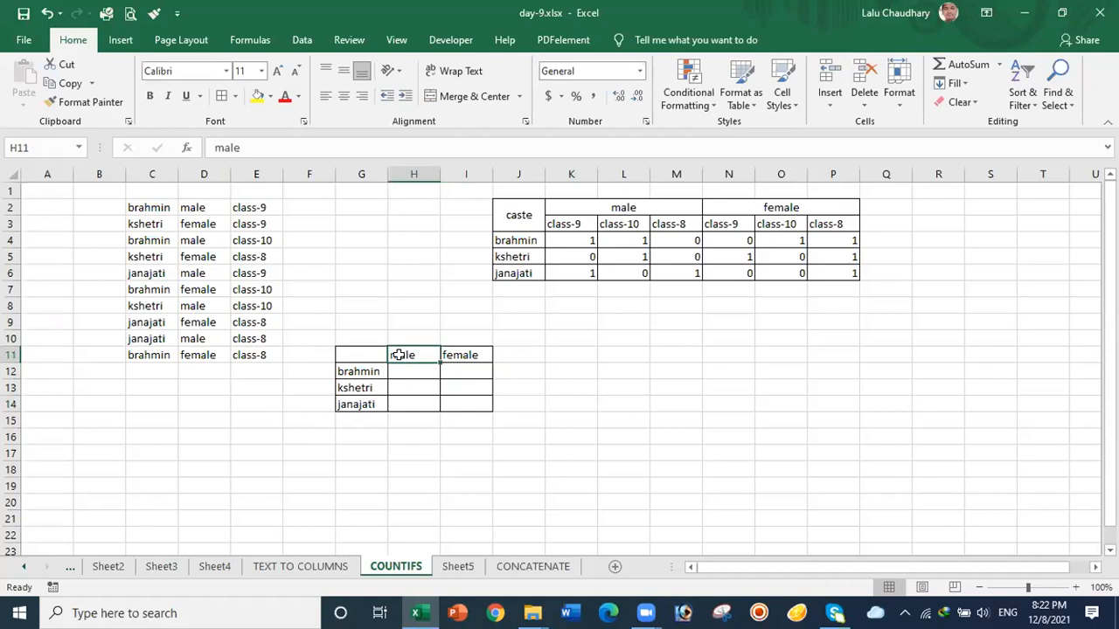
pyautogui.doubleClick(402, 355)
pyautogui.press('Delete')
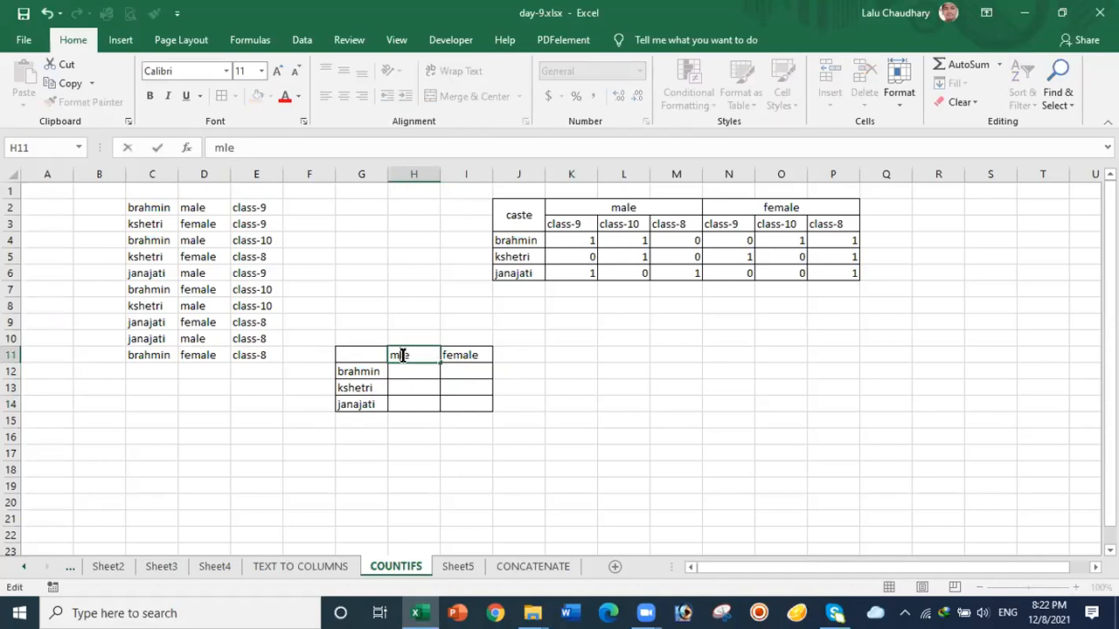
pyautogui.write('e')
pyautogui.click(409, 369)
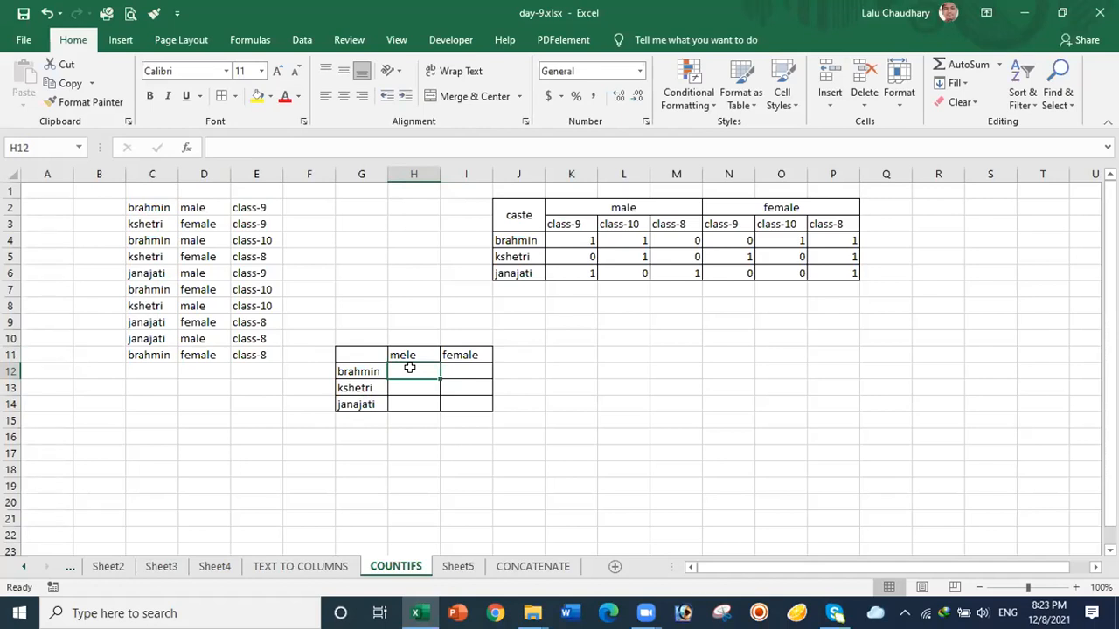
# Step: Start a COUNTIFS formula in H12 with the absolute caste range $C$2:$C$11
pyautogui.write('=')
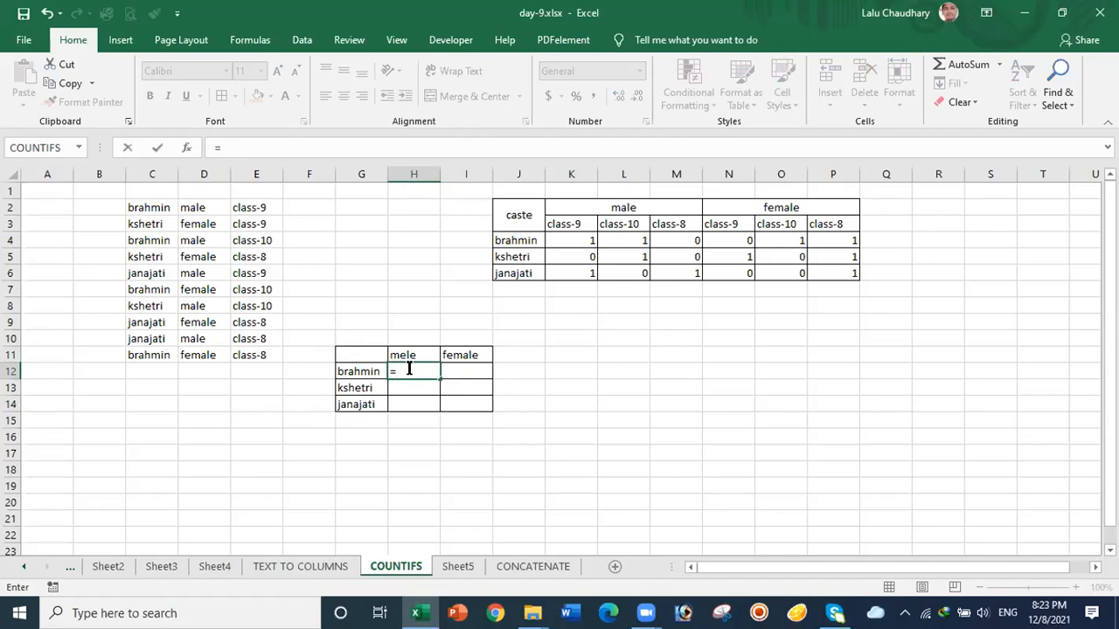
pyautogui.write('coun')
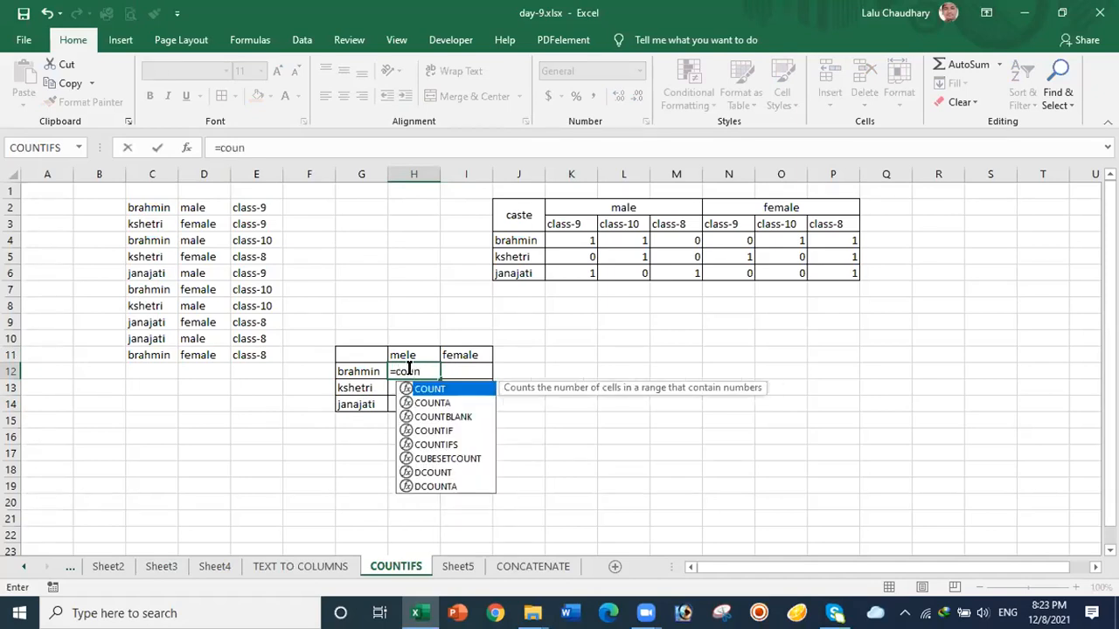
pyautogui.click(440, 444)
pyautogui.doubleClick(440, 443)
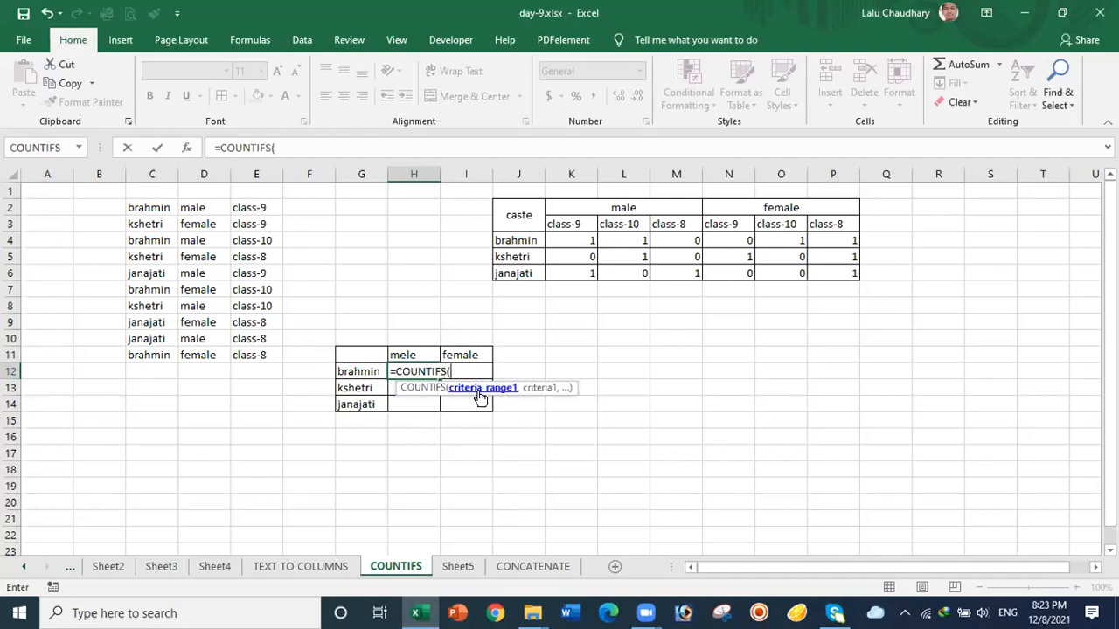
pyautogui.moveTo(145, 205); pyautogui.dragTo(147, 353)
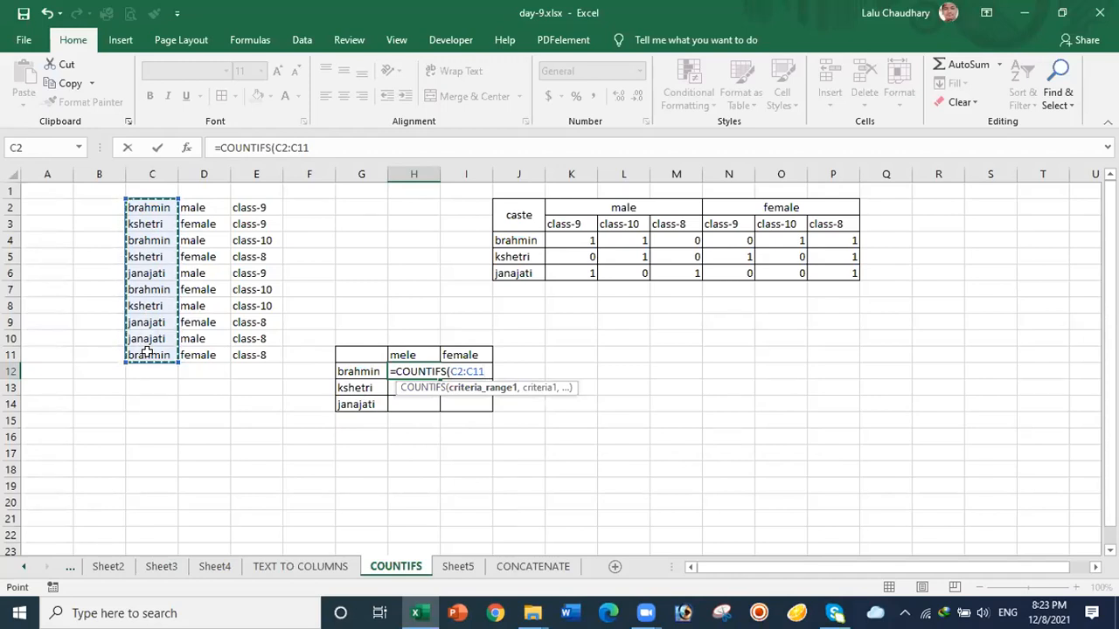
pyautogui.press('F4')
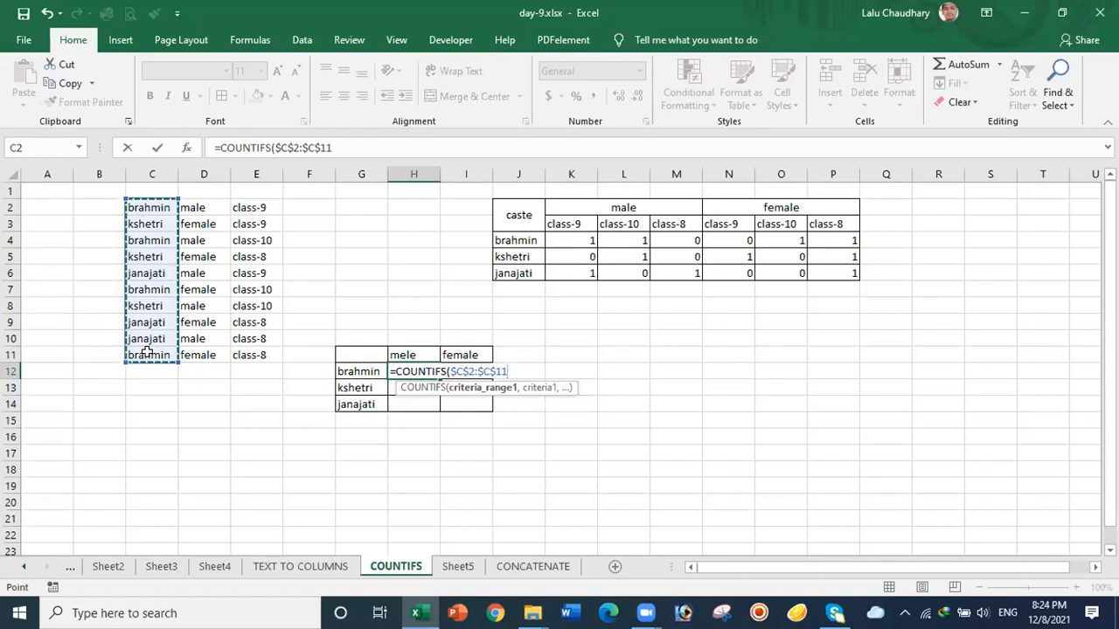
pyautogui.write(',')
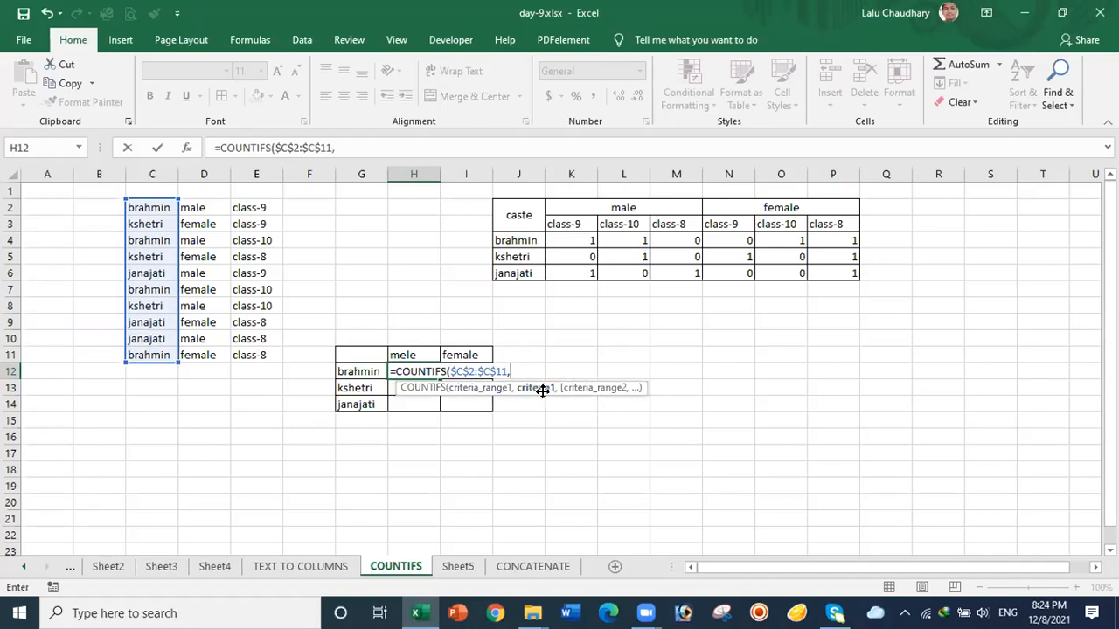
# Step: Finish H12's formula with criteria G12, $D$2:$D$11 and $H$11; it returns 0
pyautogui.click(360, 369)
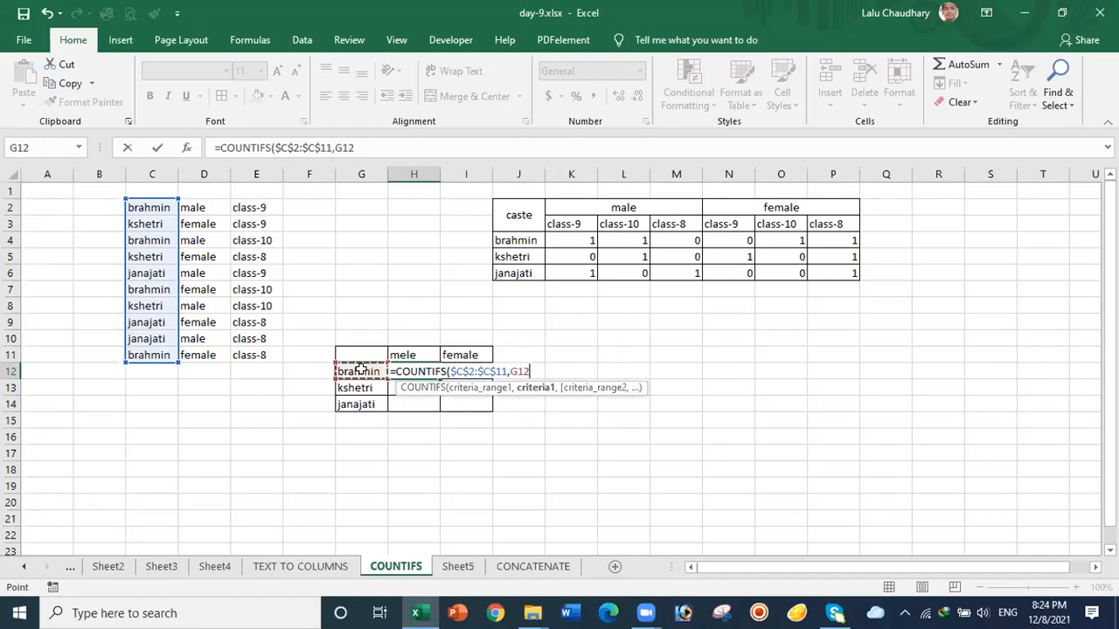
pyautogui.write(',')
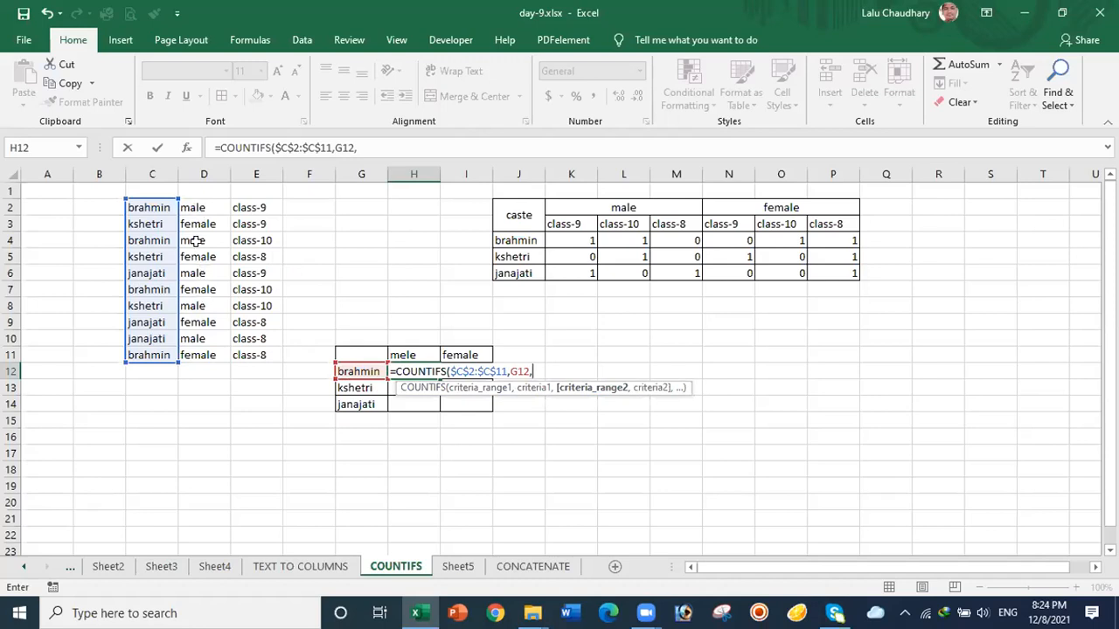
pyautogui.moveTo(192, 207); pyautogui.dragTo(208, 354)
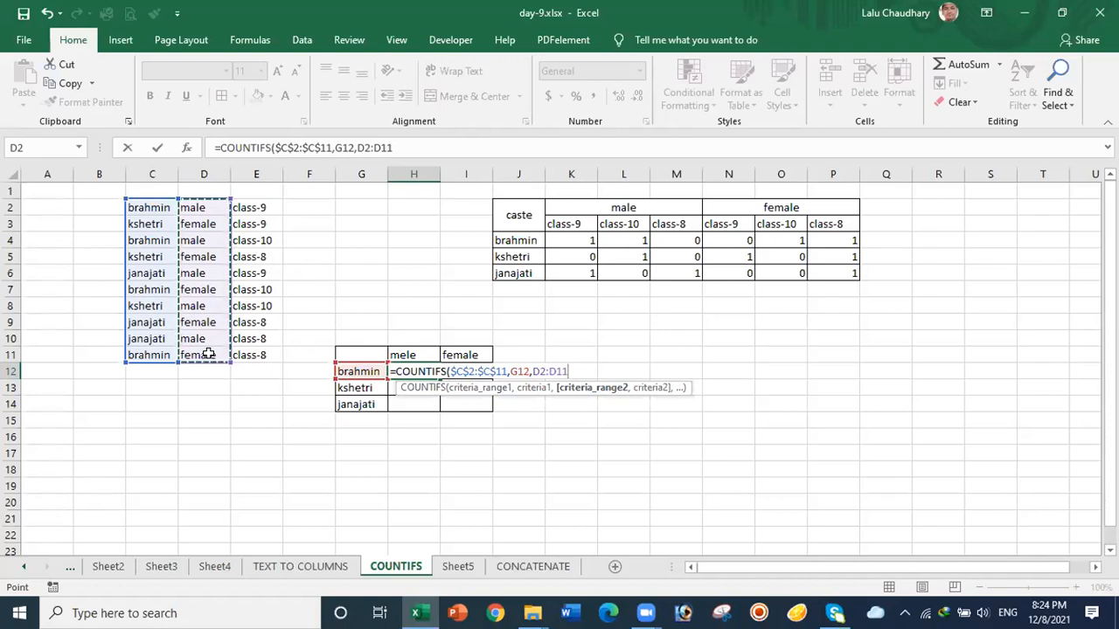
pyautogui.press('F4')
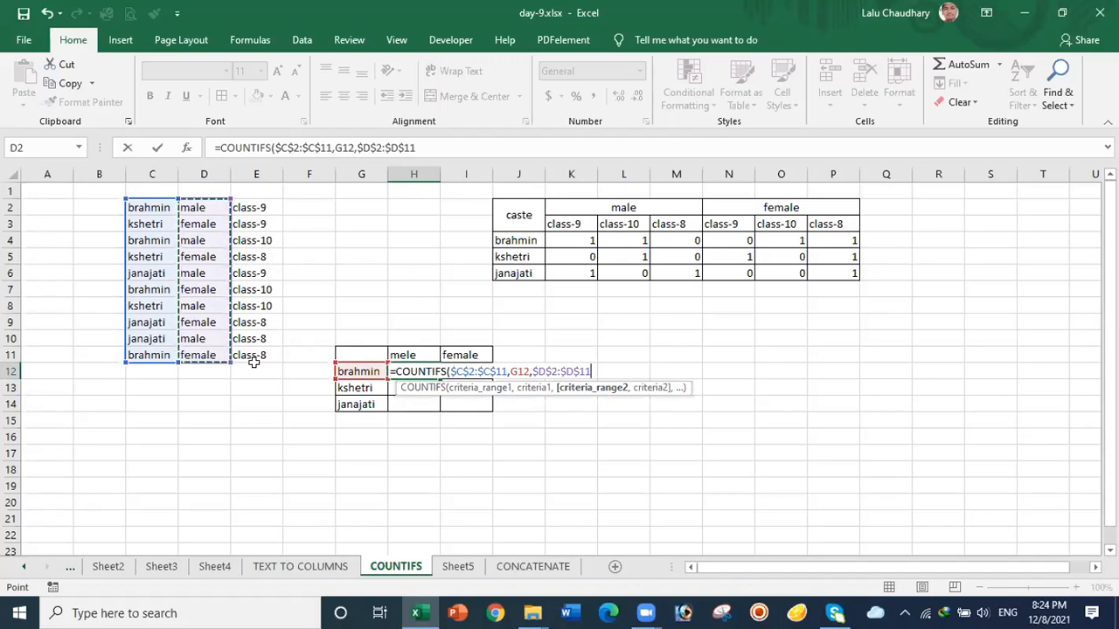
pyautogui.write(',')
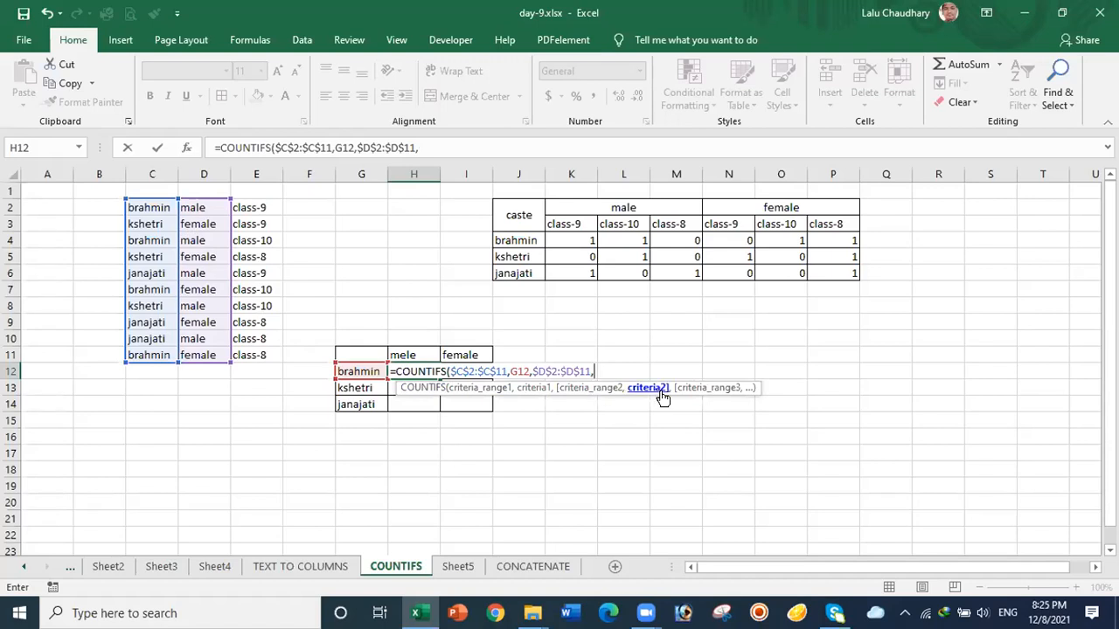
pyautogui.click(403, 353)
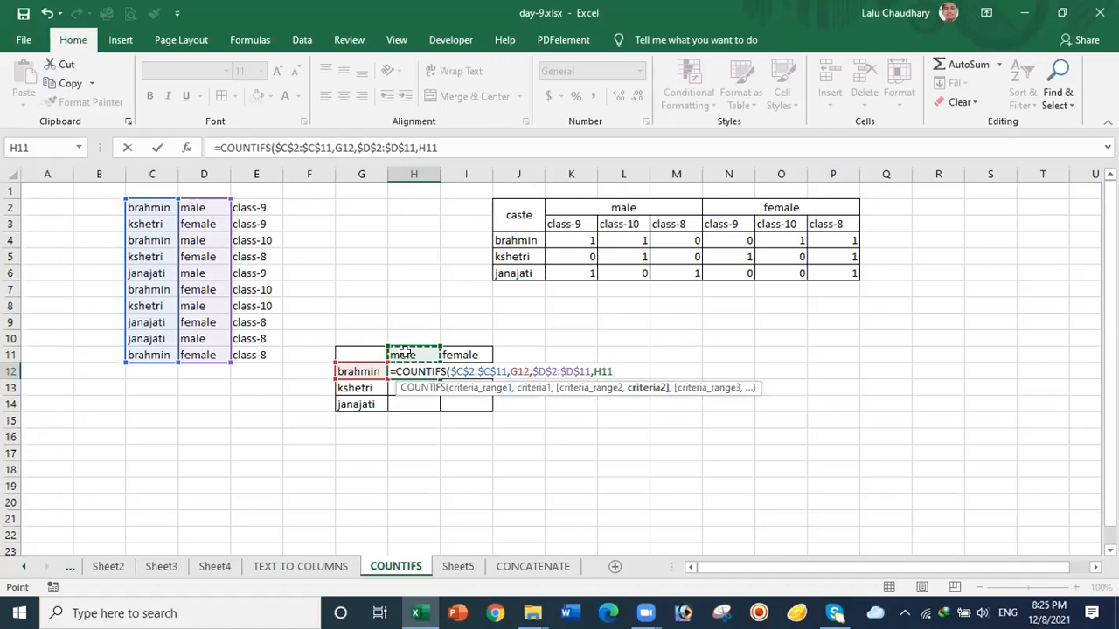
pyautogui.press('F4')
pyautogui.write(')')
pyautogui.press('Return')
pyautogui.click(423, 355)
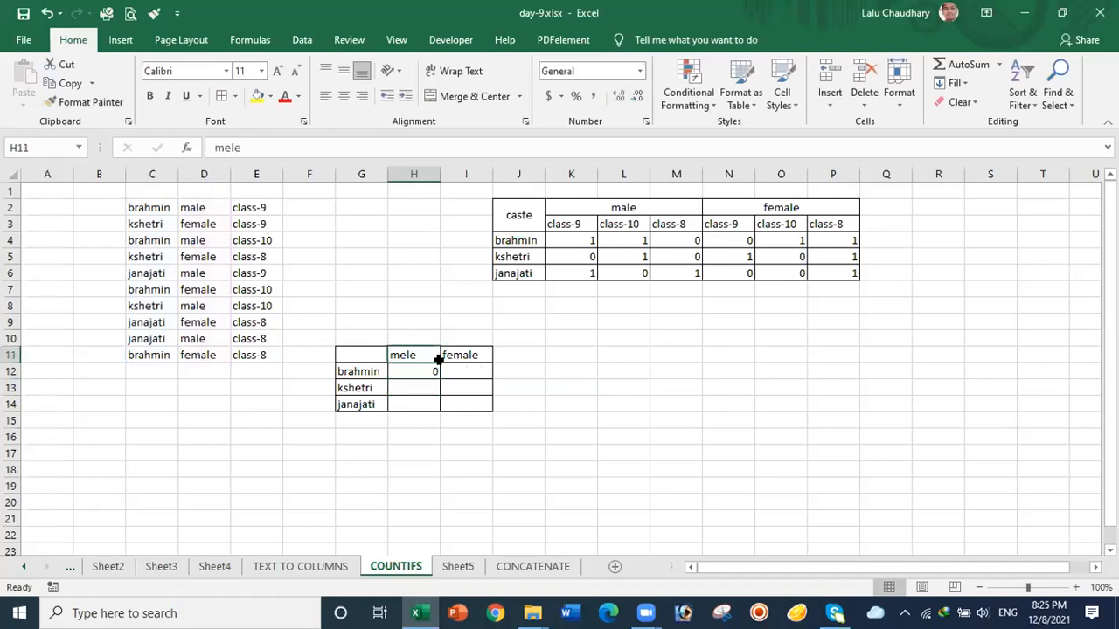
# Step: Fill the male formula down to H14 and retype the header as 'male', giving 2, 1, 2
pyautogui.click(418, 368)
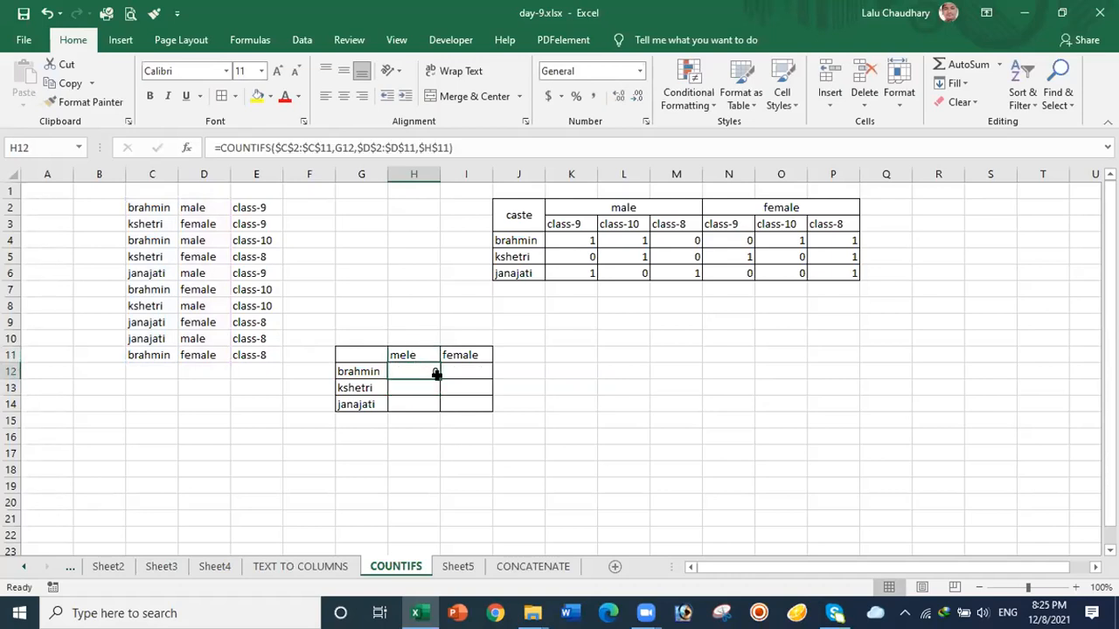
pyautogui.moveTo(440, 377); pyautogui.dragTo(438, 406)
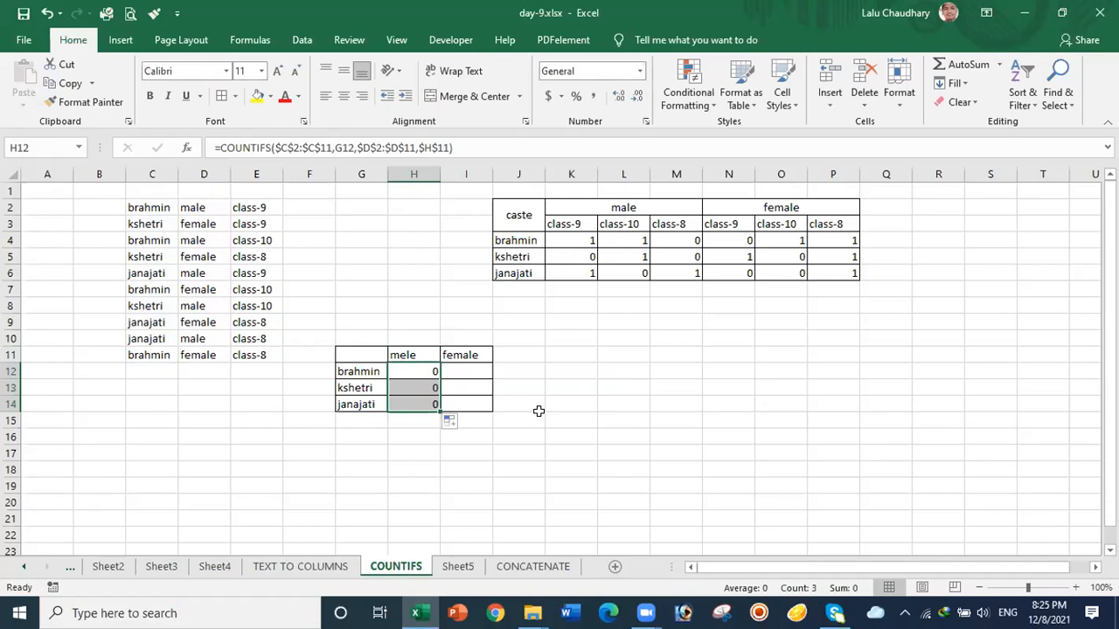
pyautogui.click(404, 354)
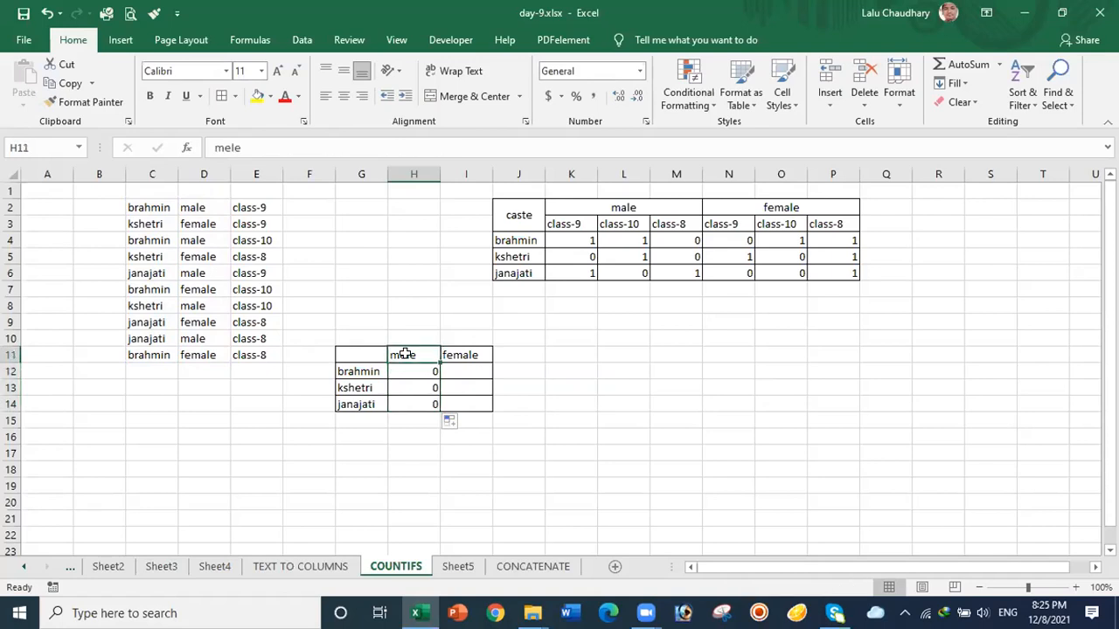
pyautogui.write('male')
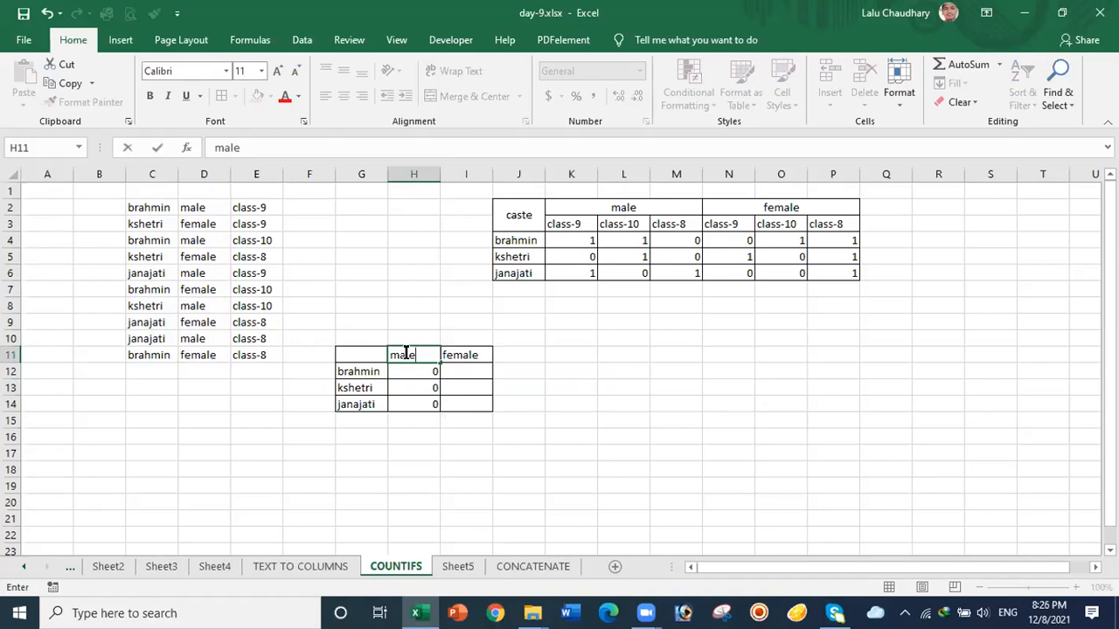
pyautogui.click(563, 420)
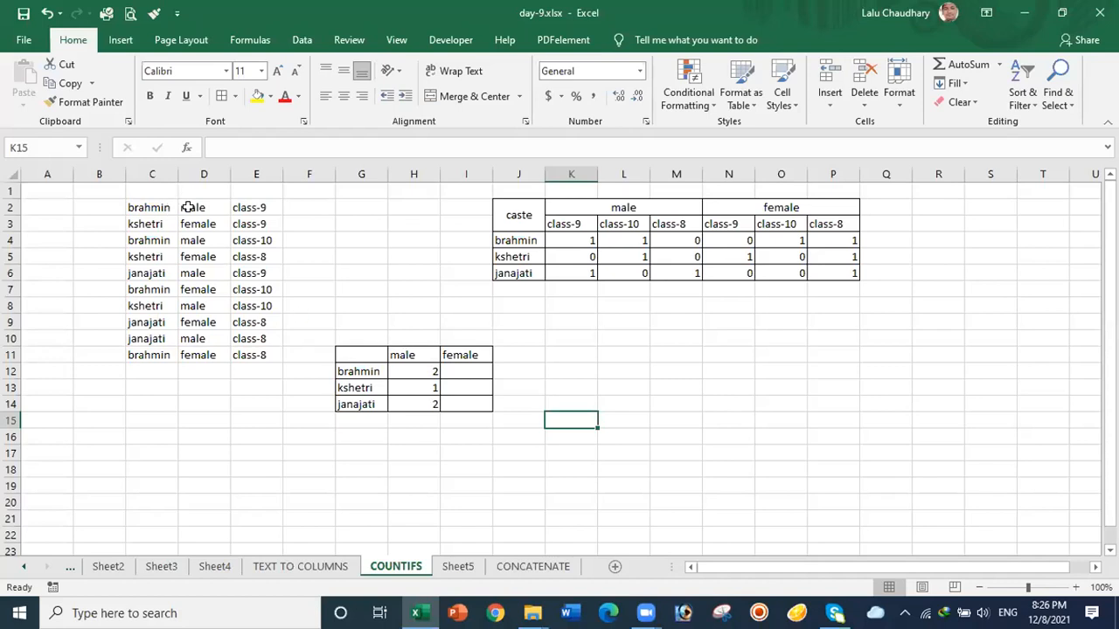
pyautogui.click(418, 354)
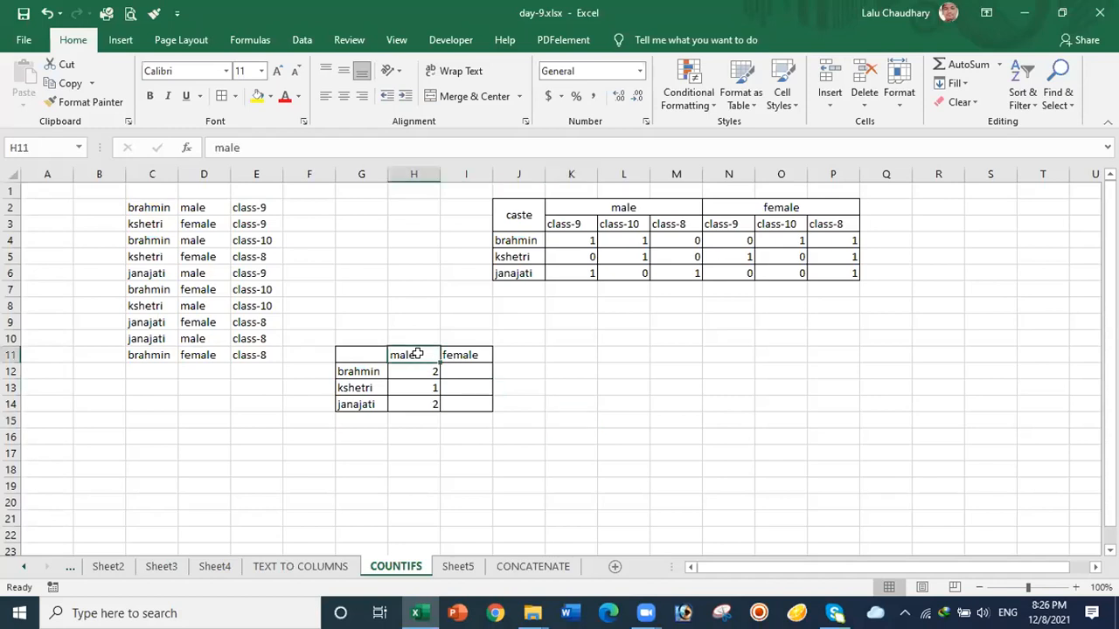
pyautogui.doubleClick(416, 351)
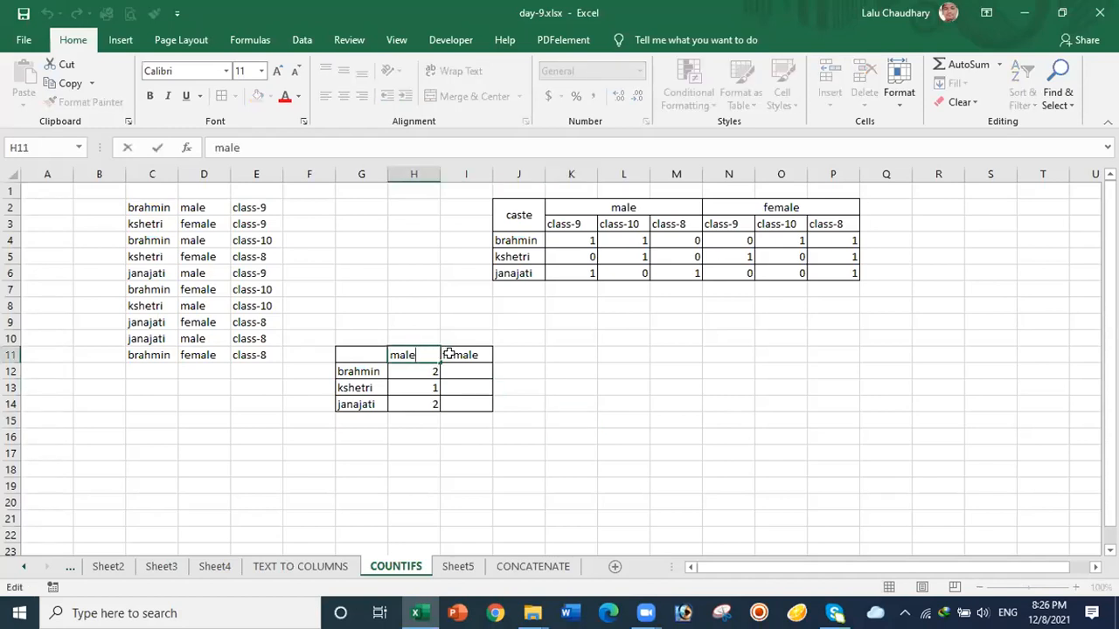
pyautogui.write('s')
pyautogui.click(562, 399)
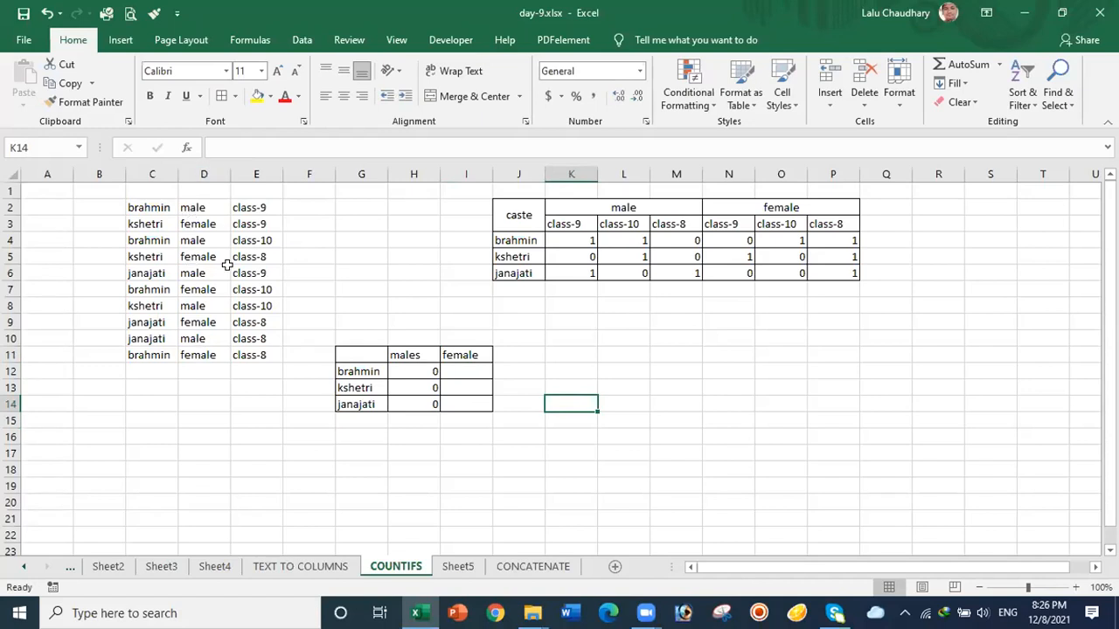
pyautogui.click(419, 355)
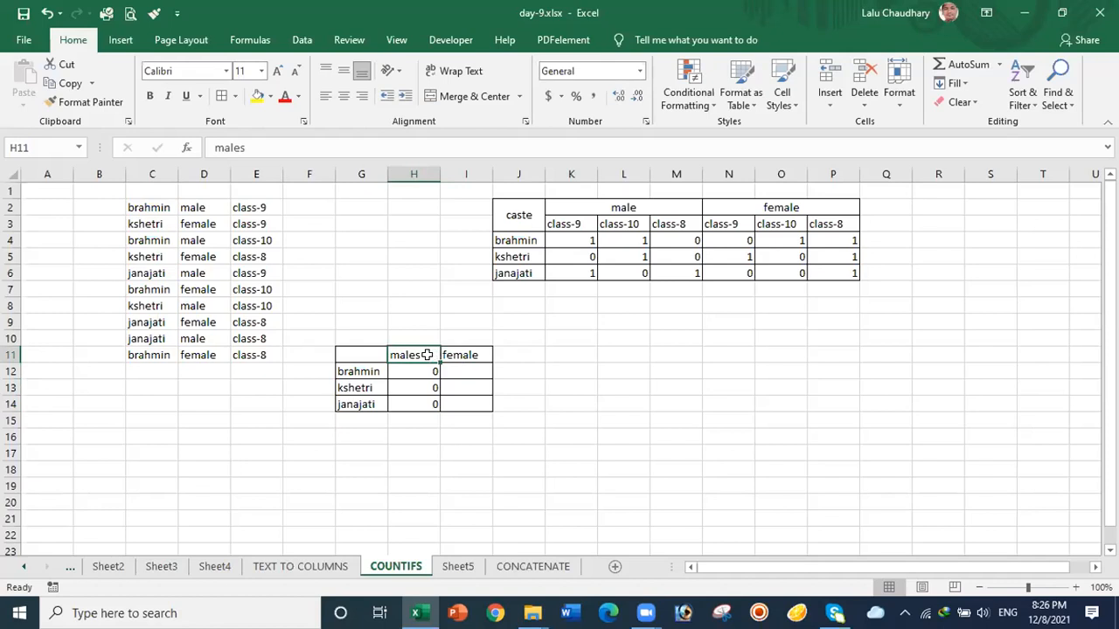
pyautogui.doubleClick(425, 355)
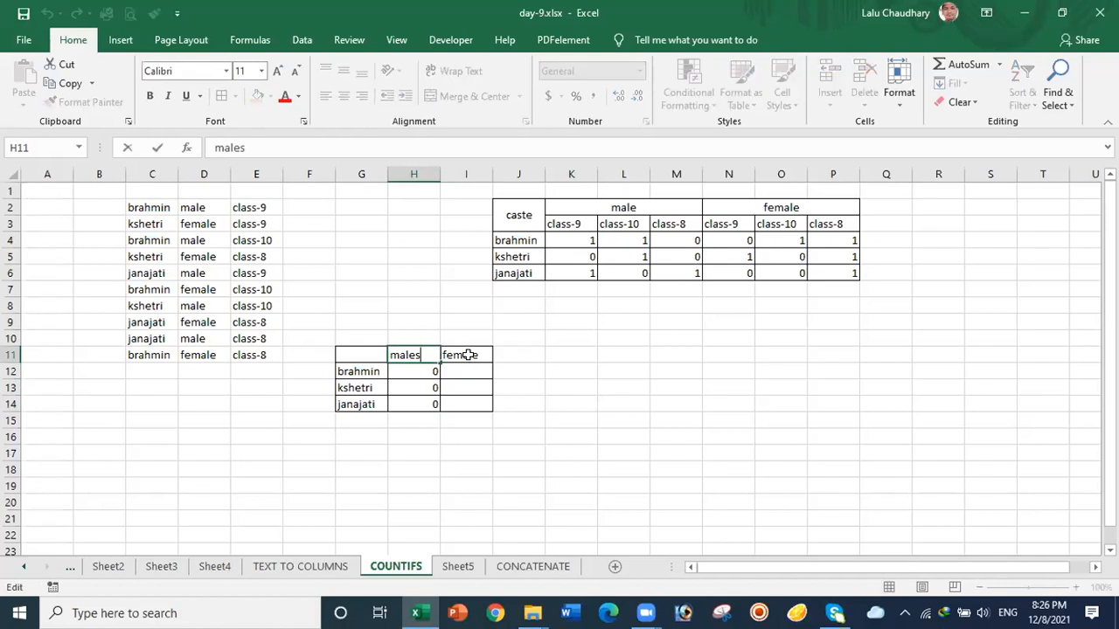
pyautogui.press('BackSpace')
pyautogui.click(537, 400)
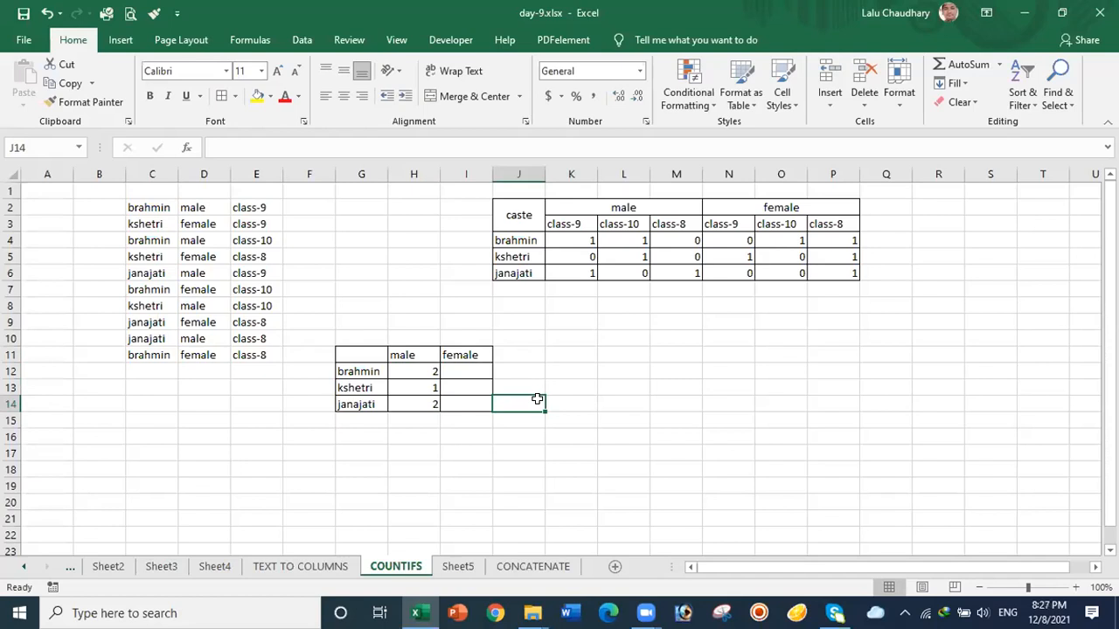
# Step: Change H12's gender criterion from $H$11 to H$11 and fill it down to H14
pyautogui.click(419, 369)
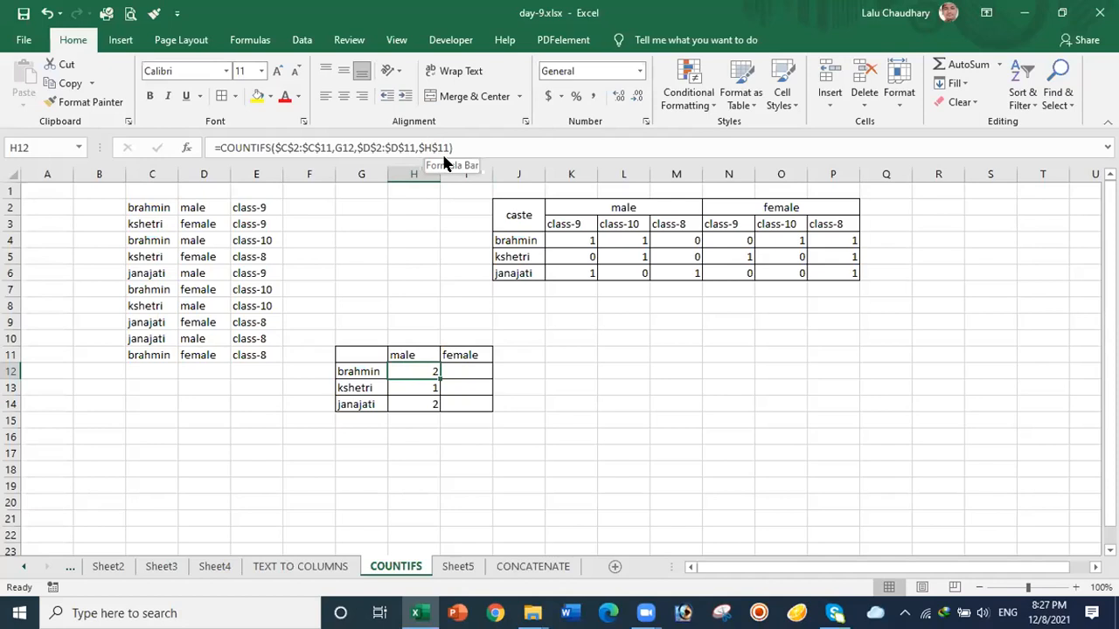
pyautogui.click(448, 354)
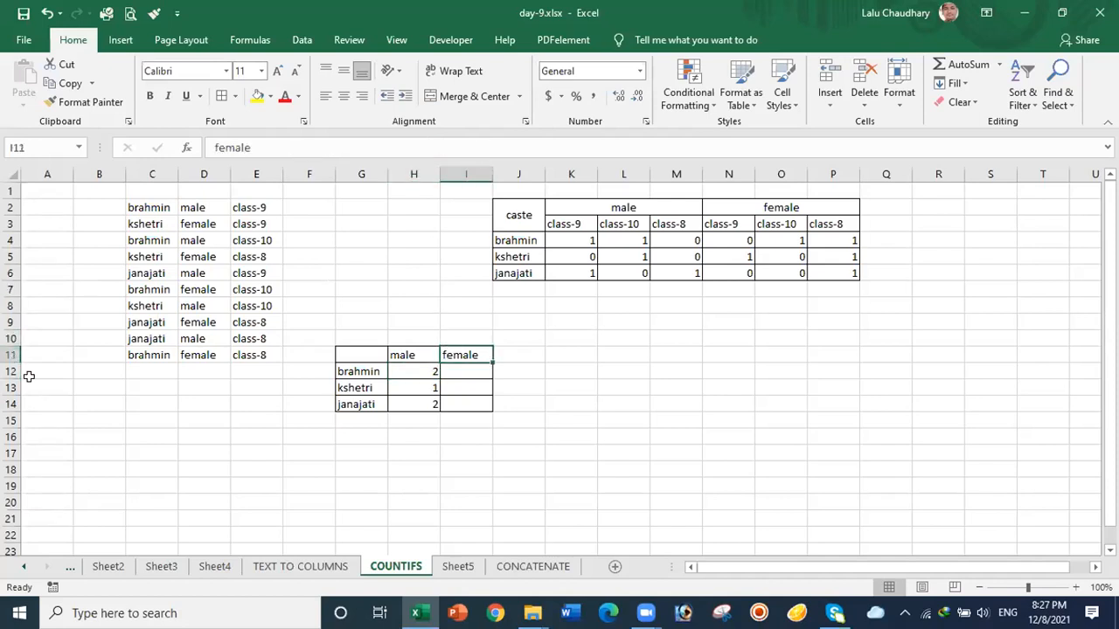
pyautogui.click(418, 370)
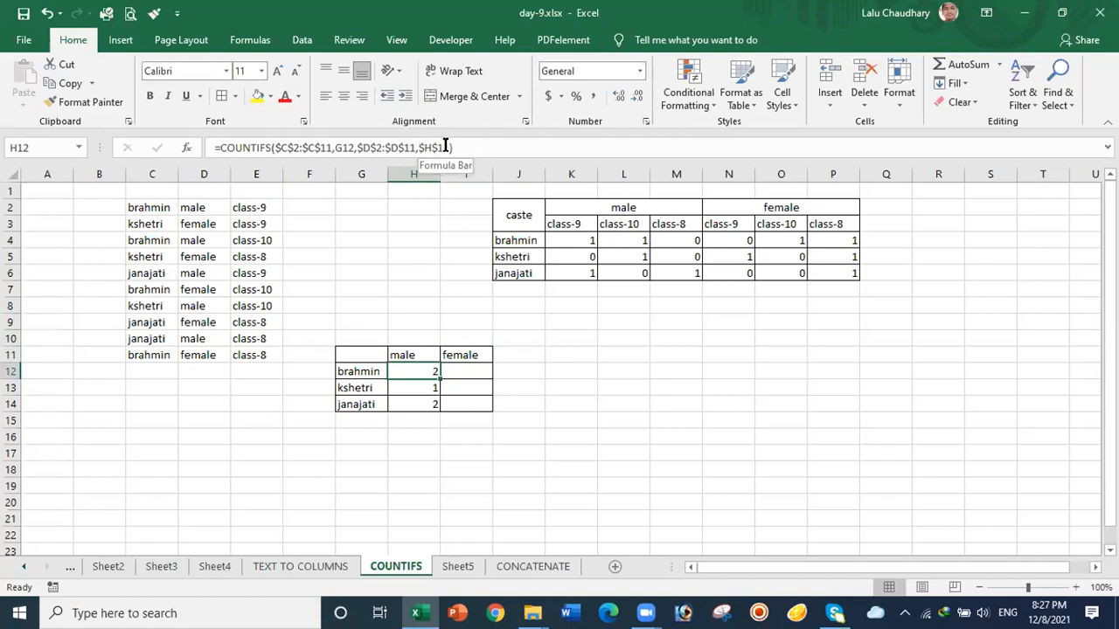
pyautogui.click(423, 147)
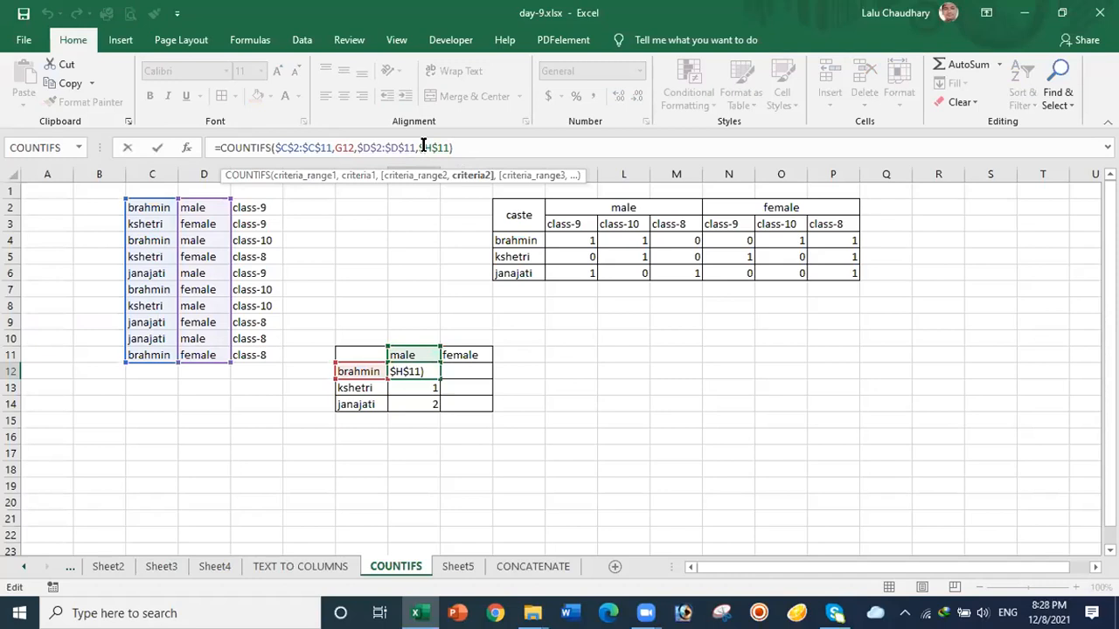
pyautogui.press('BackSpace')
pyautogui.click(449, 140)
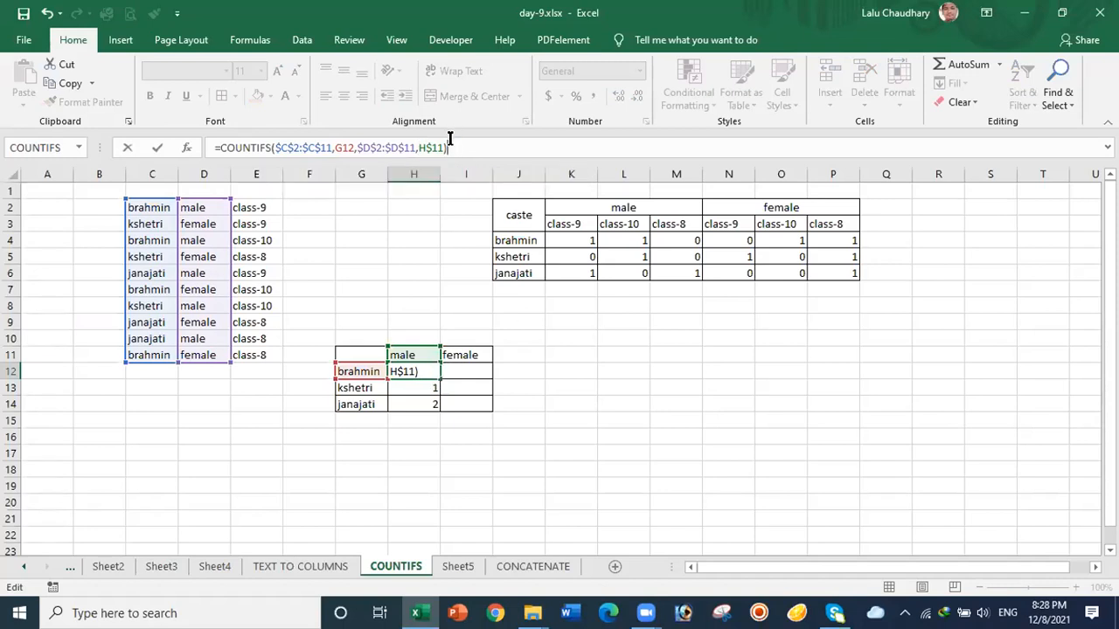
pyautogui.press('Return')
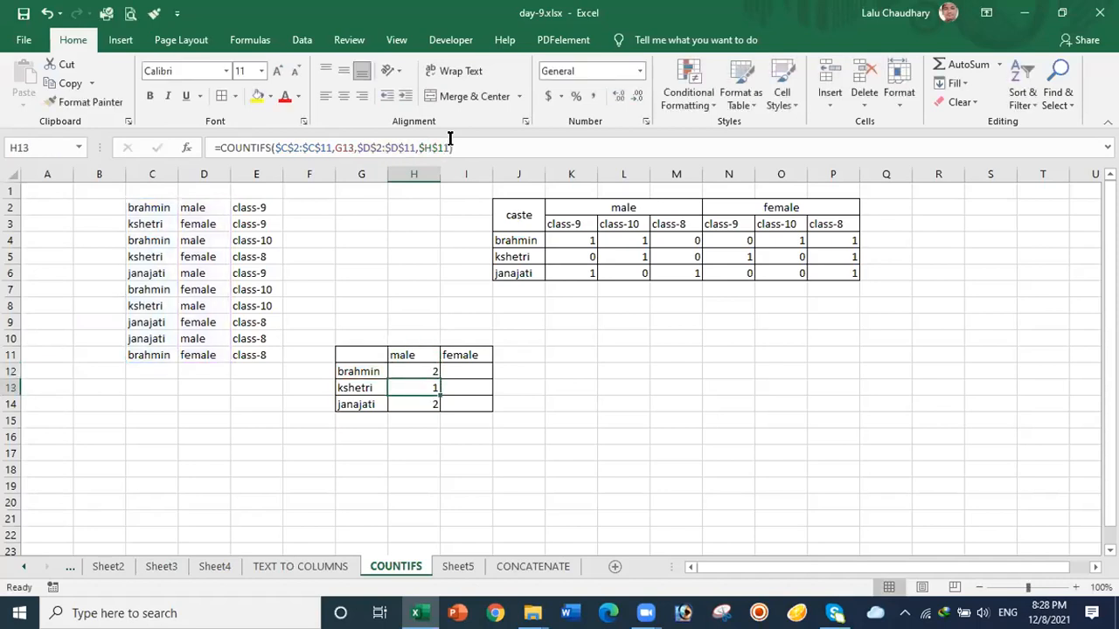
pyautogui.click(421, 371)
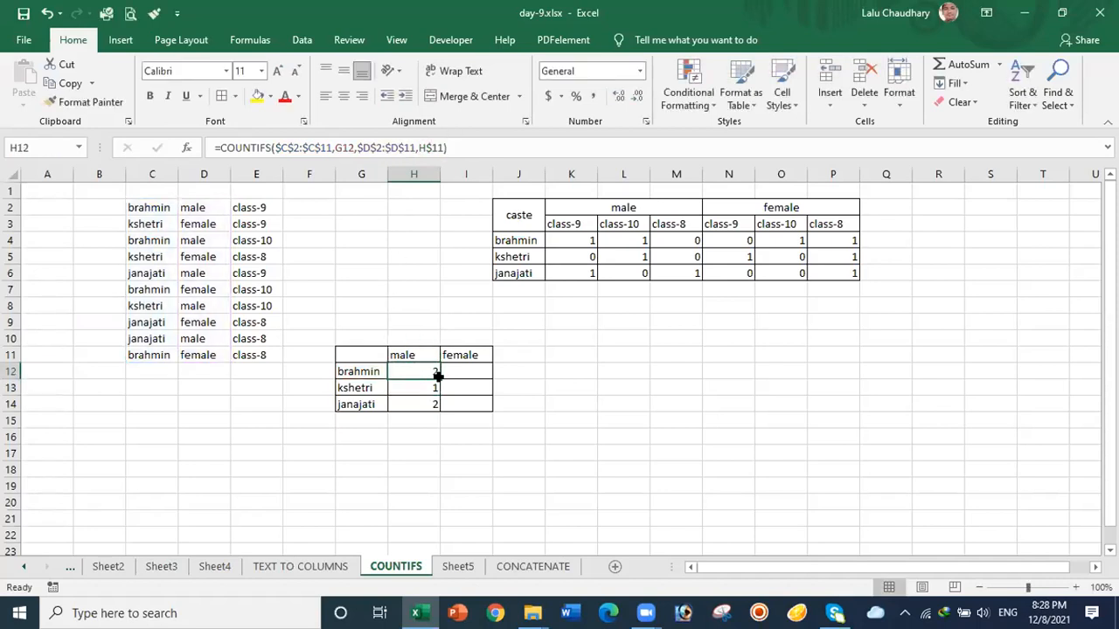
pyautogui.moveTo(438, 374); pyautogui.dragTo(437, 405)
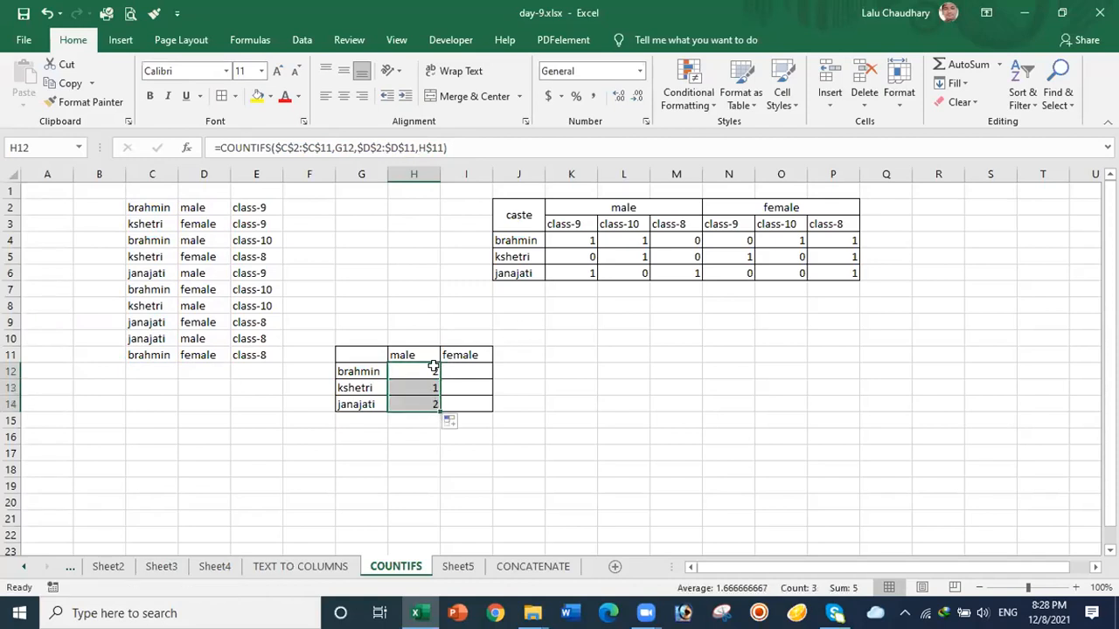
# Step: Fill the male count formula across to I12 and down to I14, which returns zeros
pyautogui.click(434, 368)
pyautogui.moveTo(440, 374); pyautogui.dragTo(479, 376)
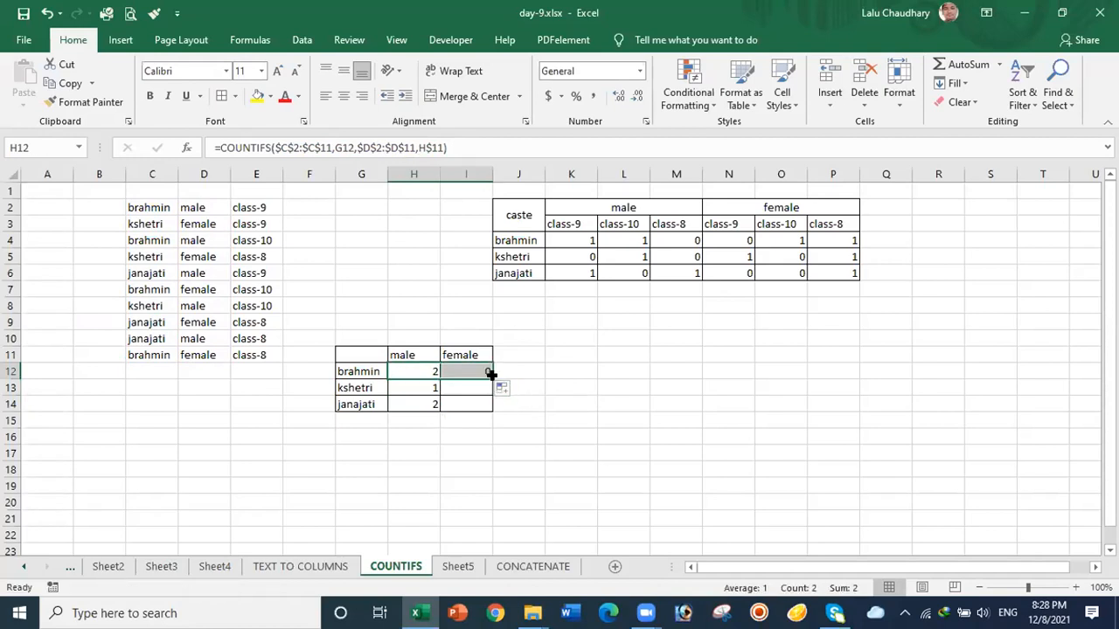
pyautogui.moveTo(492, 375); pyautogui.dragTo(491, 410)
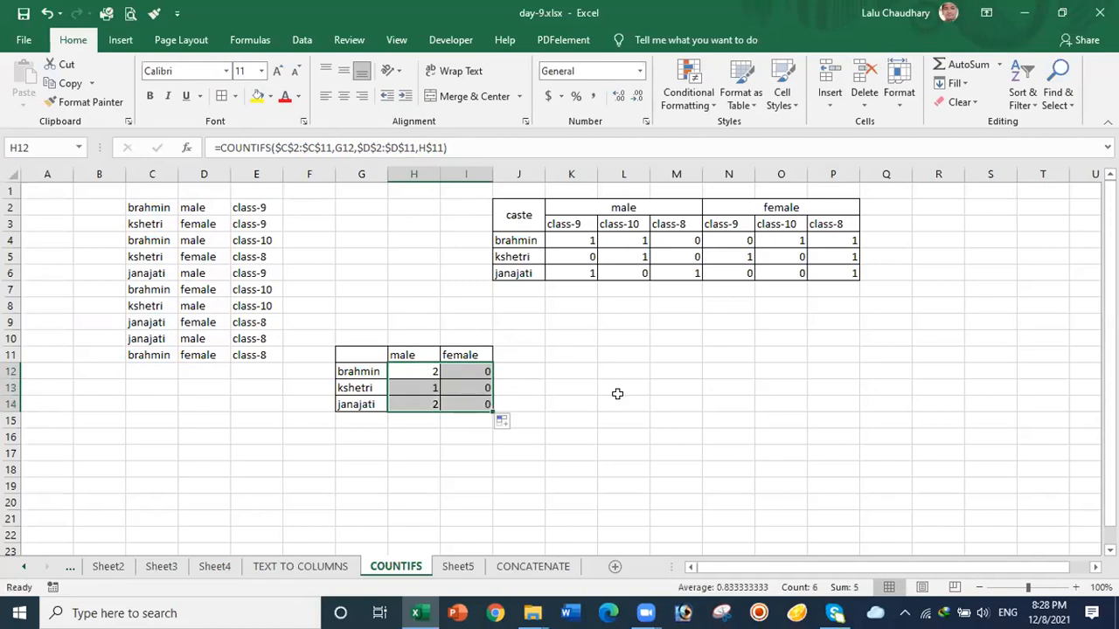
pyautogui.click(471, 368)
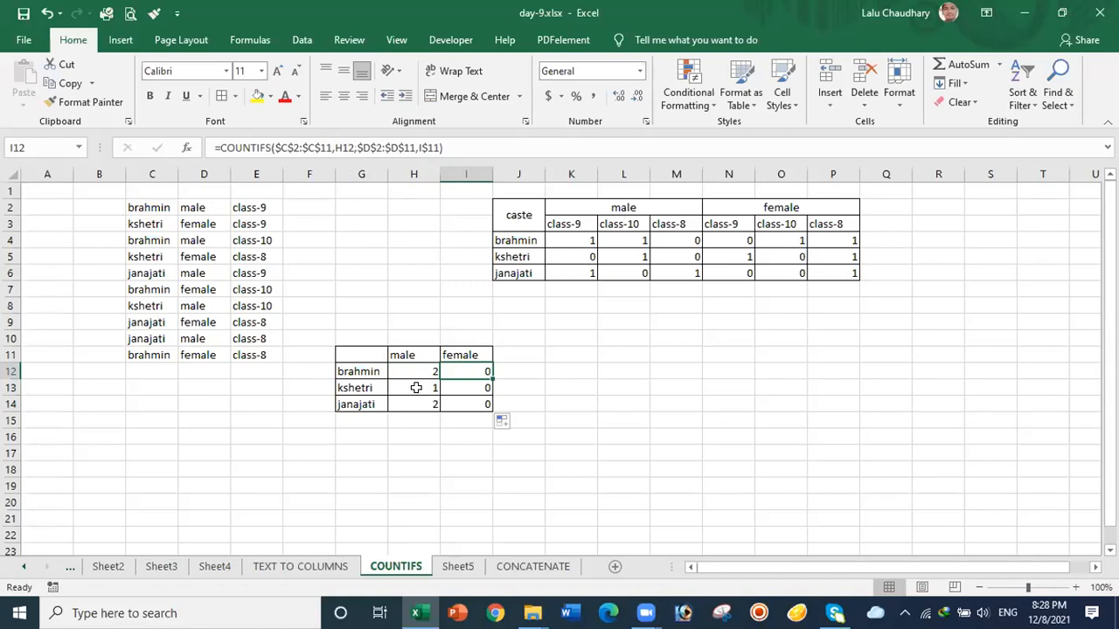
# Step: Reopen H12's COUNTIFS formula in the formula bar just before its G12 criterion
pyautogui.click(402, 366)
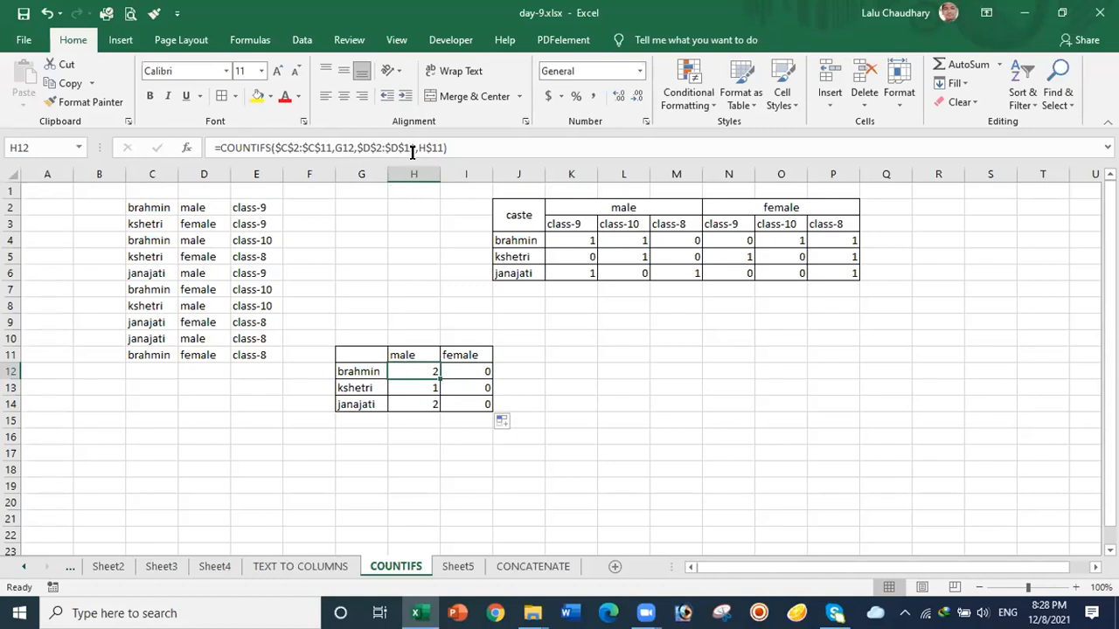
pyautogui.click(346, 148)
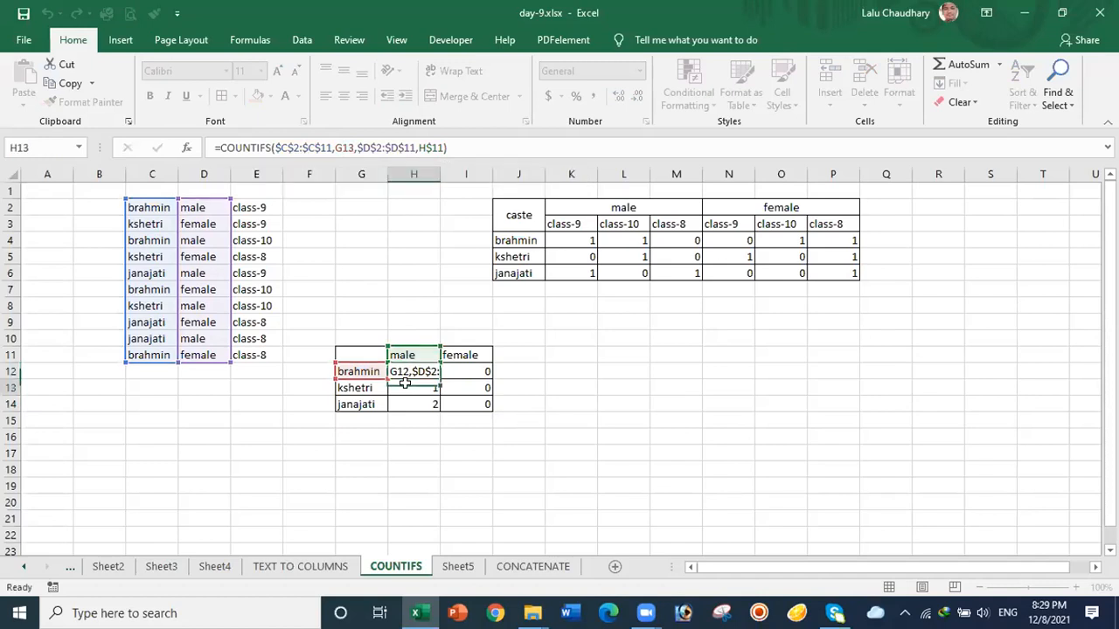
pyautogui.press('Return')
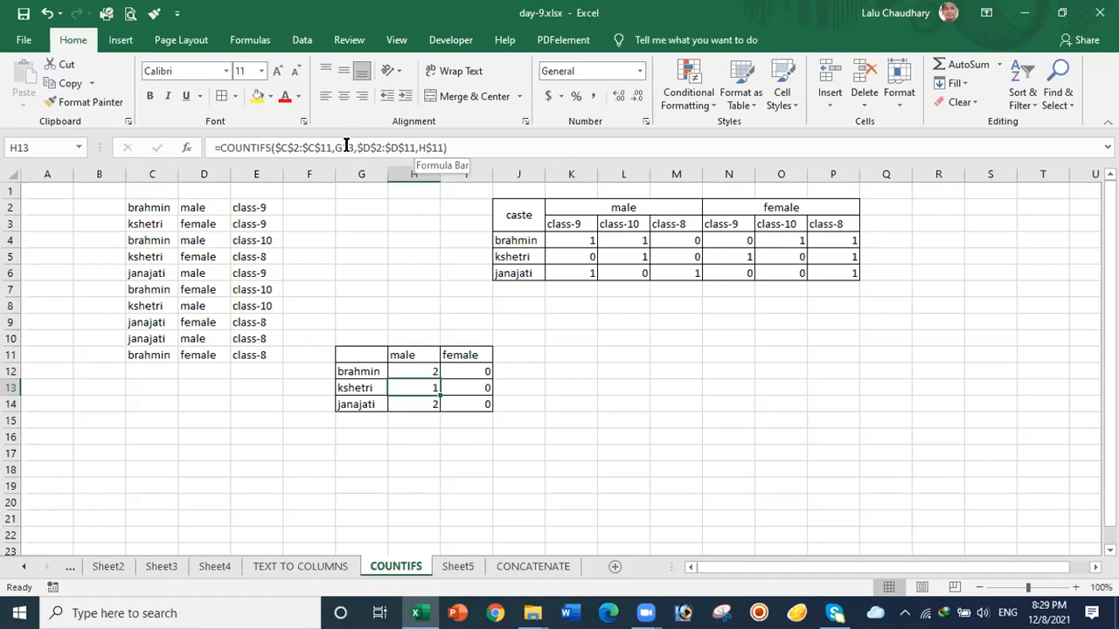
pyautogui.click(406, 373)
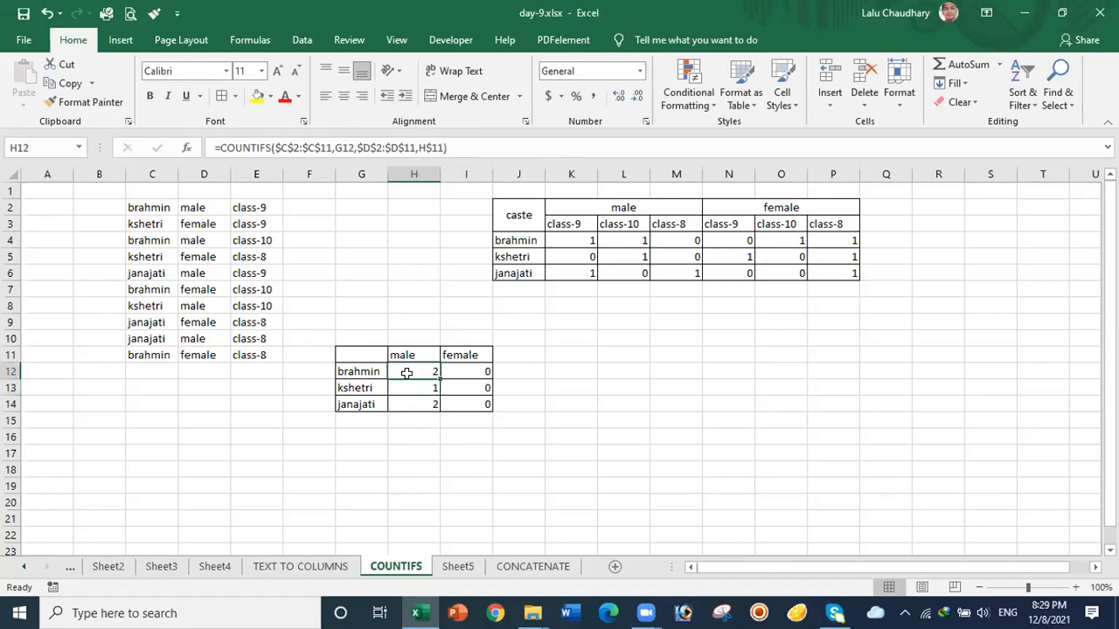
pyautogui.click(335, 147)
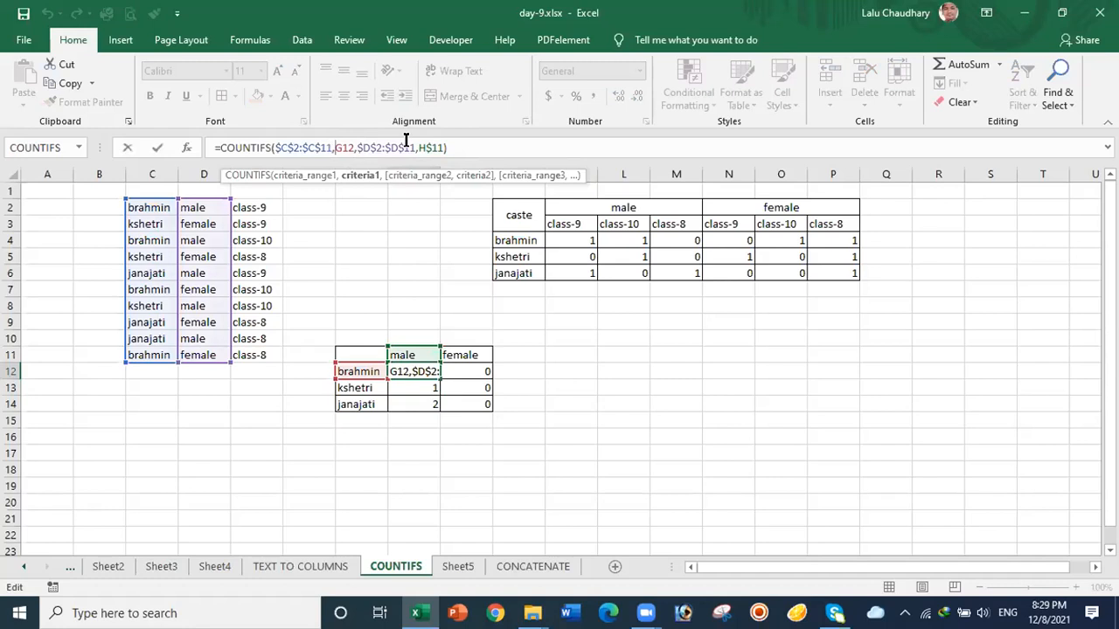
# Step: Lock the caste criterion as $G12 in H12 and fill it down the male column
pyautogui.write('$')
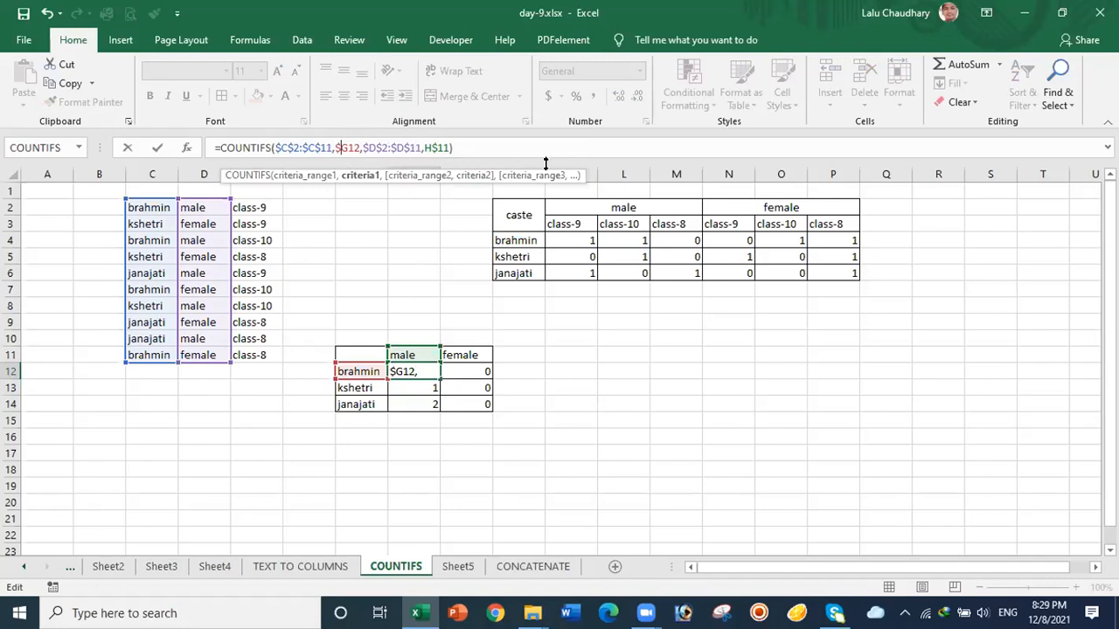
pyautogui.click(465, 147)
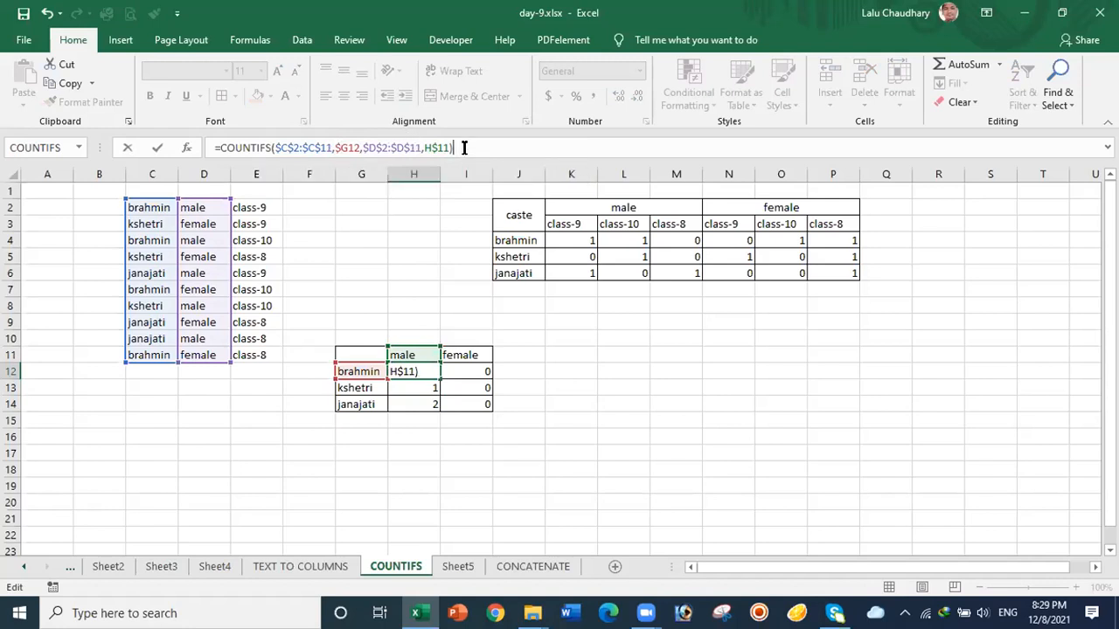
pyautogui.press('Return')
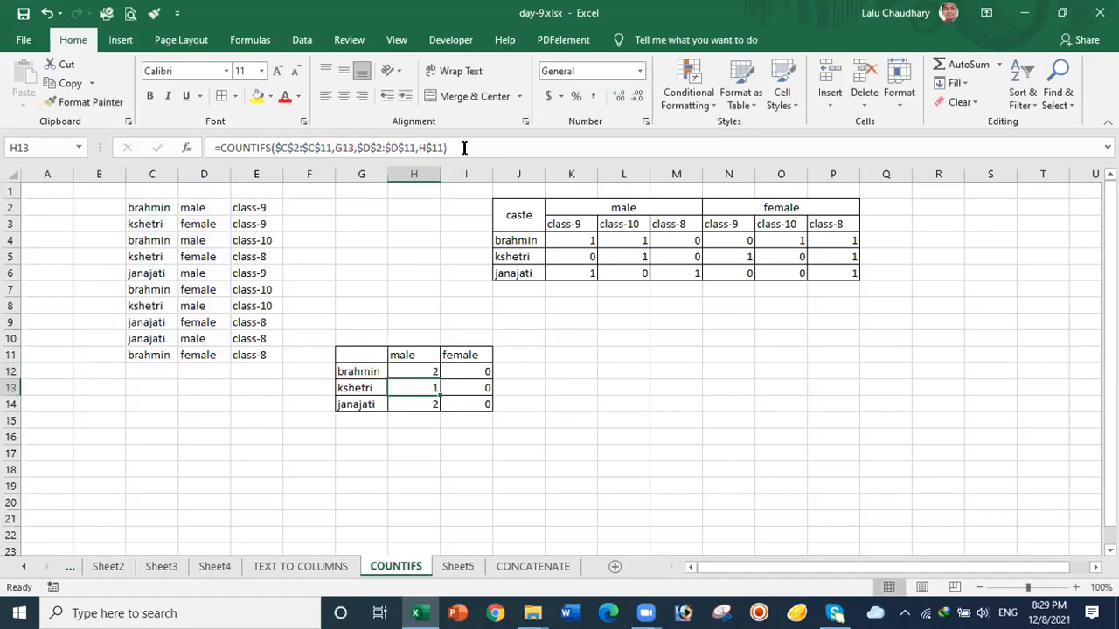
pyautogui.click(429, 372)
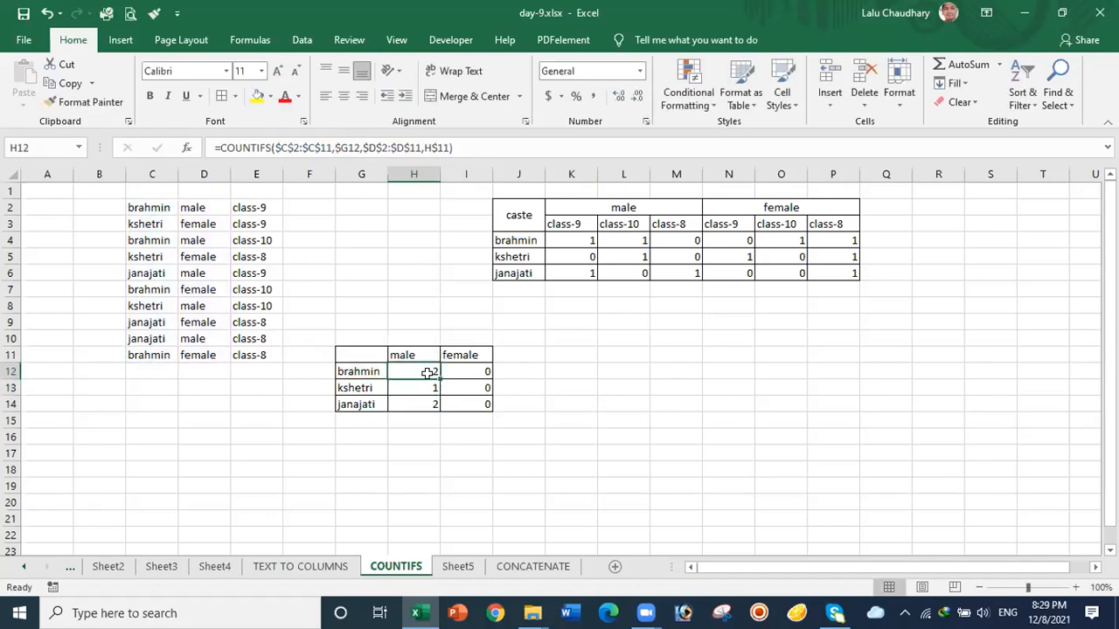
pyautogui.moveTo(439, 378); pyautogui.dragTo(438, 404)
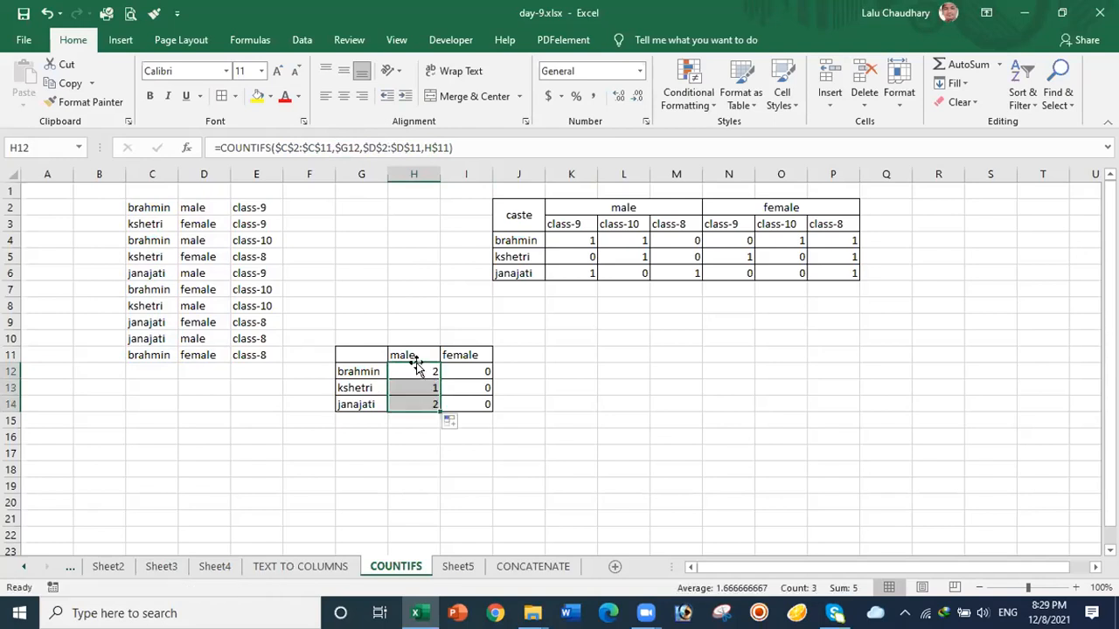
# Step: Copy the corrected formula into I12:I14, giving female counts 2, 2 and 1
pyautogui.doubleClick(419, 370)
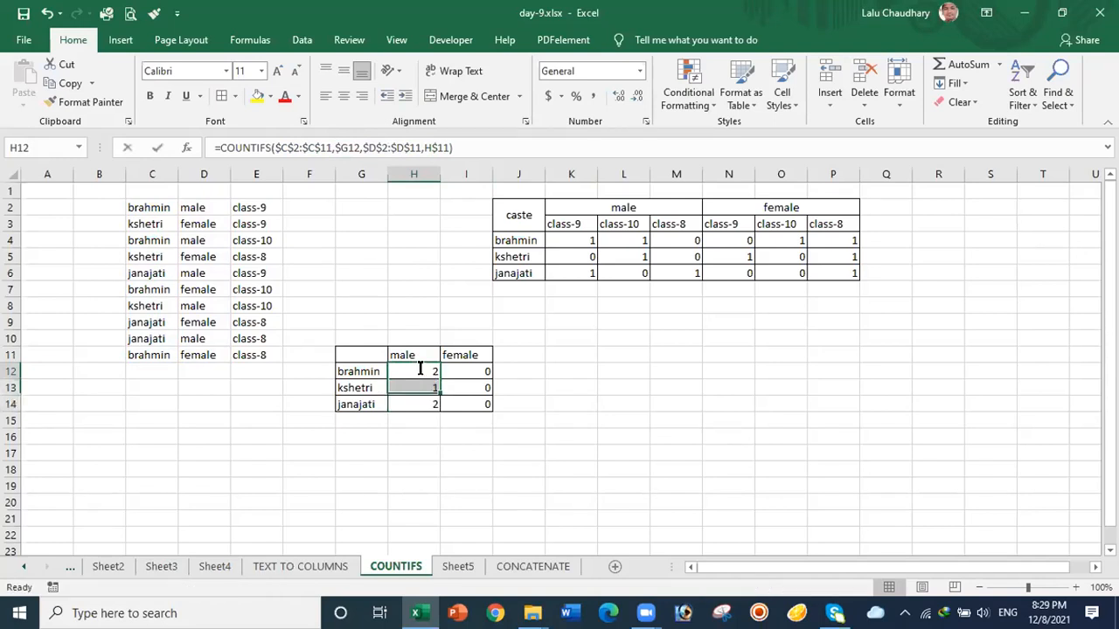
pyautogui.click(653, 365)
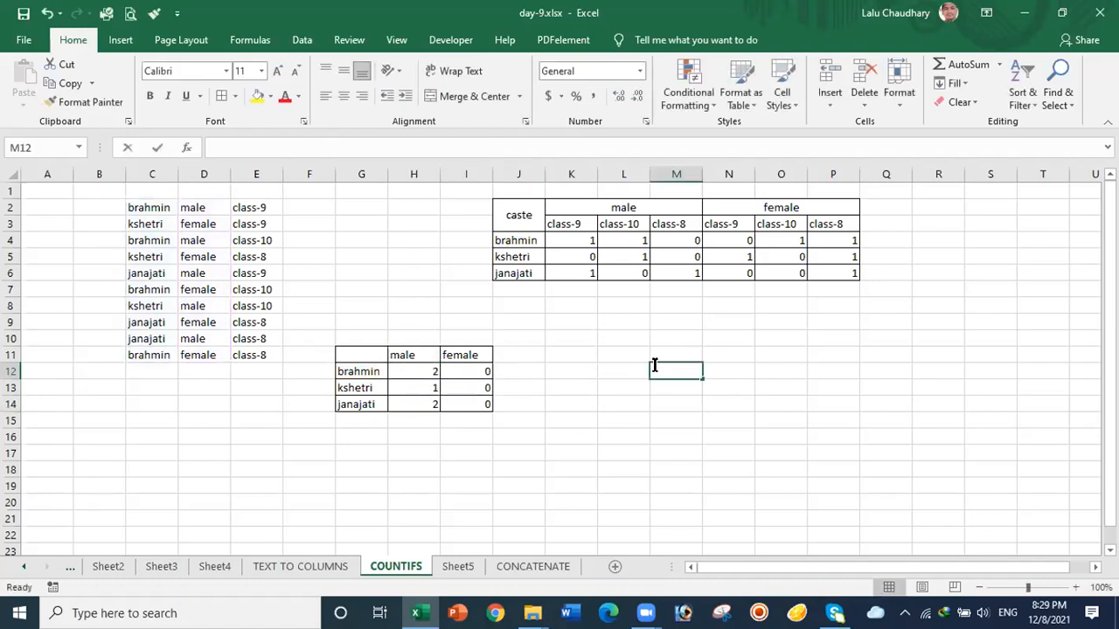
pyautogui.click(419, 373)
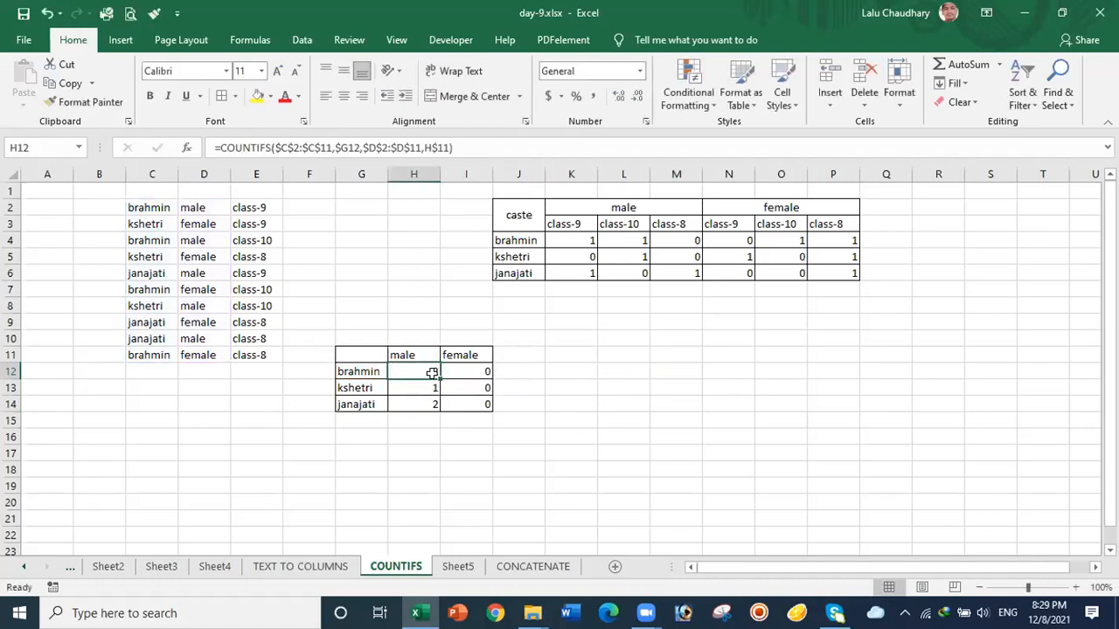
pyautogui.moveTo(458, 376); pyautogui.dragTo(488, 374)
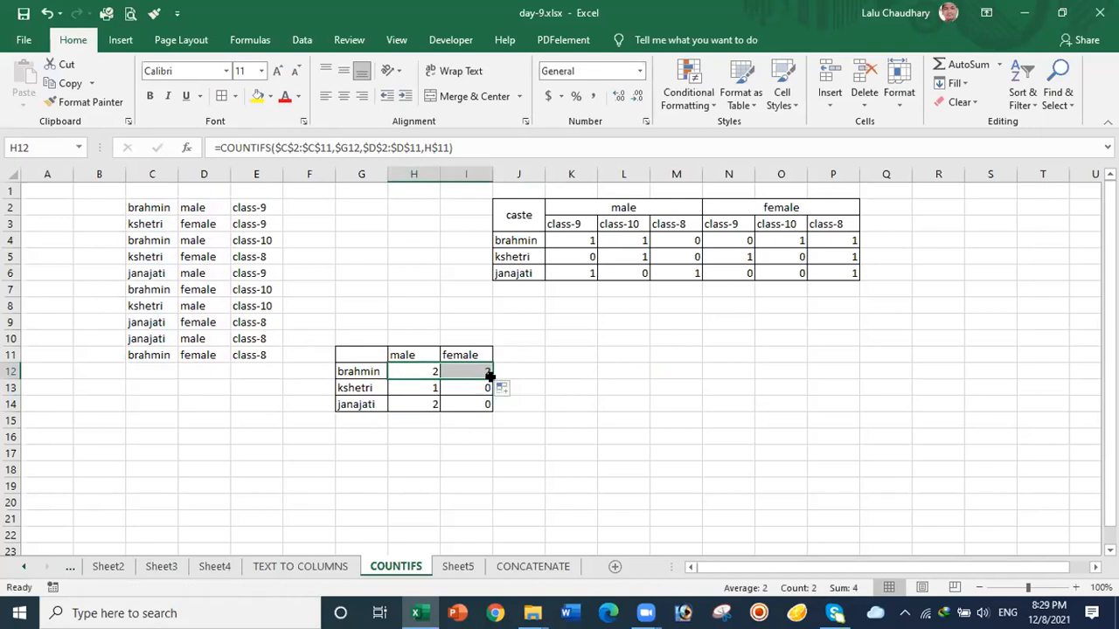
pyautogui.moveTo(491, 377); pyautogui.dragTo(490, 407)
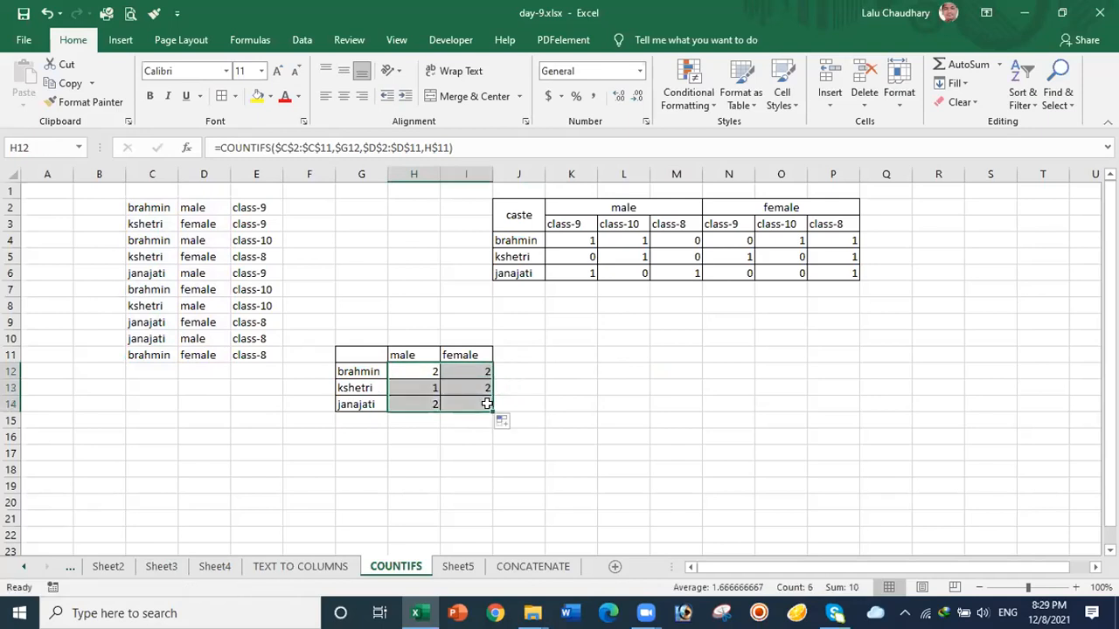
pyautogui.click(633, 408)
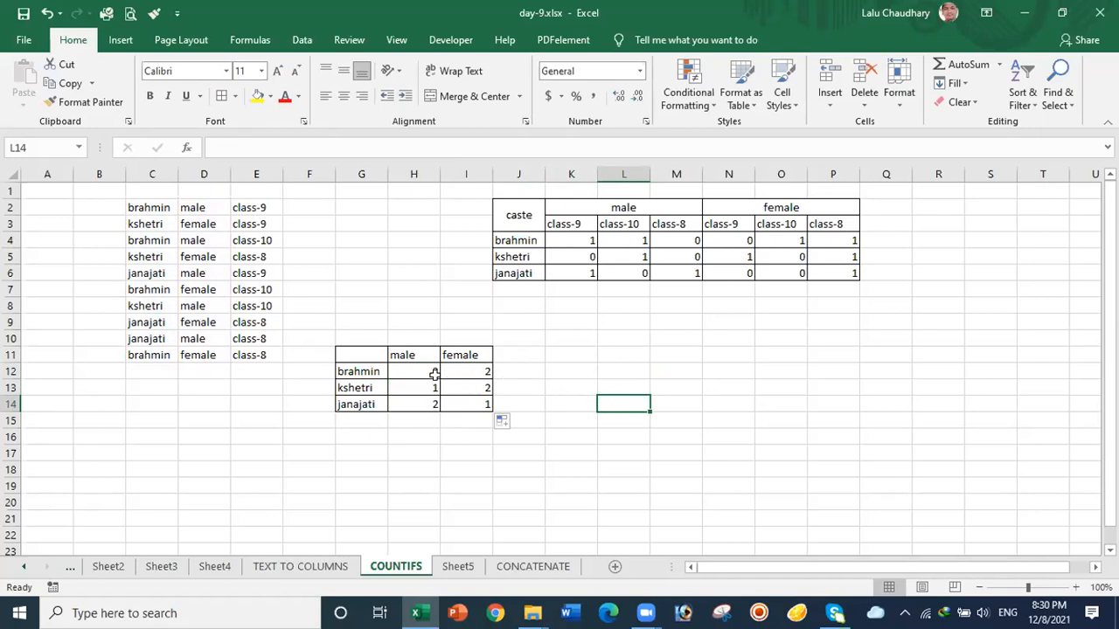
pyautogui.moveTo(407, 368); pyautogui.dragTo(469, 403)
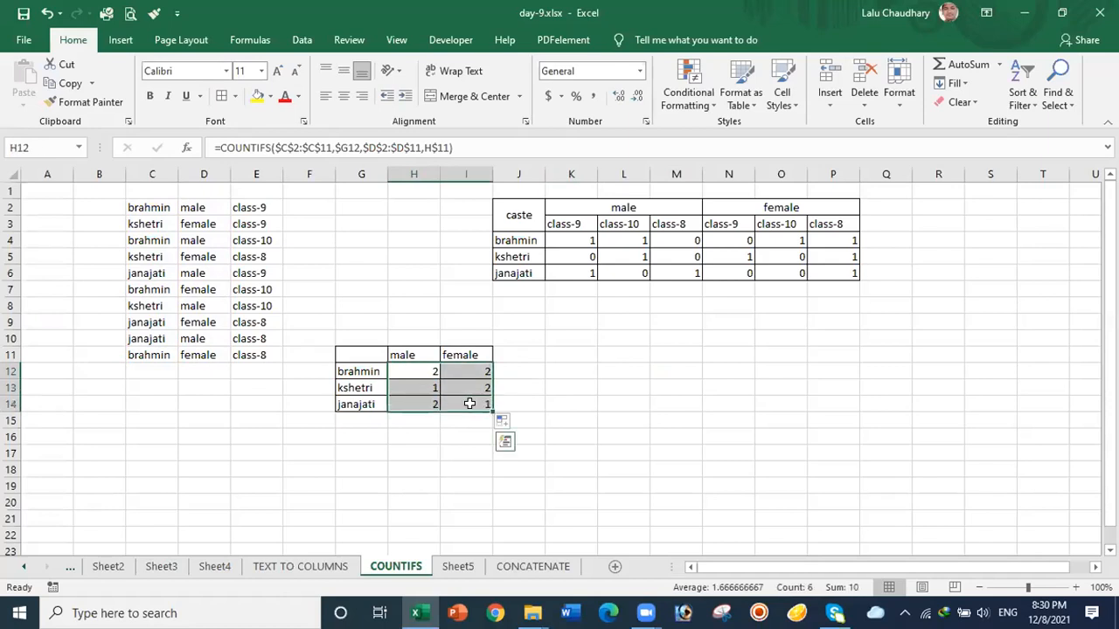
# Step: Clear the count cells and start a new COUNTIFS in H12 with range $C$2:$C$11
pyautogui.press('Delete')
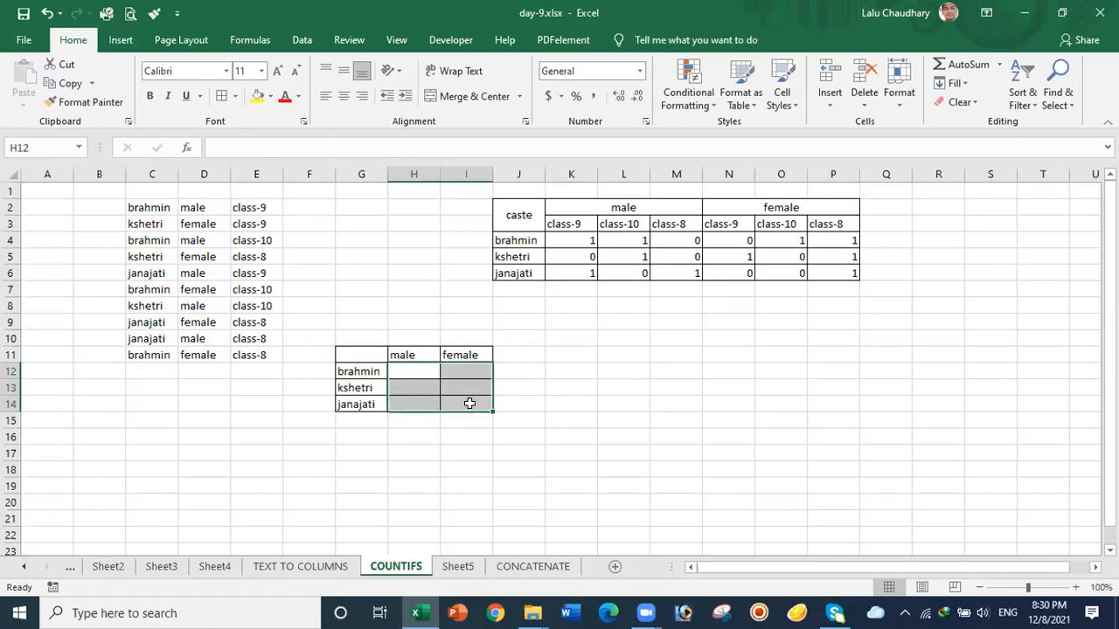
pyautogui.click(607, 400)
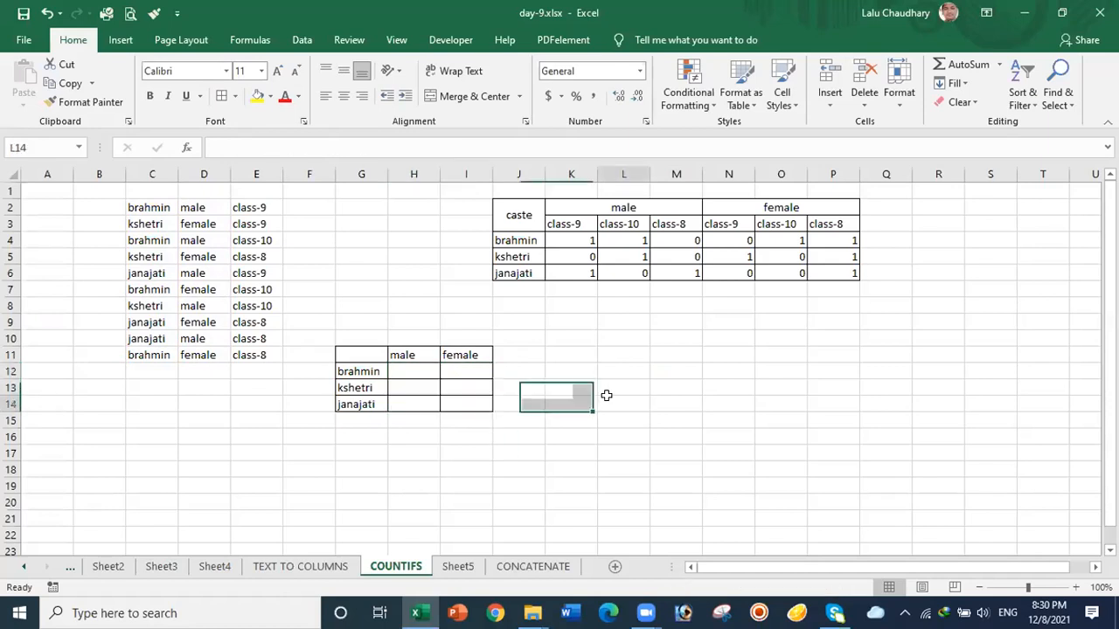
pyautogui.click(413, 367)
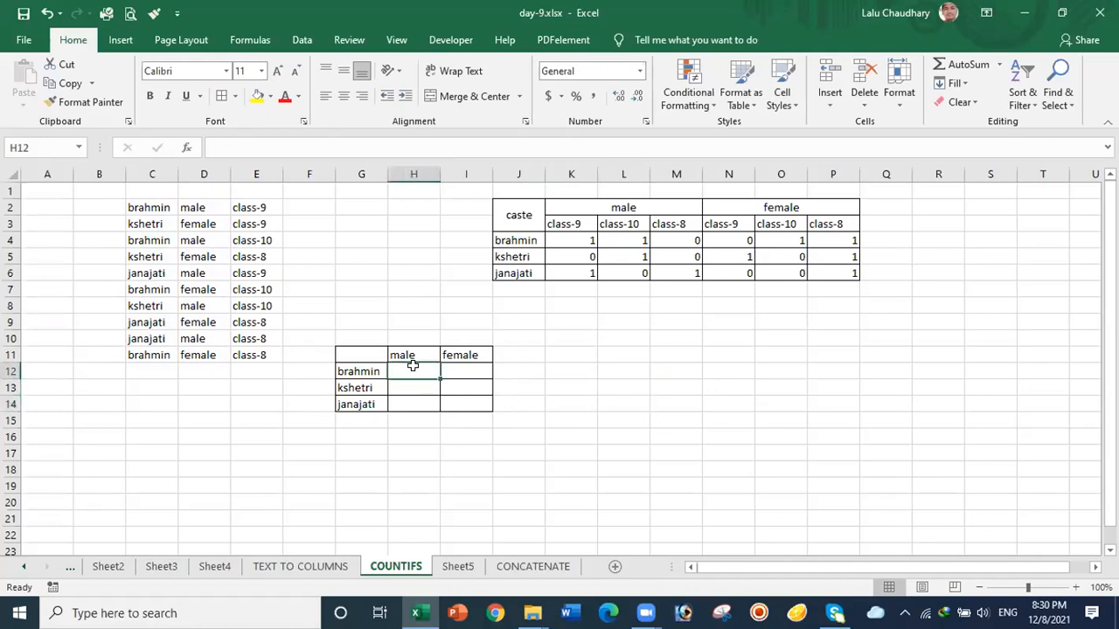
pyautogui.write('=')
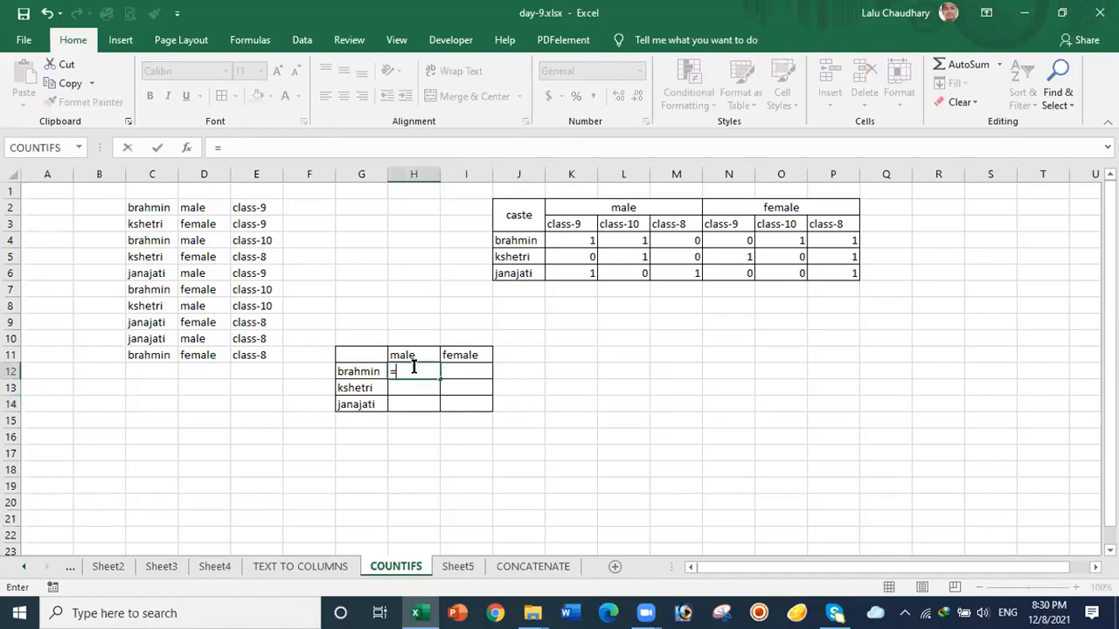
pyautogui.write('coun')
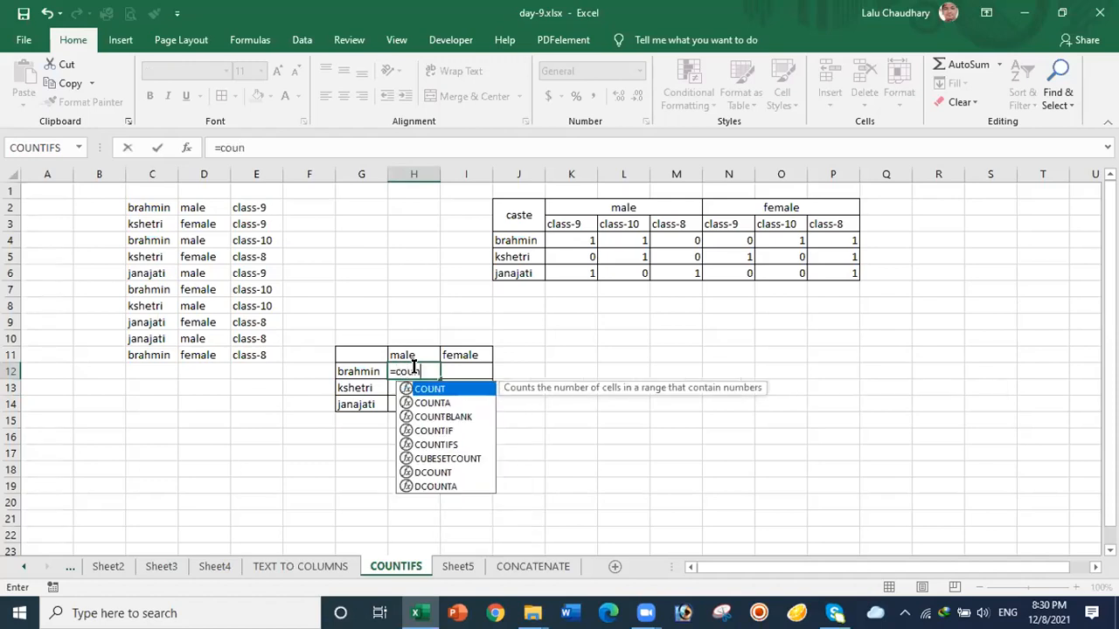
pyautogui.write('tif')
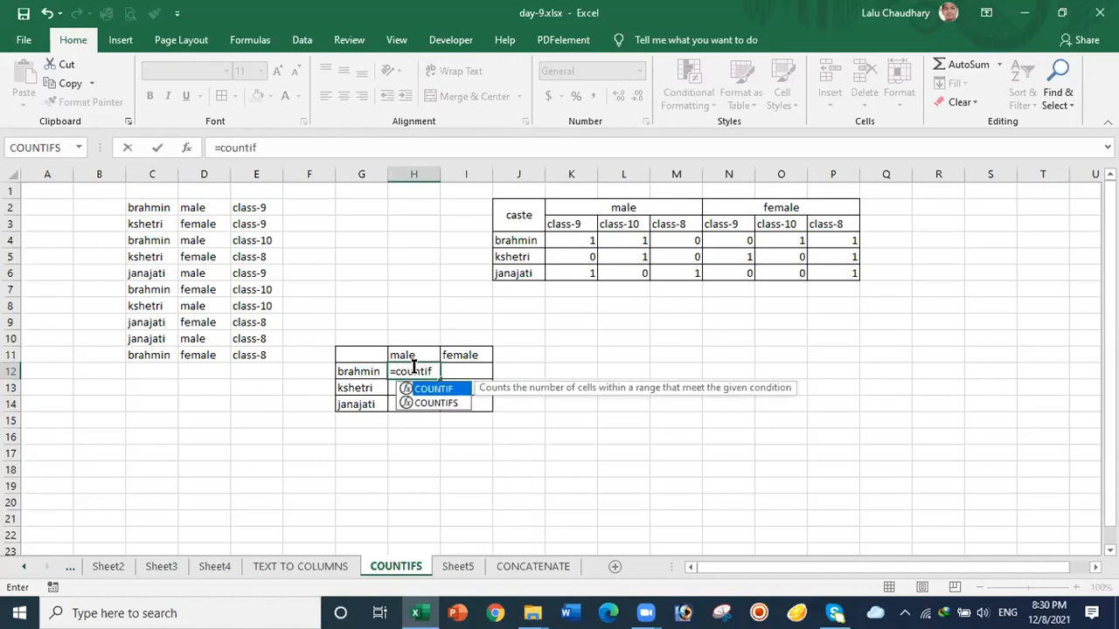
pyautogui.write('s')
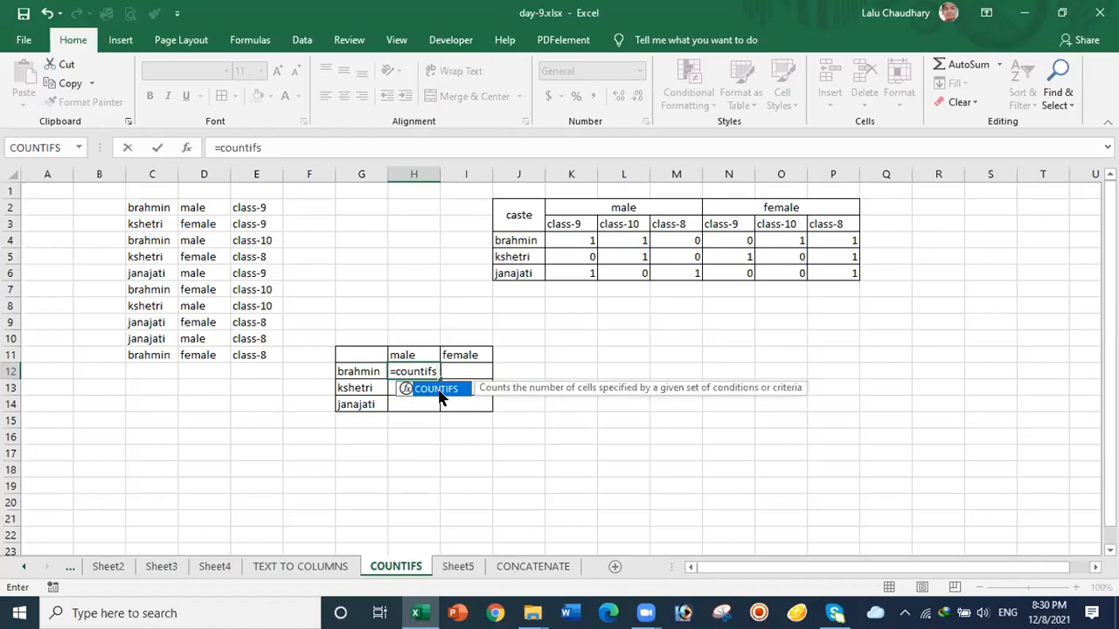
pyautogui.doubleClick(440, 390)
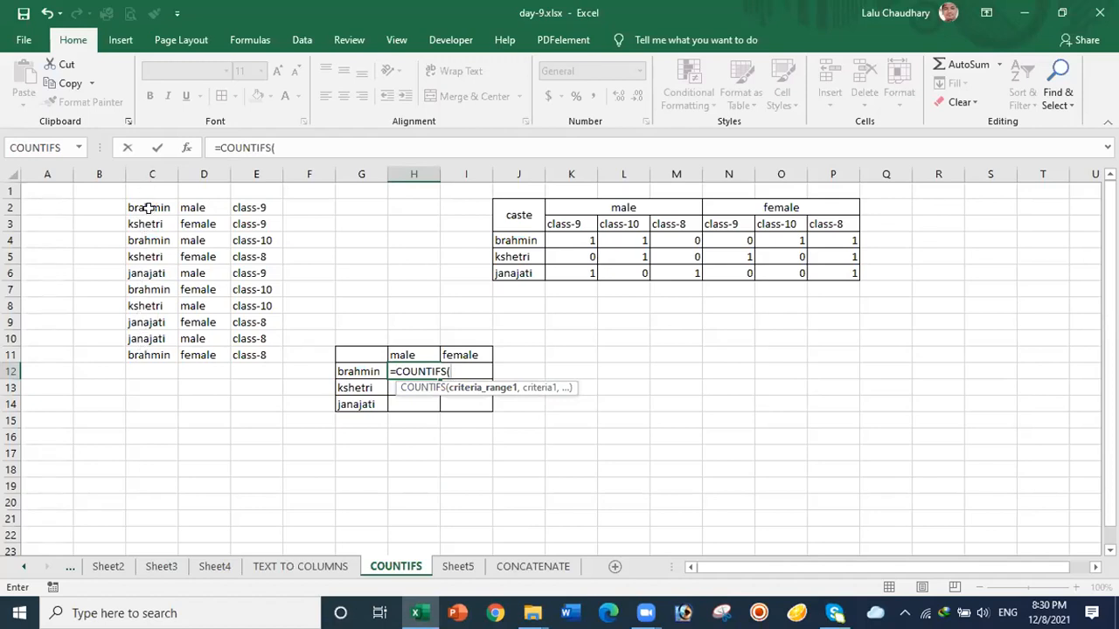
pyautogui.moveTo(147, 202); pyautogui.dragTo(150, 349)
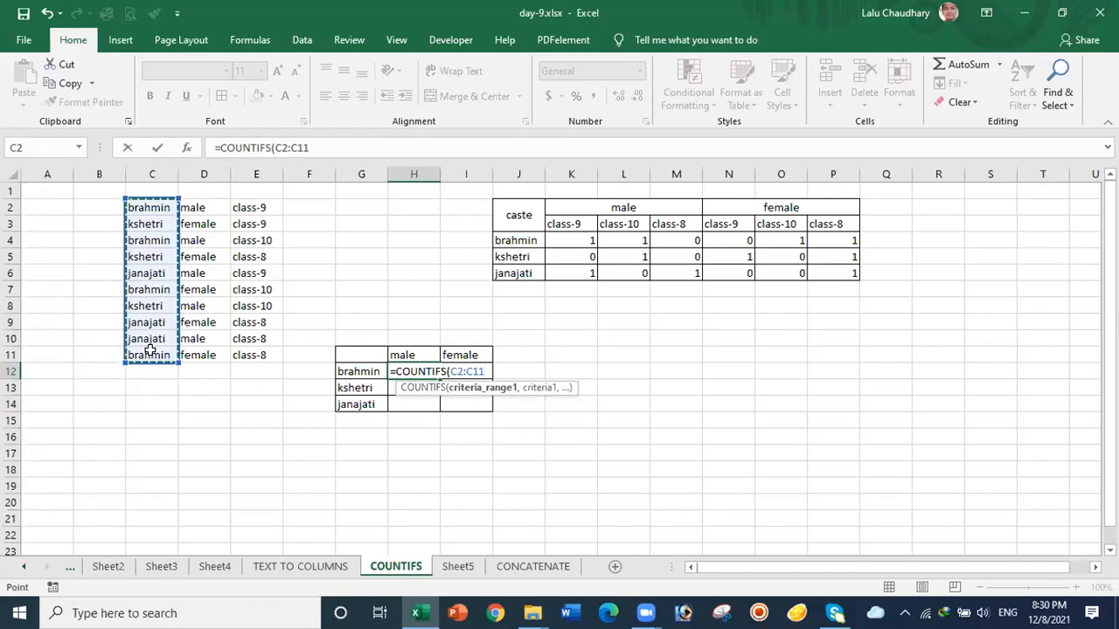
pyautogui.press('F4')
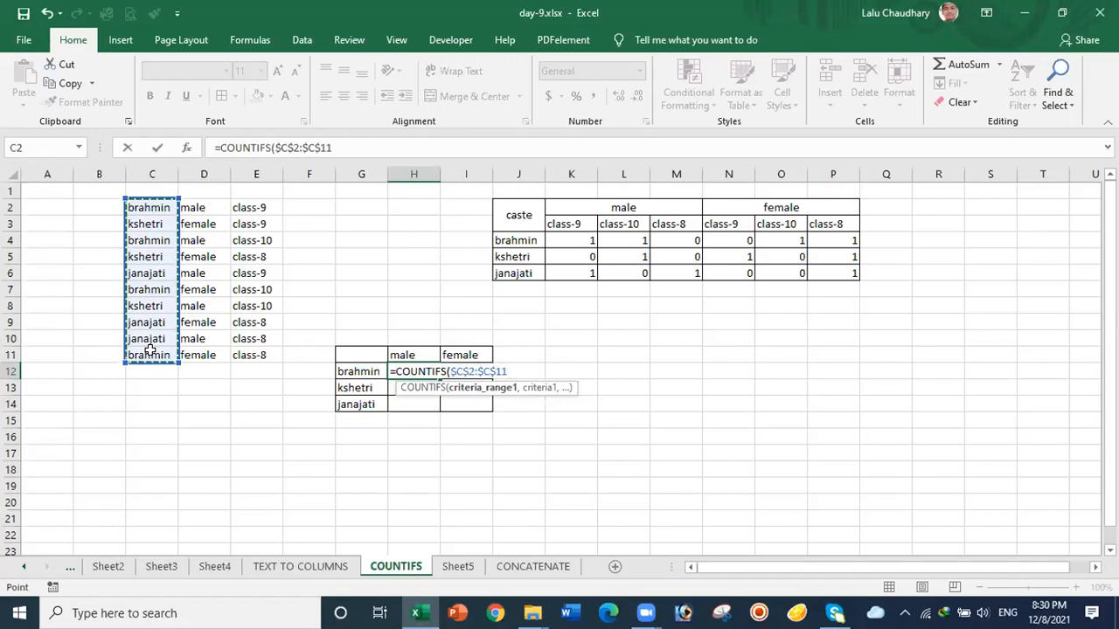
pyautogui.write(',')
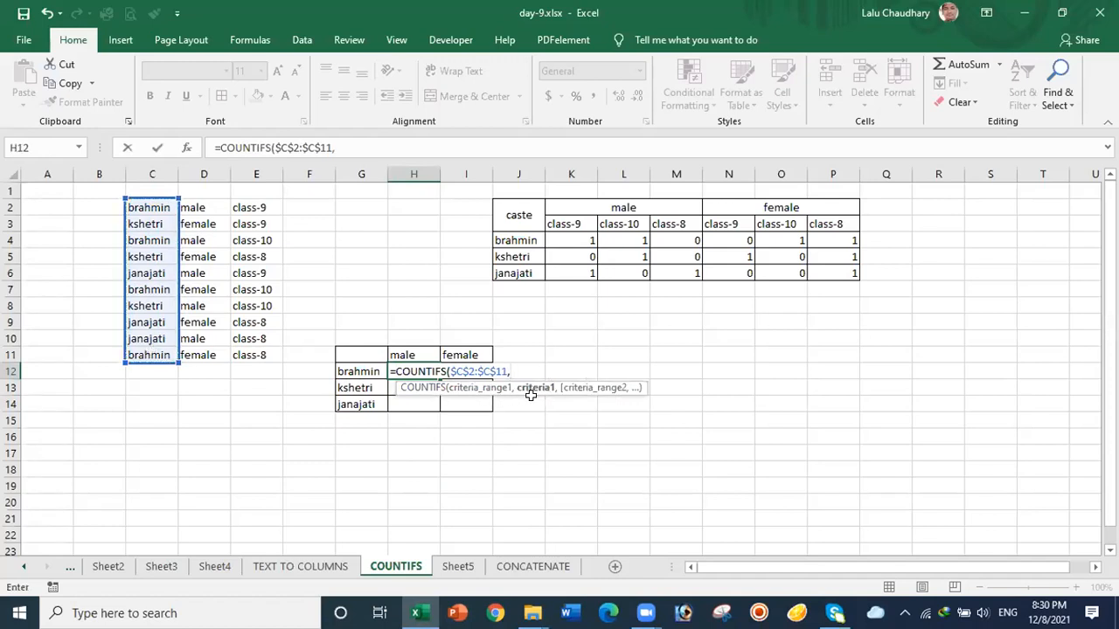
# Step: Complete it with criteria G12, $D$2:$D$11 and H11, returning 2 brahmin males
pyautogui.click(361, 370)
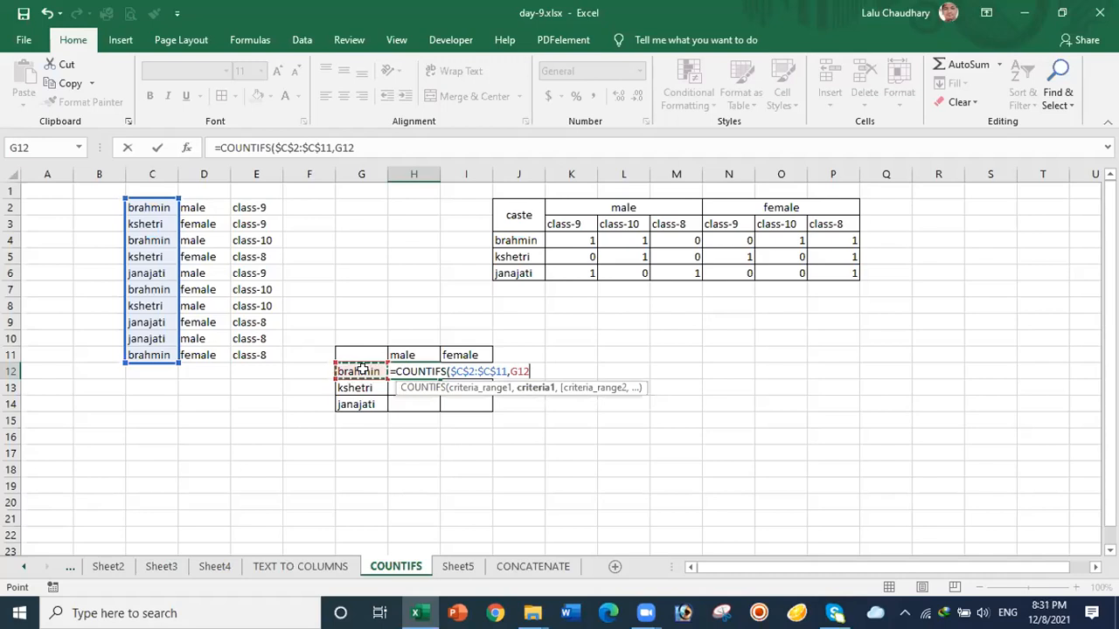
pyautogui.write(',')
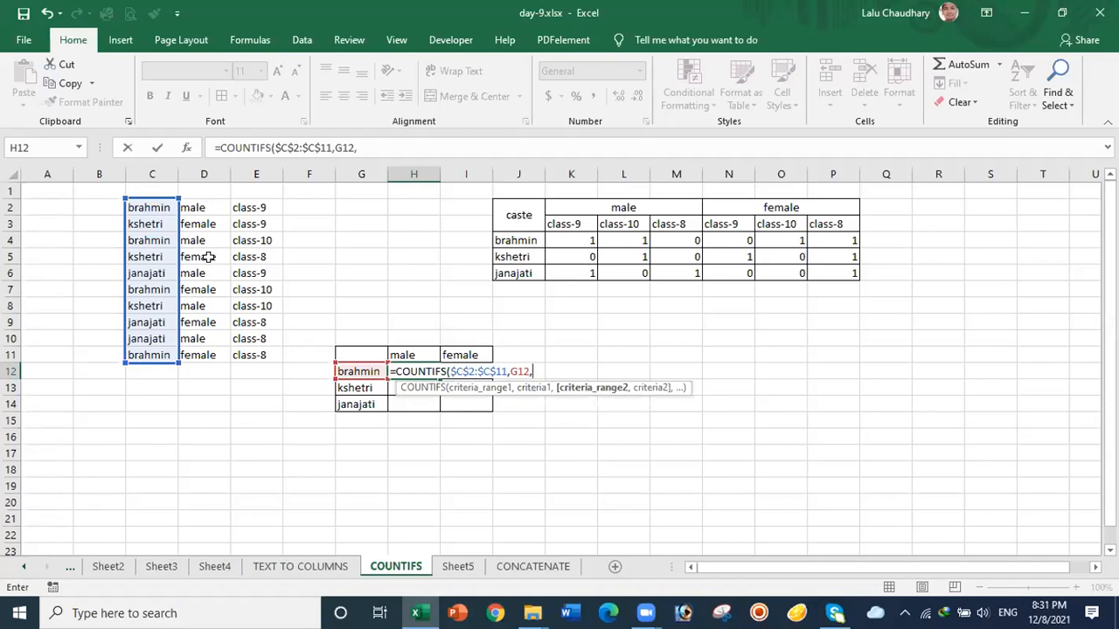
pyautogui.moveTo(203, 206); pyautogui.dragTo(207, 351)
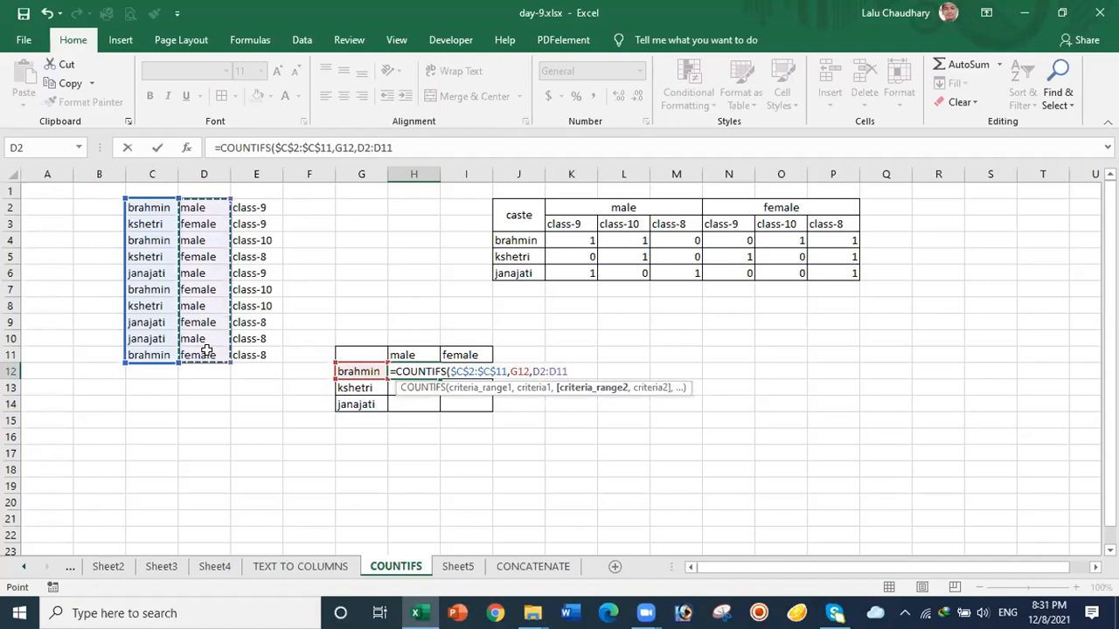
pyautogui.press('F4')
pyautogui.write(',')
pyautogui.click(409, 355)
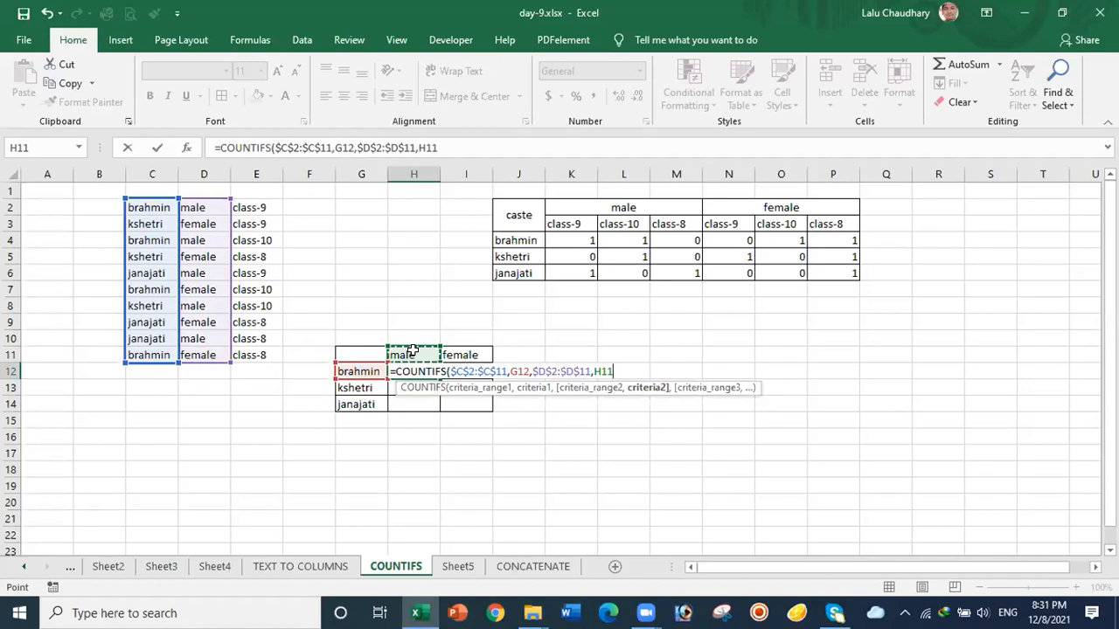
pyautogui.write(')')
pyautogui.press('Return')
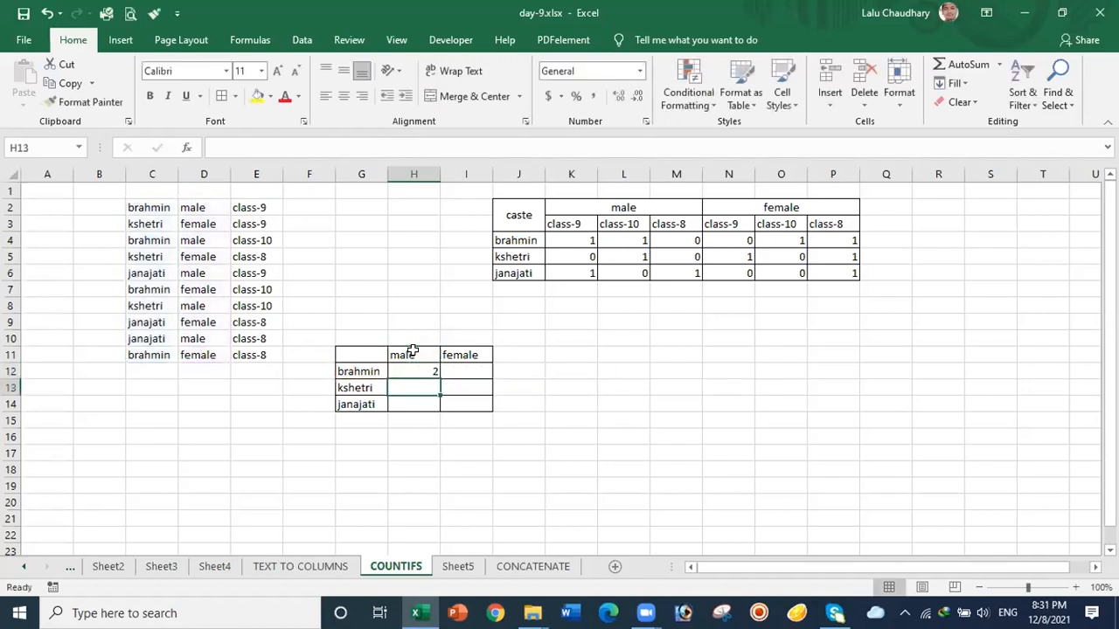
pyautogui.click(413, 370)
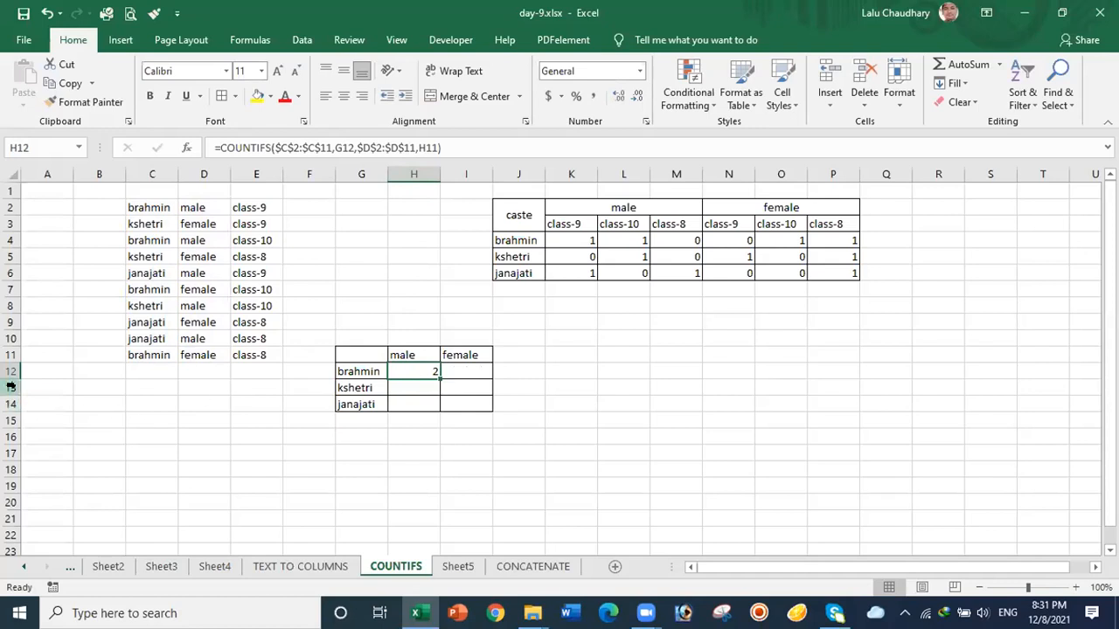
pyautogui.click(415, 400)
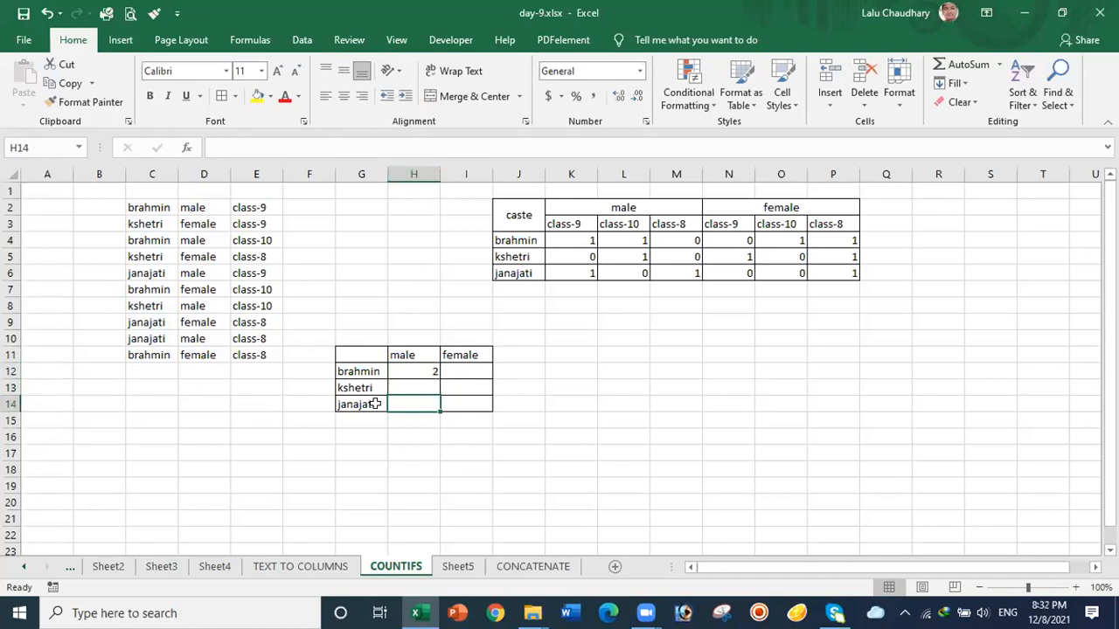
pyautogui.click(406, 382)
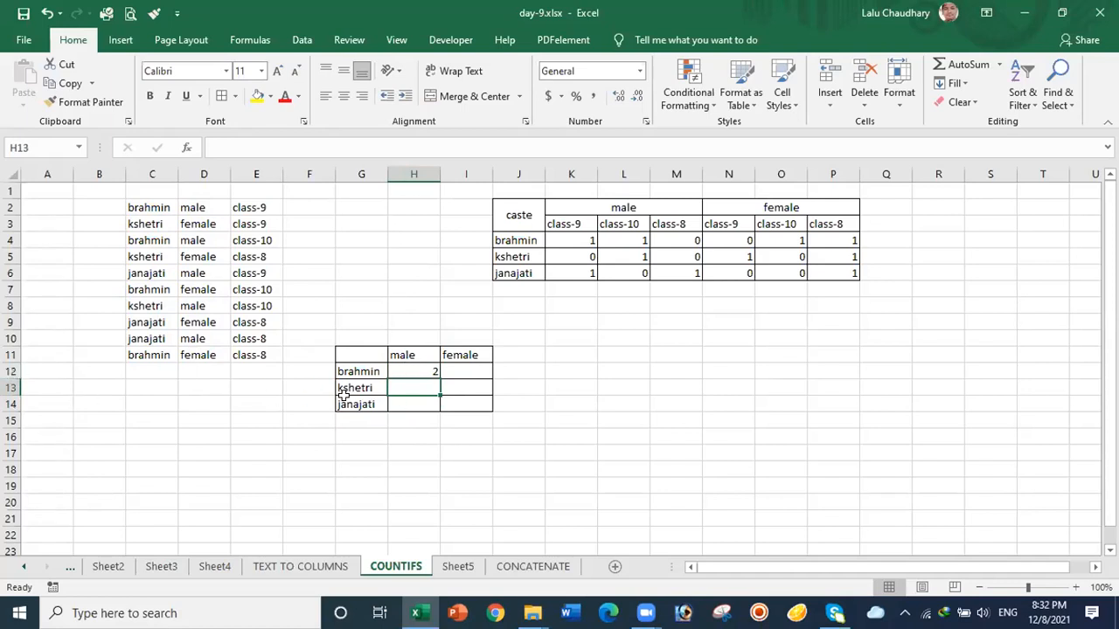
pyautogui.click(415, 369)
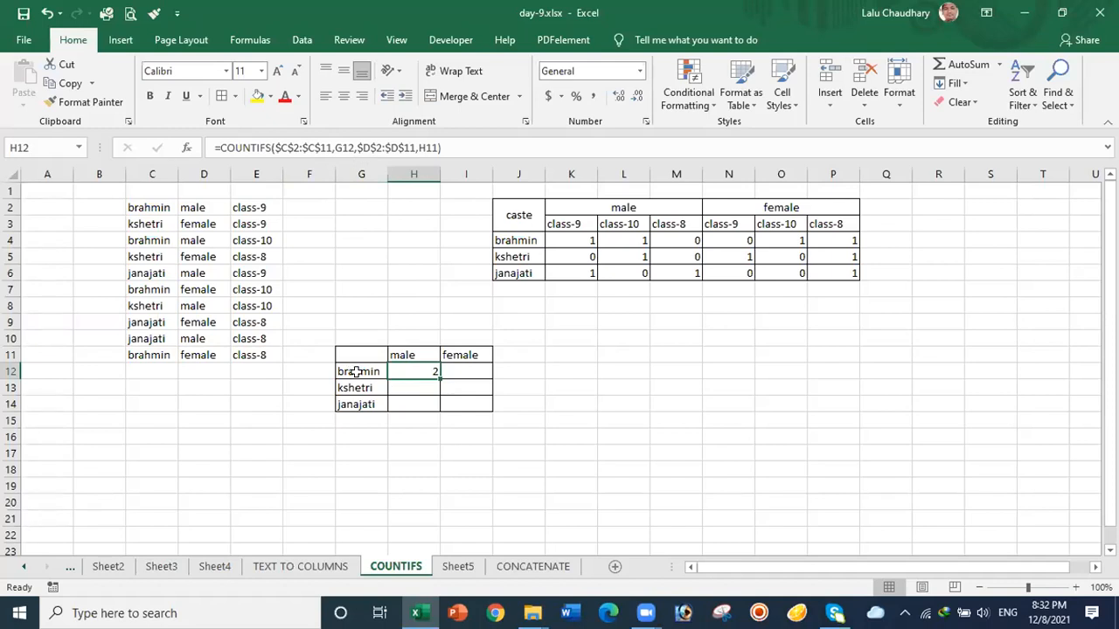
pyautogui.click(395, 388)
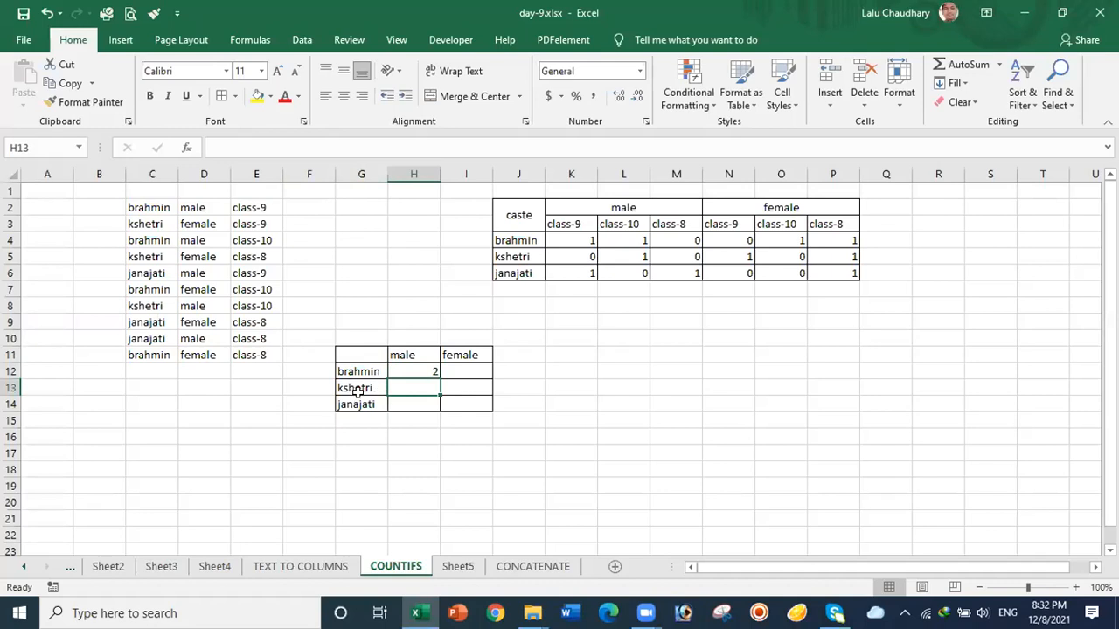
pyautogui.click(403, 402)
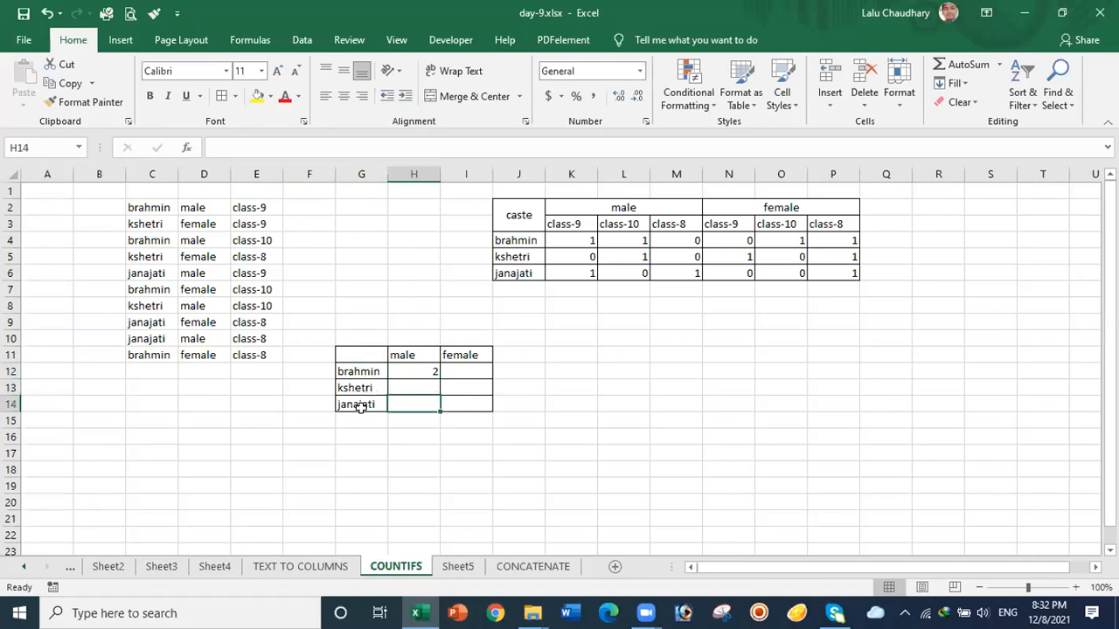
pyautogui.click(397, 384)
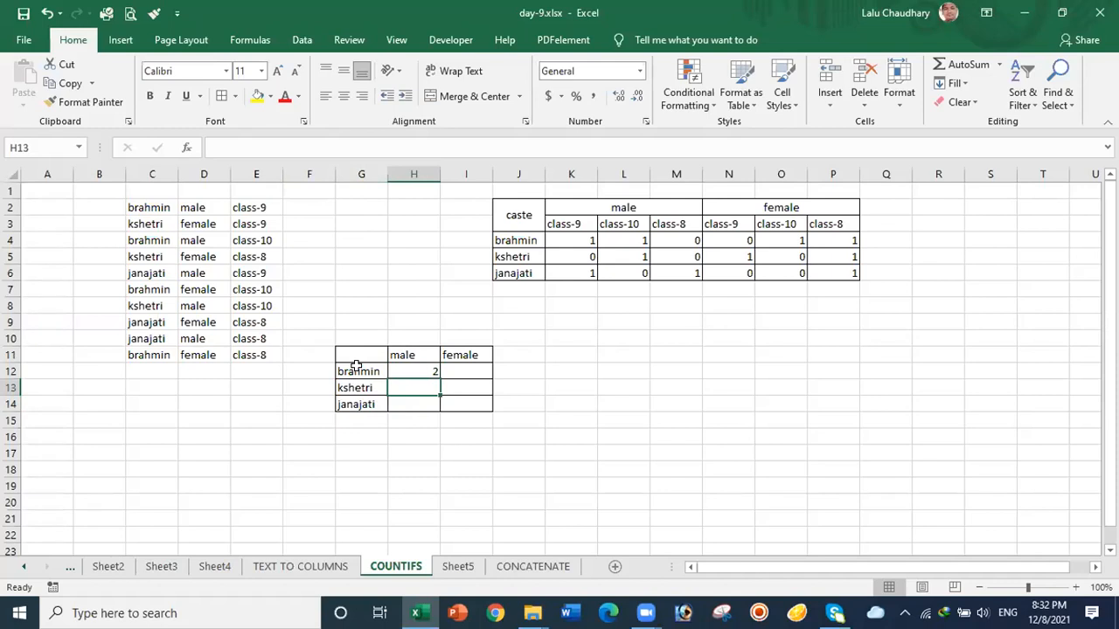
pyautogui.click(409, 368)
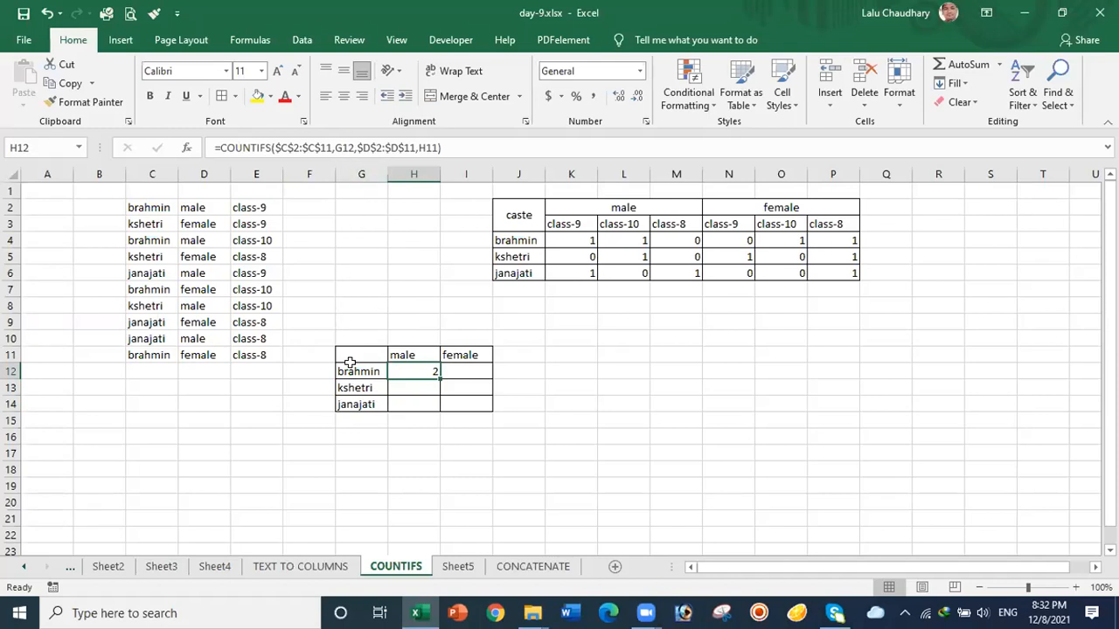
pyautogui.click(413, 390)
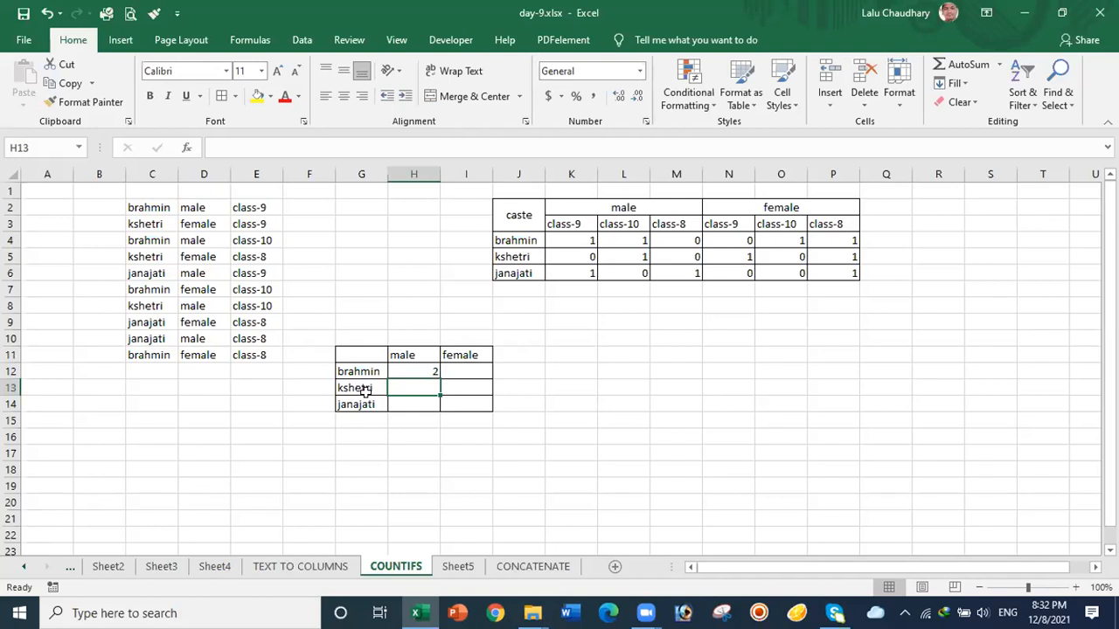
pyautogui.click(410, 405)
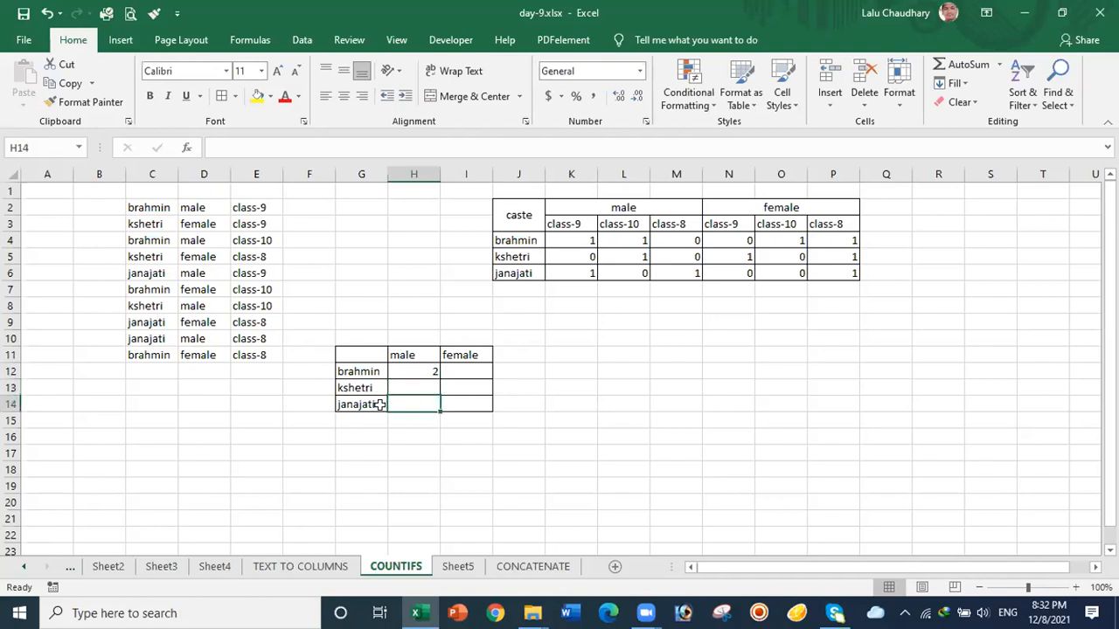
pyautogui.click(407, 369)
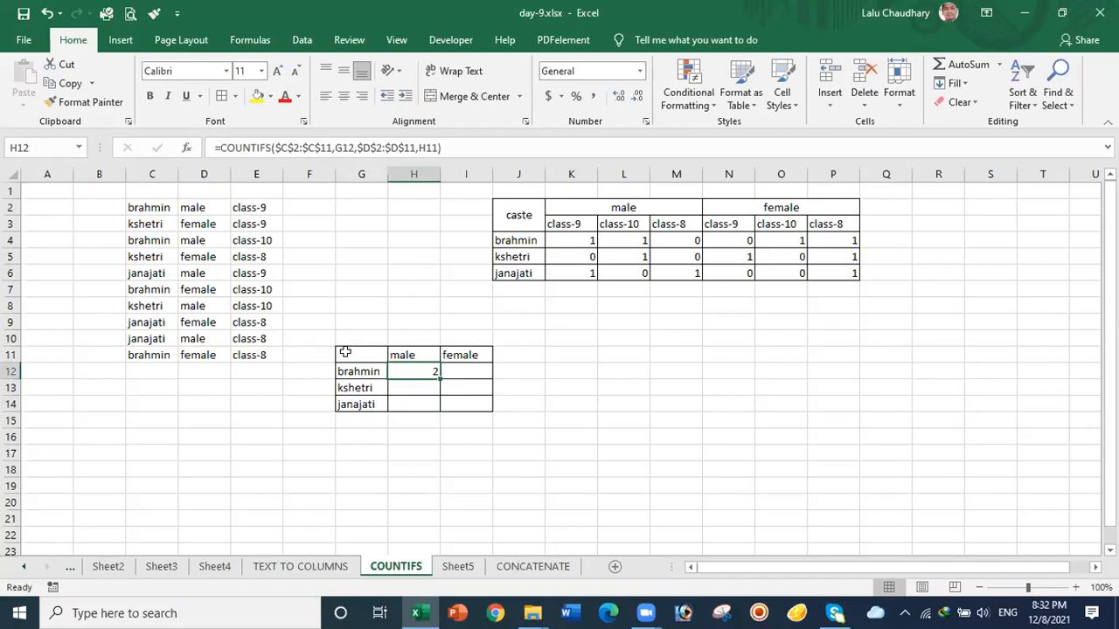
# Step: Lock H12's caste reference as $G12, then copy the formula to I12, showing 2 brahmin females
pyautogui.click(333, 146)
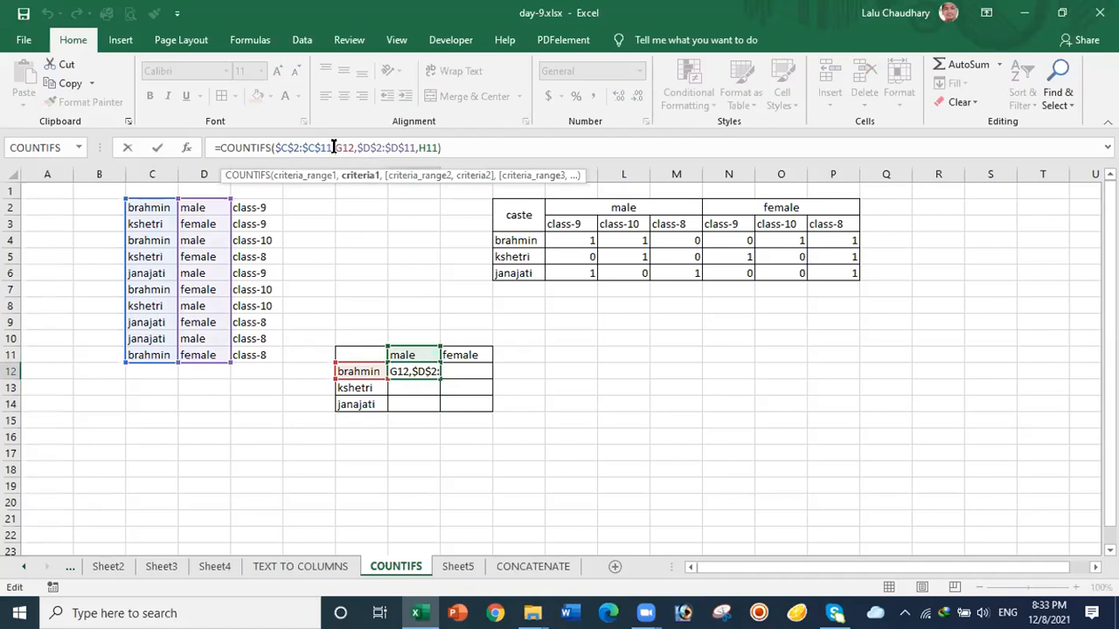
pyautogui.write('$')
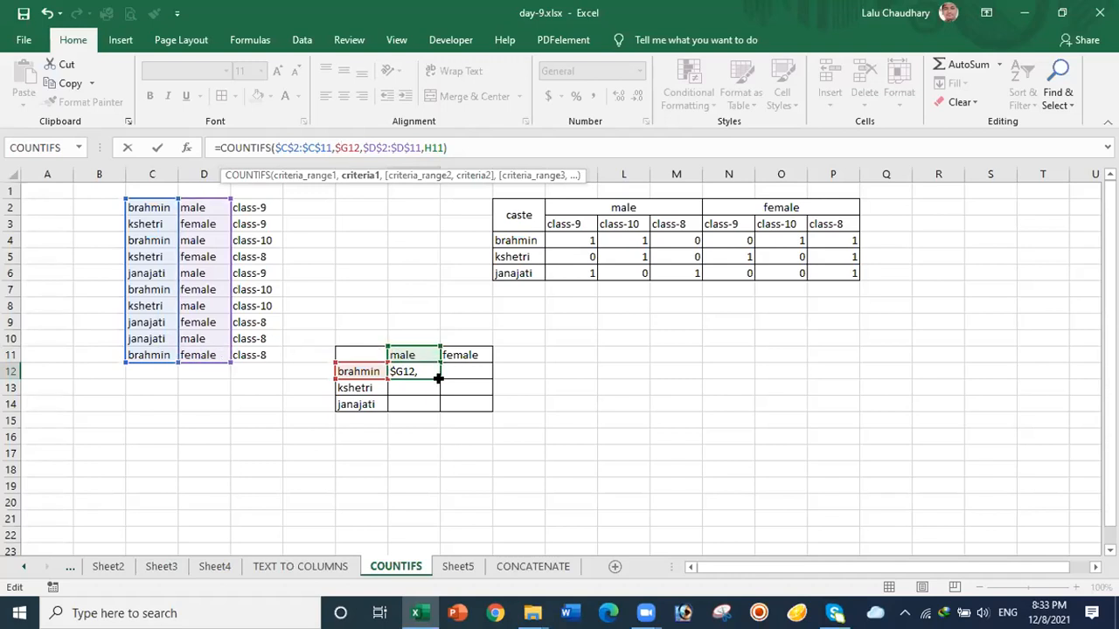
pyautogui.hotkey('ctrl', 'Return')
pyautogui.moveTo(439, 378); pyautogui.dragTo(473, 379)
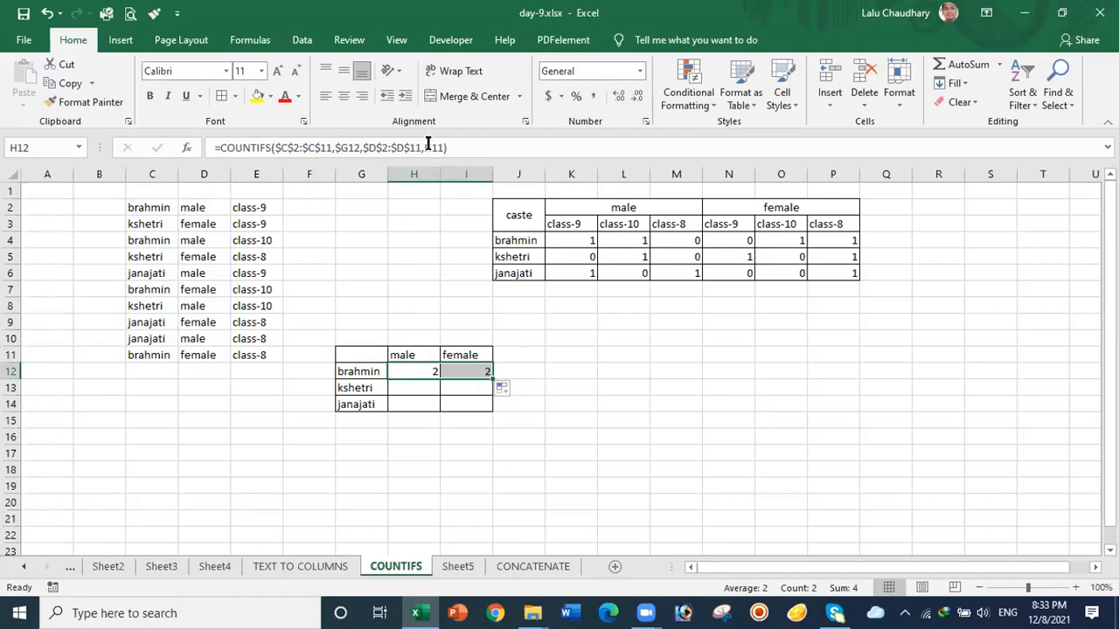
pyautogui.click(454, 353)
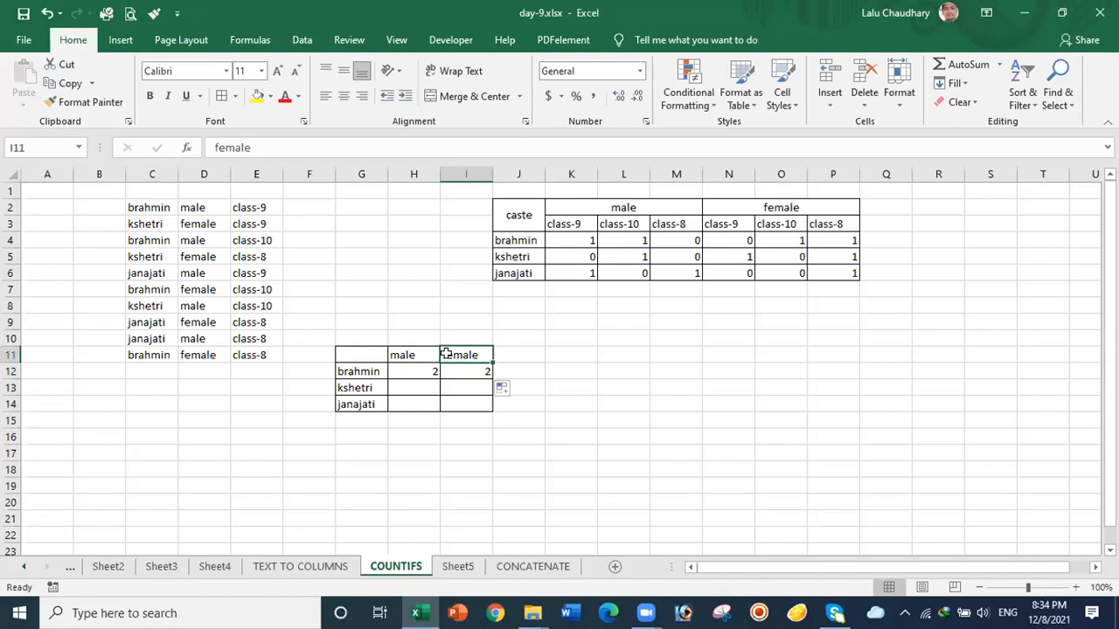
# Step: Review the copied I12 formula, then fill H12's formula down to the kshetri and janajati rows
pyautogui.click(420, 353)
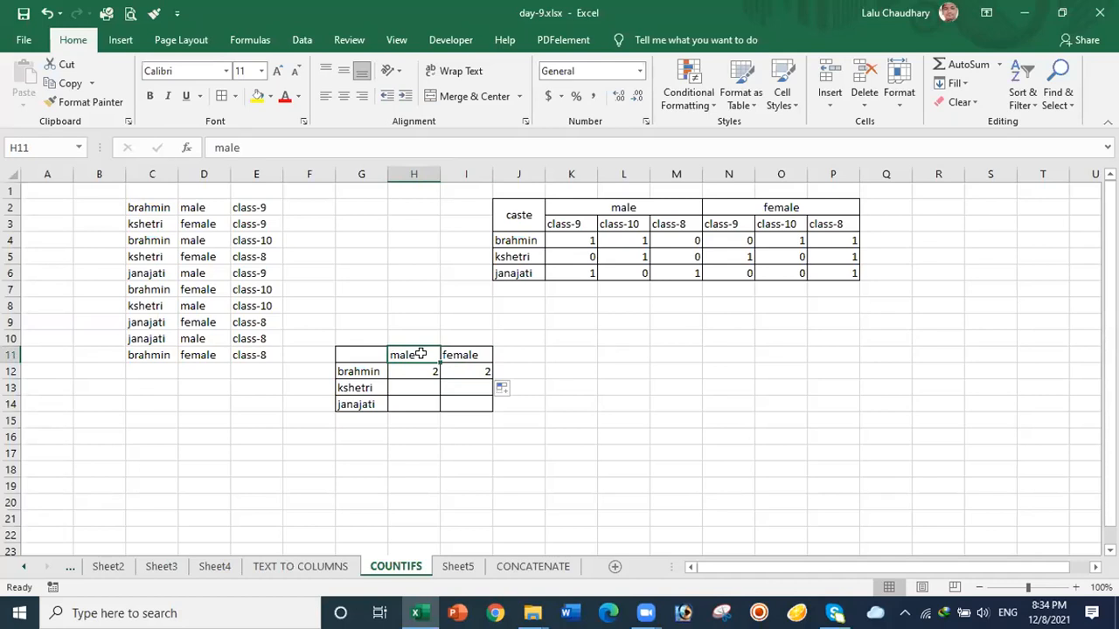
pyautogui.click(470, 370)
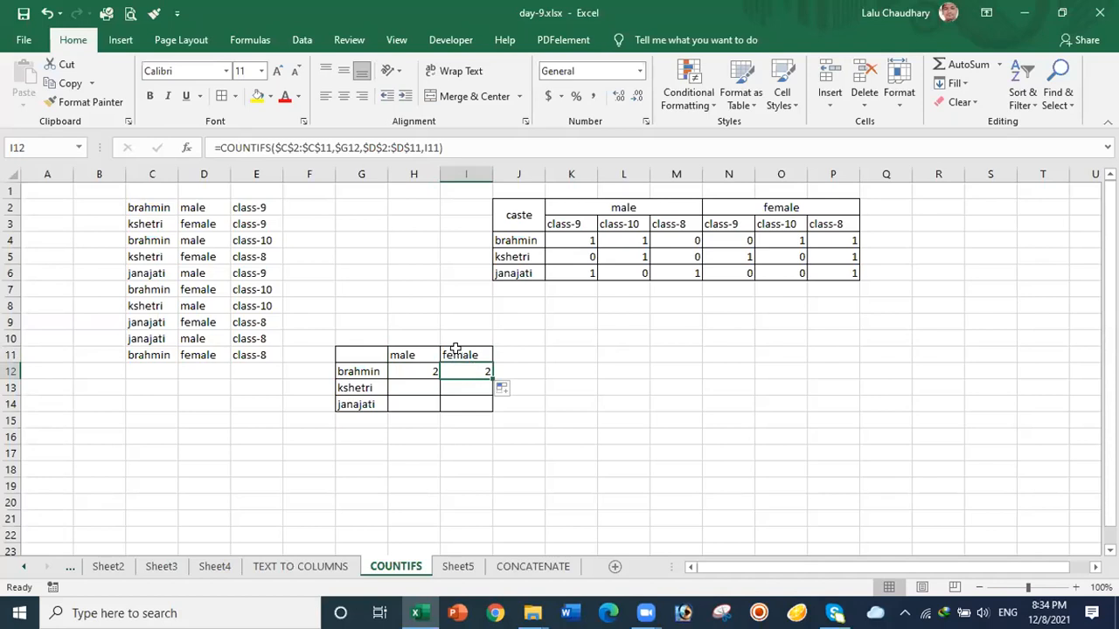
pyautogui.click(426, 376)
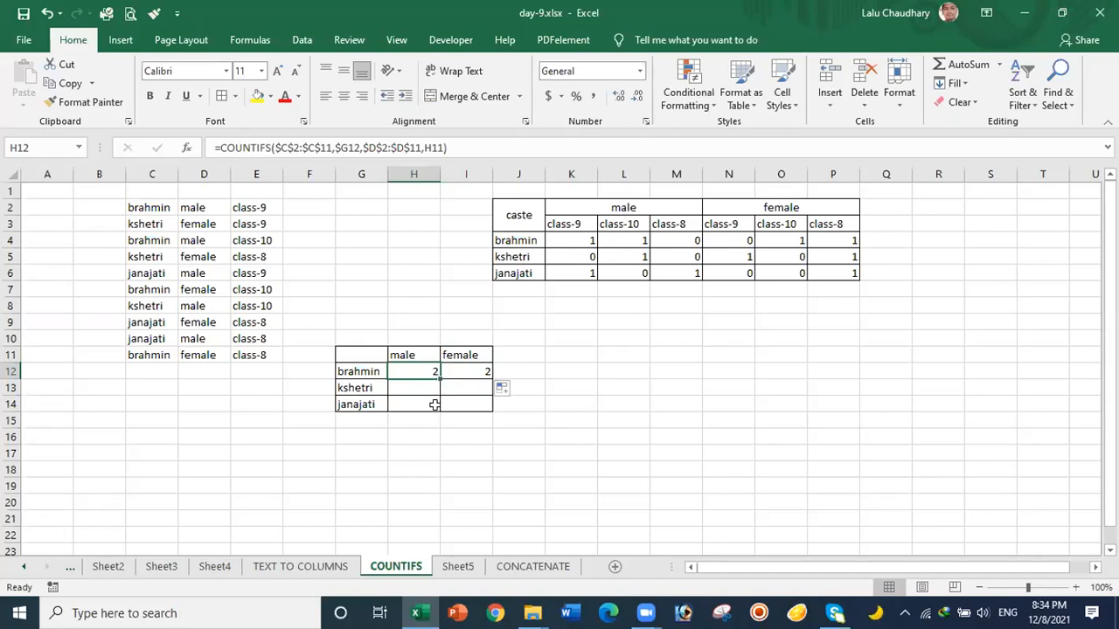
pyautogui.moveTo(440, 377); pyautogui.dragTo(438, 406)
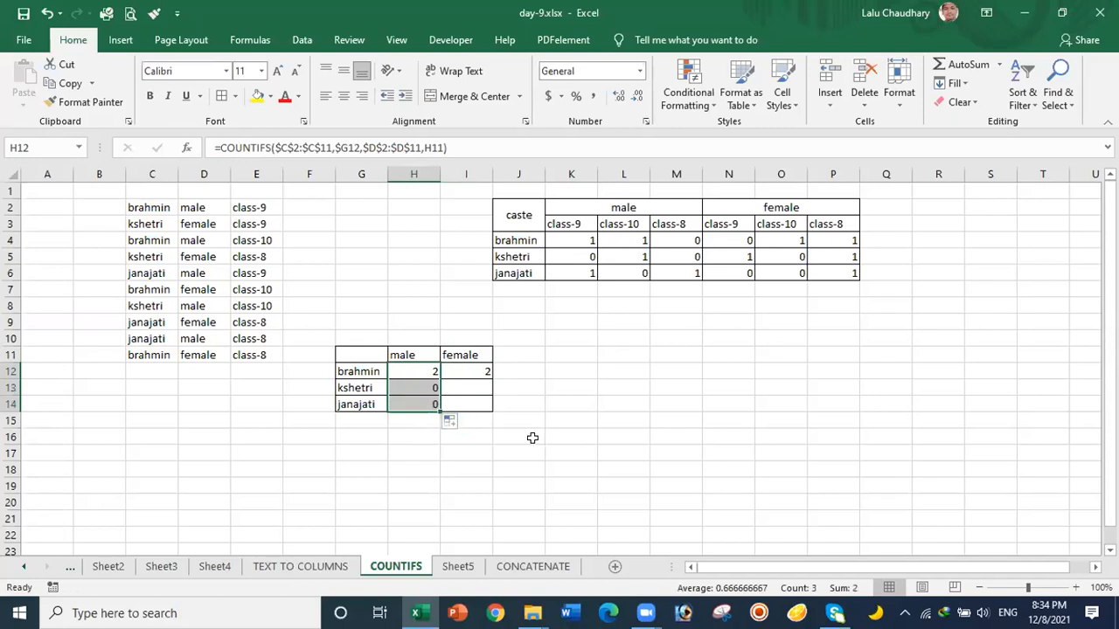
pyautogui.click(418, 385)
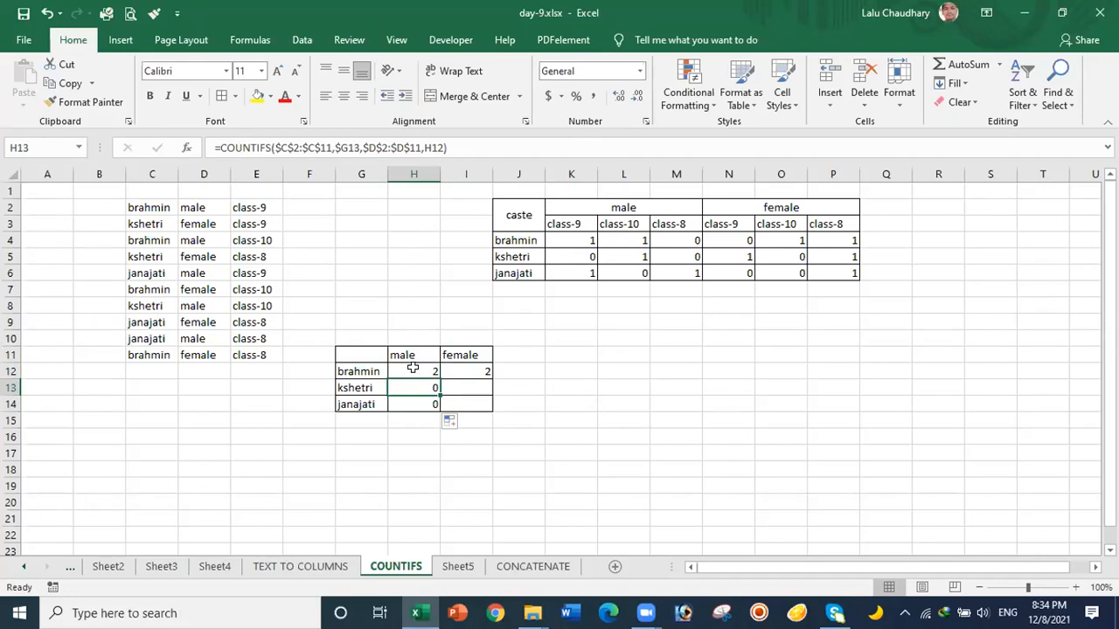
# Step: Make H13's gender reference absolute as $H$12 and commit the kshetri male formula
pyautogui.click(428, 148)
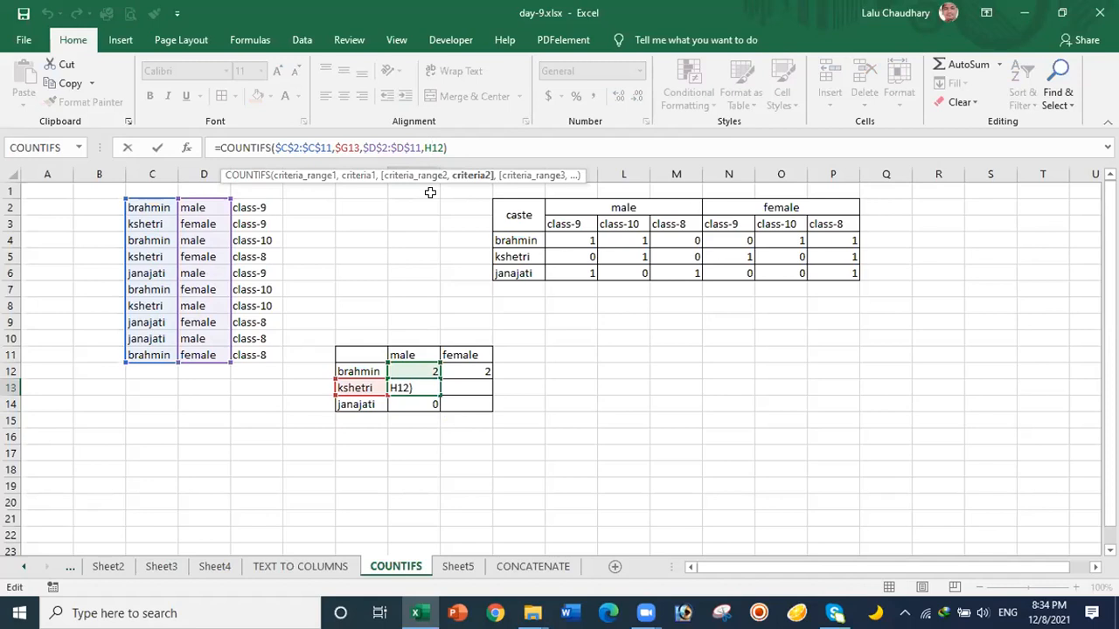
pyautogui.press('F4')
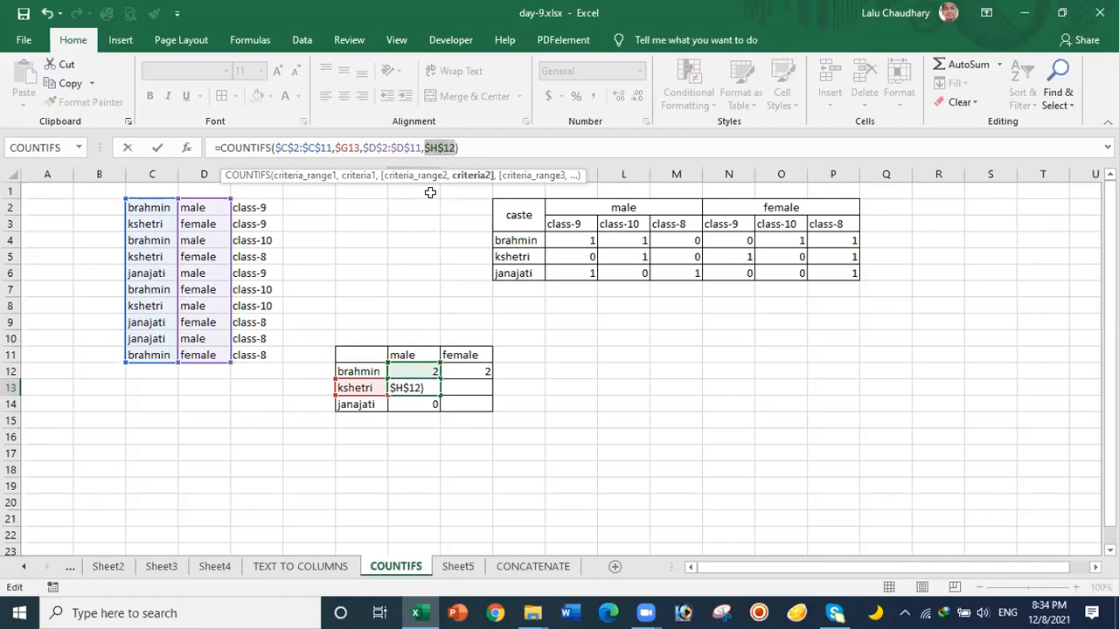
pyautogui.click(470, 147)
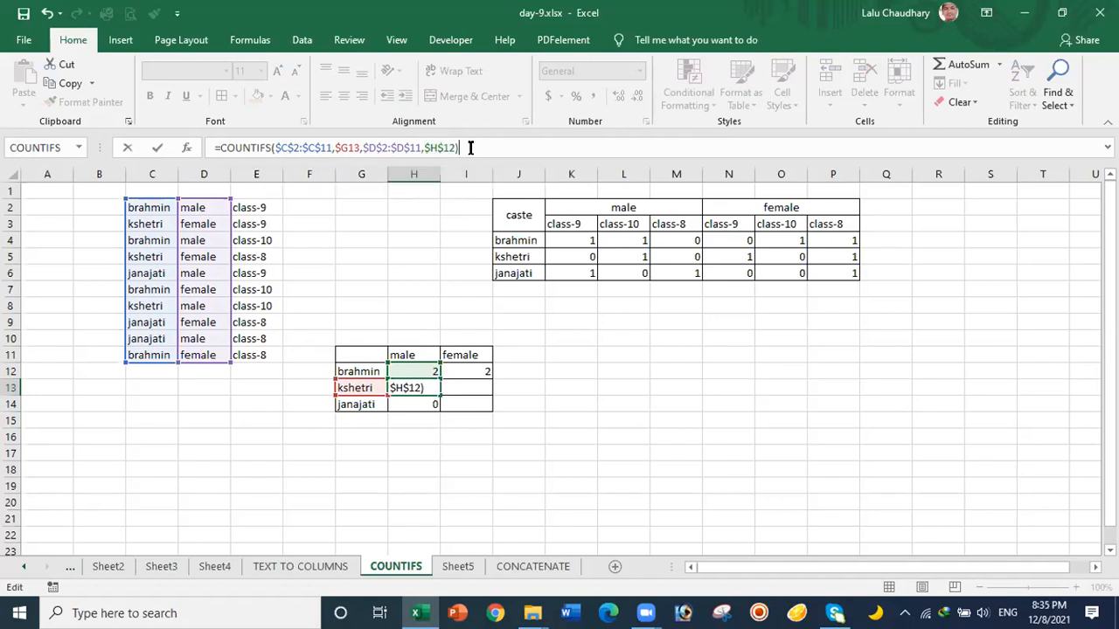
pyautogui.press('Return')
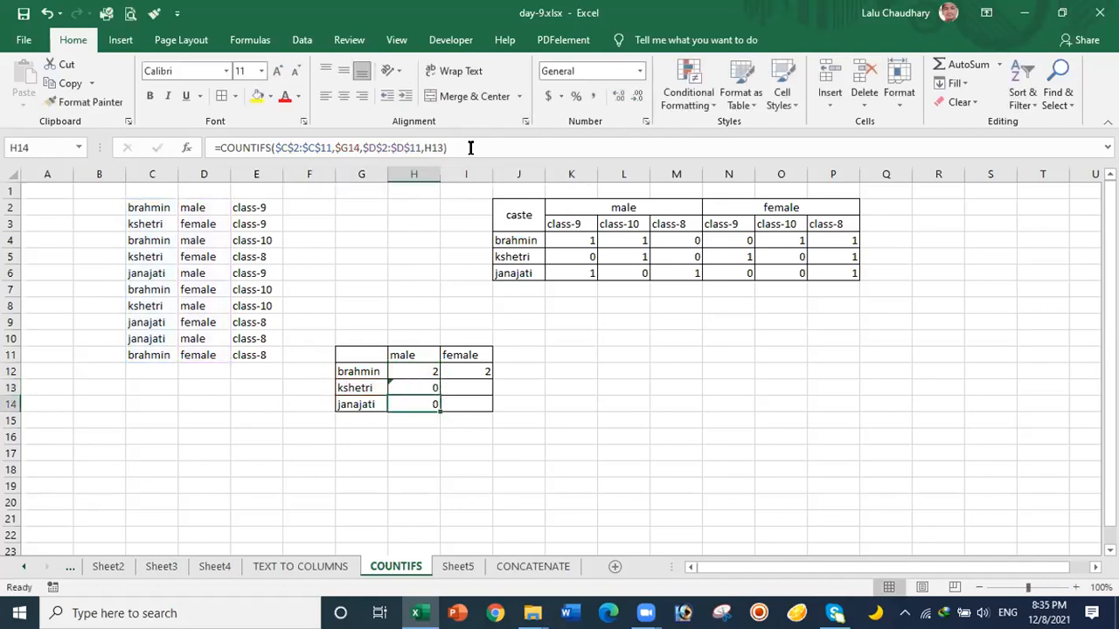
pyautogui.click(413, 369)
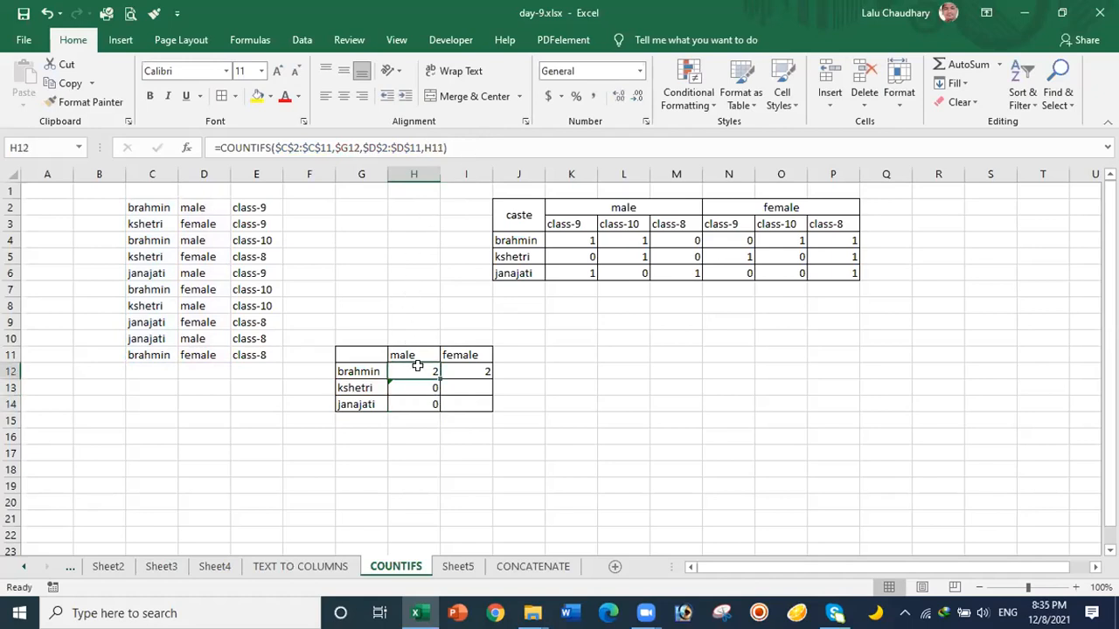
# Step: Fill the brahmin male formula down to janajati and check the male header in H11
pyautogui.moveTo(437, 376); pyautogui.dragTo(437, 404)
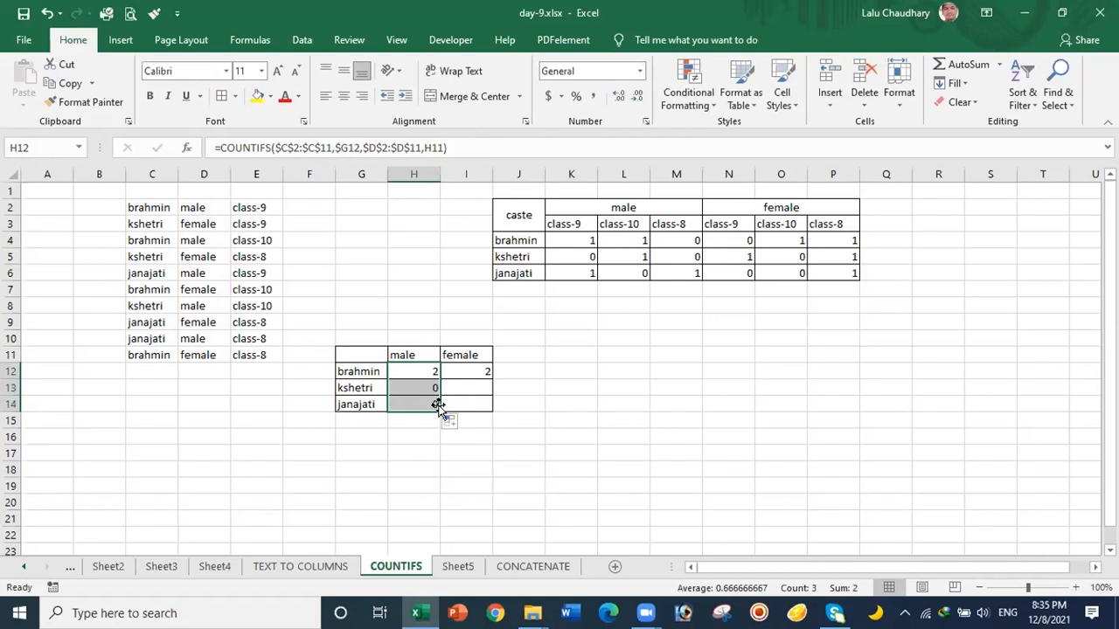
pyautogui.click(405, 365)
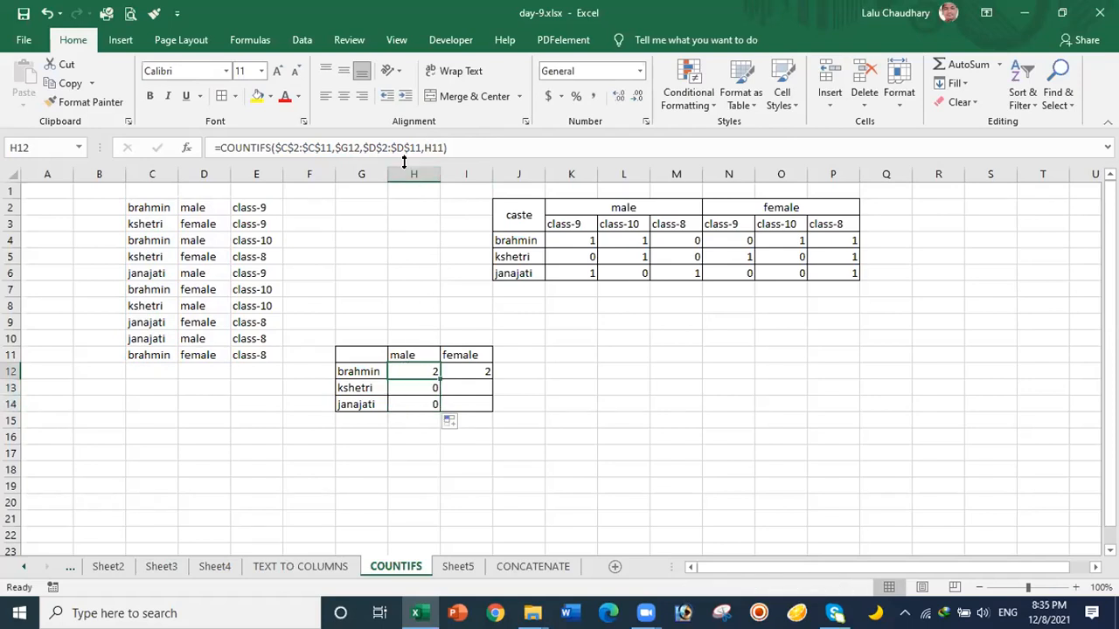
pyautogui.click(411, 351)
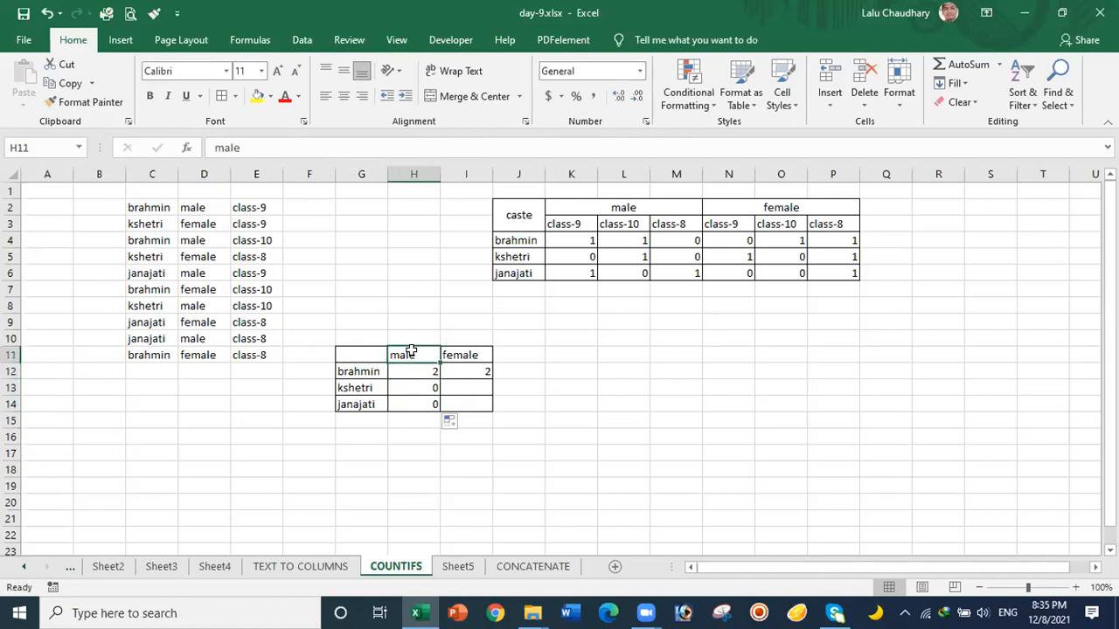
pyautogui.click(411, 367)
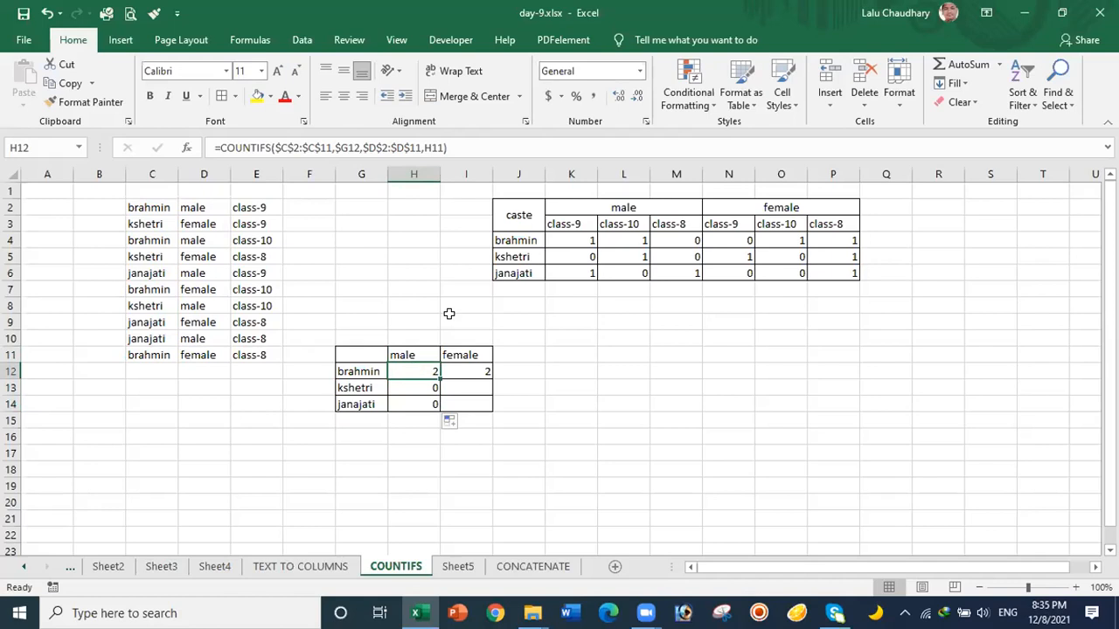
# Step: Anchor H12's header reference as $H$11, then fill it down to H14 and across to I12
pyautogui.click(435, 147)
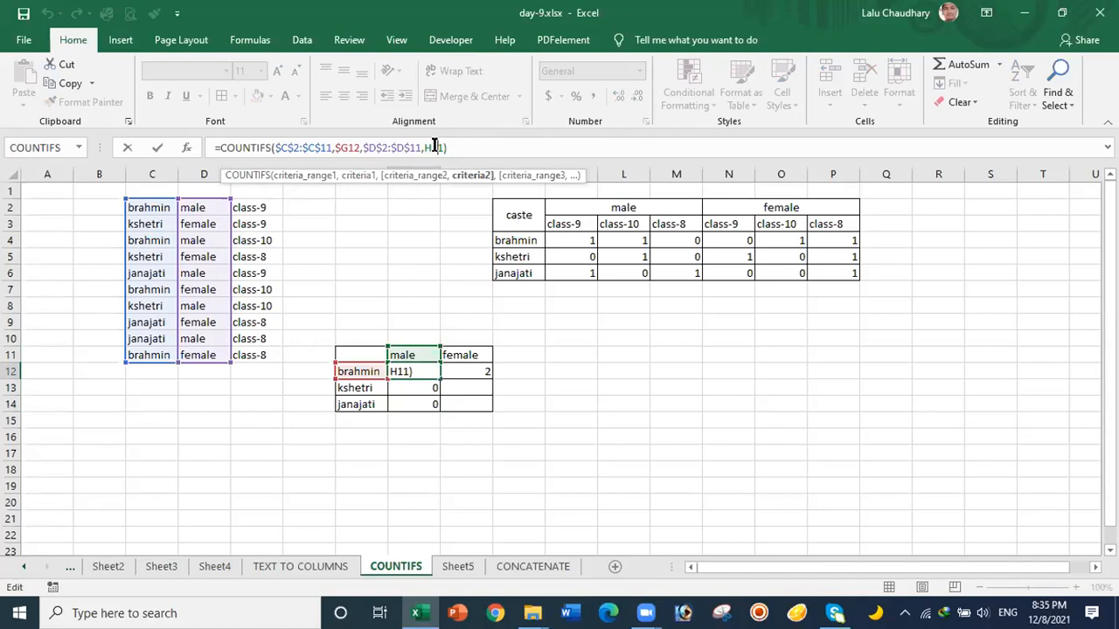
pyautogui.press('F4')
pyautogui.click(467, 147)
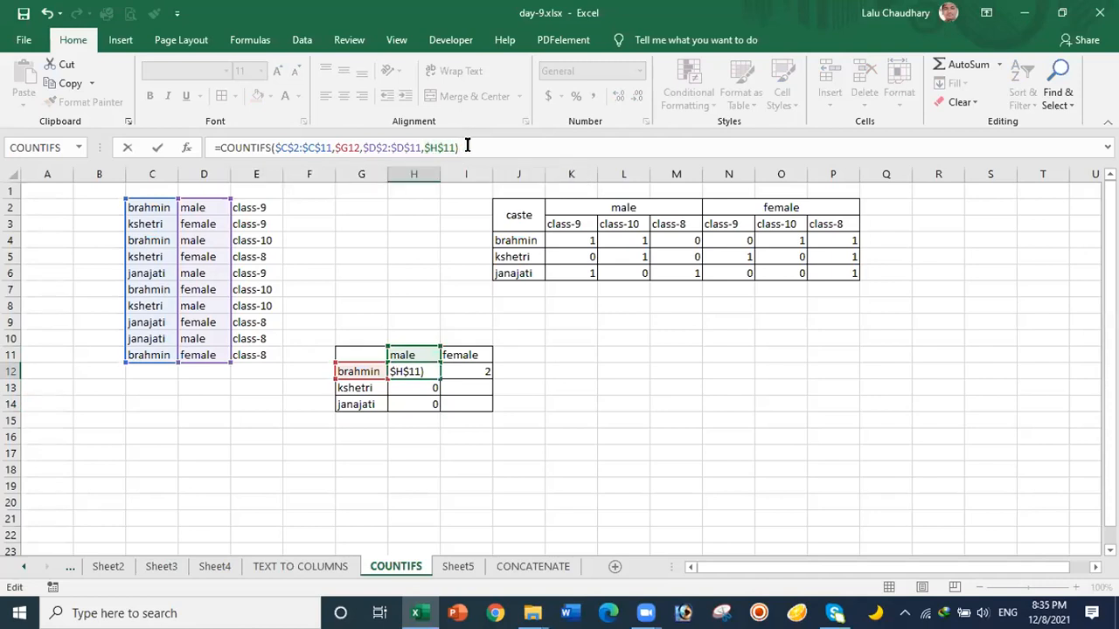
pyautogui.press('Return')
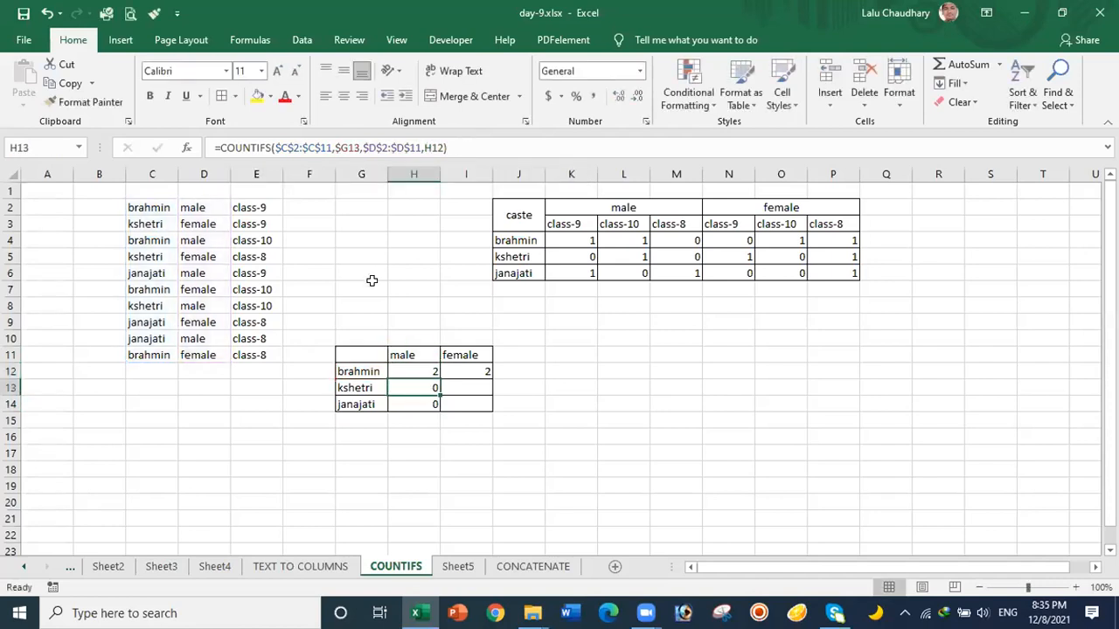
pyautogui.click(410, 367)
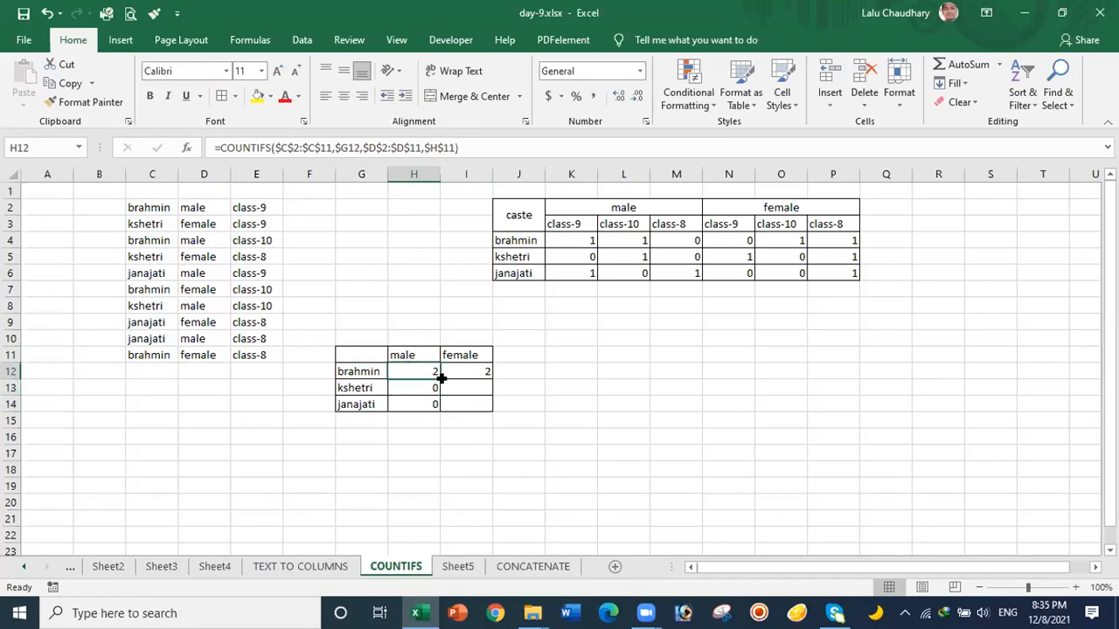
pyautogui.moveTo(438, 378); pyautogui.dragTo(439, 408)
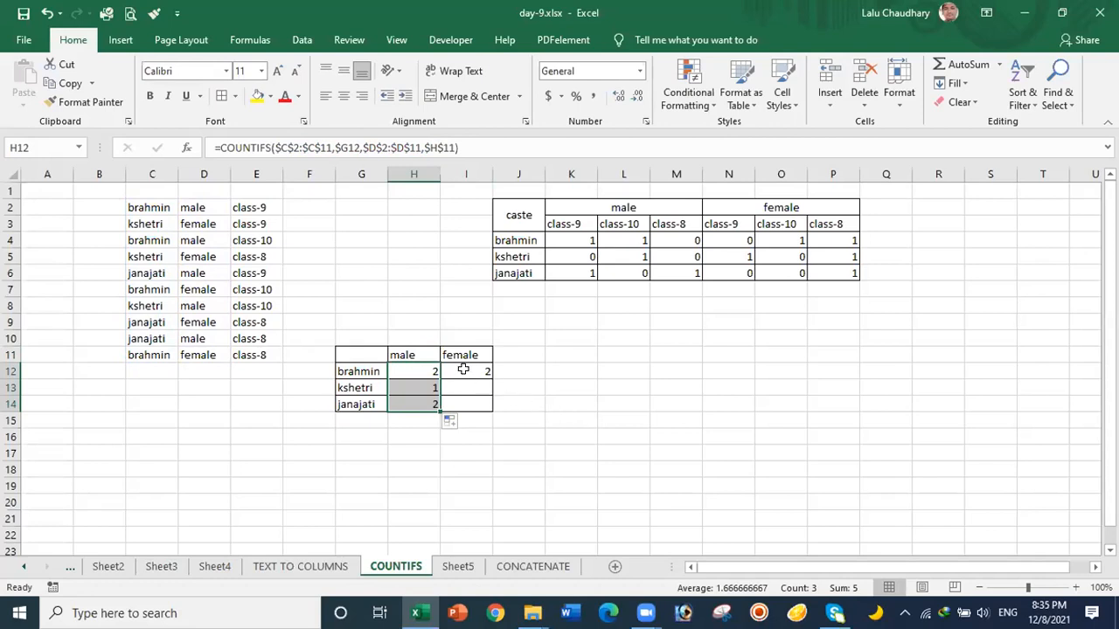
pyautogui.click(429, 371)
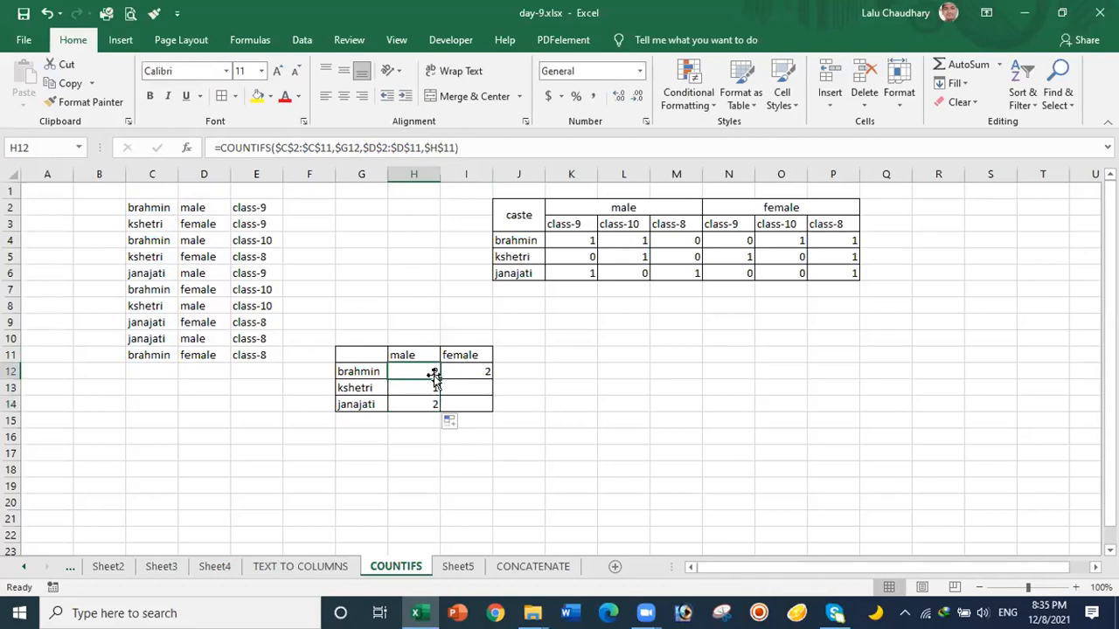
pyautogui.moveTo(438, 376); pyautogui.dragTo(489, 405)
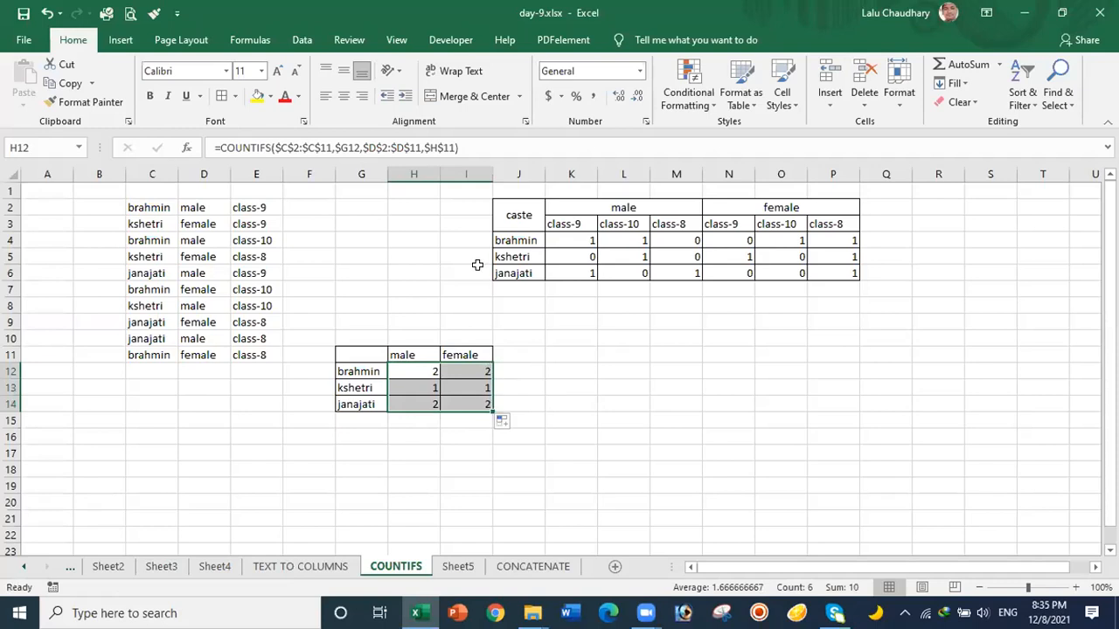
# Step: Change I12's header reference from $H$11 to H$11, locking only the header row
pyautogui.click(474, 372)
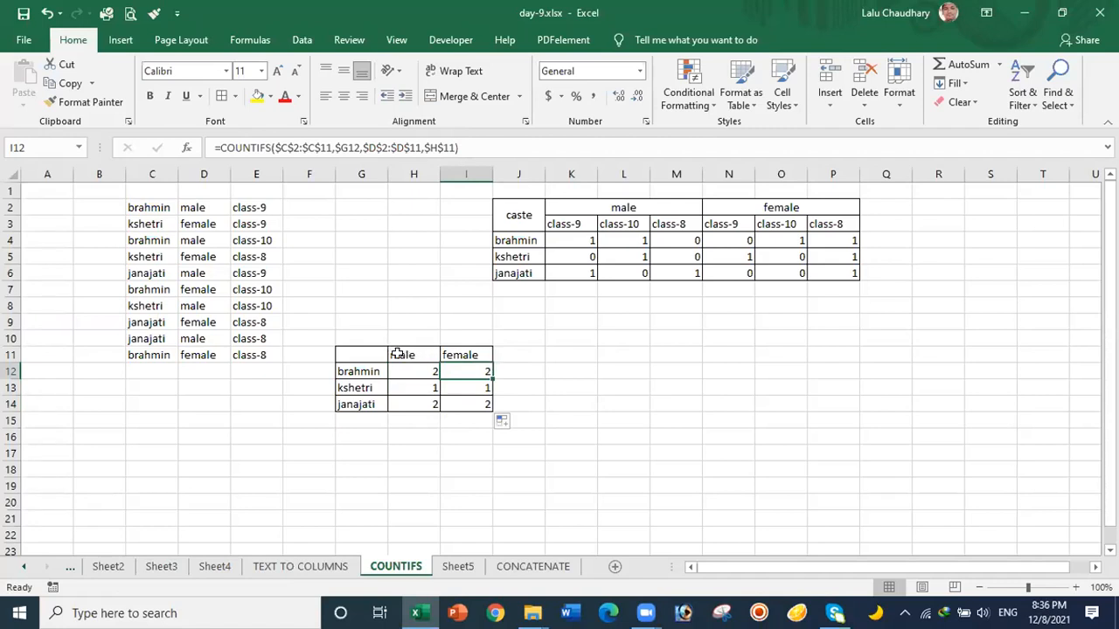
pyautogui.click(460, 354)
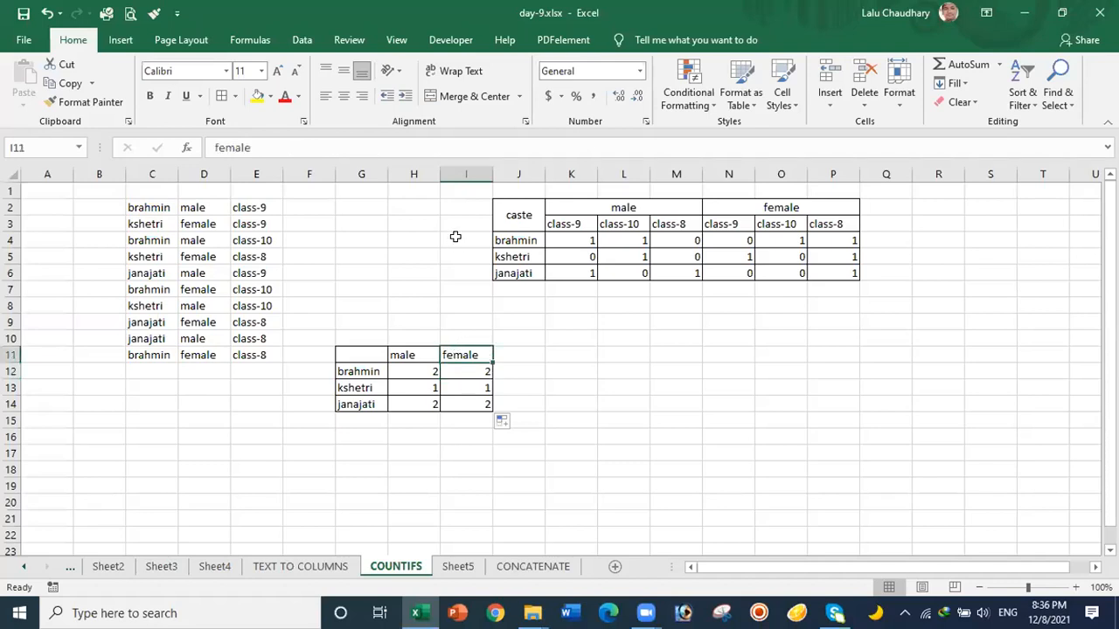
pyautogui.click(417, 355)
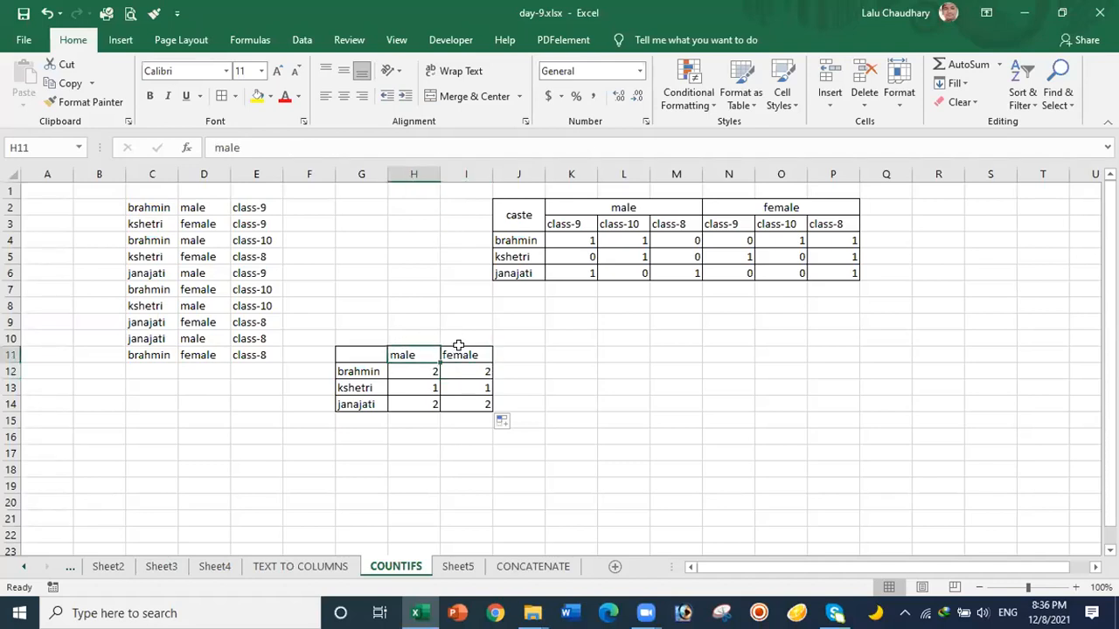
pyautogui.click(469, 368)
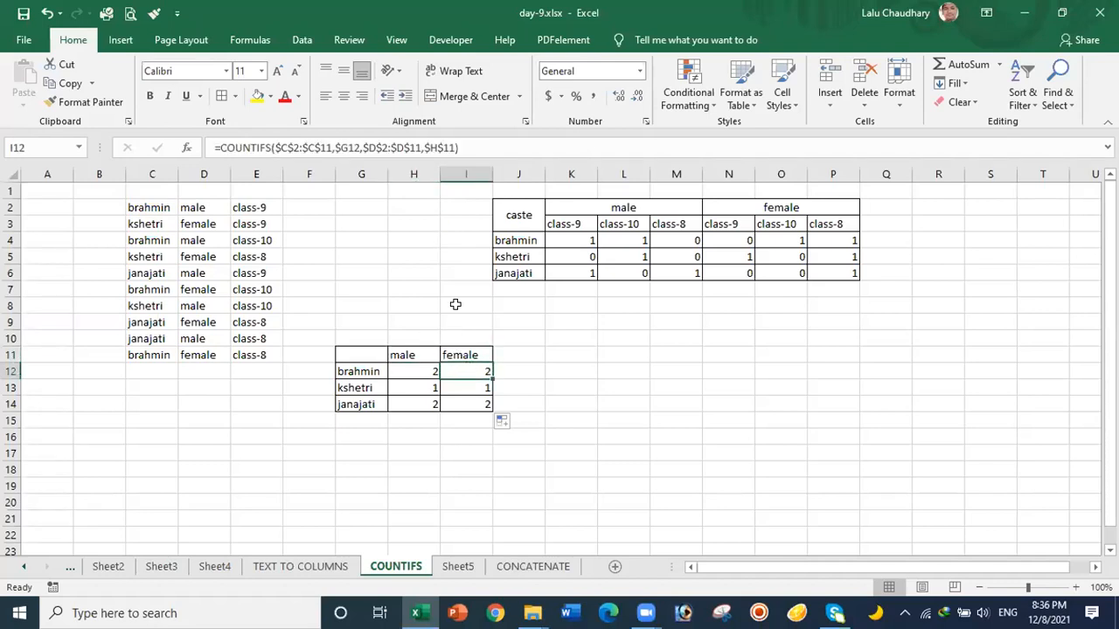
pyautogui.click(427, 147)
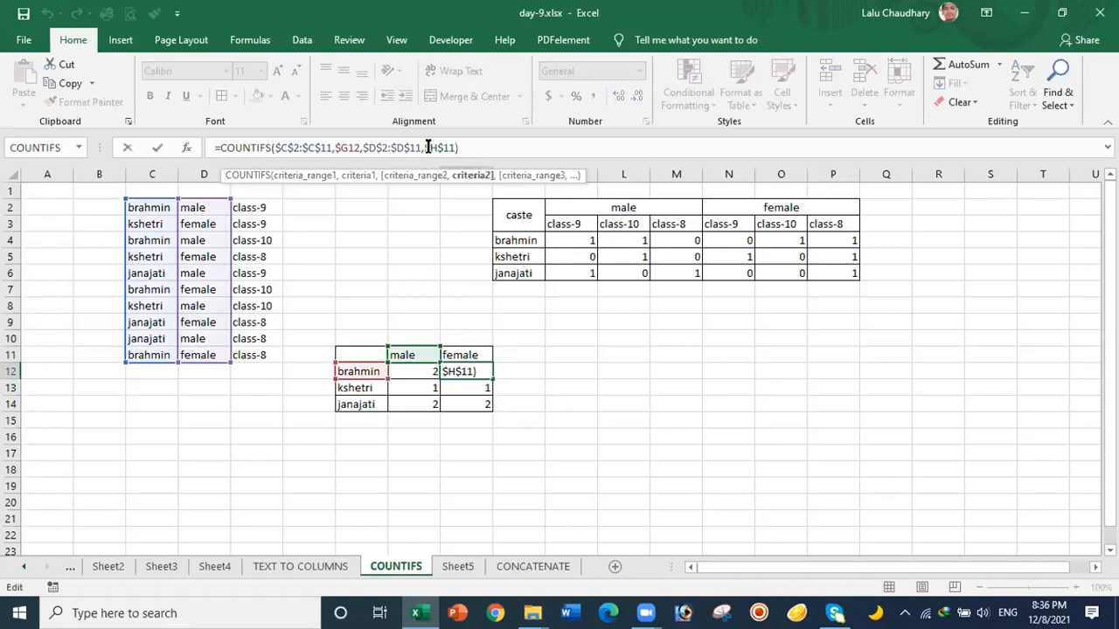
pyautogui.press('Delete')
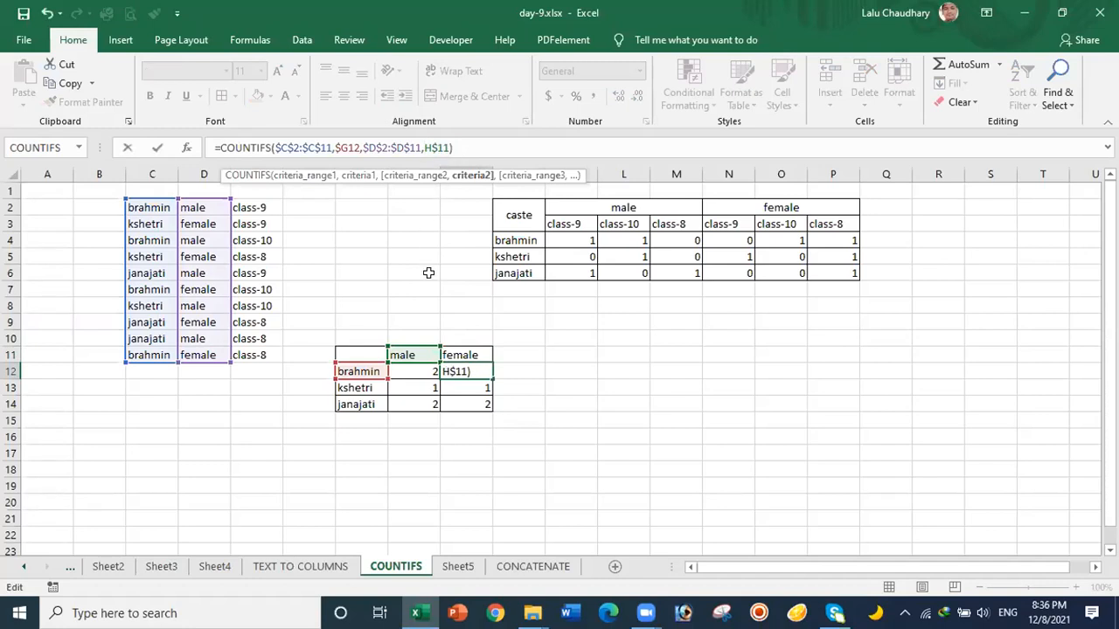
pyautogui.click(459, 147)
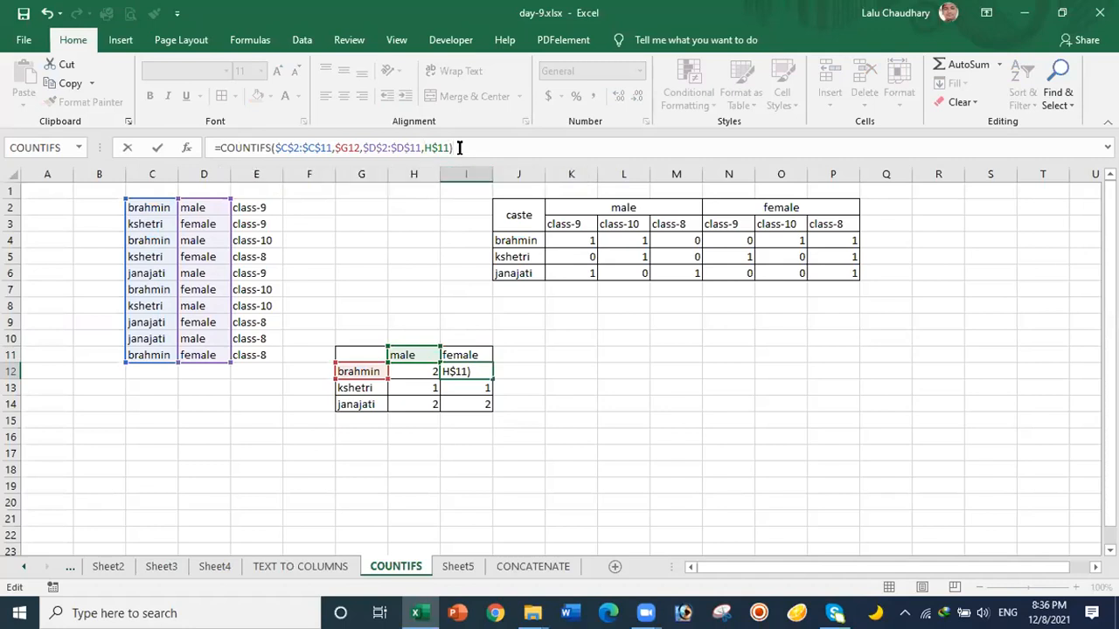
pyautogui.press('Return')
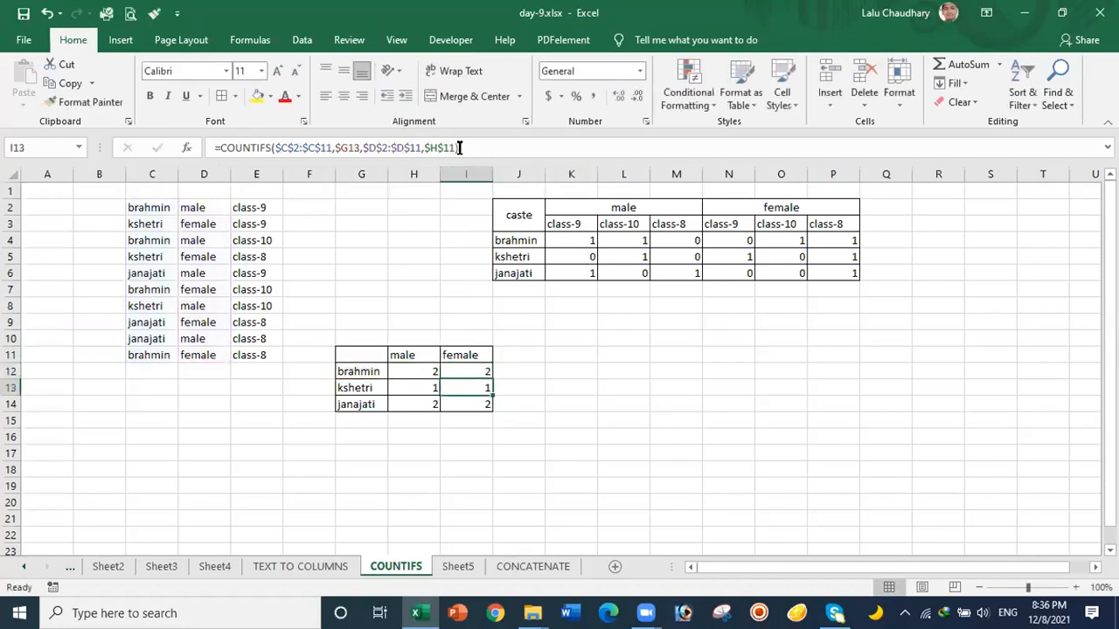
# Step: Compare the brahmin female and brahmin male formulas against their gender headers
pyautogui.click(452, 368)
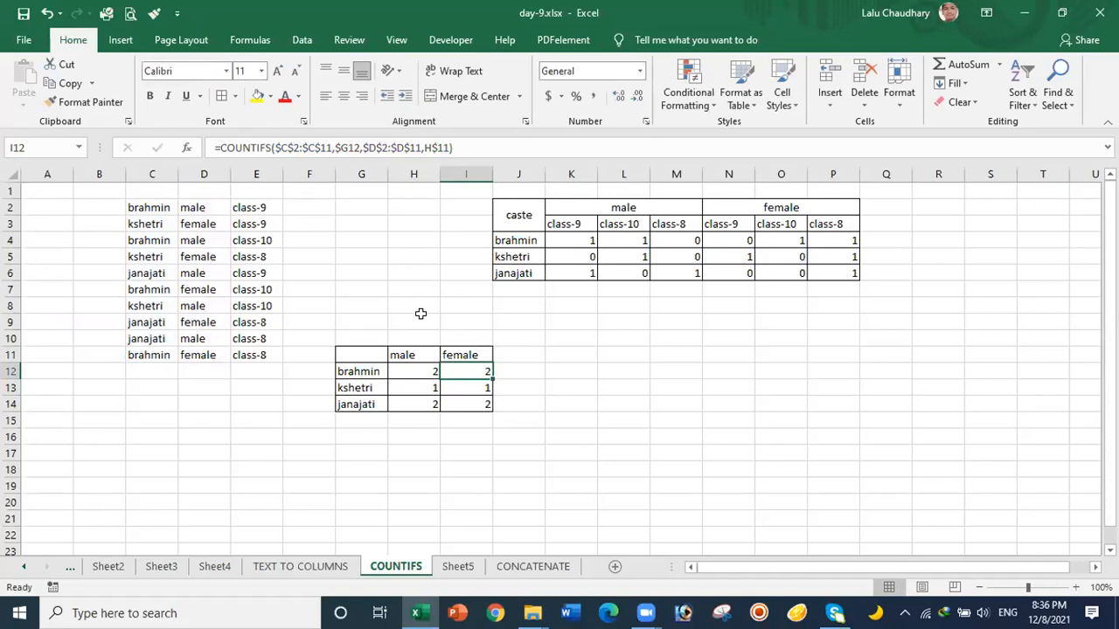
pyautogui.click(413, 371)
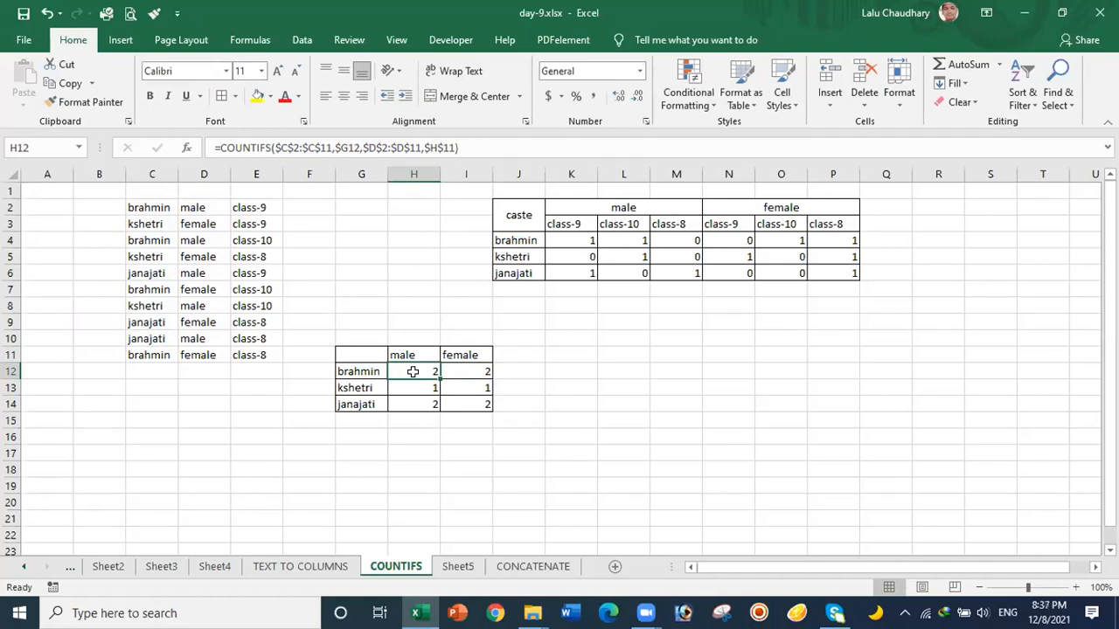
pyautogui.click(471, 353)
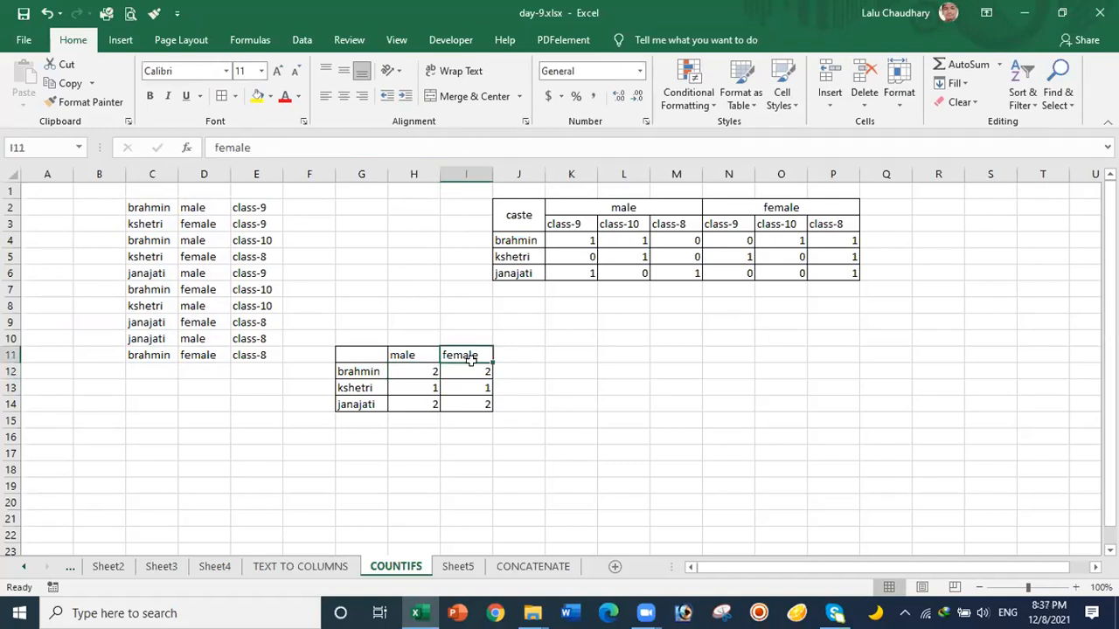
pyautogui.click(470, 374)
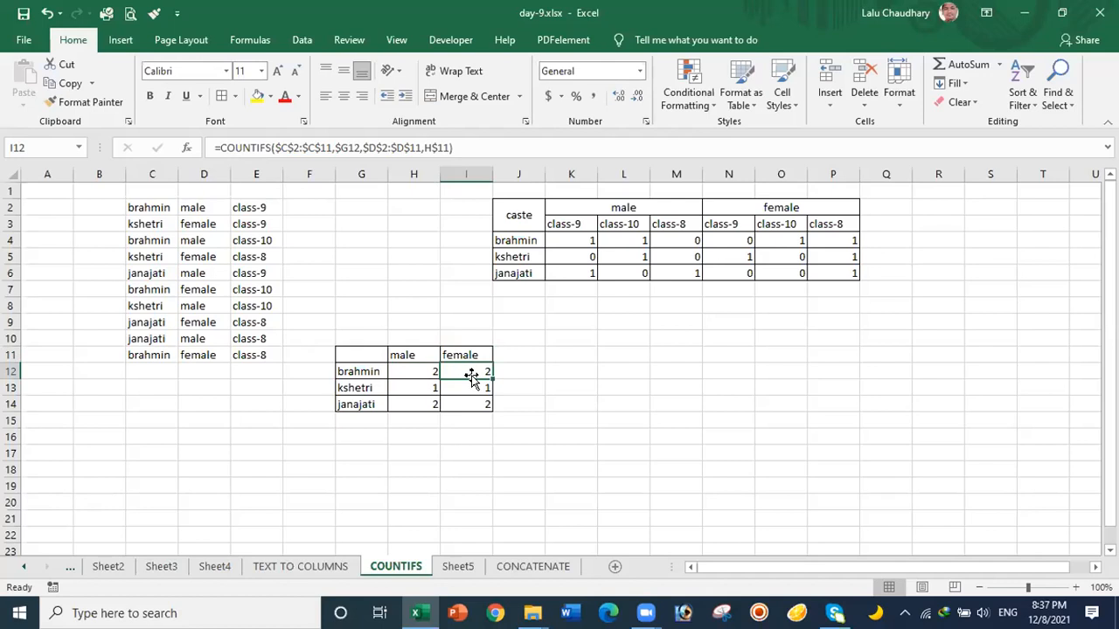
pyautogui.click(412, 369)
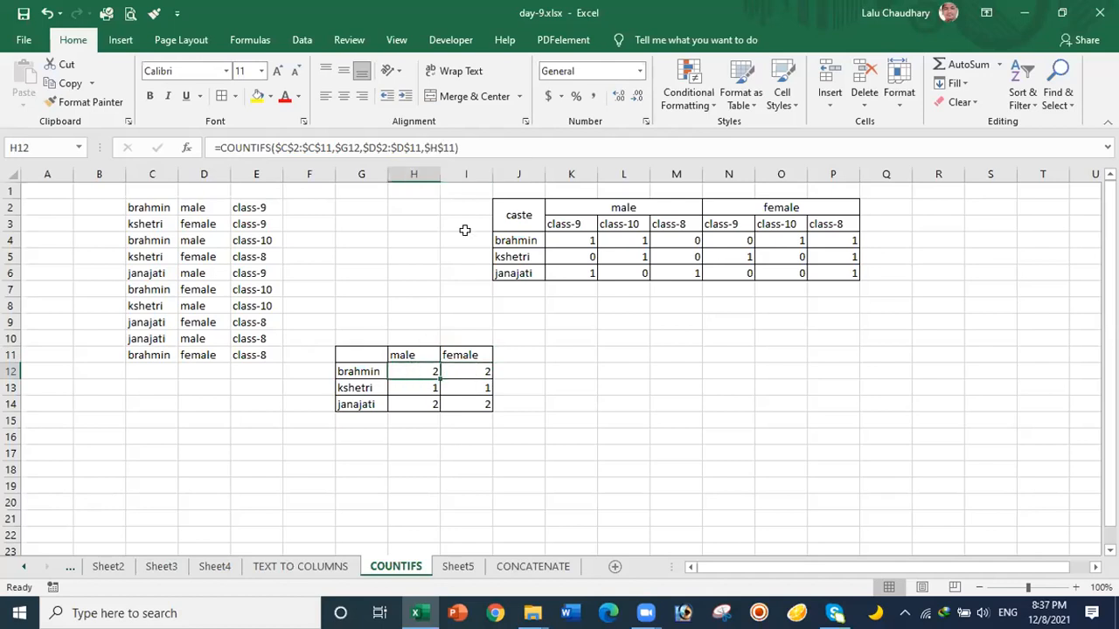
# Step: Change H12's header reference to H$11, then fill it across to I12 and down through janajati
pyautogui.click(427, 144)
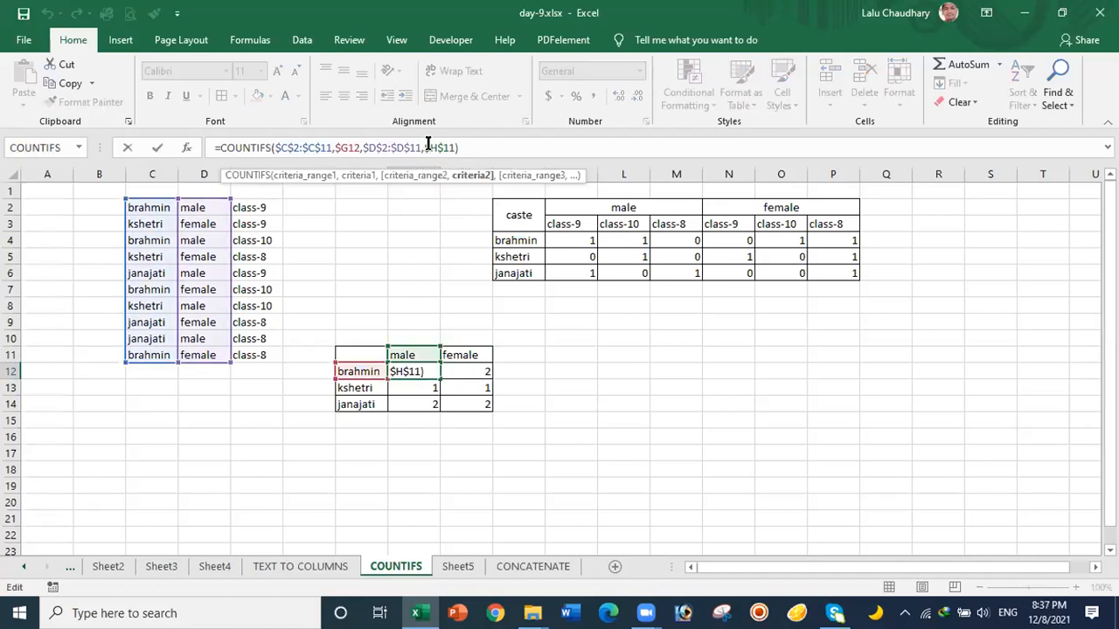
pyautogui.press('Delete')
pyautogui.click(459, 147)
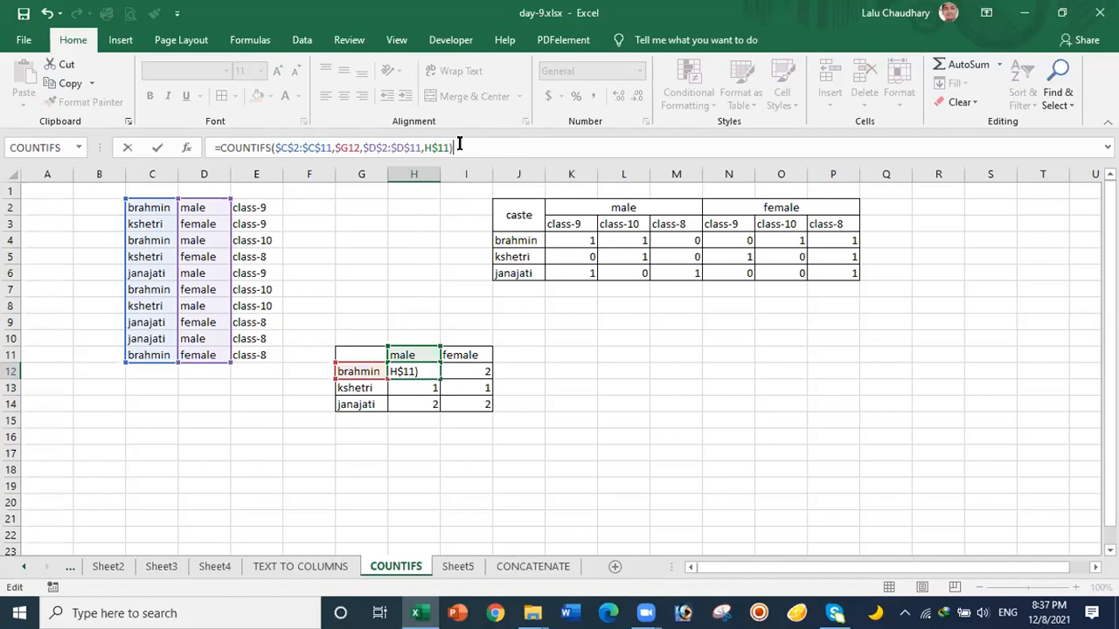
pyautogui.press('Return')
pyautogui.click(420, 368)
pyautogui.moveTo(439, 378); pyautogui.dragTo(485, 374)
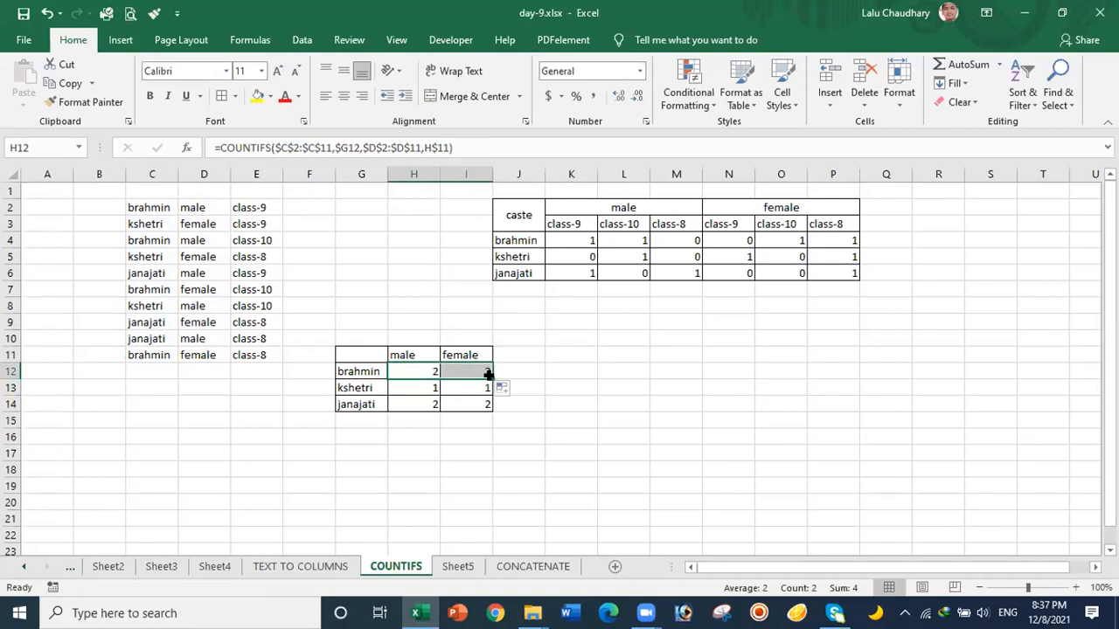
pyautogui.moveTo(488, 374); pyautogui.dragTo(490, 407)
pyautogui.click(531, 406)
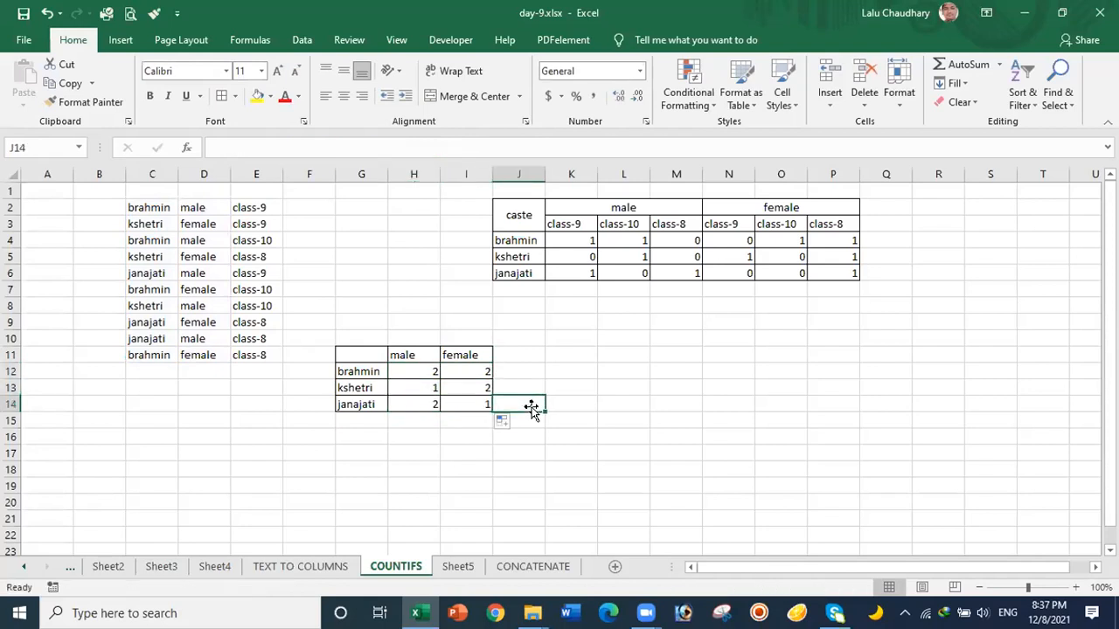
# Step: Verify the female counts (brahmin 2, kshetri 2, janajati 1), then switch to Sheet4
pyautogui.click(456, 367)
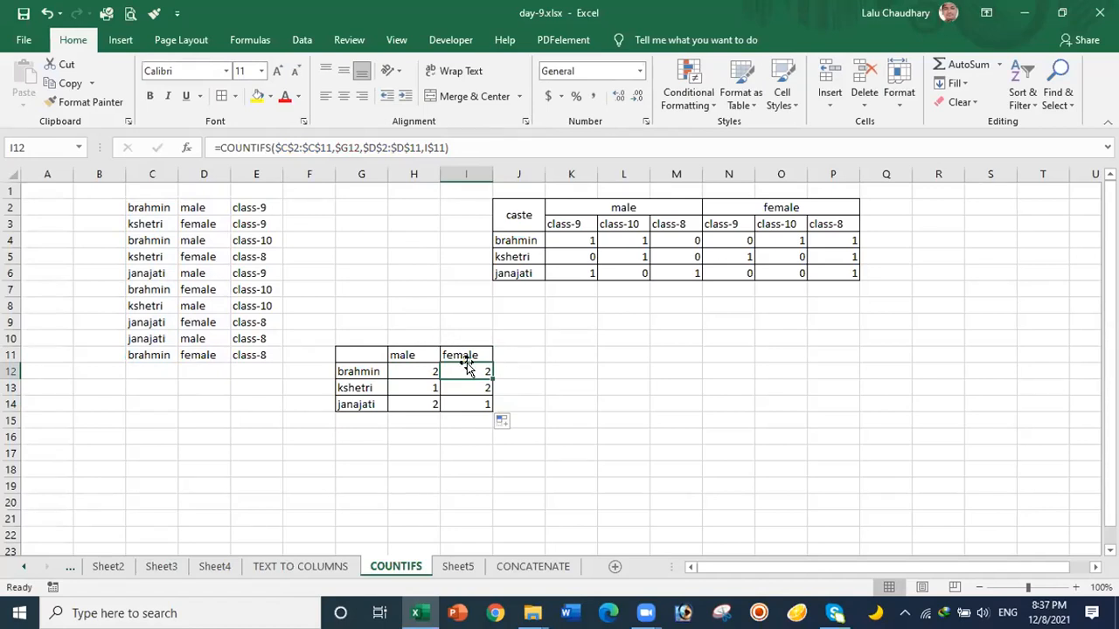
pyautogui.click(473, 385)
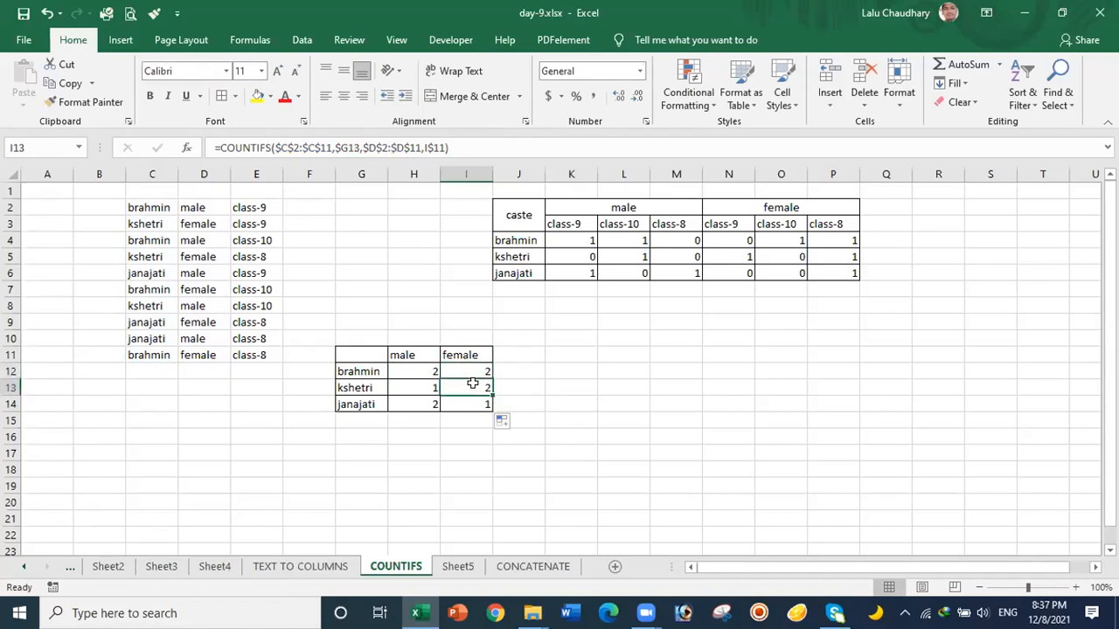
pyautogui.click(485, 400)
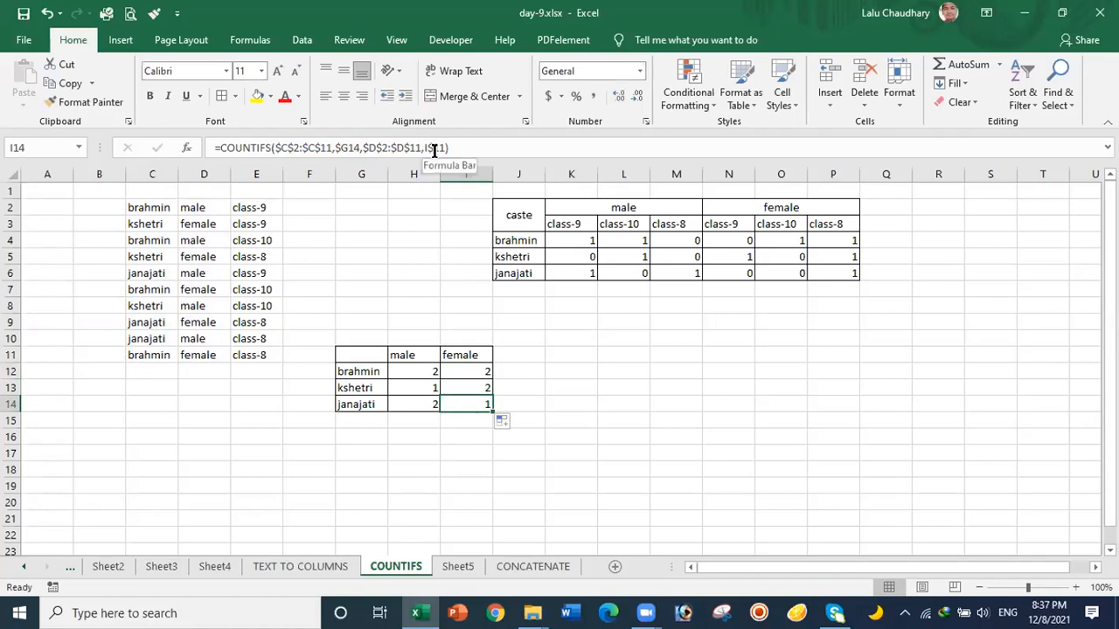
pyautogui.click(551, 382)
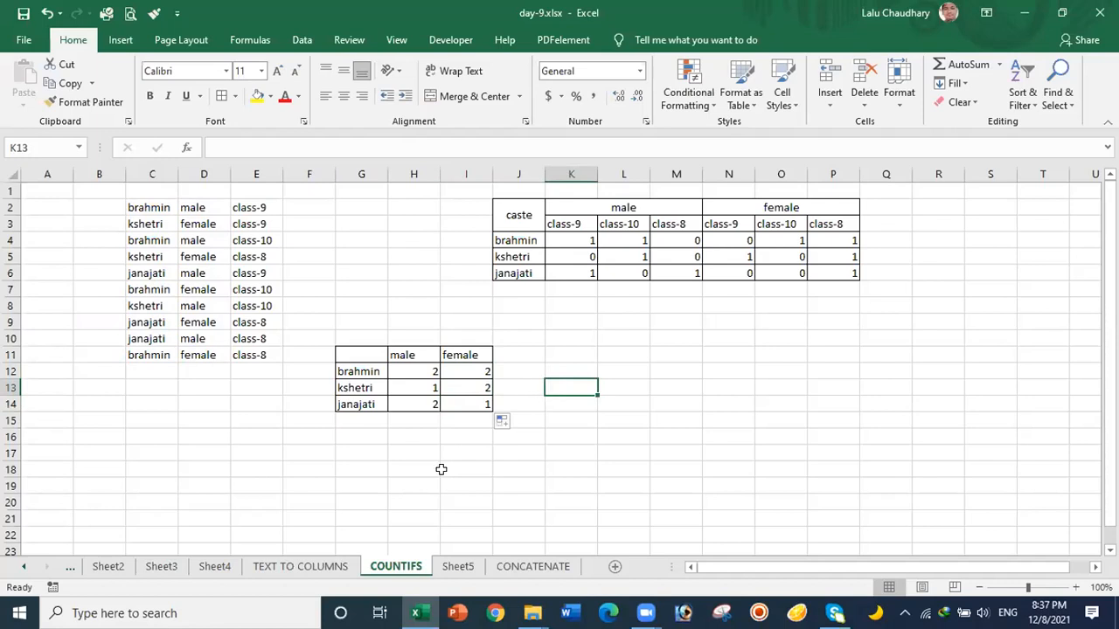
pyautogui.click(218, 568)
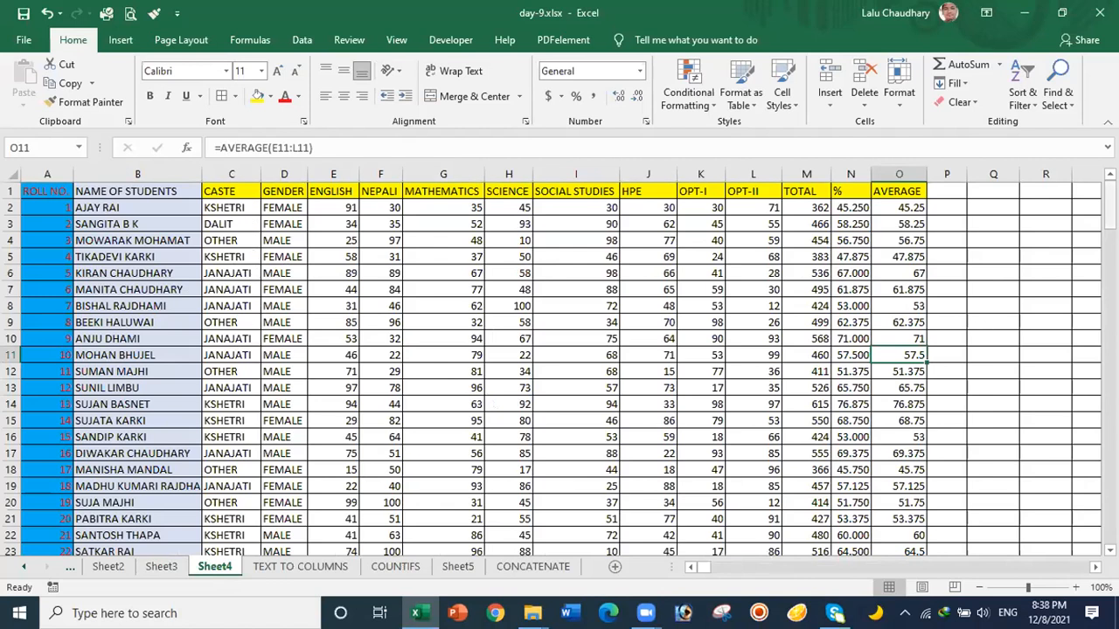
# Step: Scroll Sheet4 down past row 160 and select an empty cell below the student marks
pyautogui.moveTo(1109, 208); pyautogui.dragTo(1109, 217)
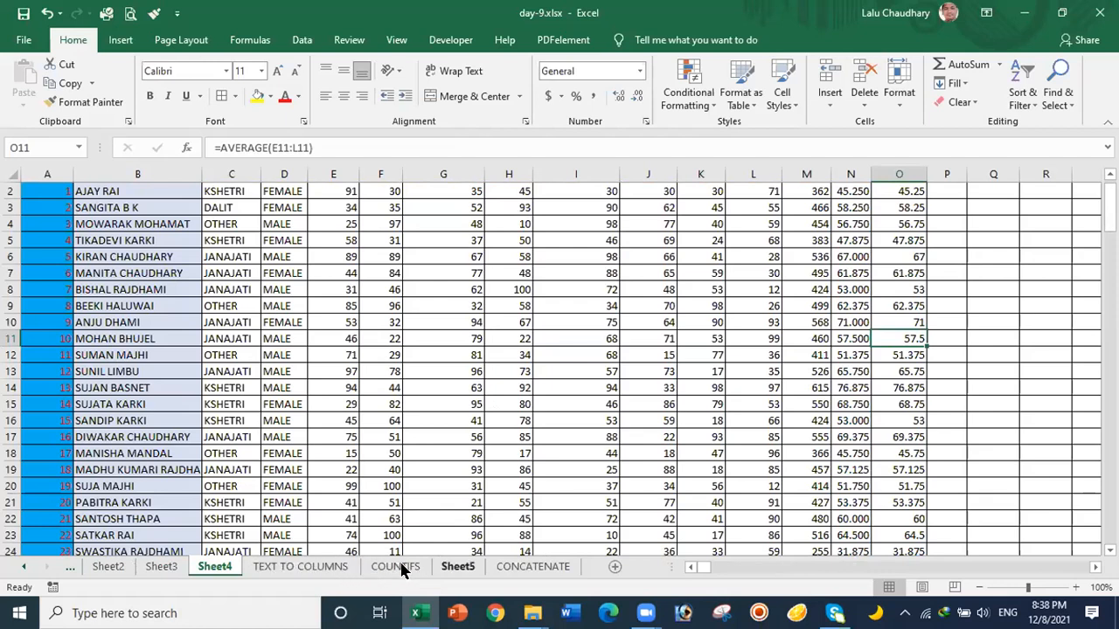
pyautogui.moveTo(1109, 210); pyautogui.dragTo(1110, 516)
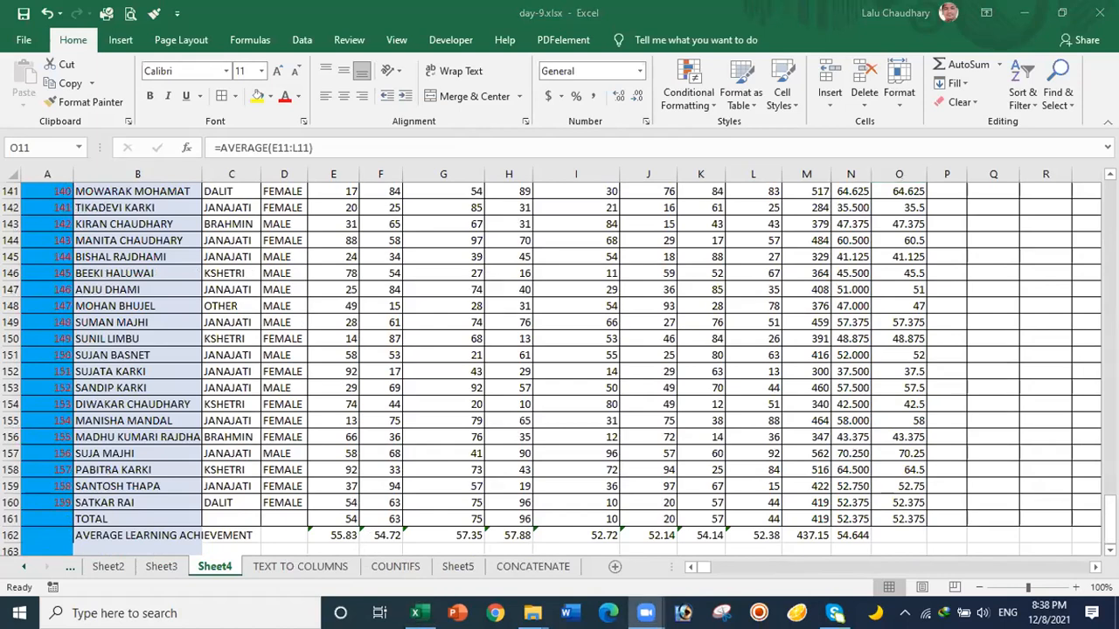
pyautogui.scroll(-3, 560, 367)
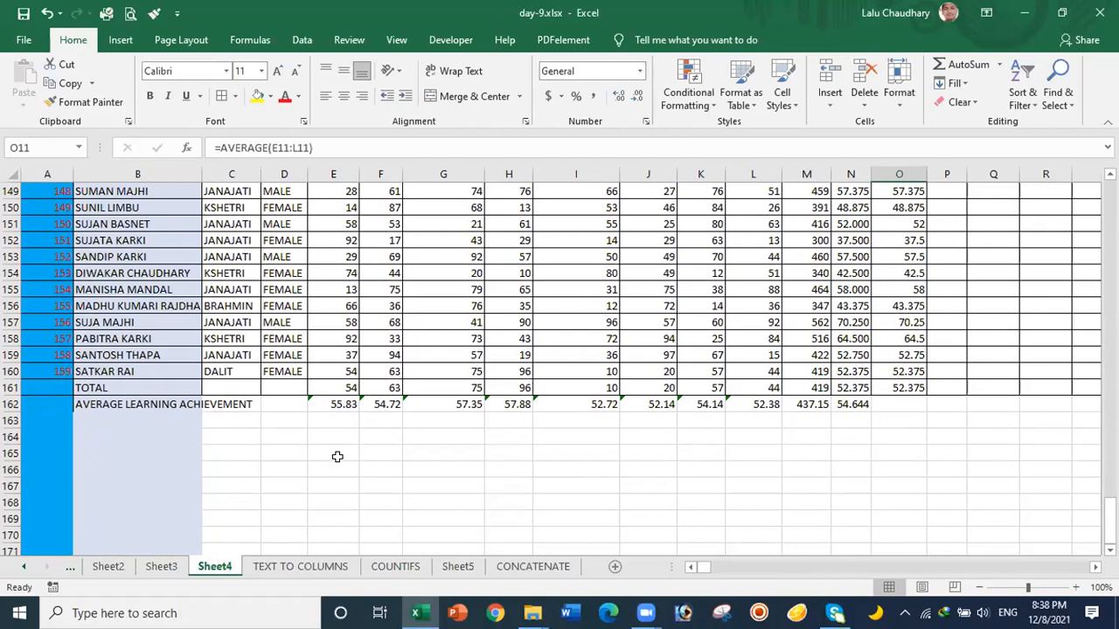
pyautogui.click(336, 456)
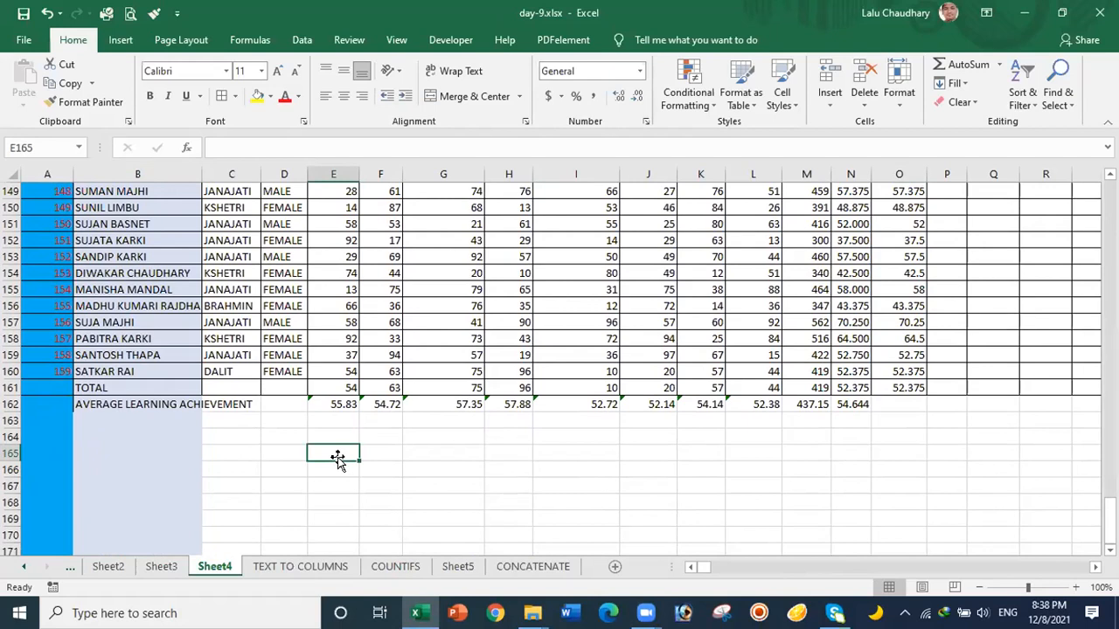
# Step: Enter the caste labels BRAHMIN, KSHETRI, JANAJATI, DALIT and OTHERS in G166:G170
pyautogui.click(442, 469)
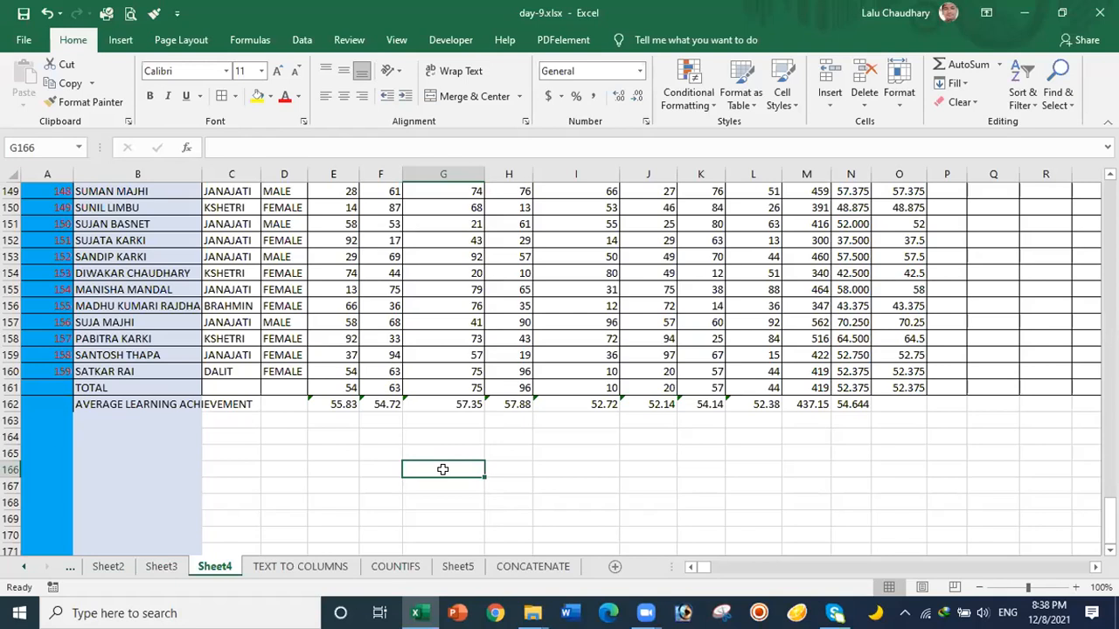
pyautogui.write('BR')
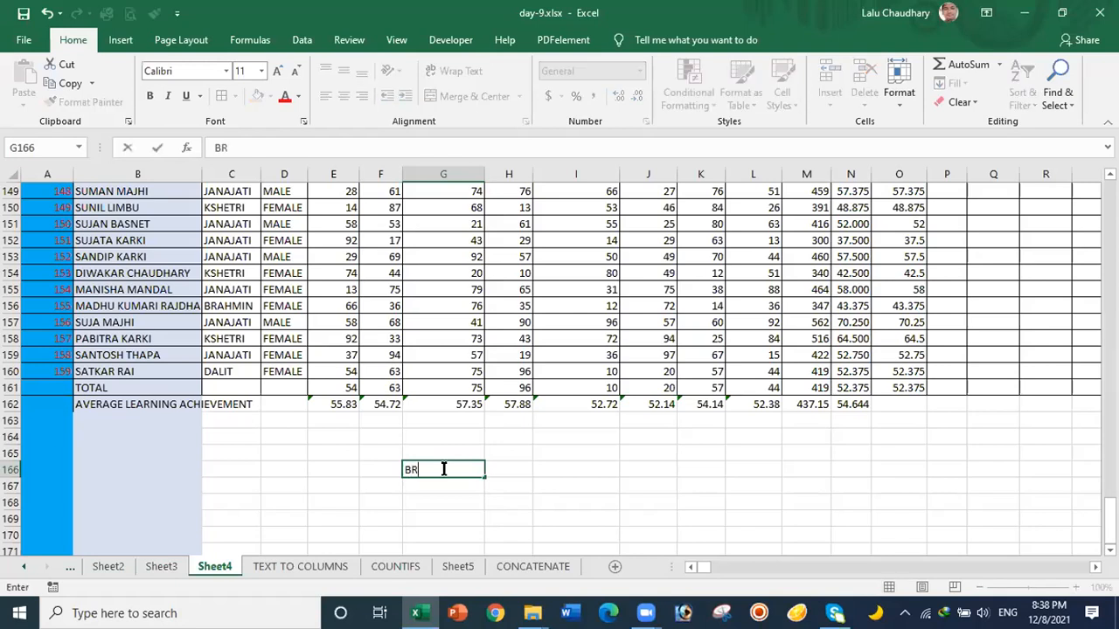
pyautogui.write('AHMIN')
pyautogui.press('Return')
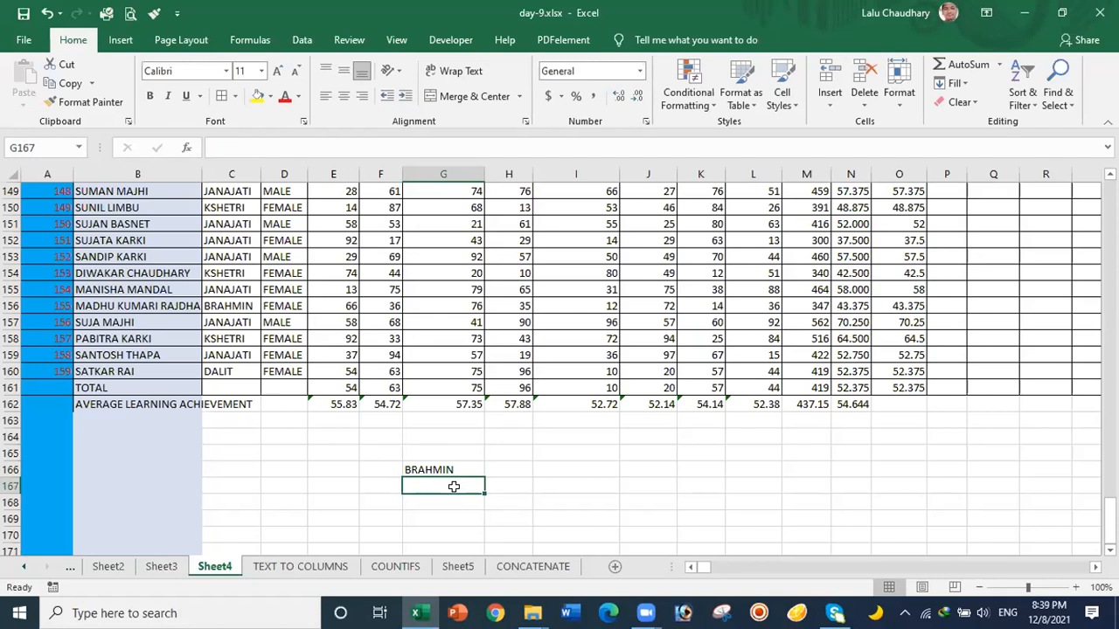
pyautogui.write('KSH')
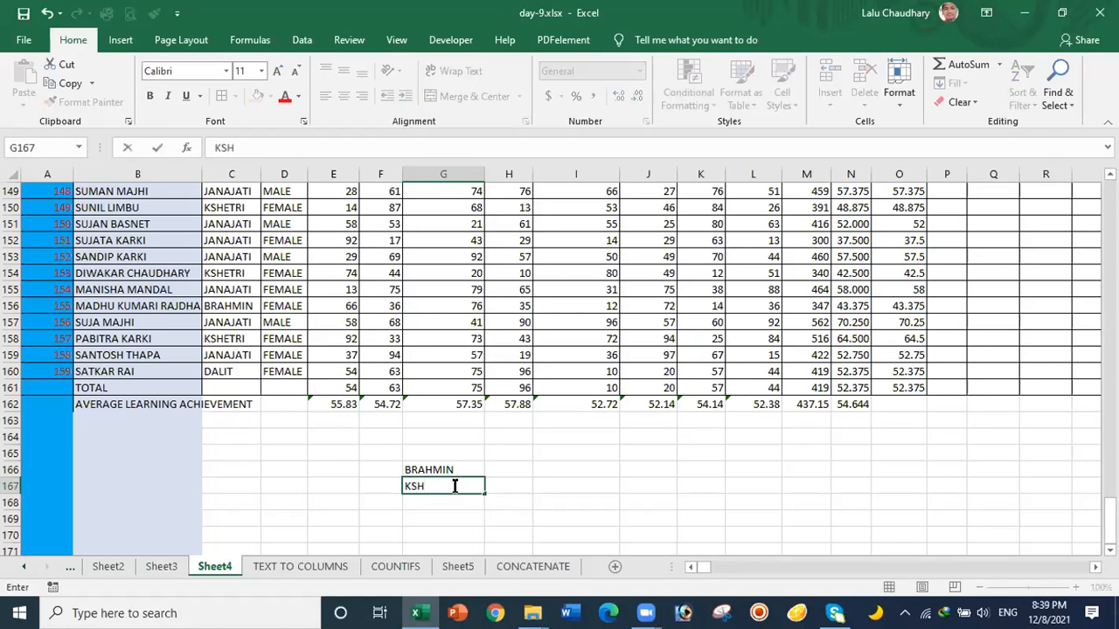
pyautogui.write('ETRI')
pyautogui.press('Return')
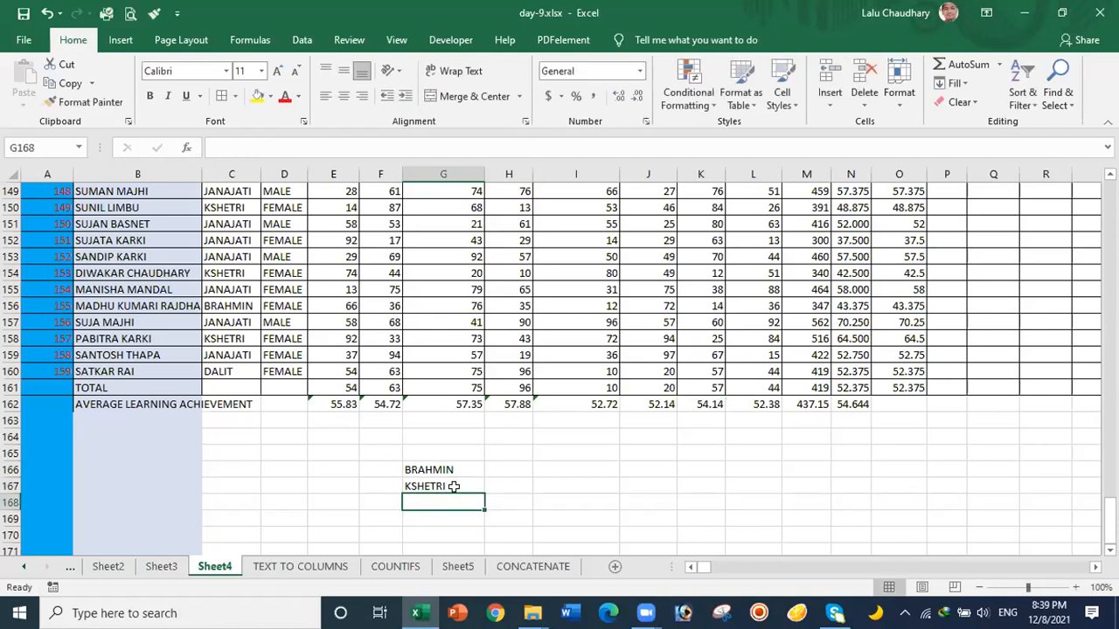
pyautogui.write('J')
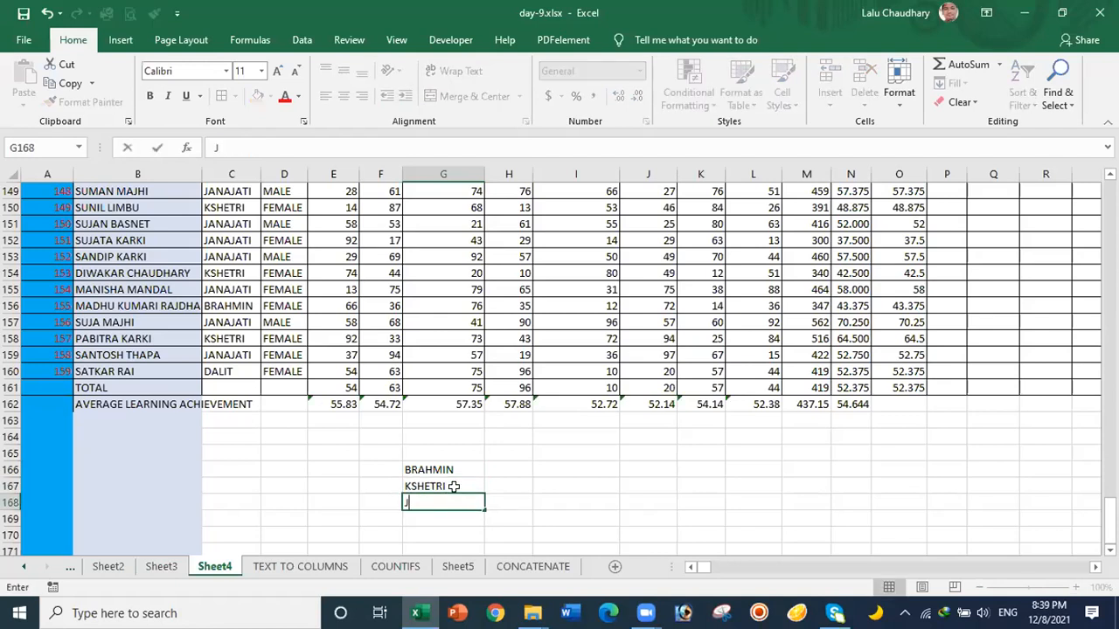
pyautogui.write('ANAJ')
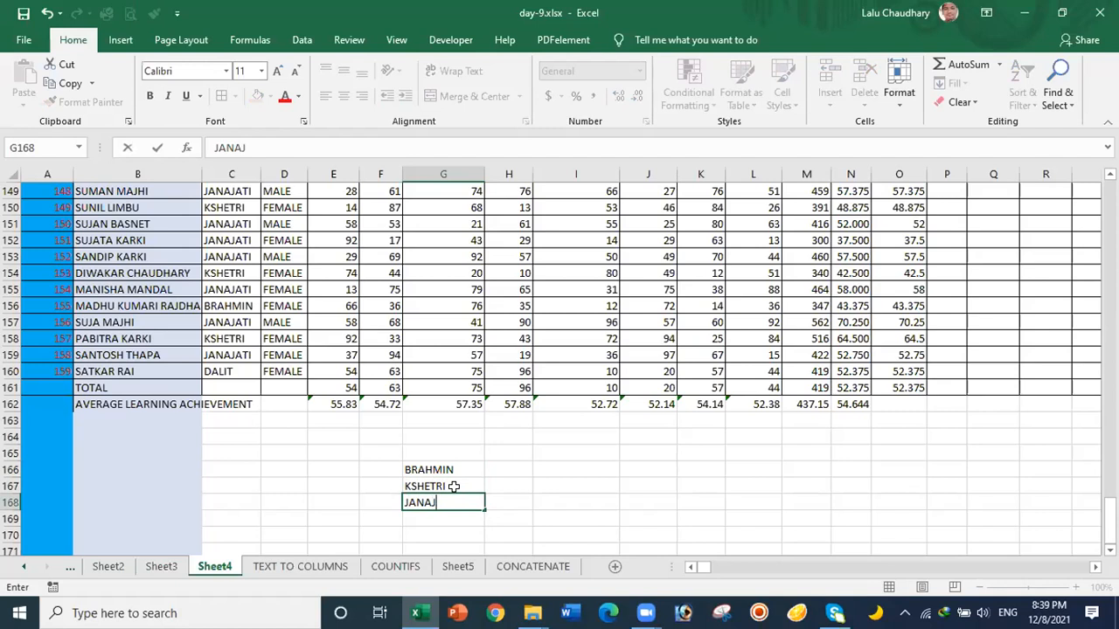
pyautogui.write('ATI')
pyautogui.press('Return')
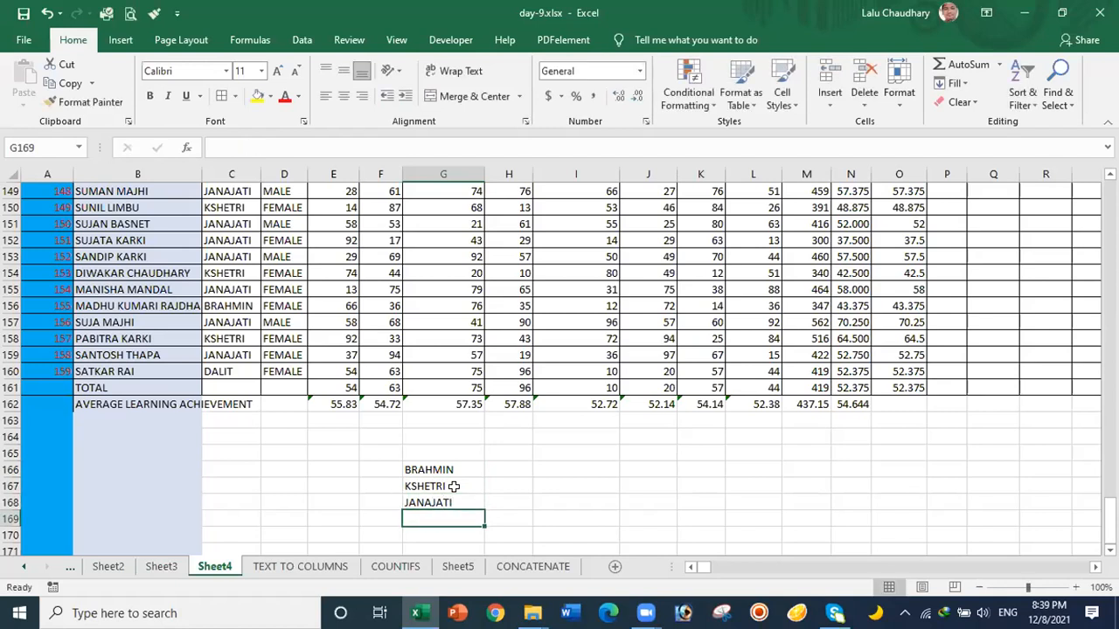
pyautogui.write('DA')
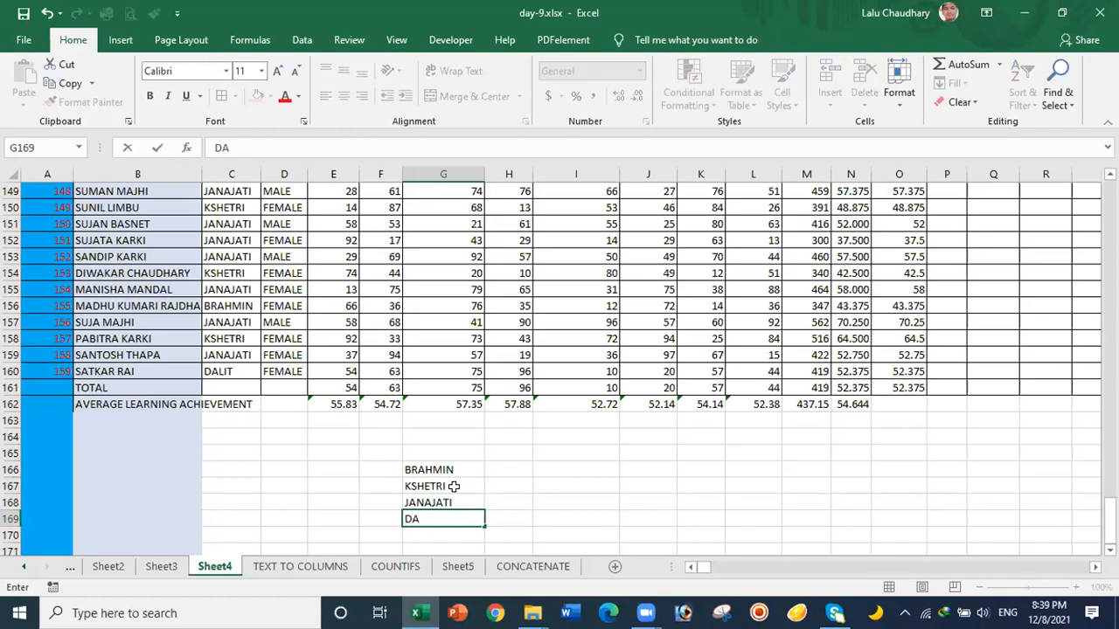
pyautogui.write('LIT')
pyautogui.press('Return')
pyautogui.write('OTH')
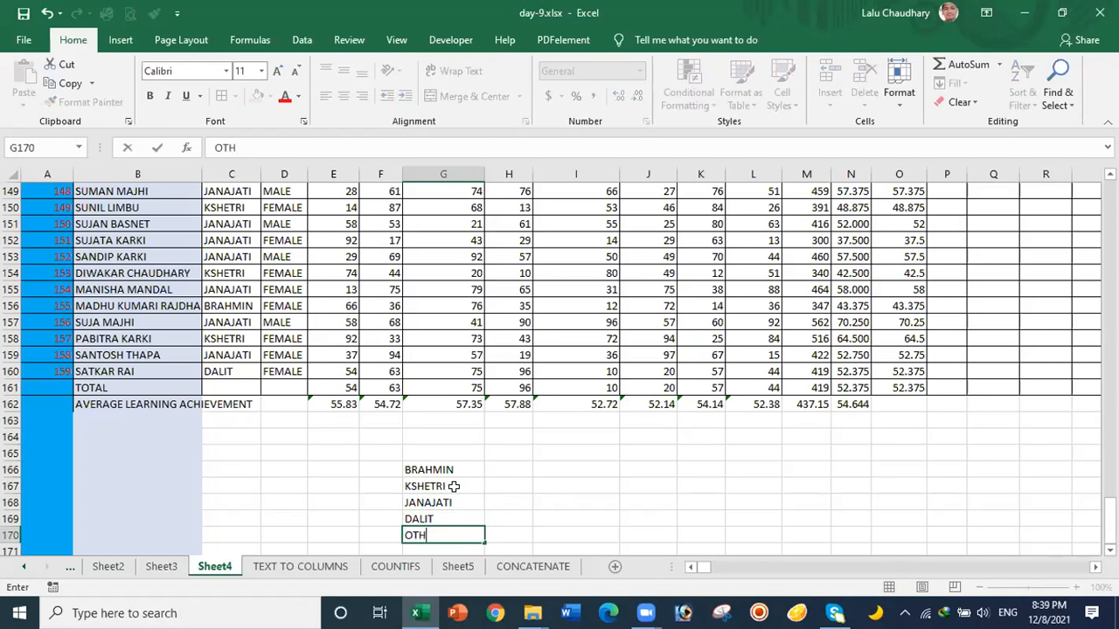
pyautogui.write('ERS')
# Step: Add the headings MALE in H165 and FEMALE in I165
pyautogui.click(504, 450)
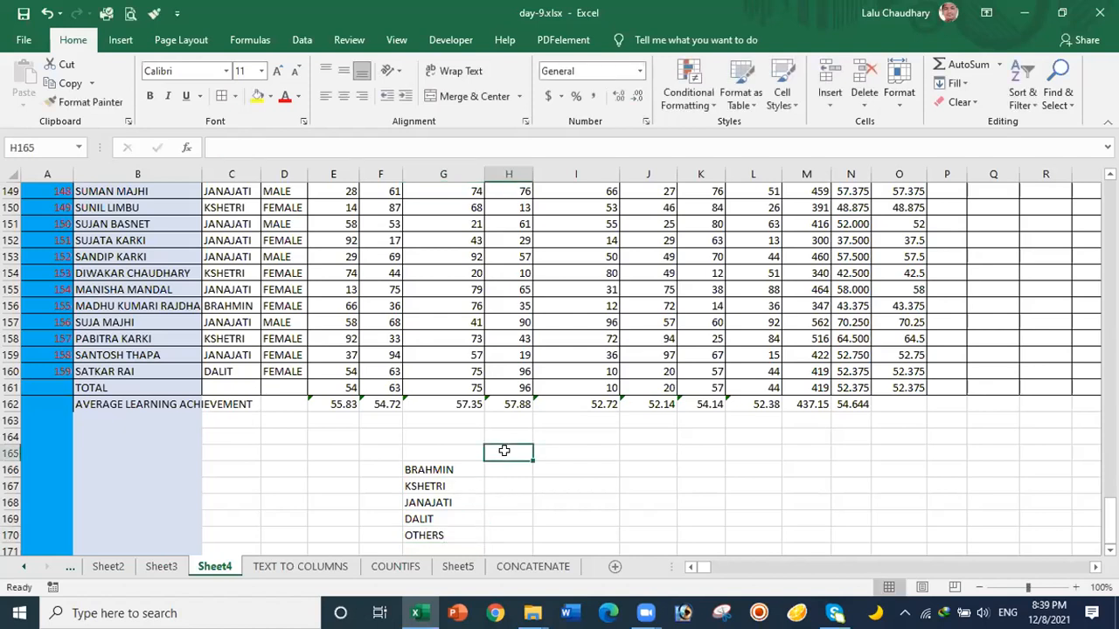
pyautogui.write('MALE')
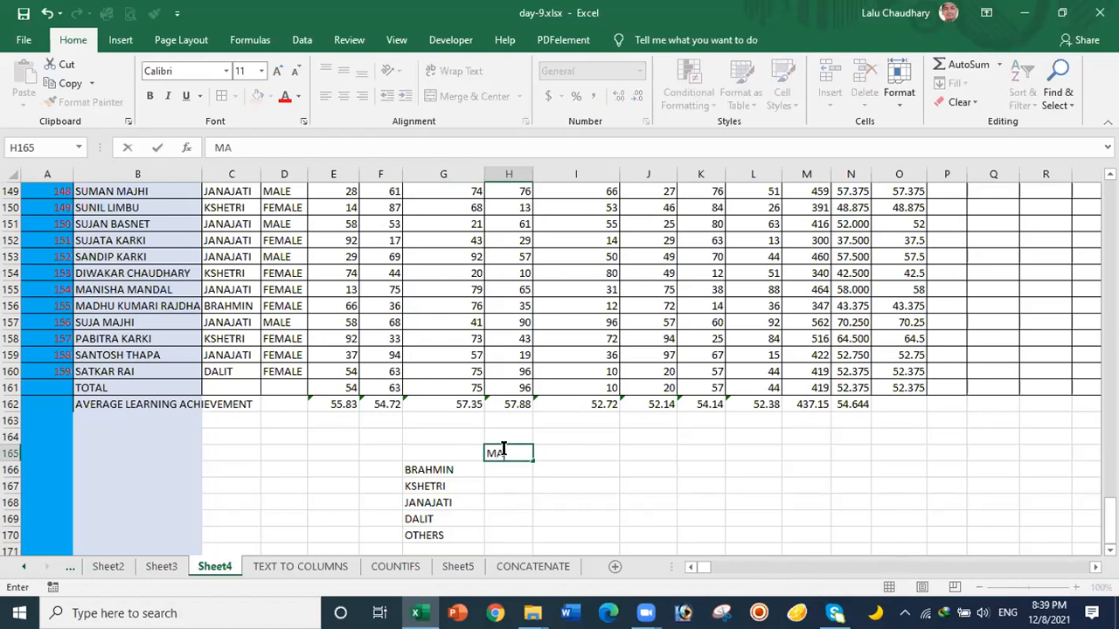
pyautogui.click(559, 451)
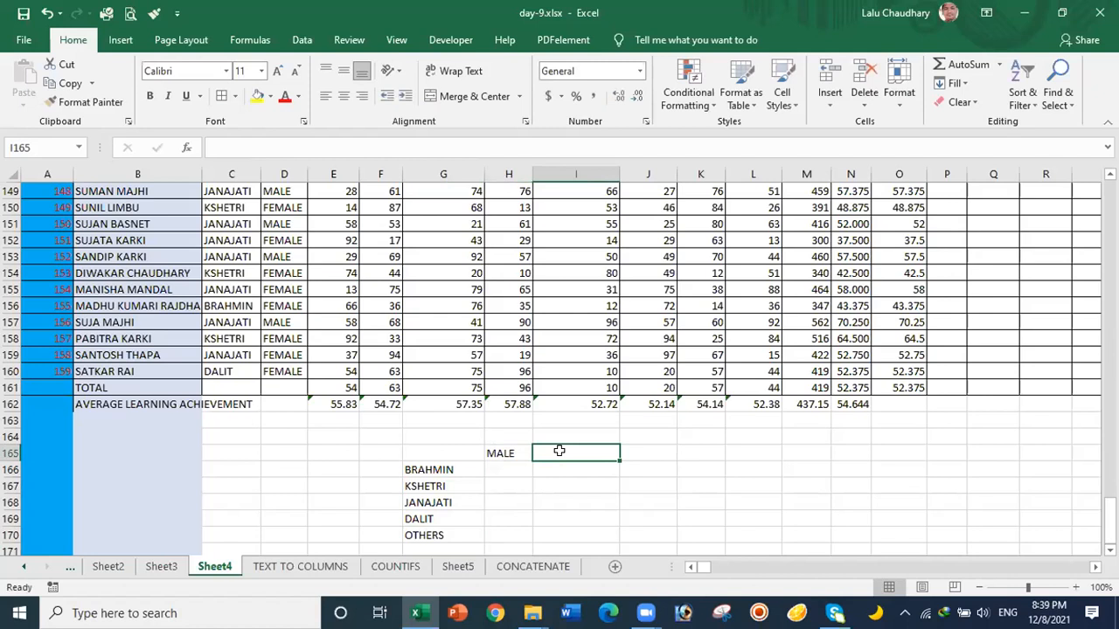
pyautogui.write('FEM')
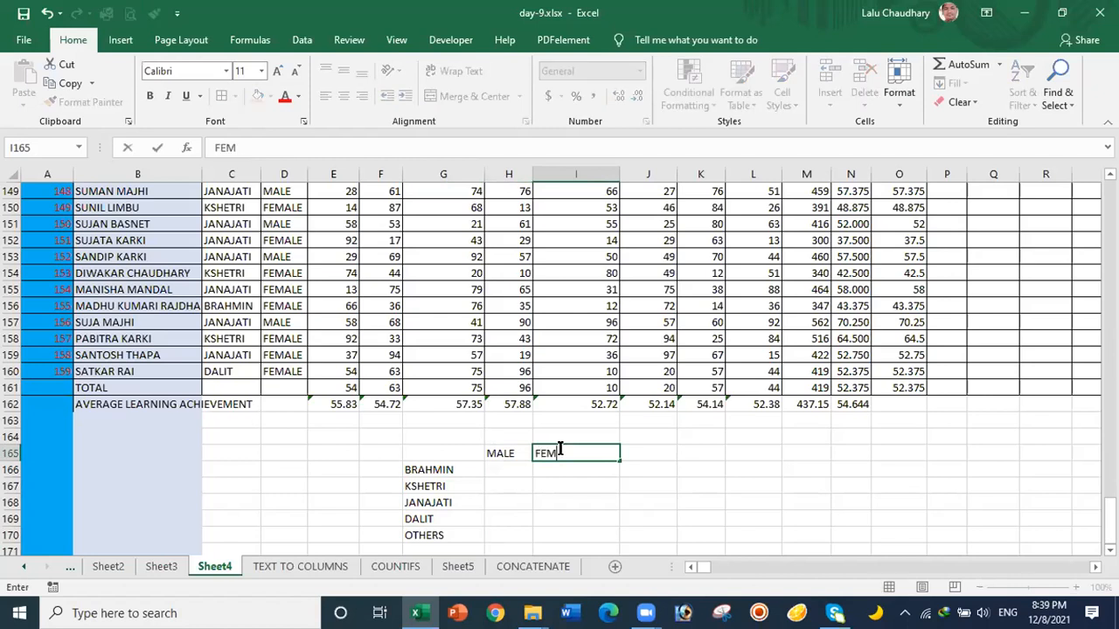
pyautogui.write('ALE')
pyautogui.click(575, 495)
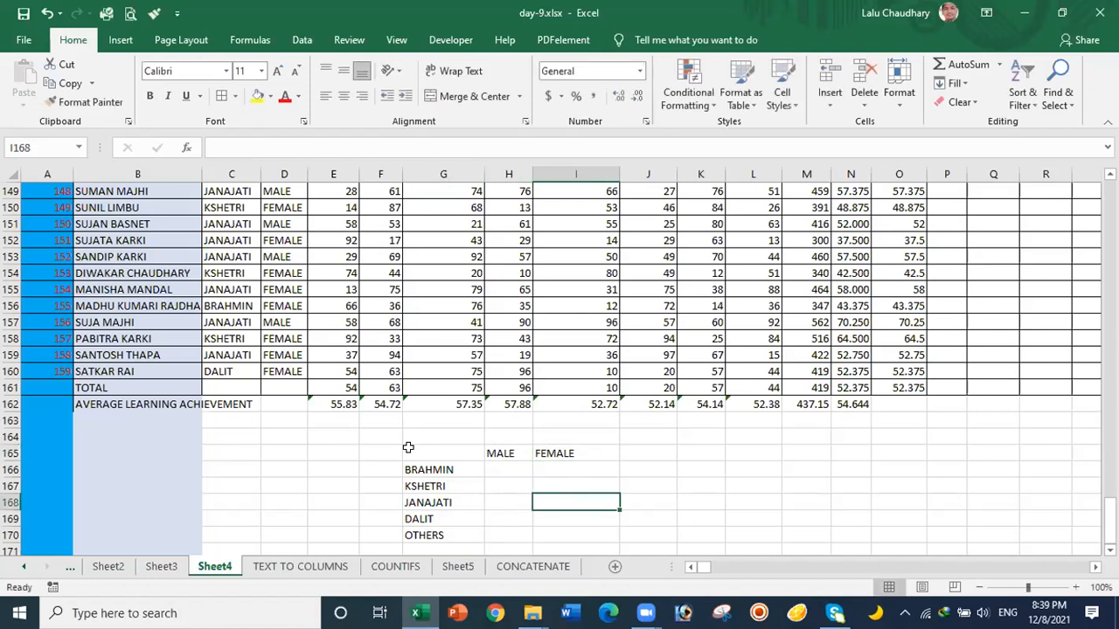
# Step: Apply All Borders to G165:I170 with the Alt+H+B+A shortcut
pyautogui.moveTo(409, 451); pyautogui.dragTo(587, 533)
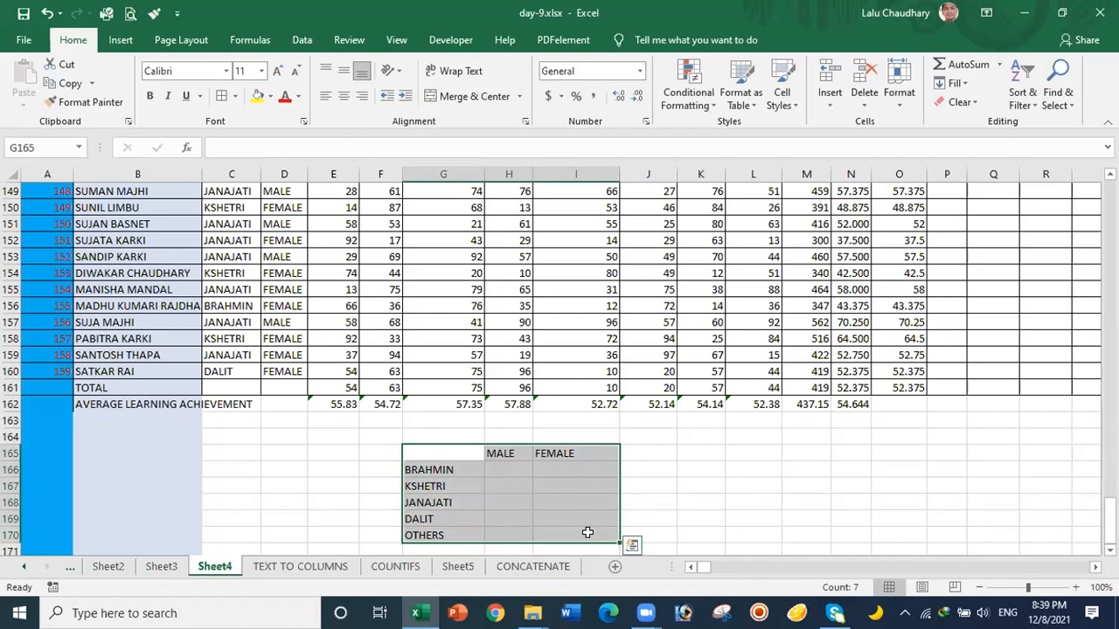
pyautogui.press('alt')
pyautogui.press('h')
pyautogui.press('b')
pyautogui.press('a')
pyautogui.click(750, 516)
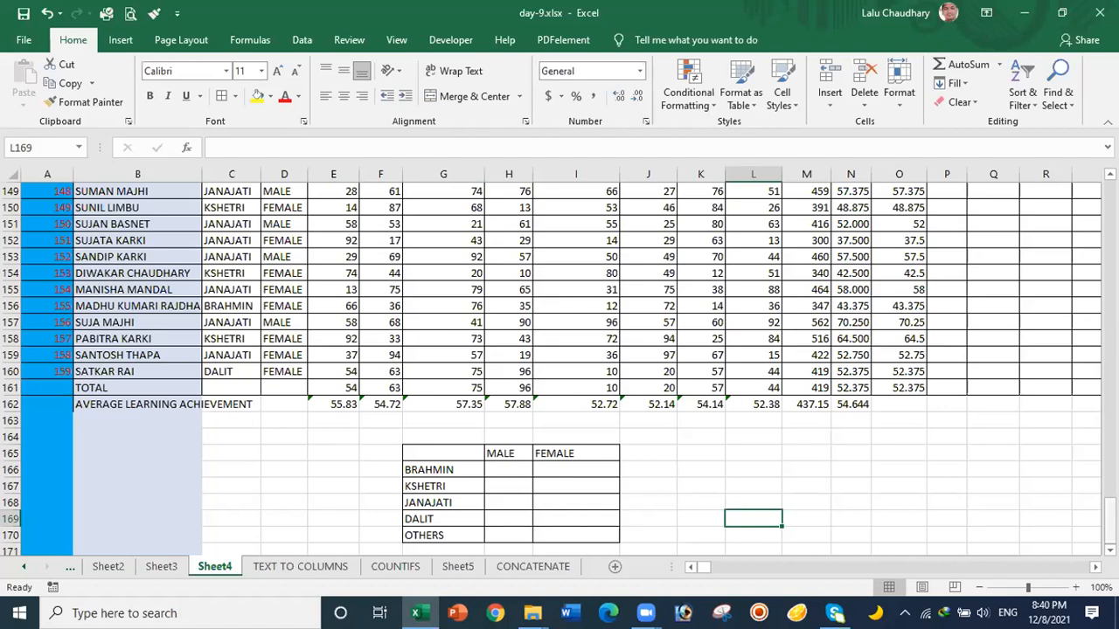
# Step: Start a COUNTIFS formula in H166 with the absolute caste range $C$2:$C$160
pyautogui.click(499, 466)
pyautogui.write('=')
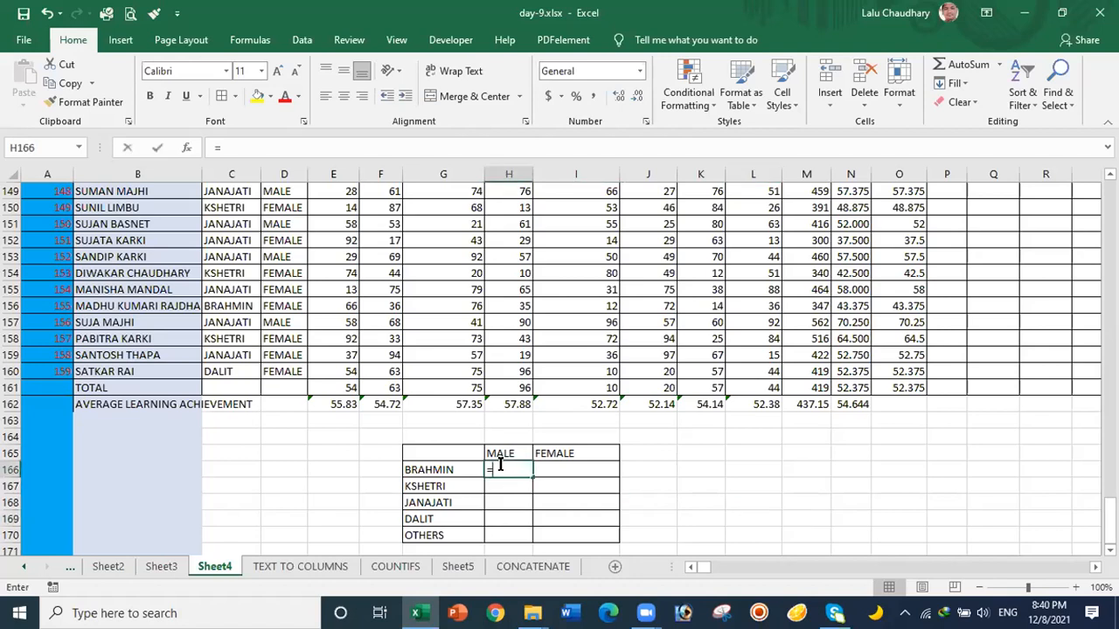
pyautogui.write('COUN')
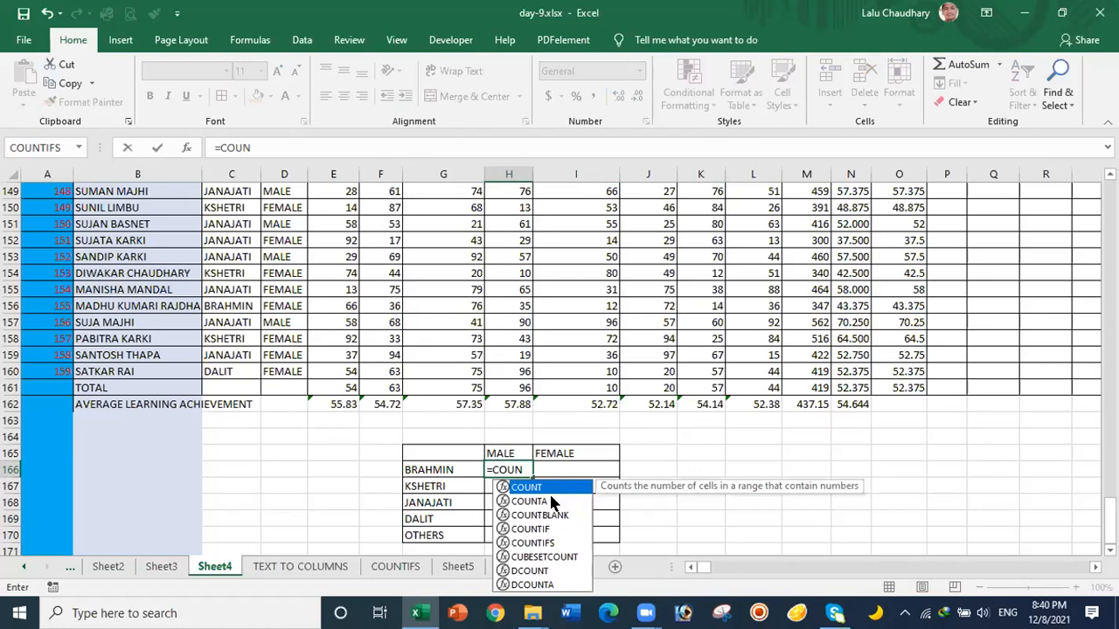
pyautogui.click(530, 543)
pyautogui.doubleClick(530, 543)
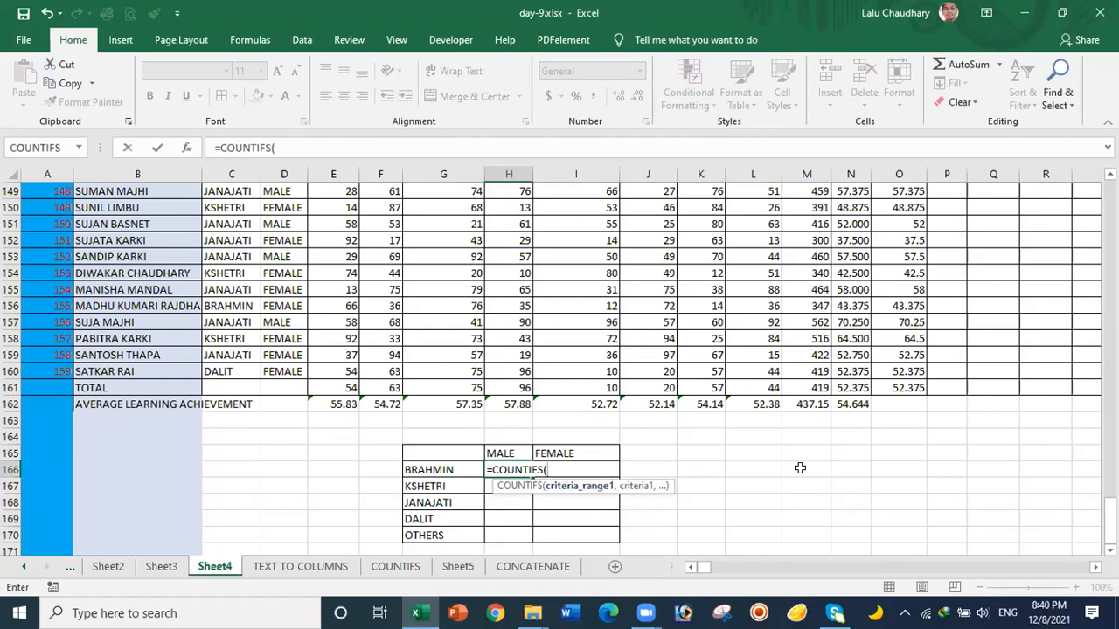
pyautogui.moveTo(1110, 516); pyautogui.dragTo(1110, 185)
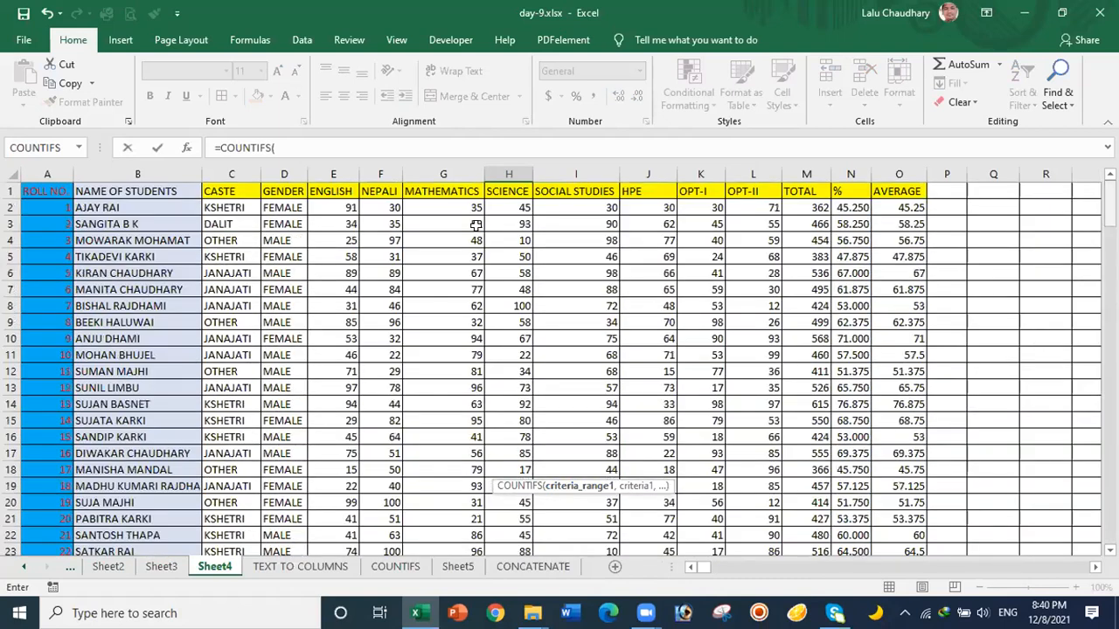
pyautogui.click(229, 205)
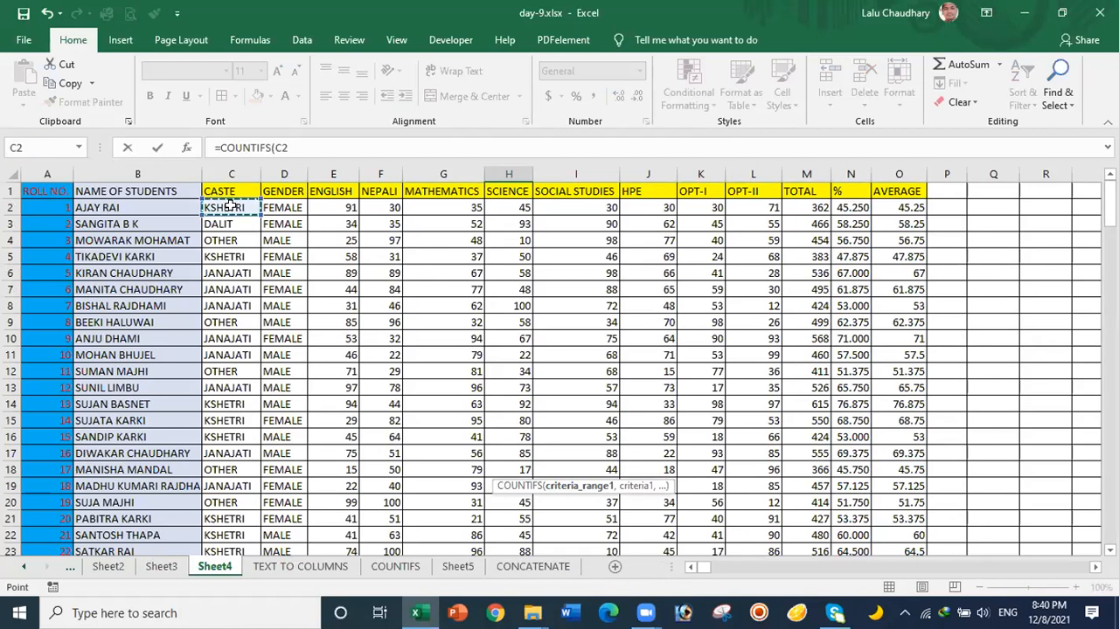
pyautogui.hotkey('ctrl', 'shift', 'Down')
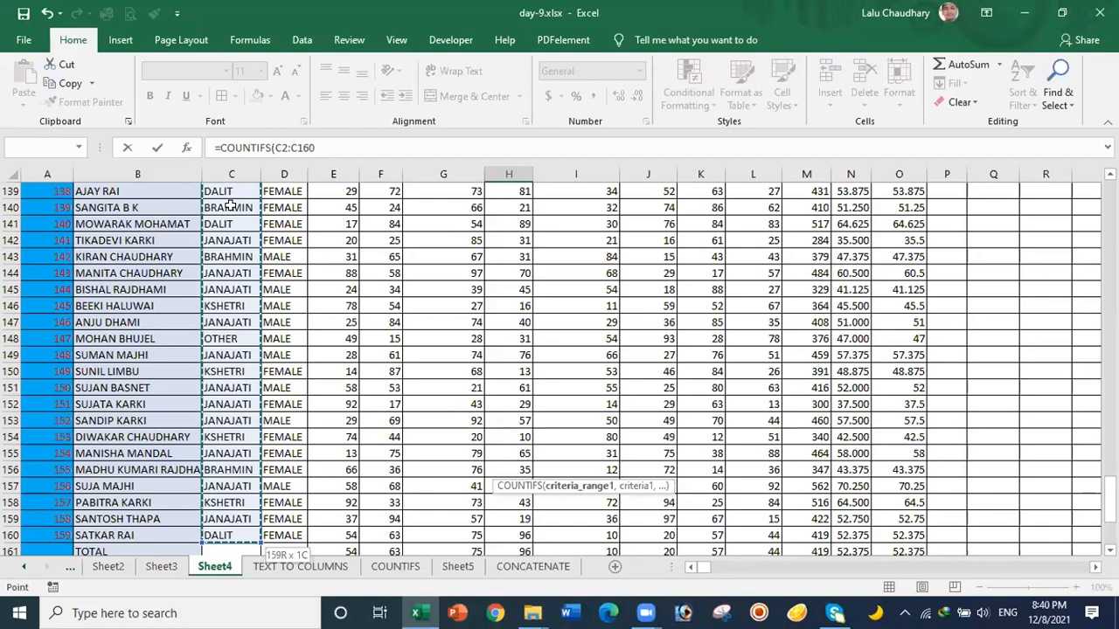
pyautogui.press('F4')
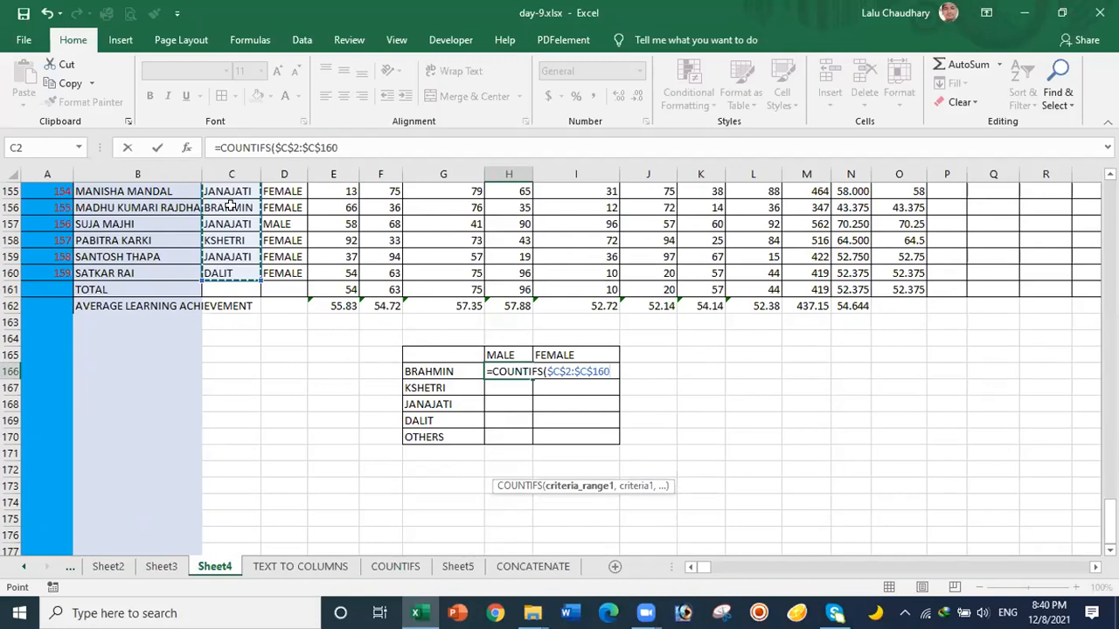
pyautogui.write(',')
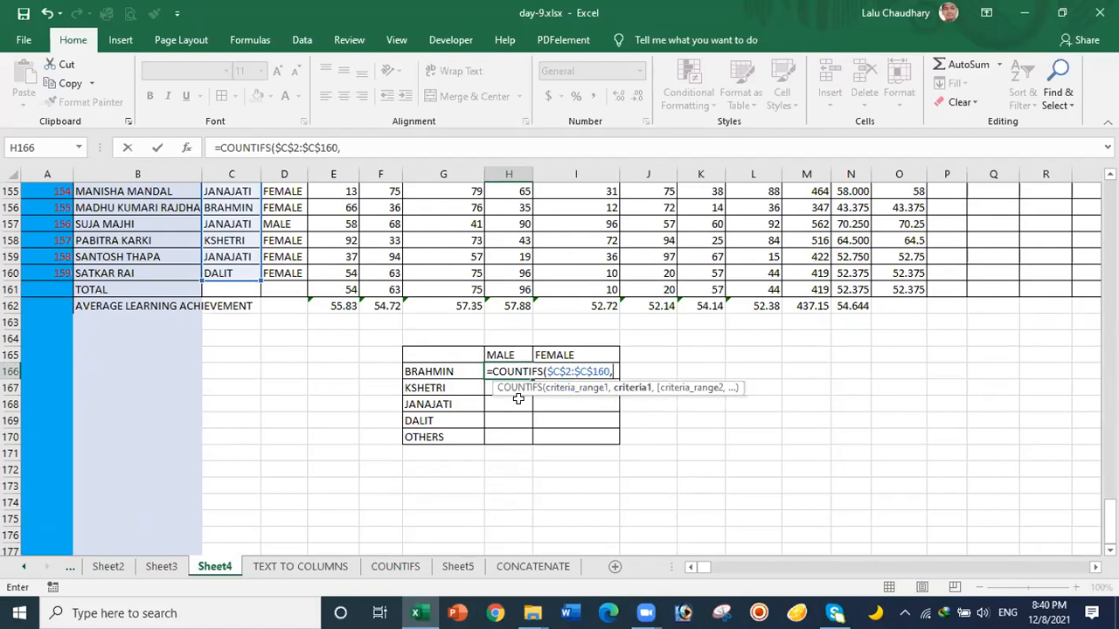
# Step: Add the BRAHMIN cell as the caste criterion, locked as $G166
pyautogui.click(427, 372)
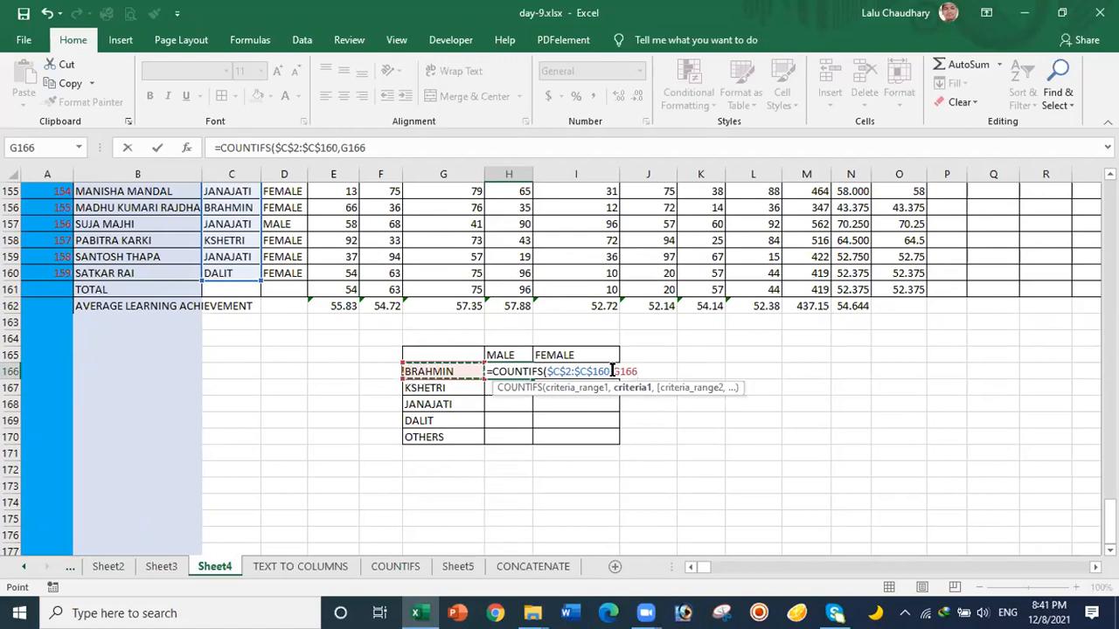
pyautogui.press('F4')
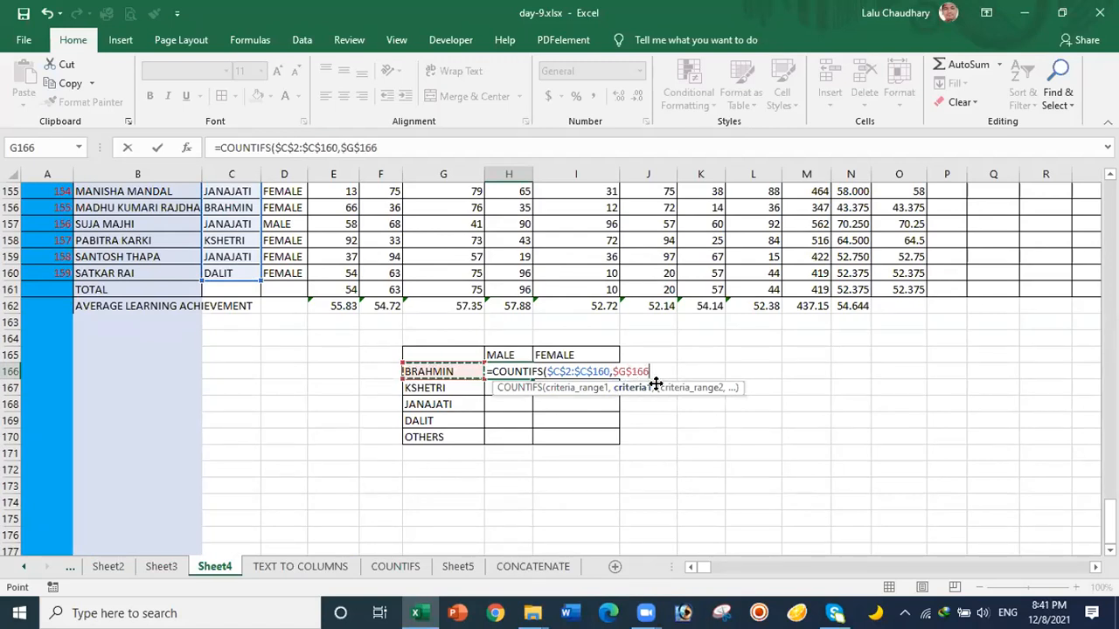
pyautogui.press('F4')
pyautogui.press('F4')
pyautogui.write(',')
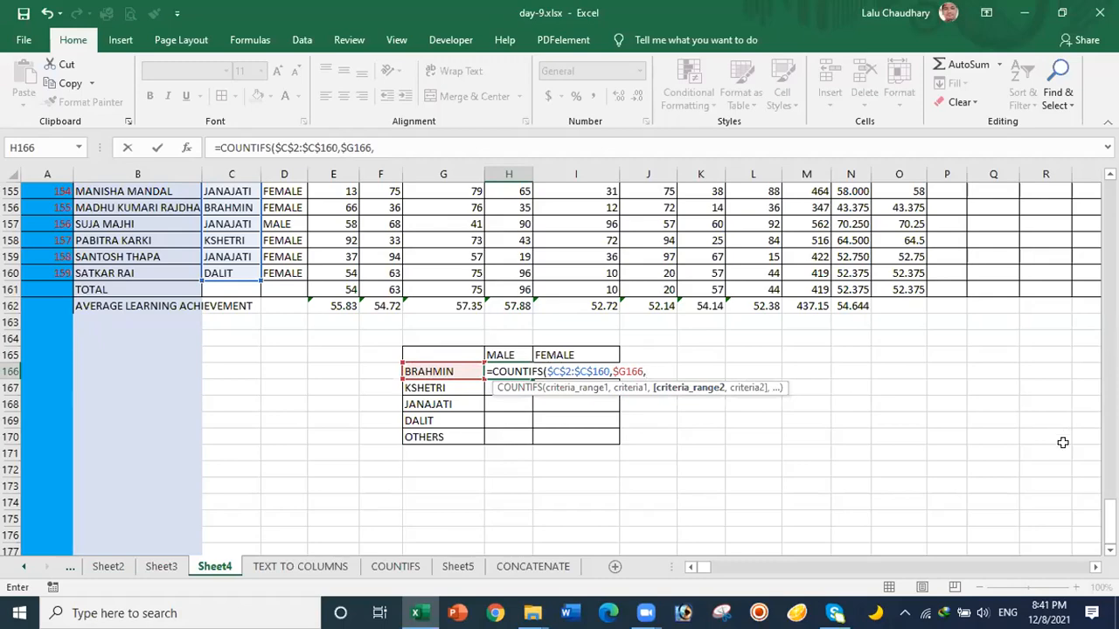
# Step: Add the absolute gender range $D$2:$D$160 as the second COUNTIFS range
pyautogui.moveTo(1110, 522); pyautogui.dragTo(1110, 326)
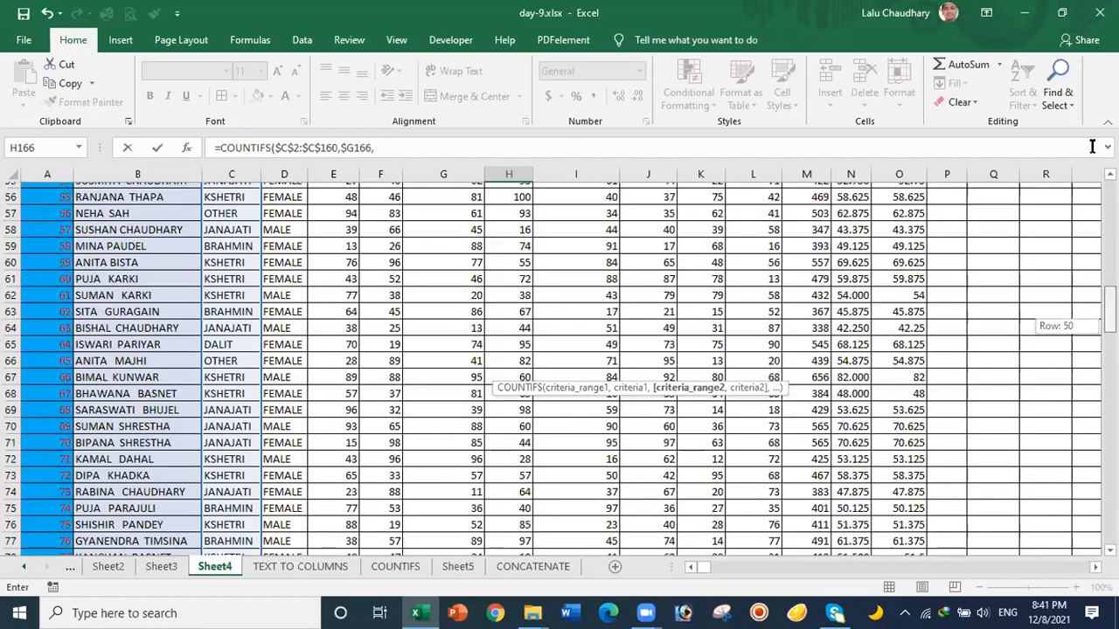
pyautogui.moveTo(1091, 146); pyautogui.dragTo(1093, 153)
pyautogui.click(278, 207)
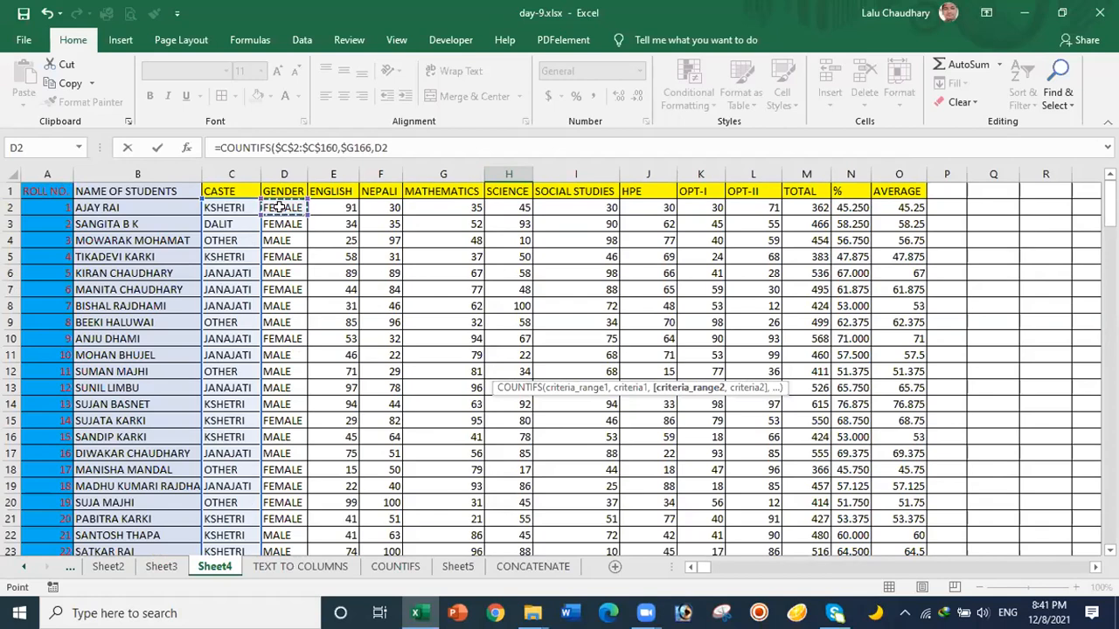
pyautogui.hotkey('ctrl', 'shift', 'Down')
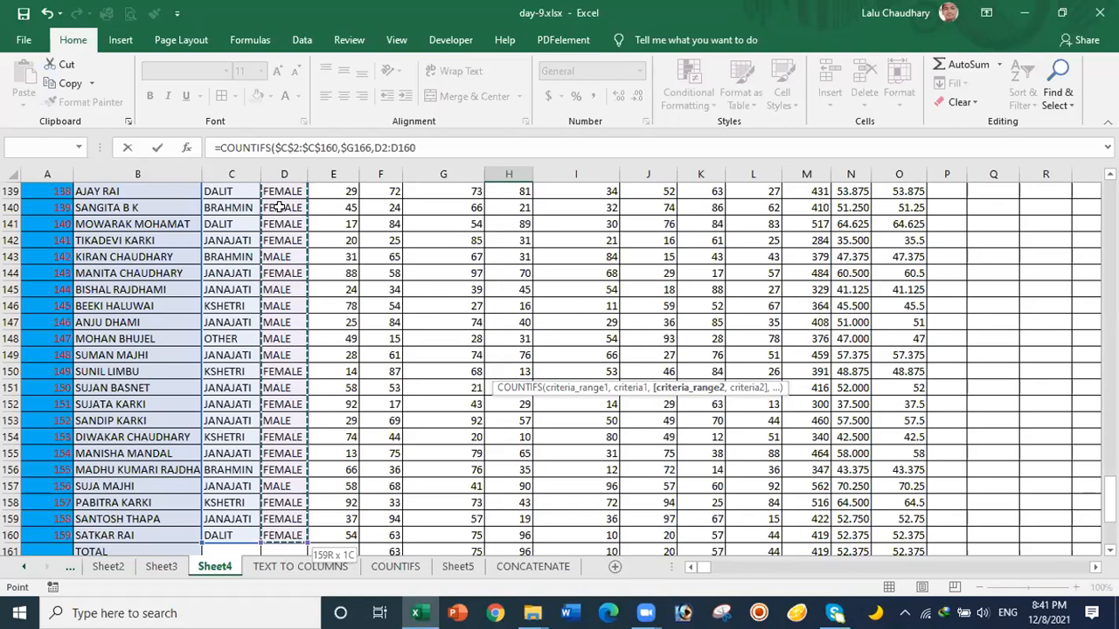
pyautogui.press('F4')
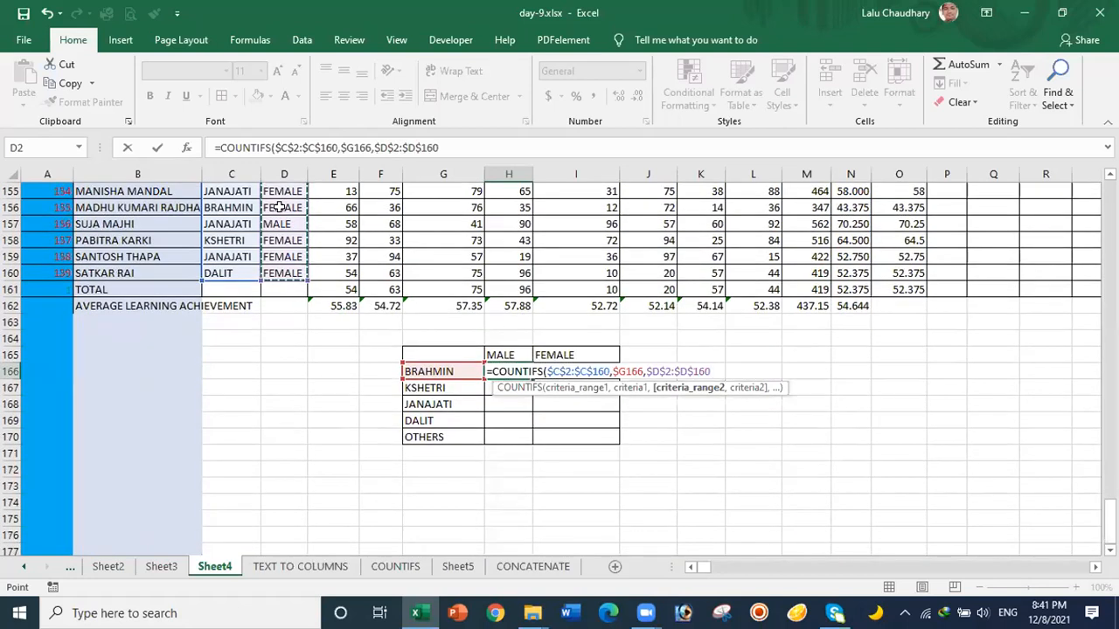
pyautogui.write(',')
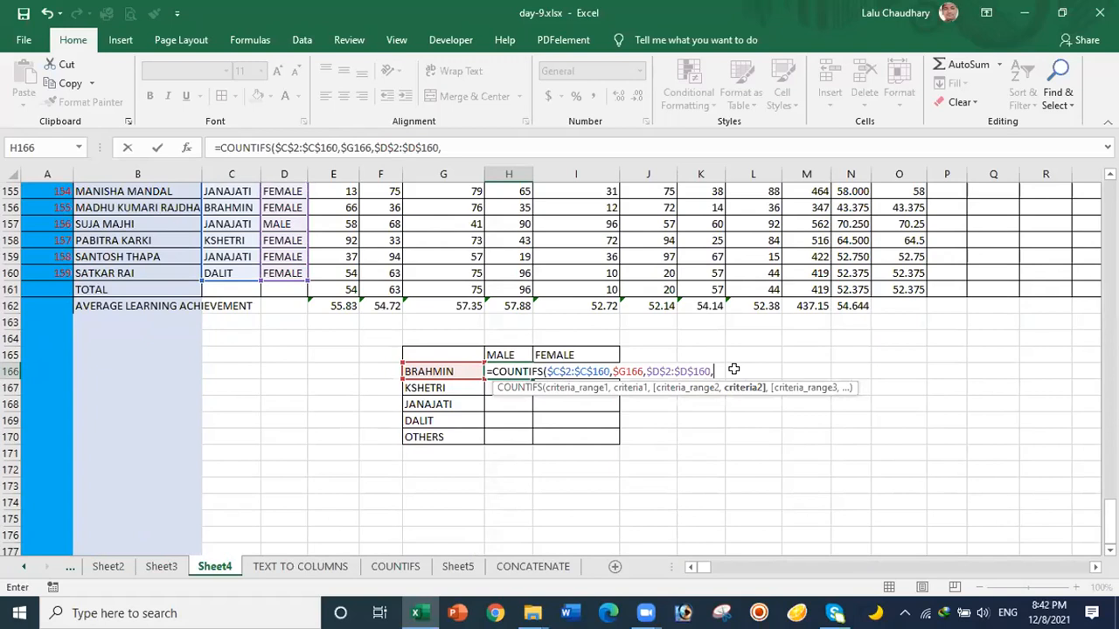
# Step: Use the MALE heading as criterion H$165 and enter the formula
pyautogui.click(500, 356)
pyautogui.click(498, 354)
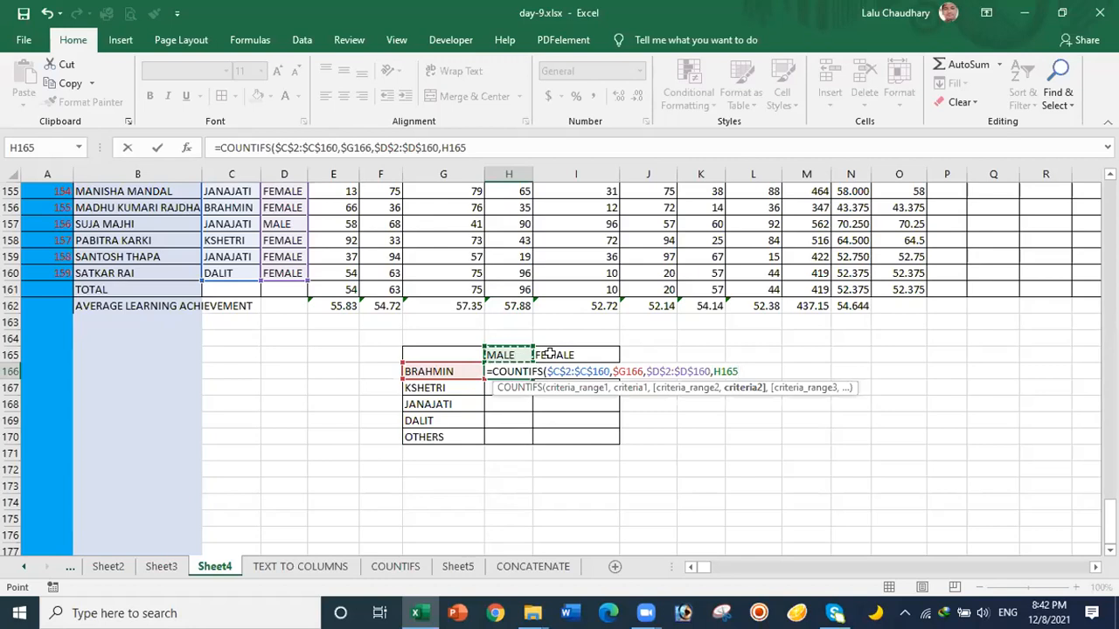
pyautogui.press('F4')
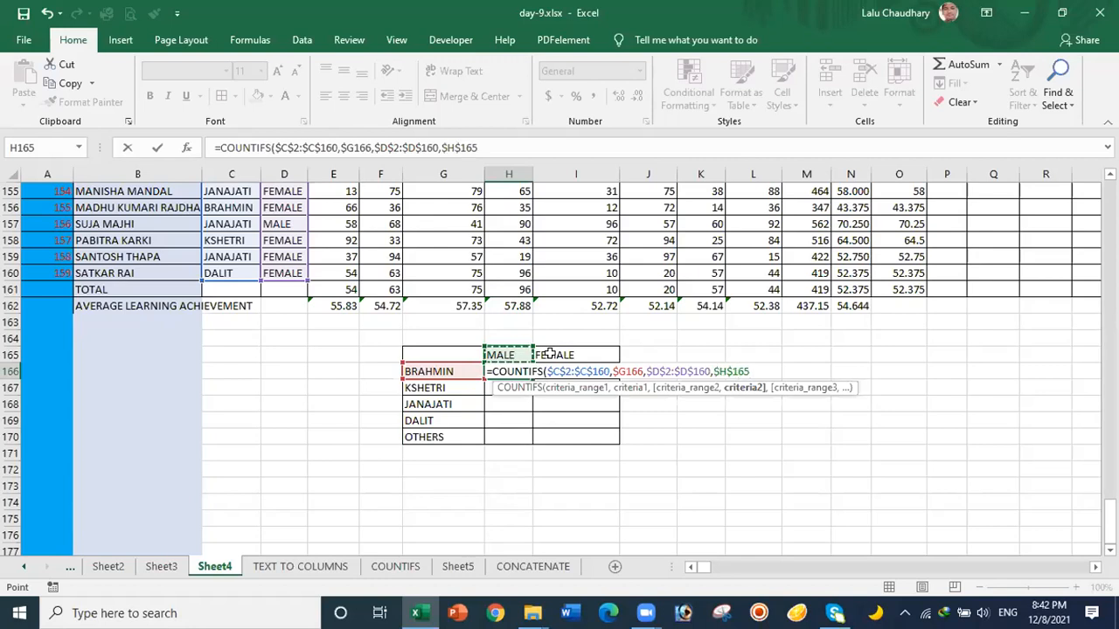
pyautogui.press('F4')
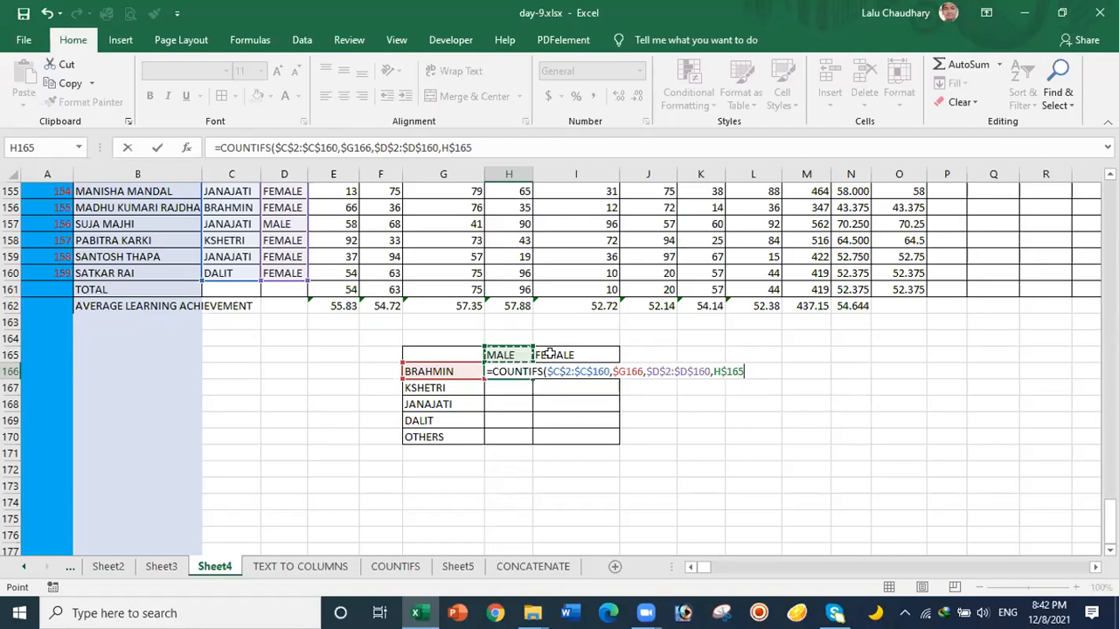
pyautogui.press('Return')
# Step: Fill the male COUNTIFS formula from H166 down to H170, giving 4, 25, 31, 7 and 0
pyautogui.click(514, 370)
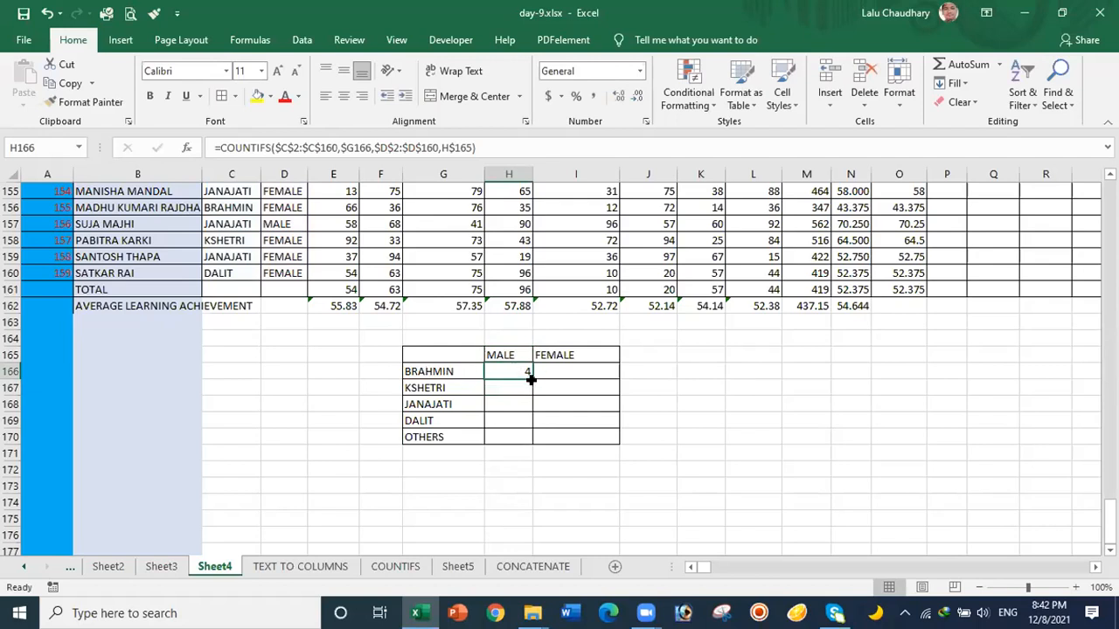
pyautogui.moveTo(528, 376); pyautogui.dragTo(528, 437)
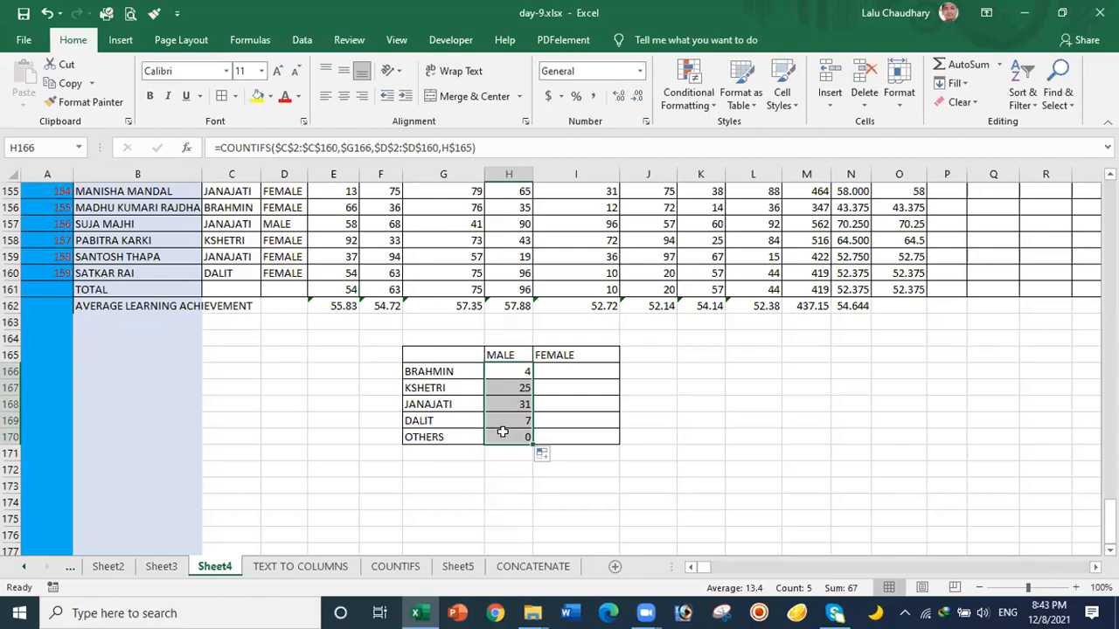
pyautogui.click(509, 368)
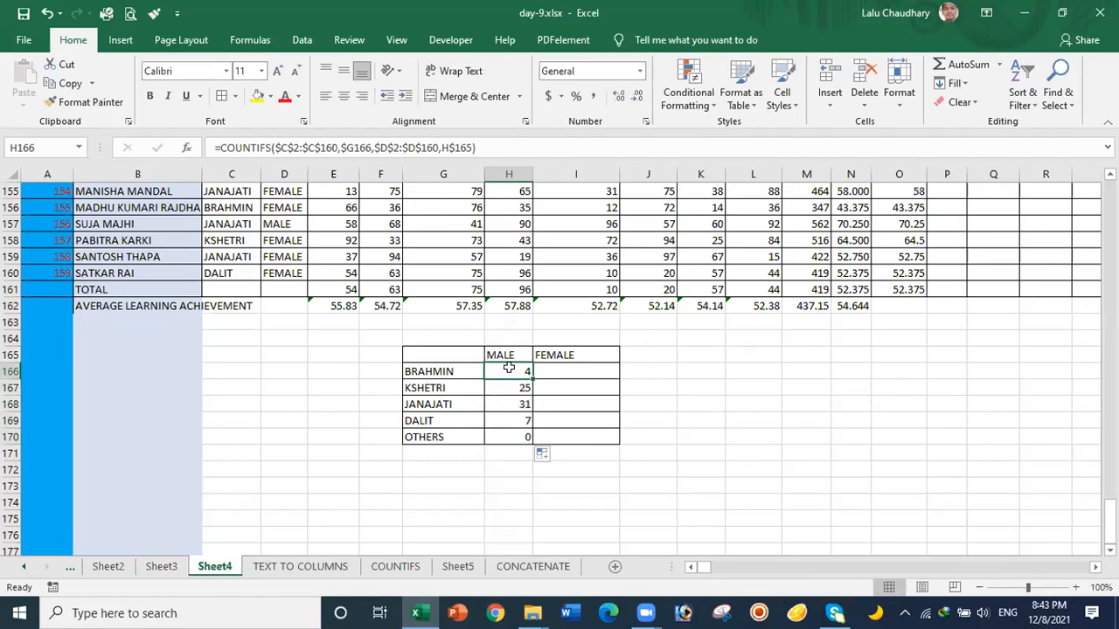
# Step: Copy the count formulas into column I, giving female counts 9, 22, 37, 7 and 0
pyautogui.moveTo(529, 375); pyautogui.dragTo(601, 442)
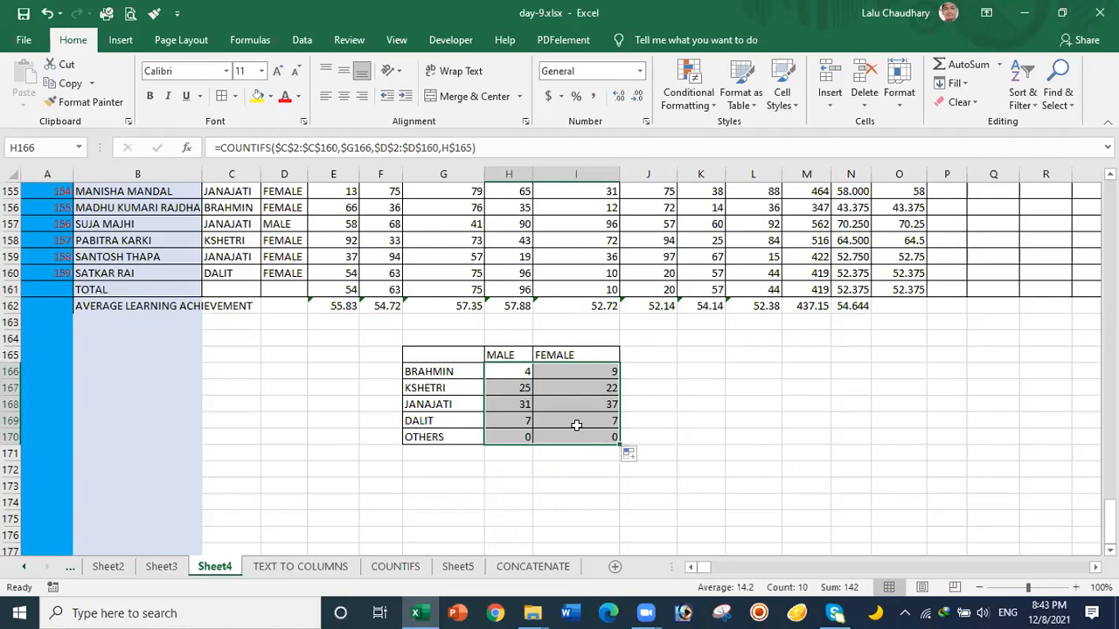
pyautogui.click(512, 456)
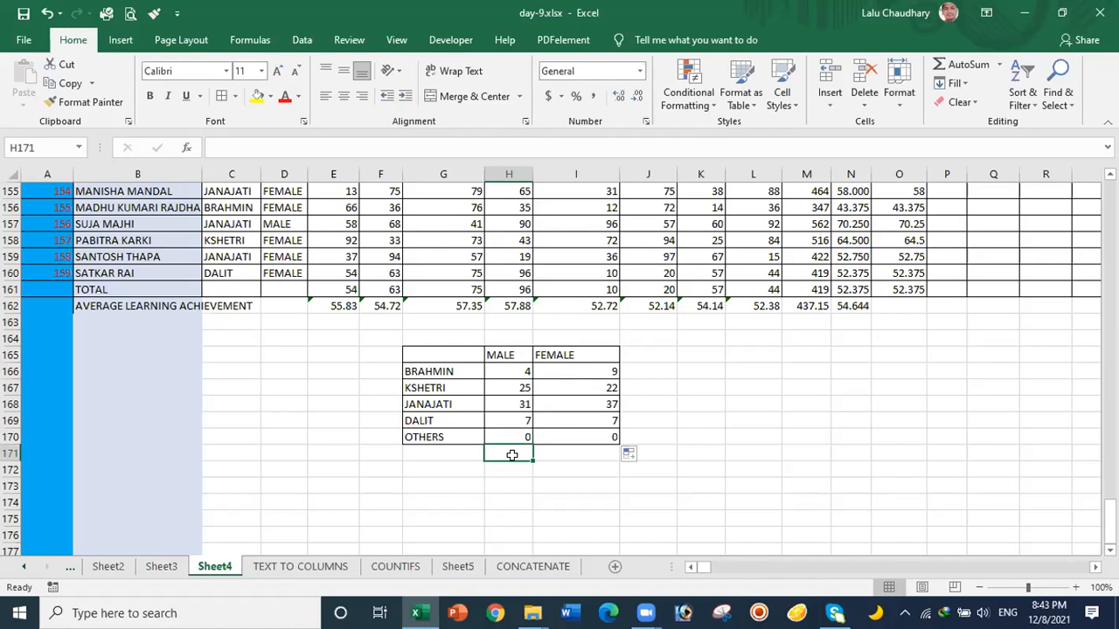
# Step: Enter =SUM(H166:H170) in H171 and =SUM(I166:I170) in I171, totalling 67 and 75
pyautogui.write('=')
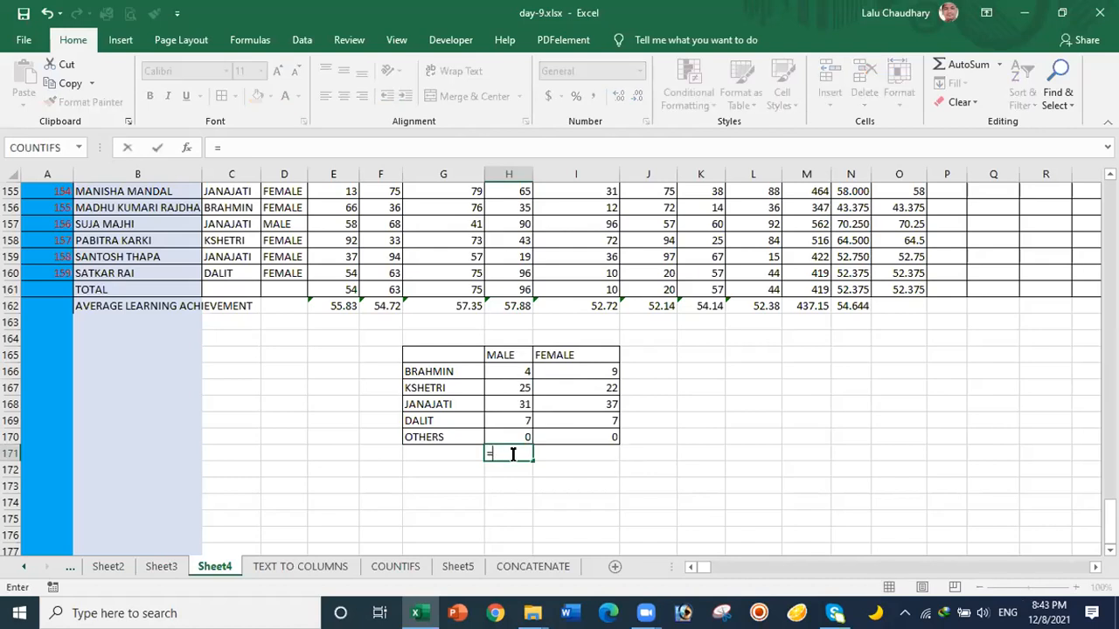
pyautogui.write('S')
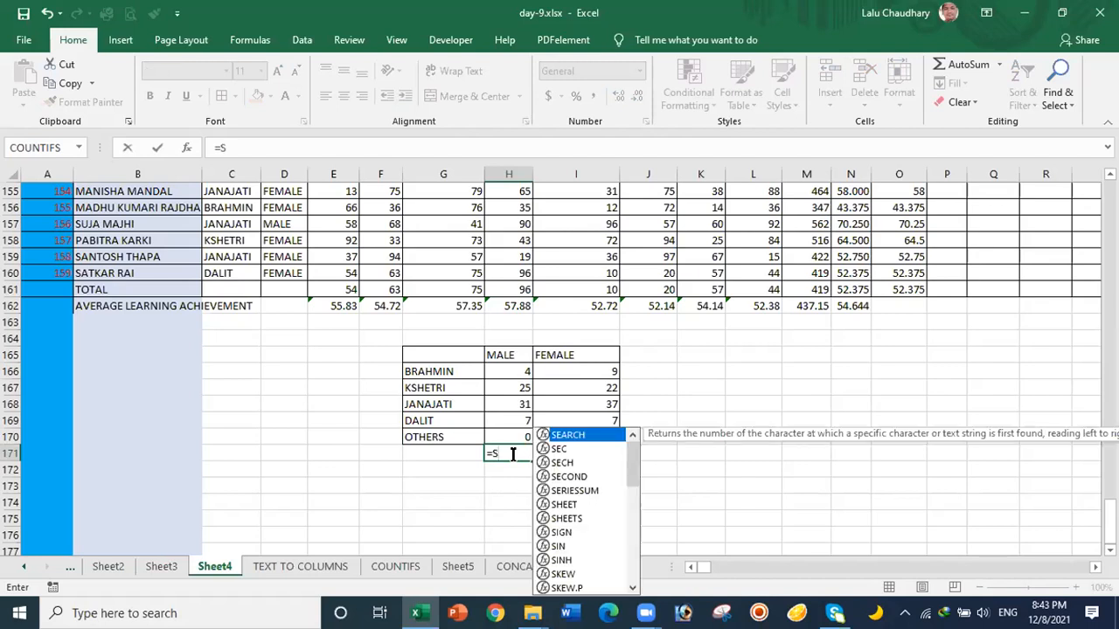
pyautogui.write('UM')
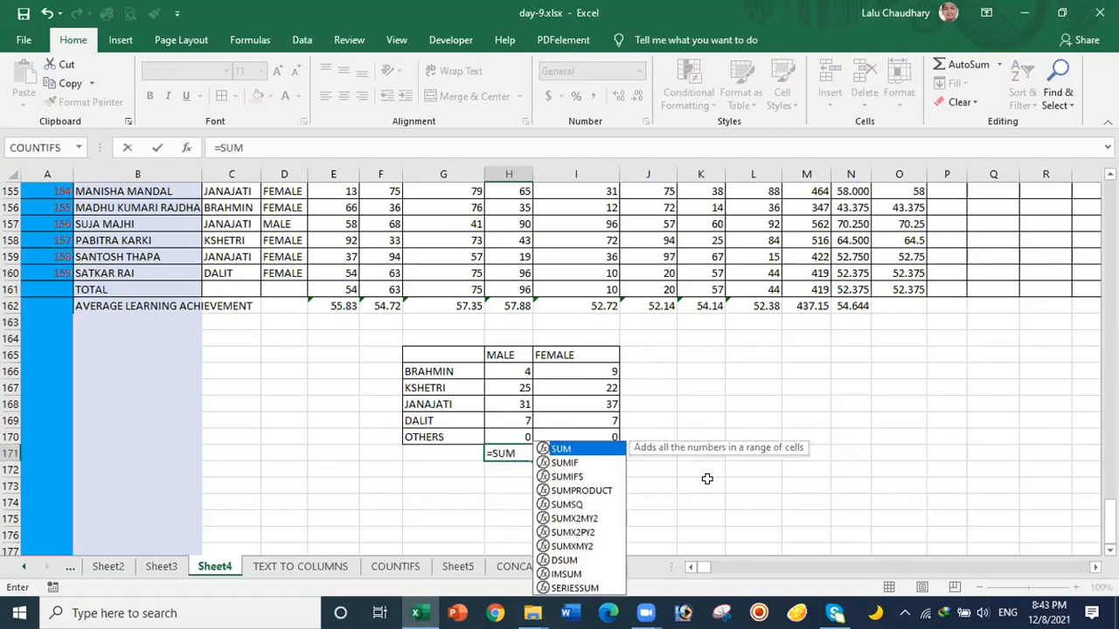
pyautogui.write('(')
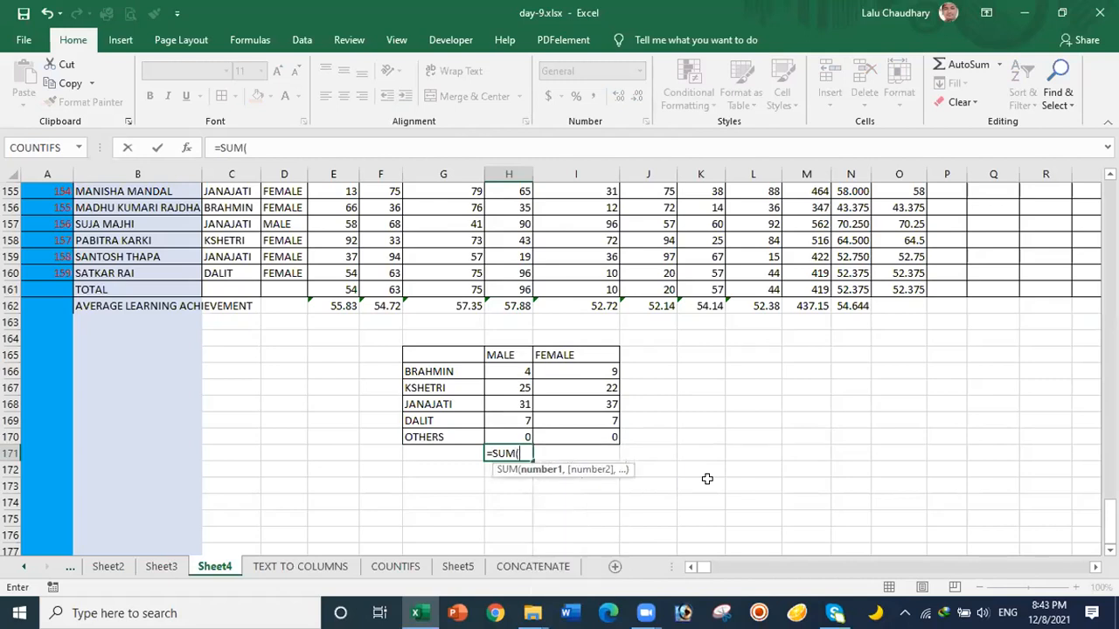
pyautogui.moveTo(512, 369); pyautogui.dragTo(512, 432)
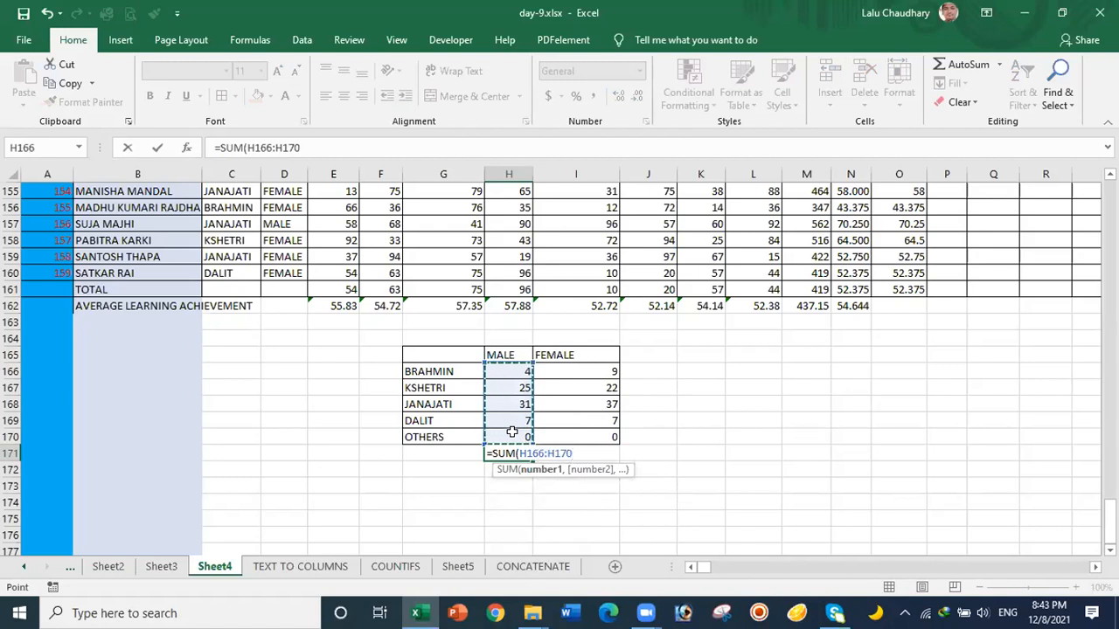
pyautogui.press('Return')
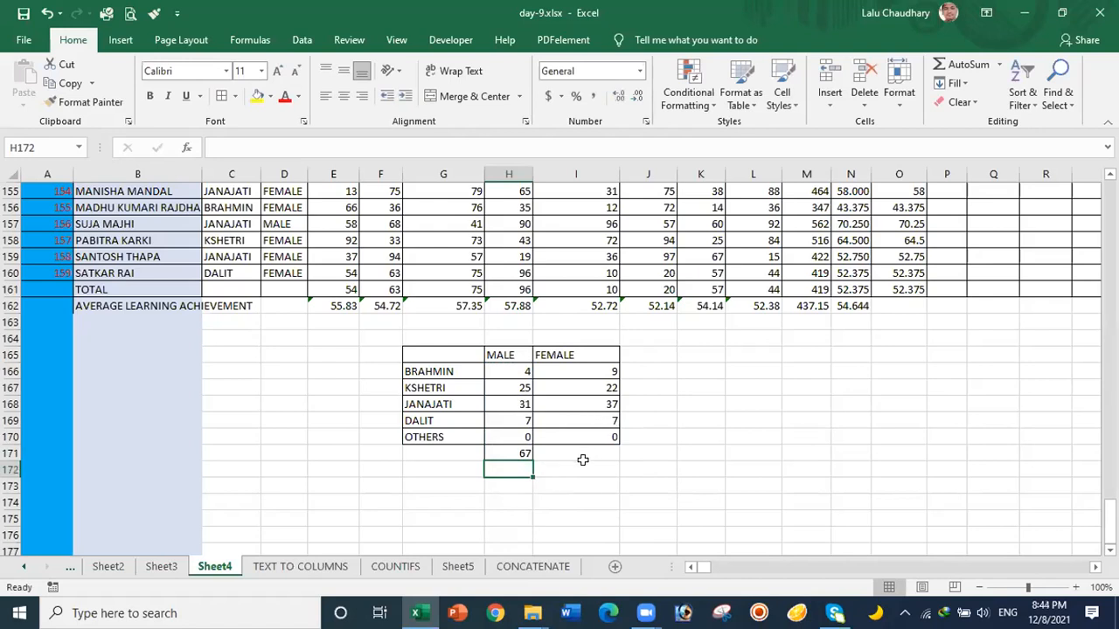
pyautogui.click(577, 447)
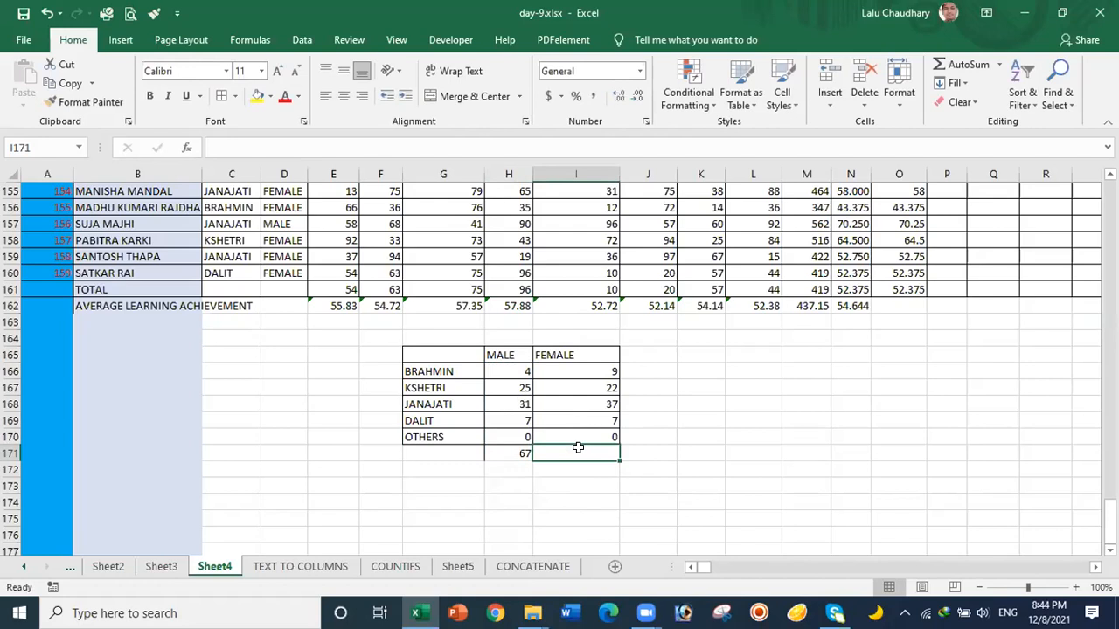
pyautogui.write('=')
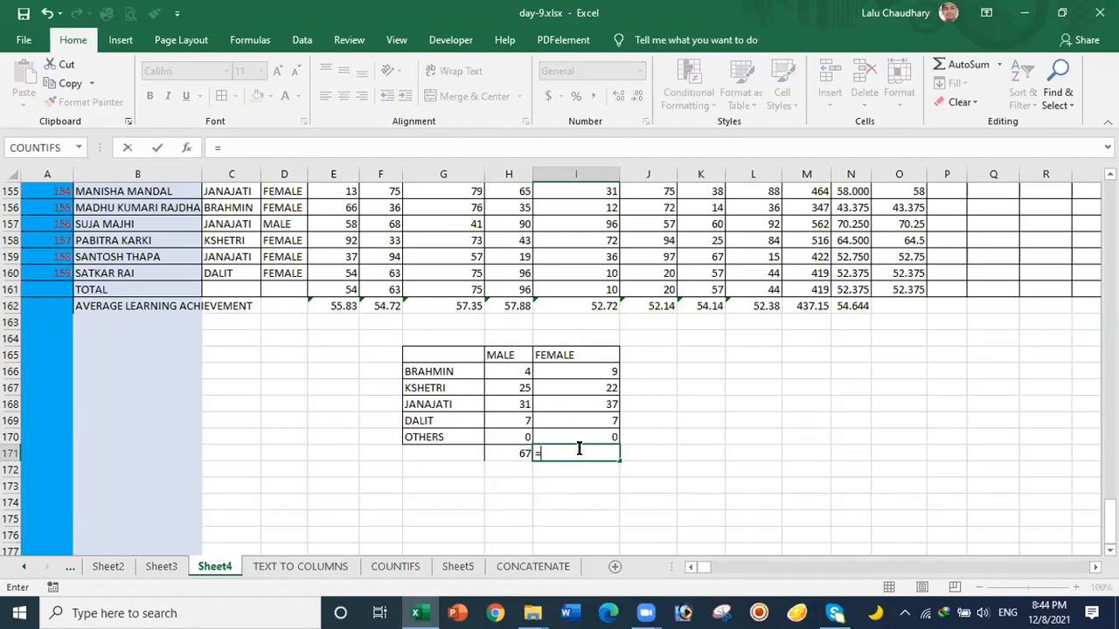
pyautogui.write('SUM')
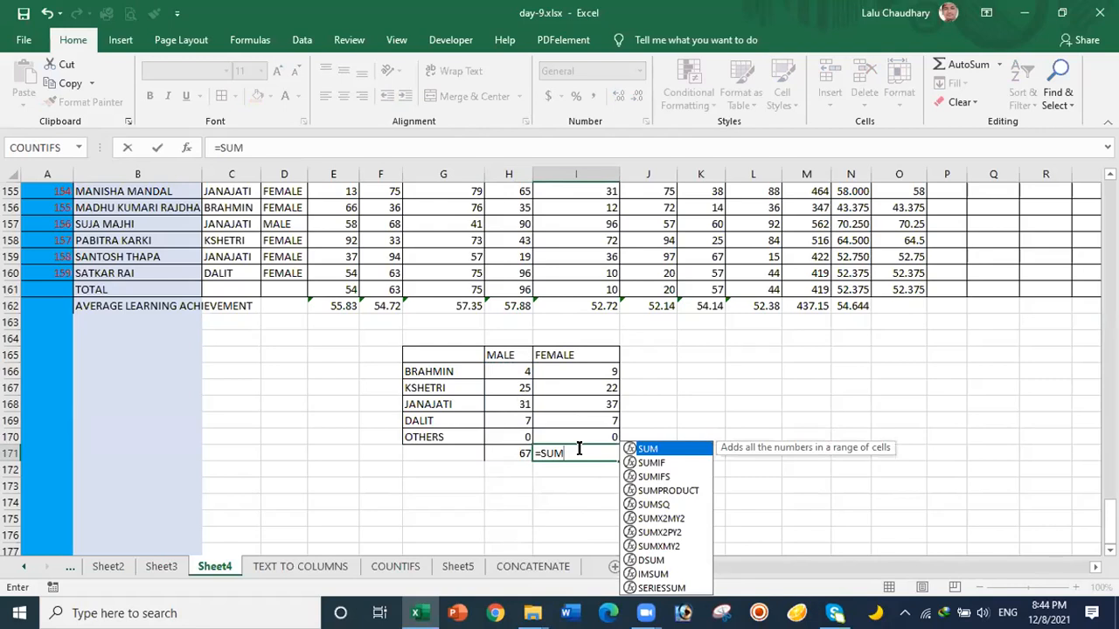
pyautogui.write('(')
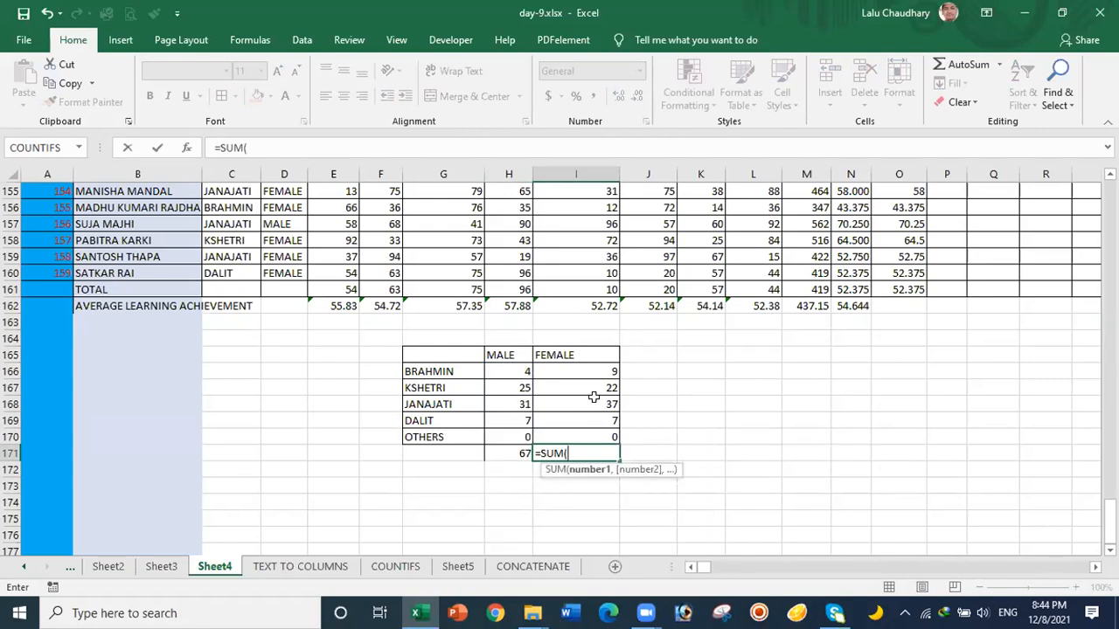
pyautogui.moveTo(588, 368); pyautogui.dragTo(591, 432)
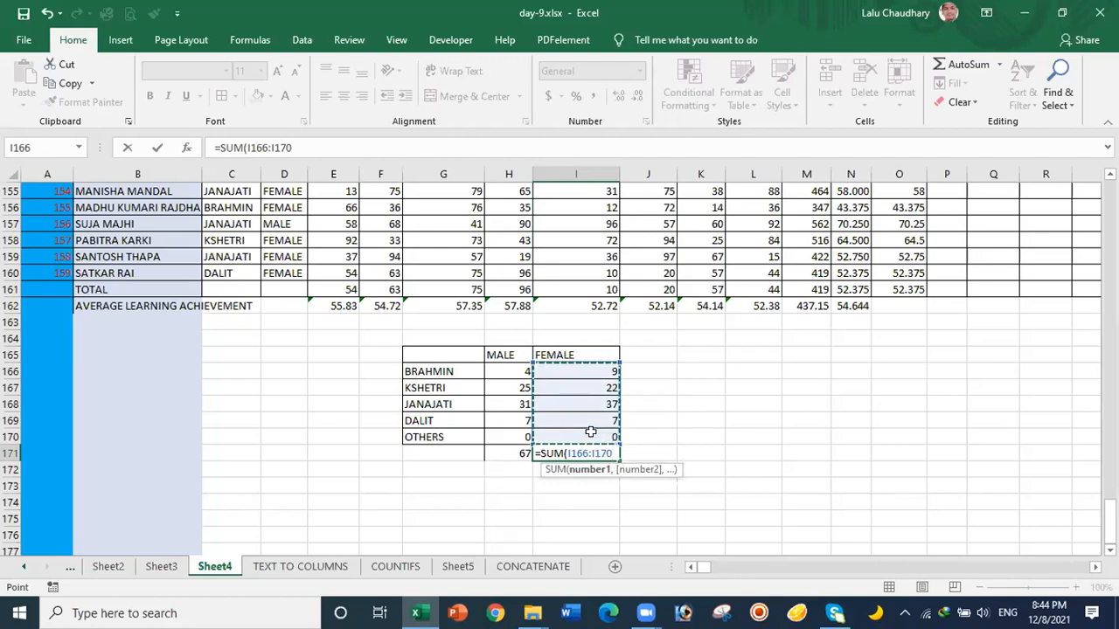
pyautogui.press('Return')
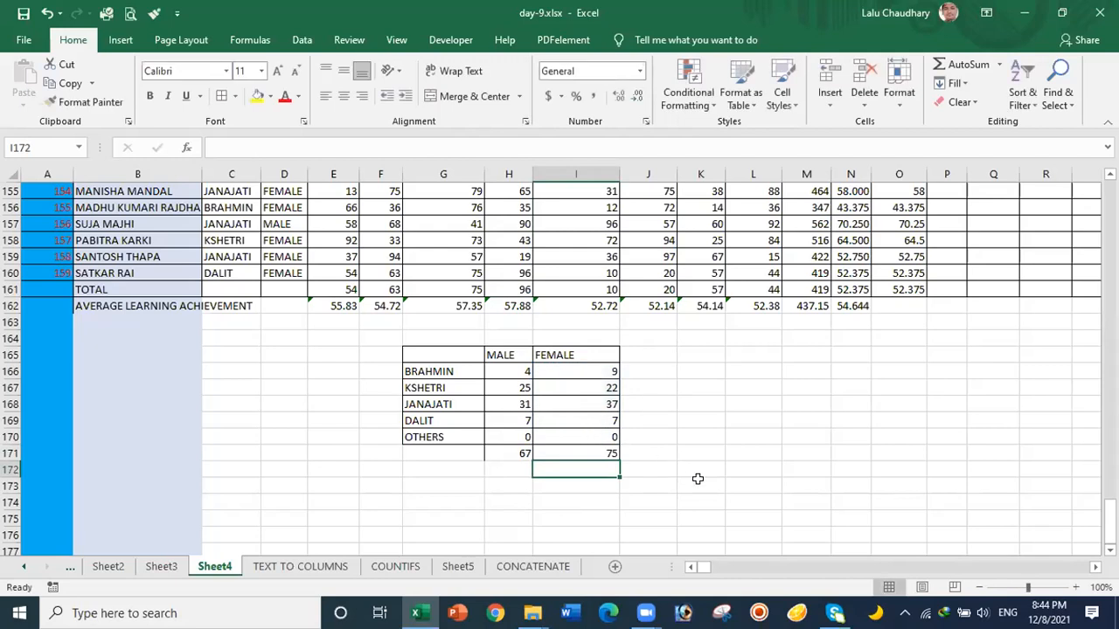
# Step: Enter =H171+I171 in J171 for a grand total of 142
pyautogui.doubleClick(654, 452)
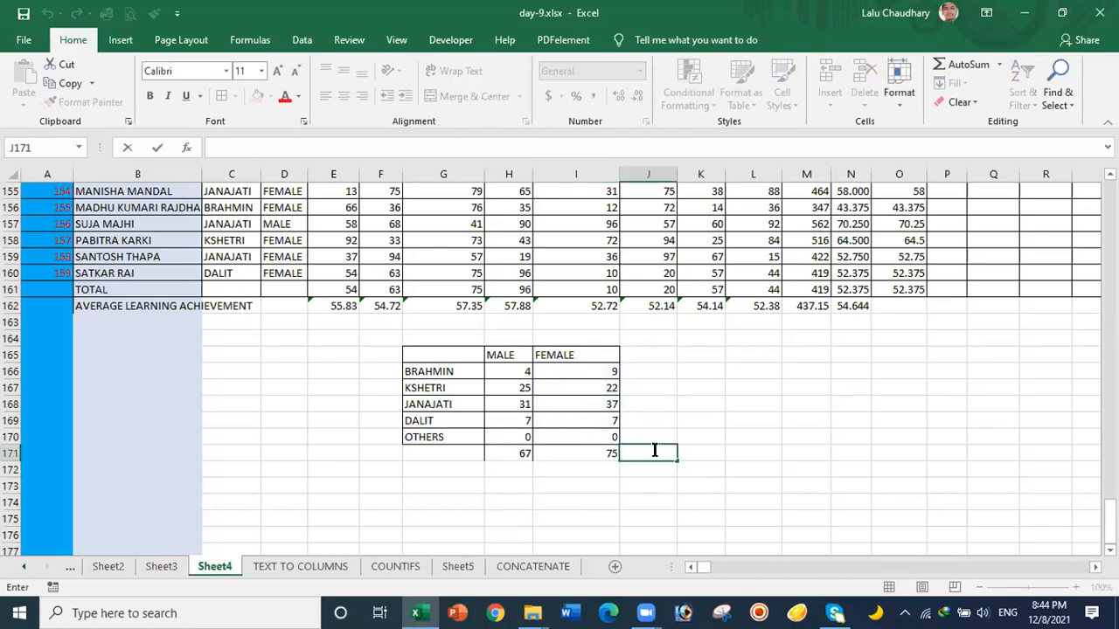
pyautogui.write('=')
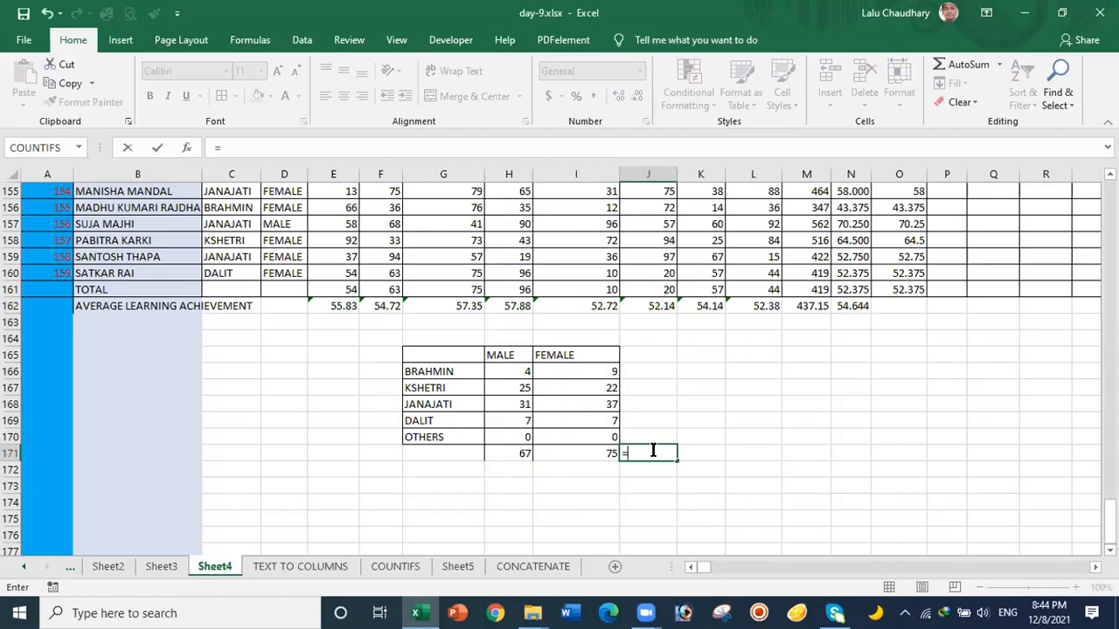
pyautogui.click(507, 452)
pyautogui.write('+')
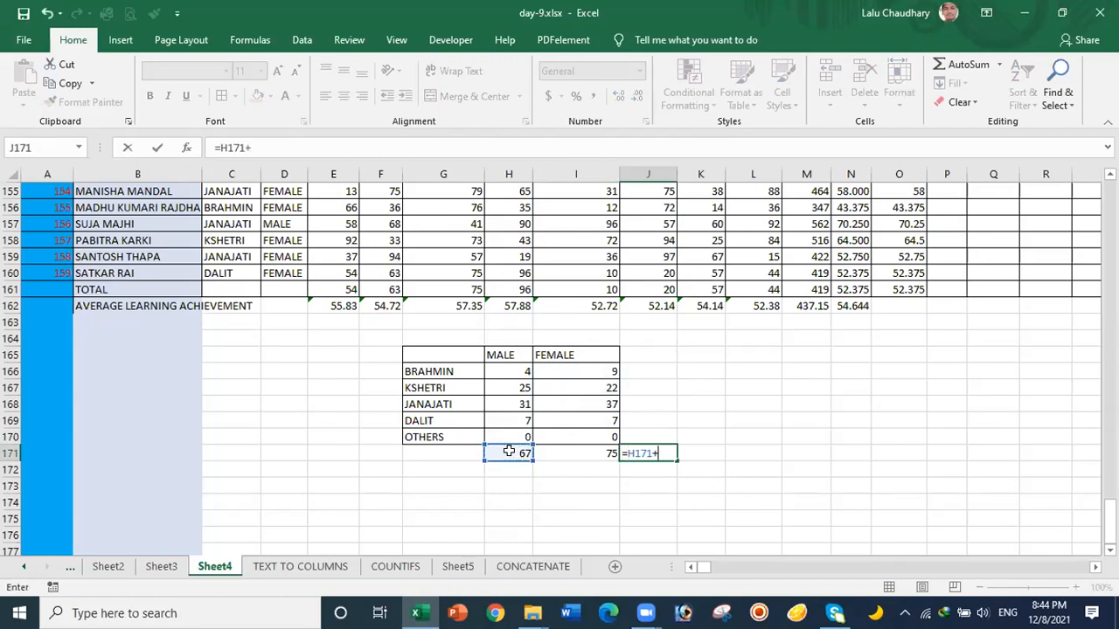
pyautogui.click(559, 455)
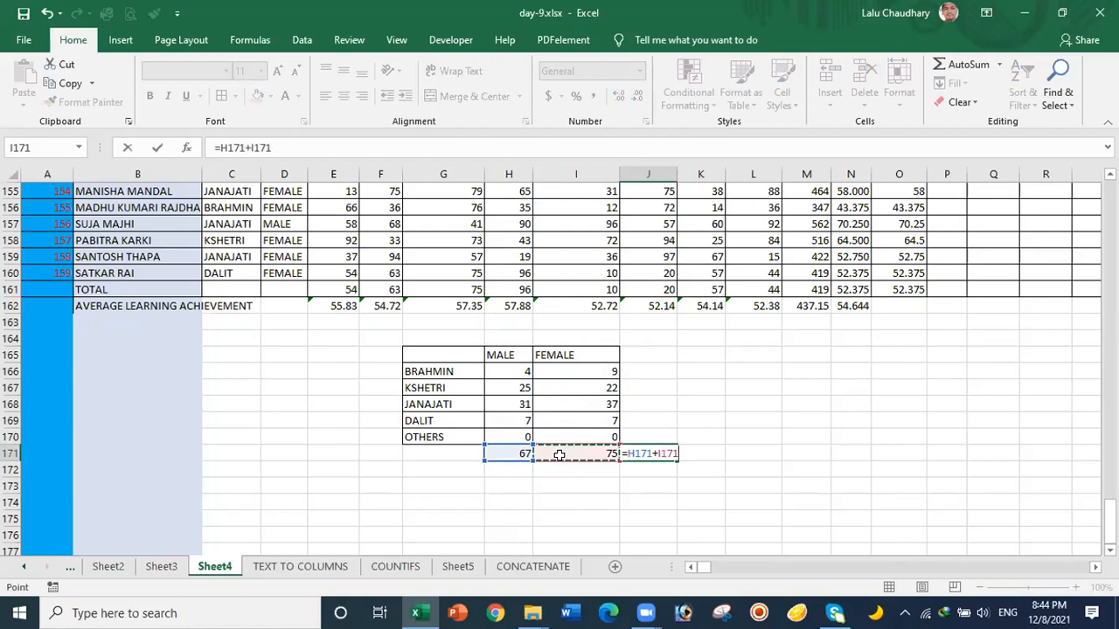
pyautogui.press('Return')
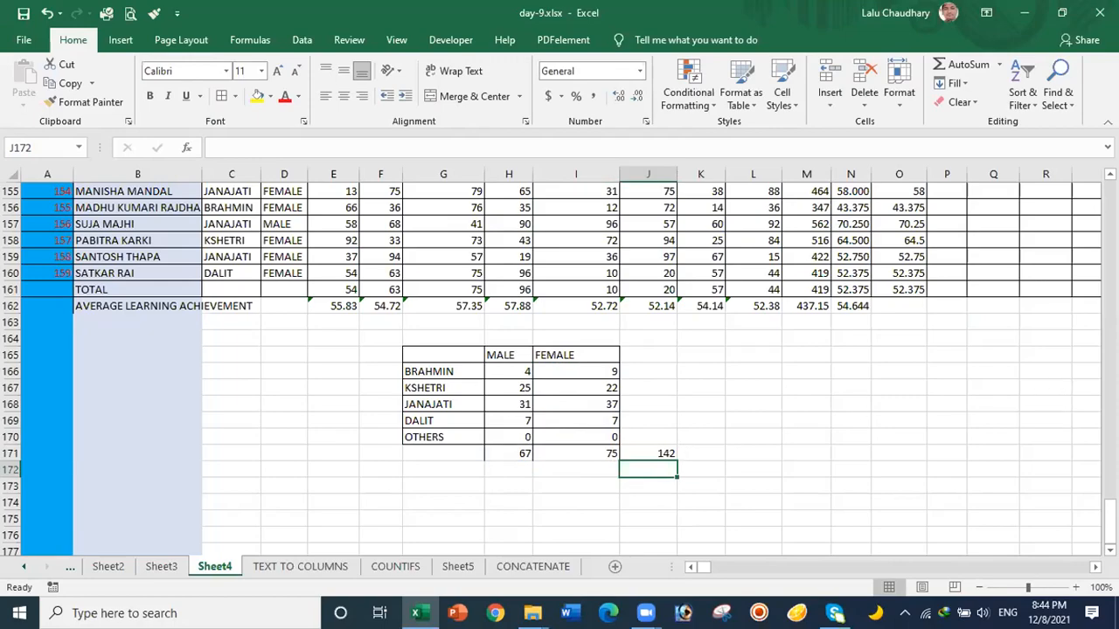
pyautogui.moveTo(1110, 515); pyautogui.dragTo(1110, 517)
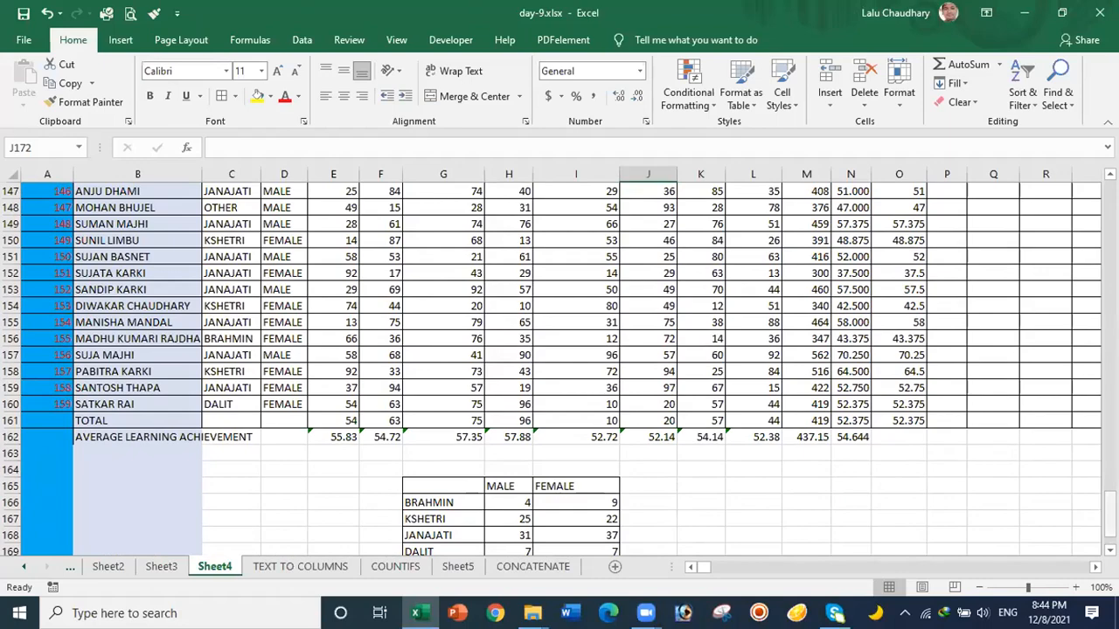
pyautogui.scroll(-2, 685, 528)
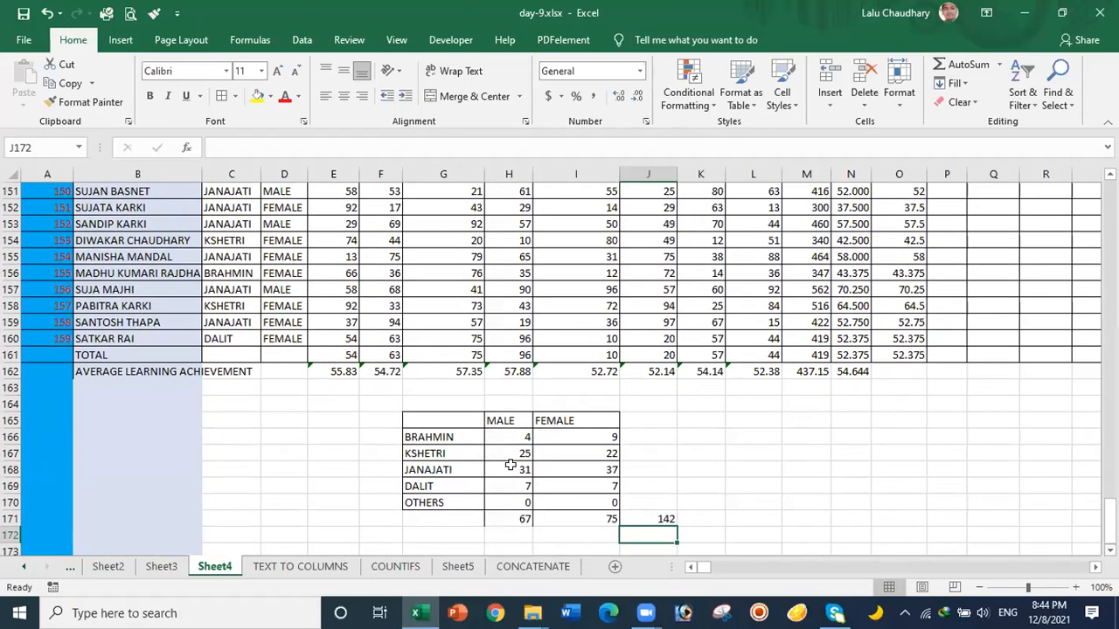
pyautogui.click(501, 437)
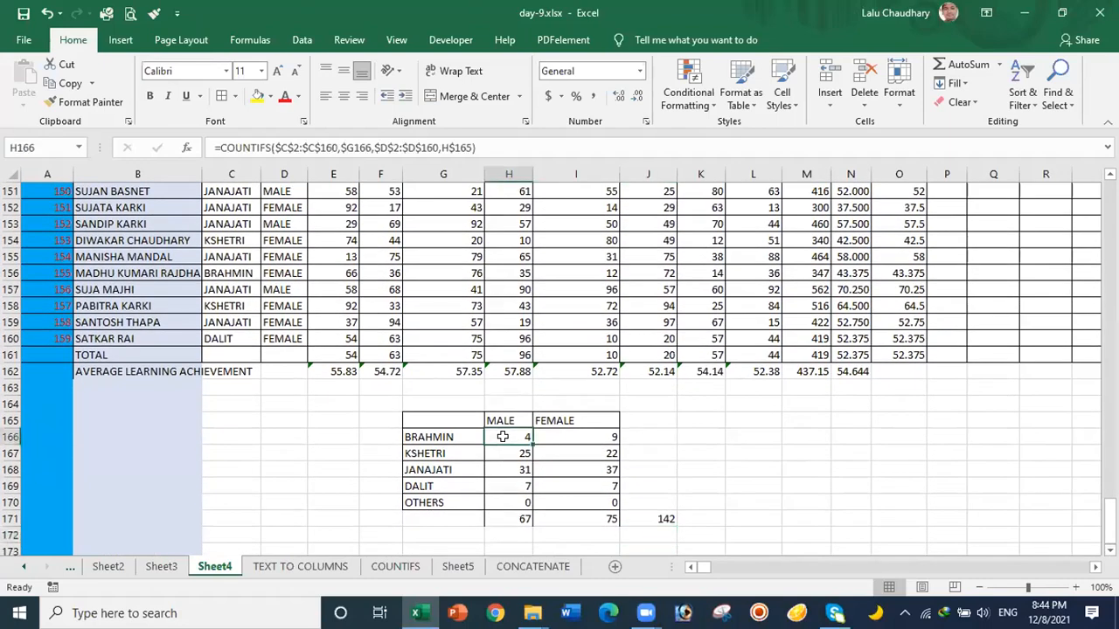
pyautogui.click(508, 503)
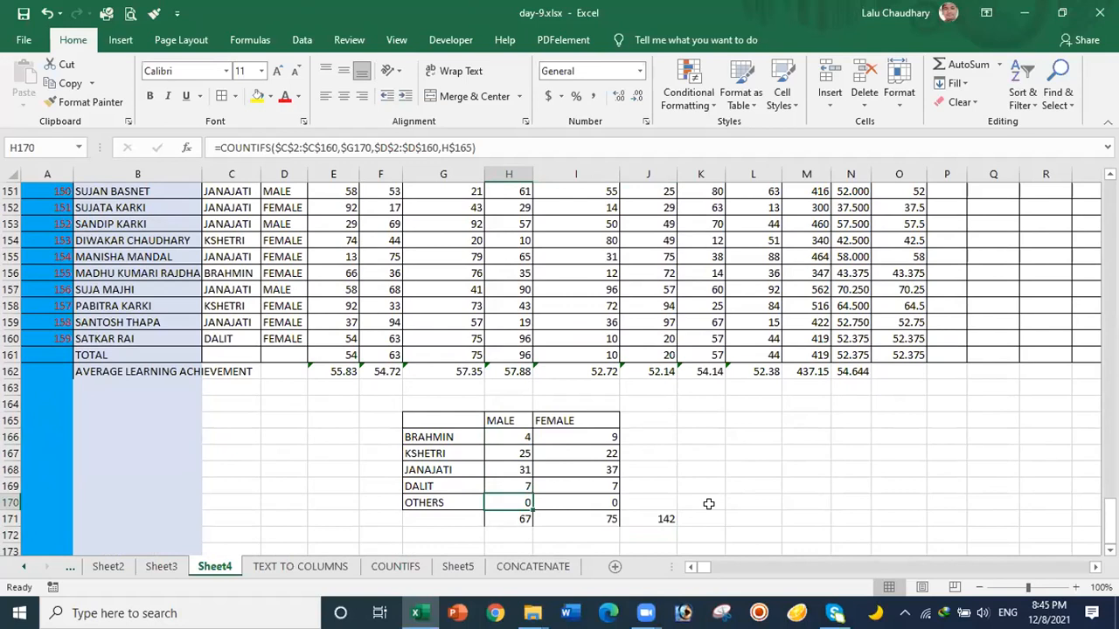
pyautogui.moveTo(1110, 518); pyautogui.dragTo(1110, 200)
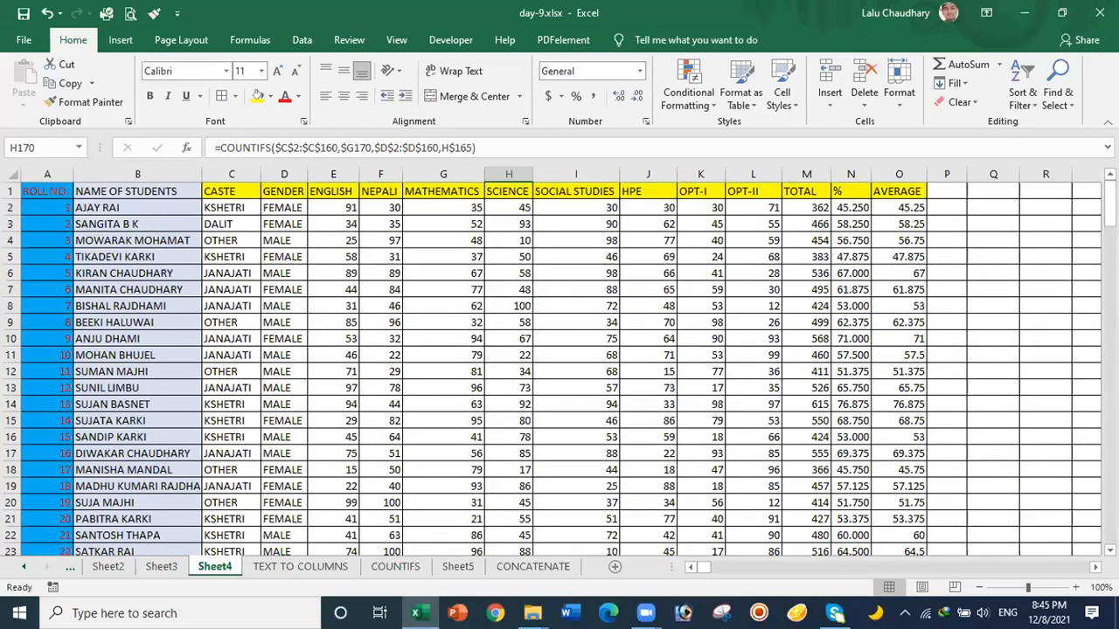
pyautogui.click(62, 206)
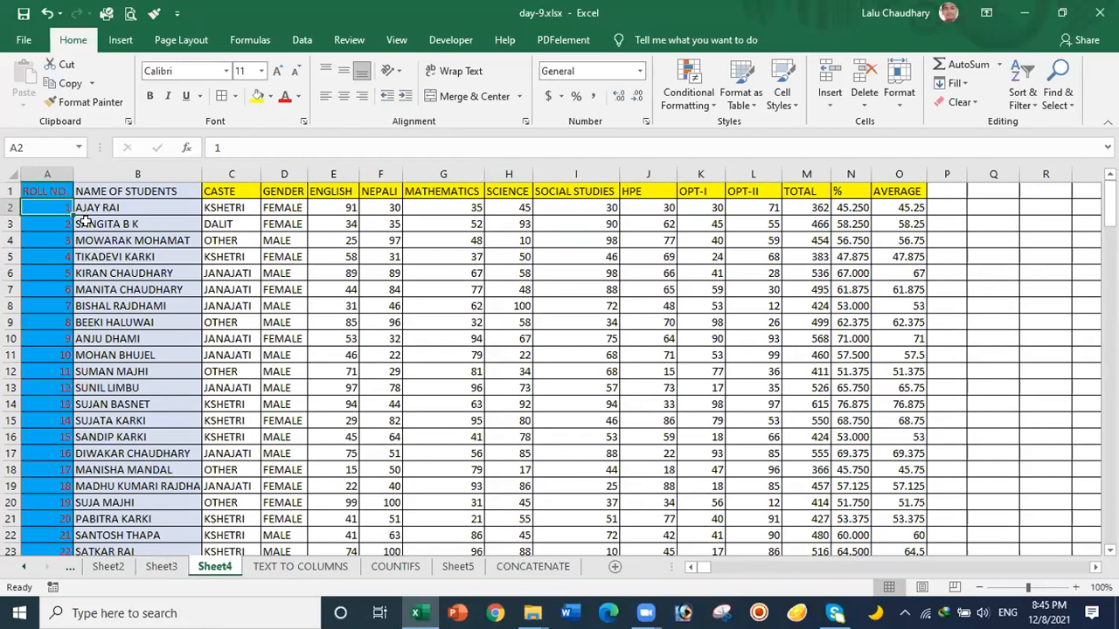
pyautogui.write('1')
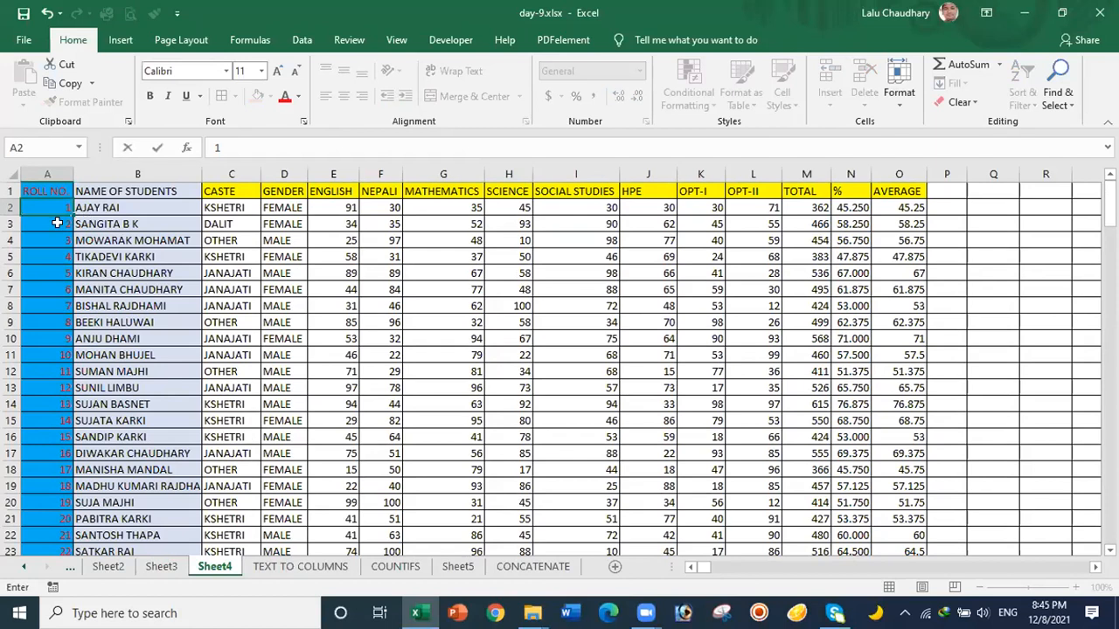
pyautogui.click(51, 206)
pyautogui.click(206, 307)
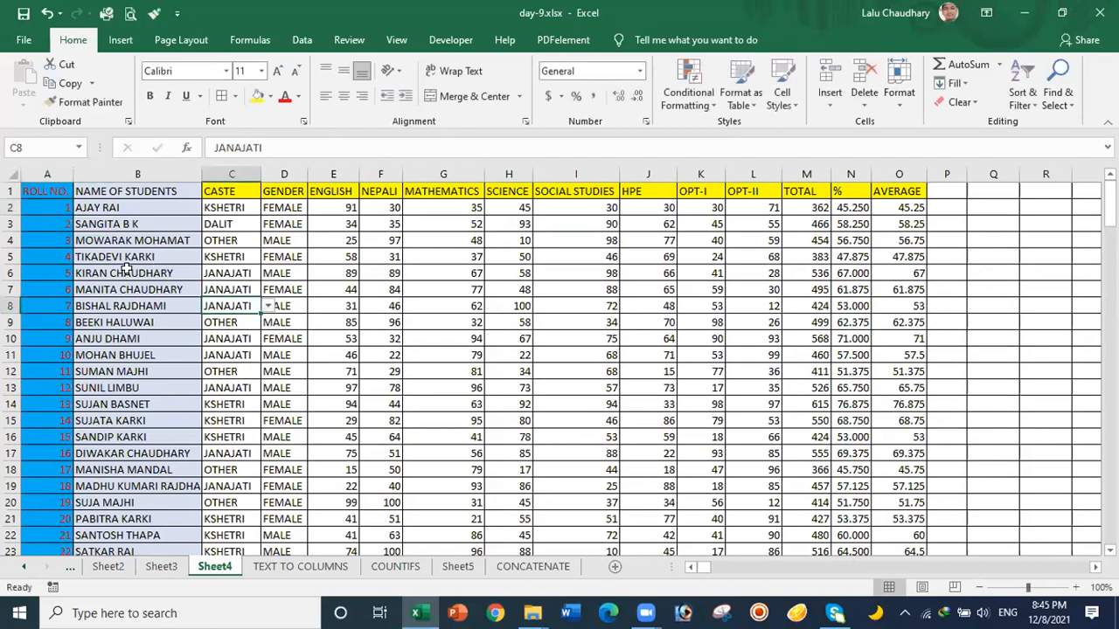
pyautogui.click(262, 240)
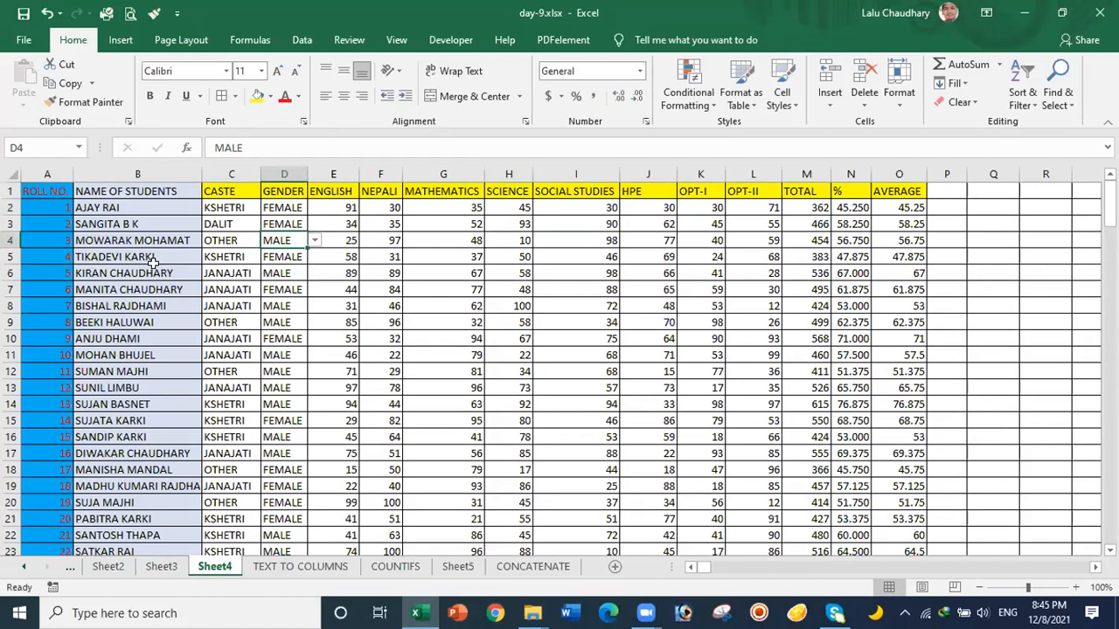
pyautogui.click(342, 368)
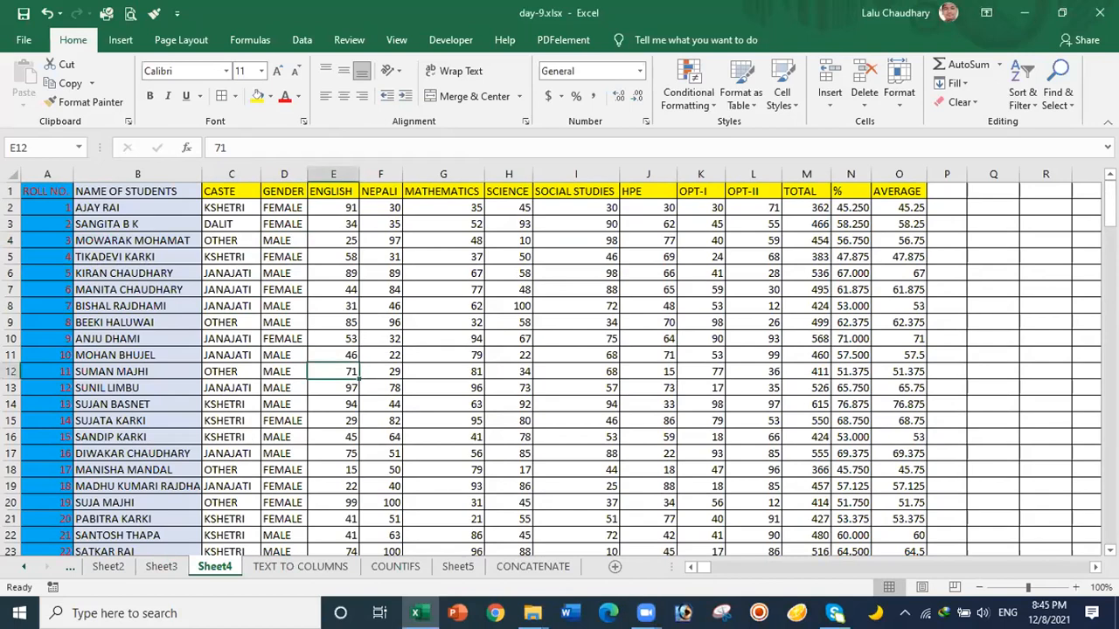
pyautogui.moveTo(1110, 206); pyautogui.dragTo(1110, 521)
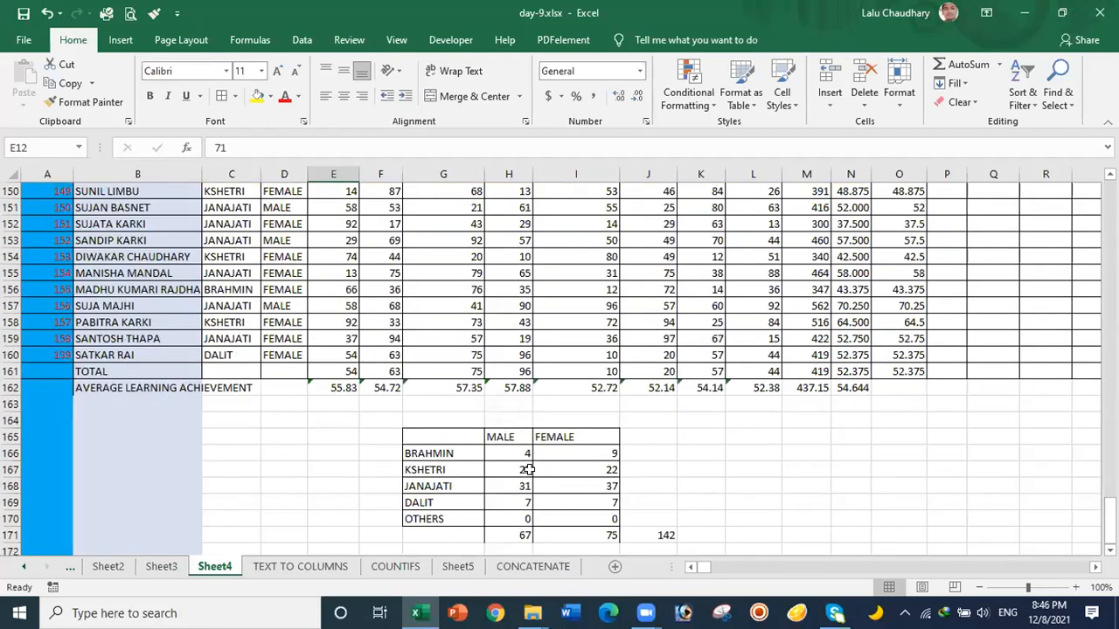
# Step: Start a new formula in the BRAHMIN male cell, clearing the suggestion list and formula warning
pyautogui.click(502, 453)
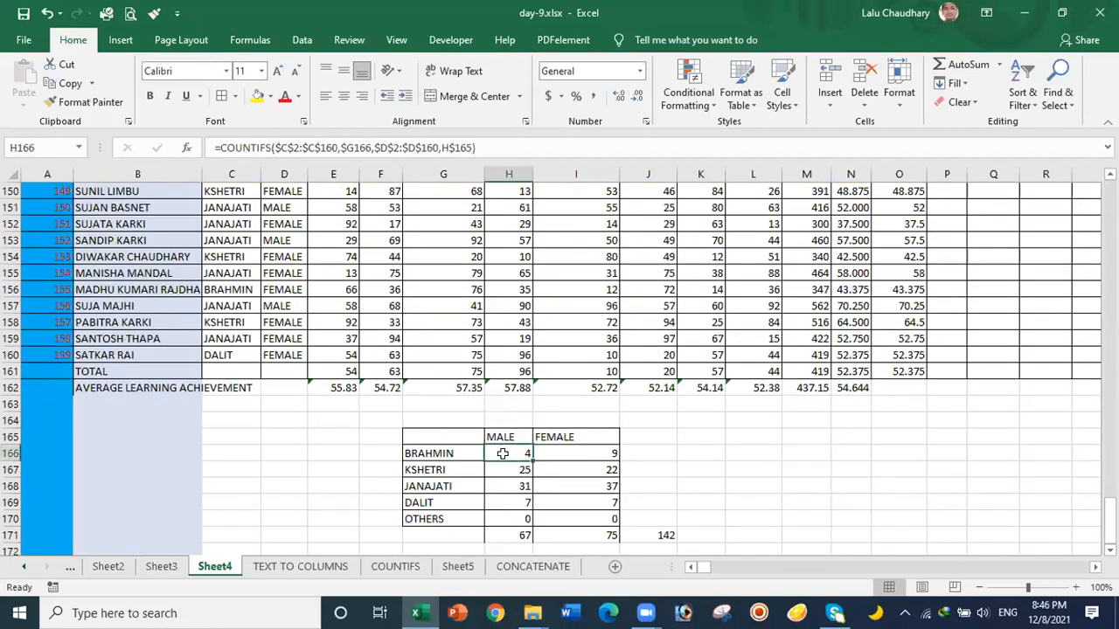
pyautogui.write('=')
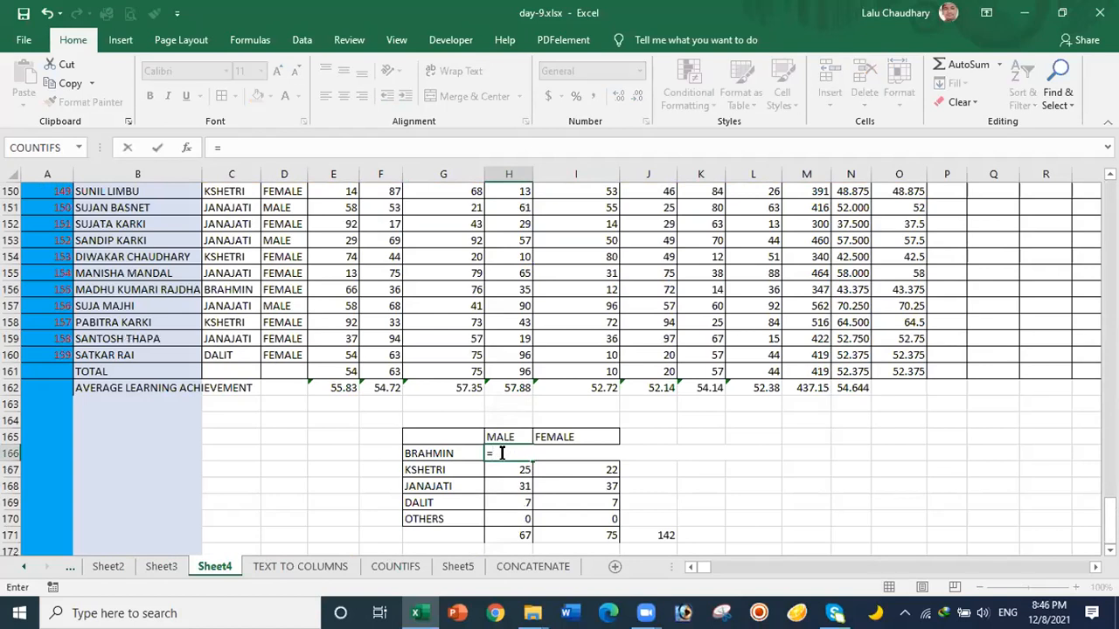
pyautogui.write('C')
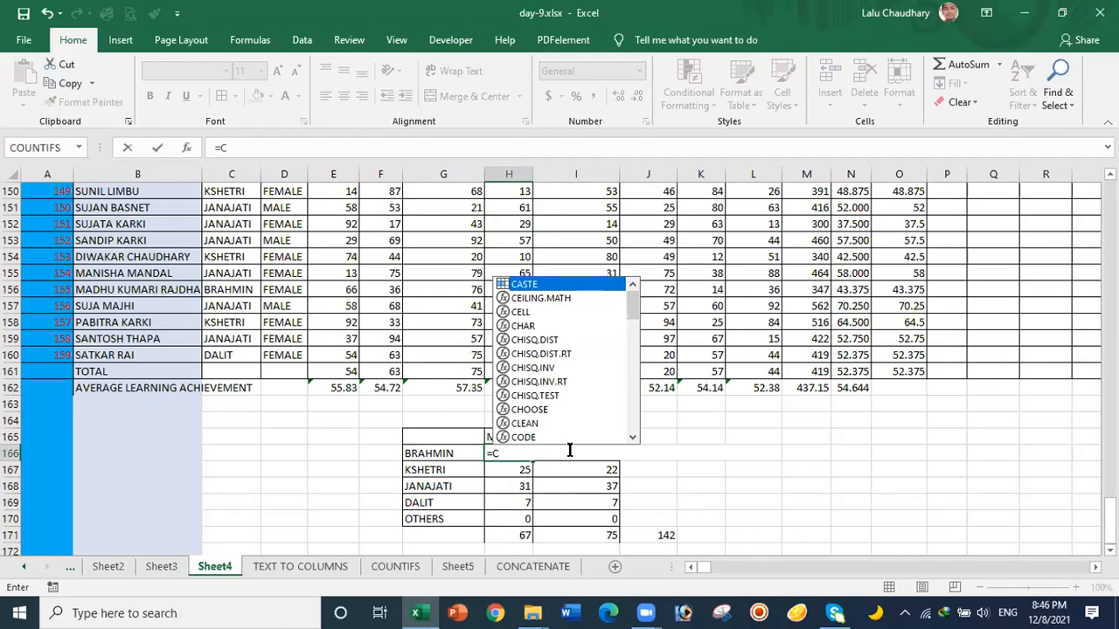
pyautogui.click(795, 487)
pyautogui.click(795, 488)
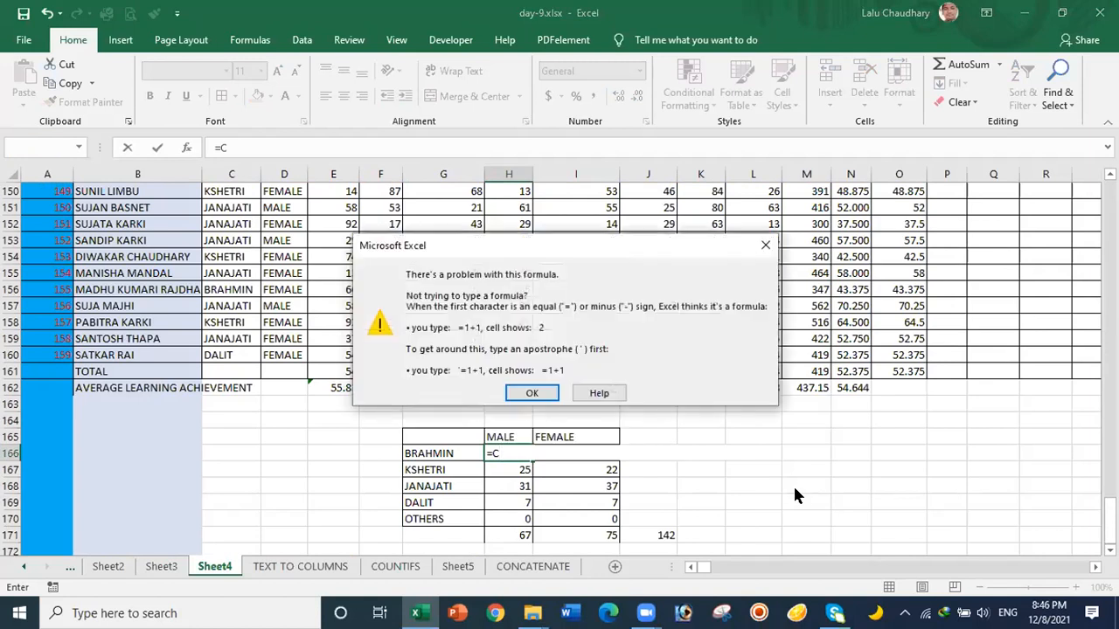
pyautogui.click(766, 245)
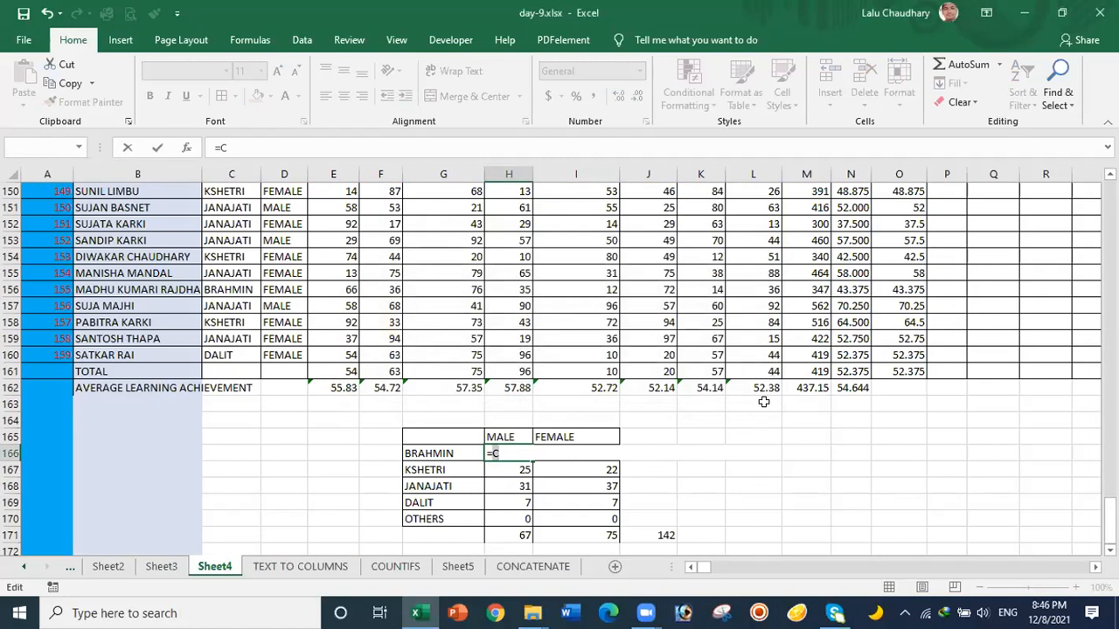
# Step: Set the BRAHMIN male cell to =H169 so it shows 7, with totals 70 and 145
pyautogui.click(496, 507)
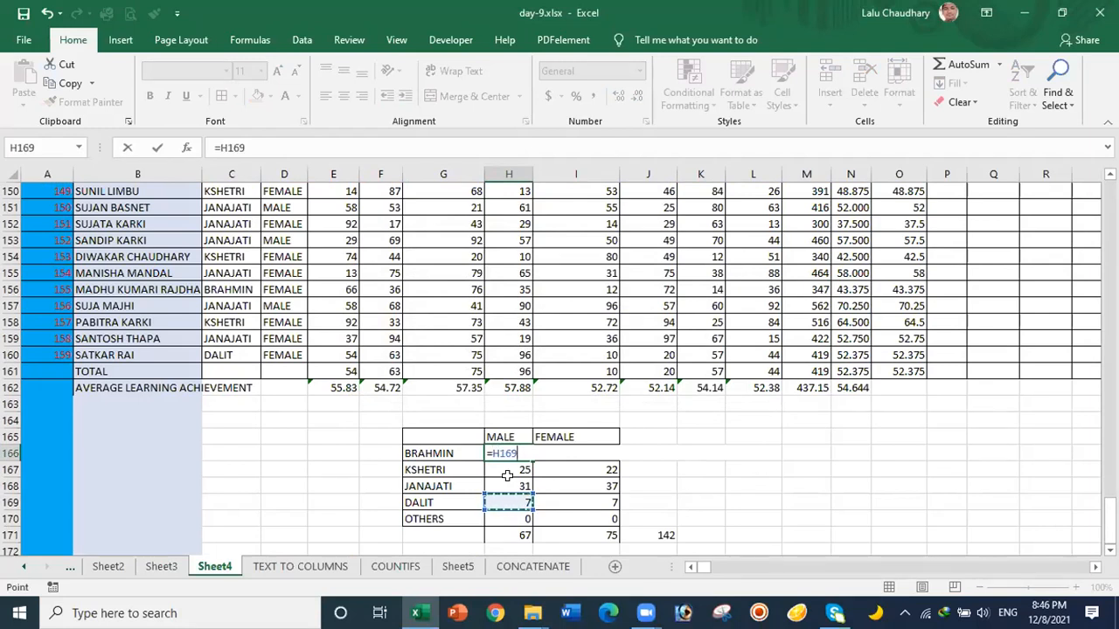
pyautogui.hotkey('ctrl', 'z')
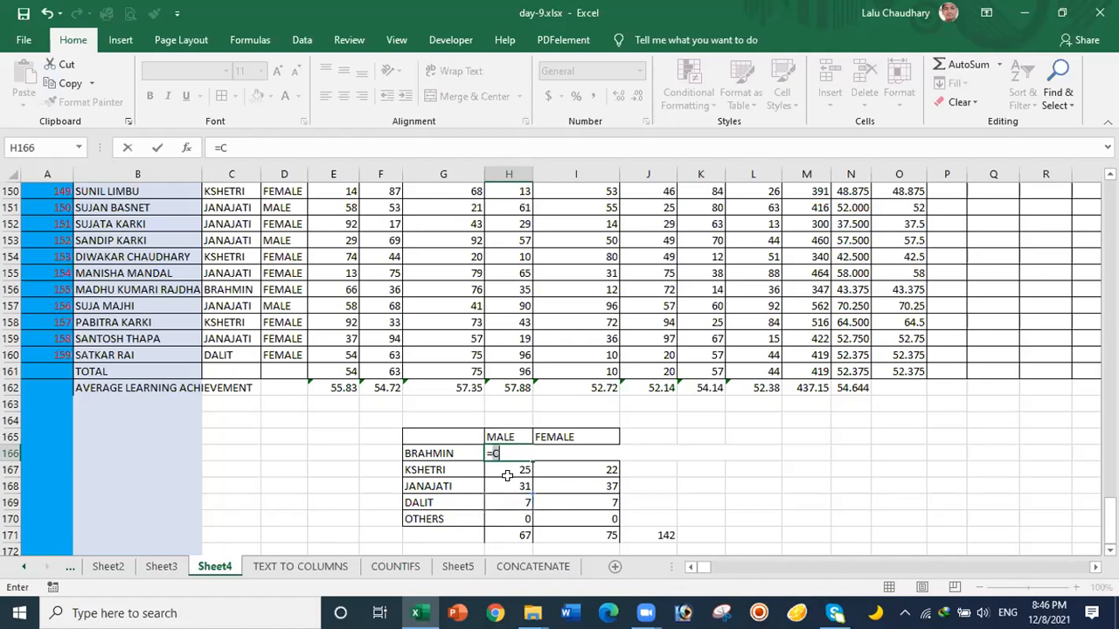
pyautogui.hotkey('ctrl', 'z')
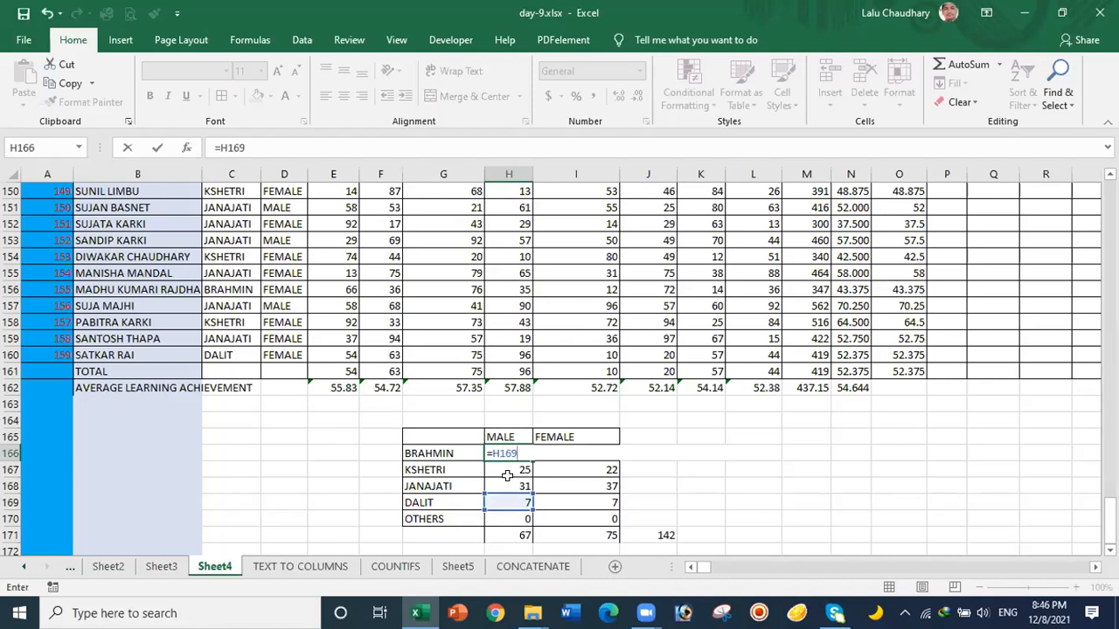
pyautogui.hotkey('ctrl', 'z')
pyautogui.hotkey('ctrl', 'y')
pyautogui.click(799, 473)
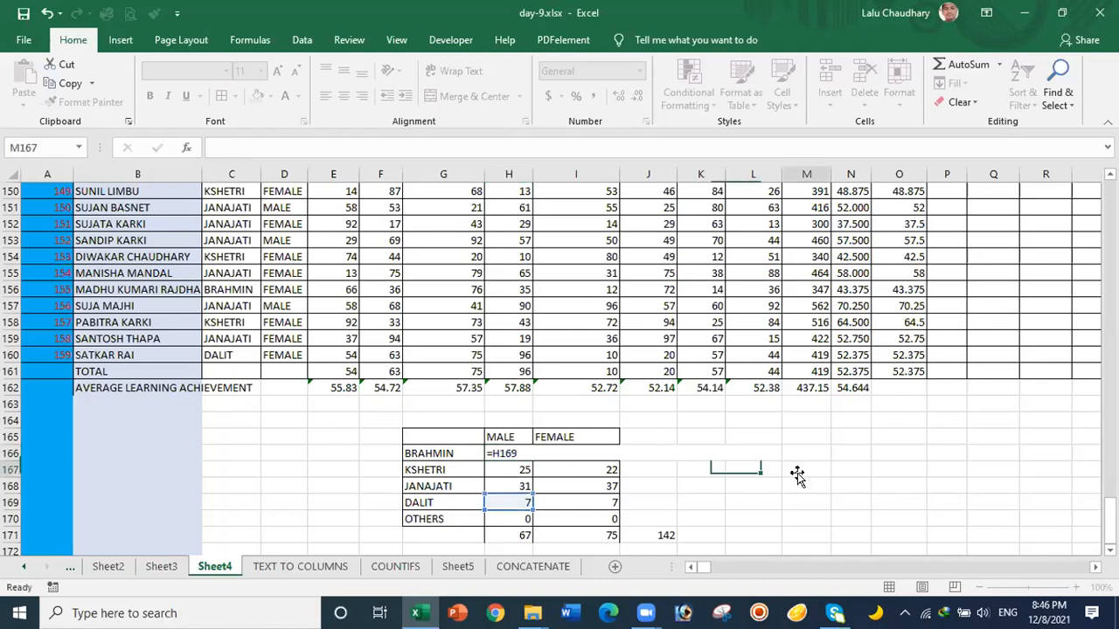
pyautogui.click(510, 468)
pyautogui.click(509, 451)
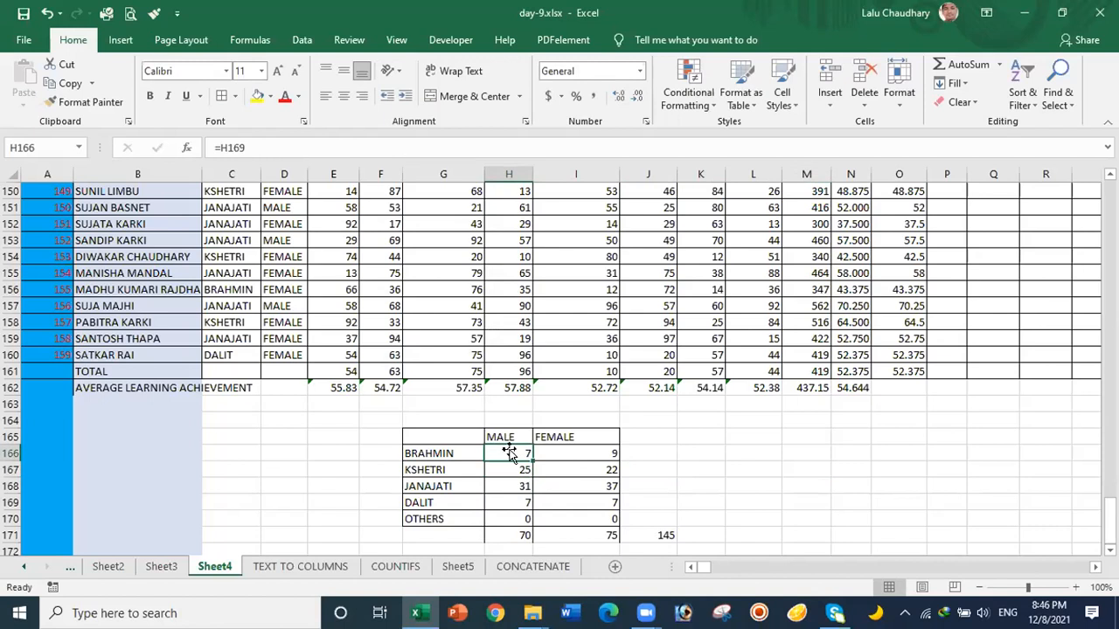
# Step: Change the G170 label from OTHERS to OTHER, giving counts 5 and 12 and grand total 162
pyautogui.click(451, 519)
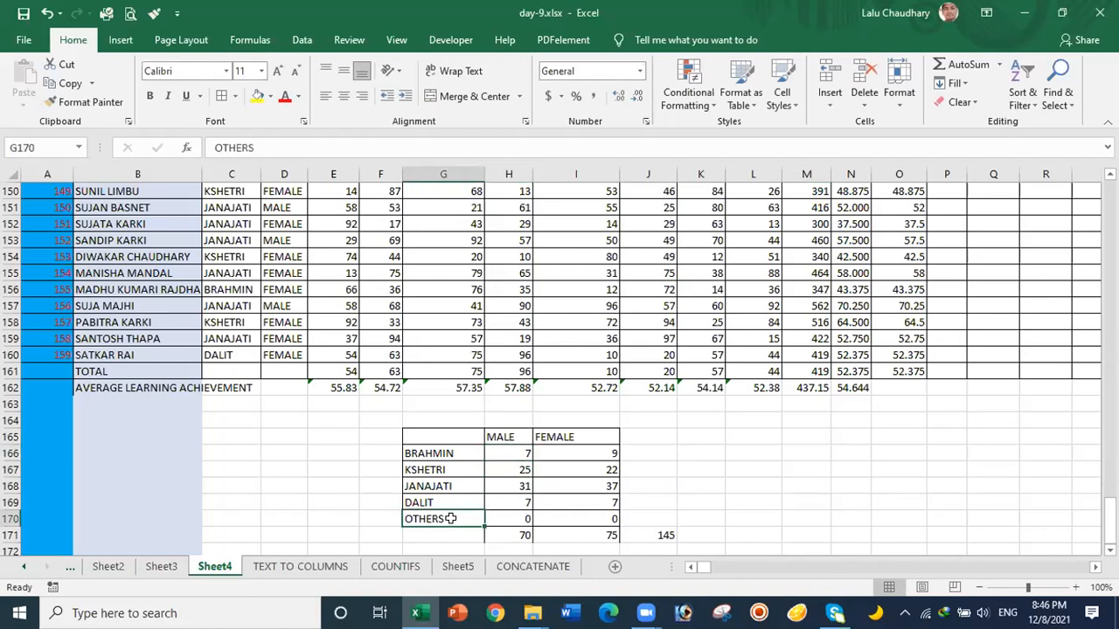
pyautogui.doubleClick(447, 519)
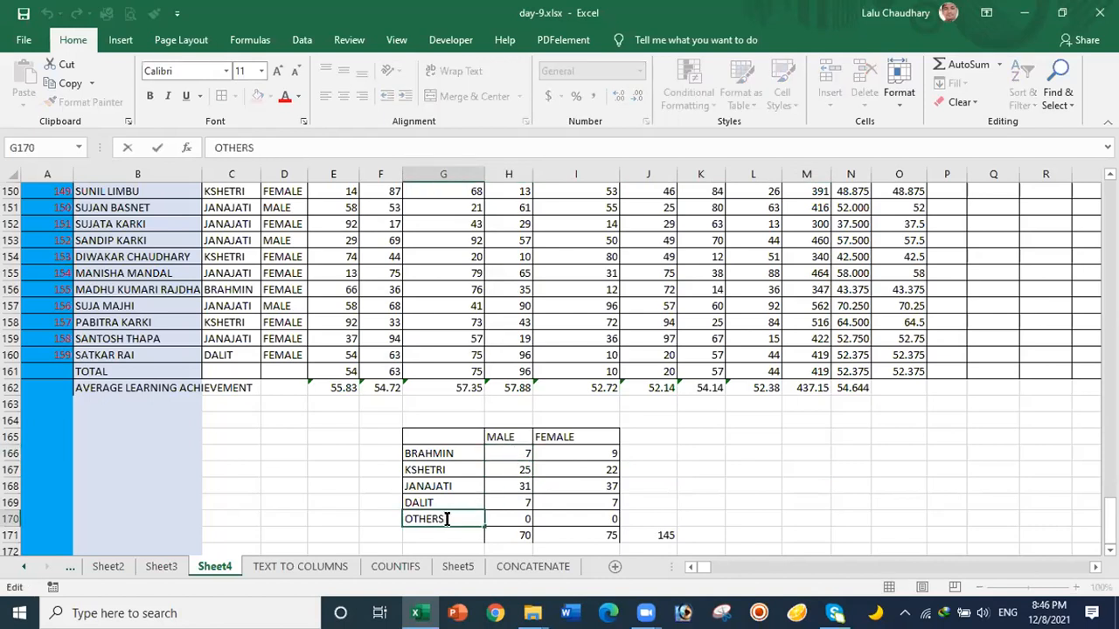
pyautogui.press('BackSpace')
pyautogui.click(808, 503)
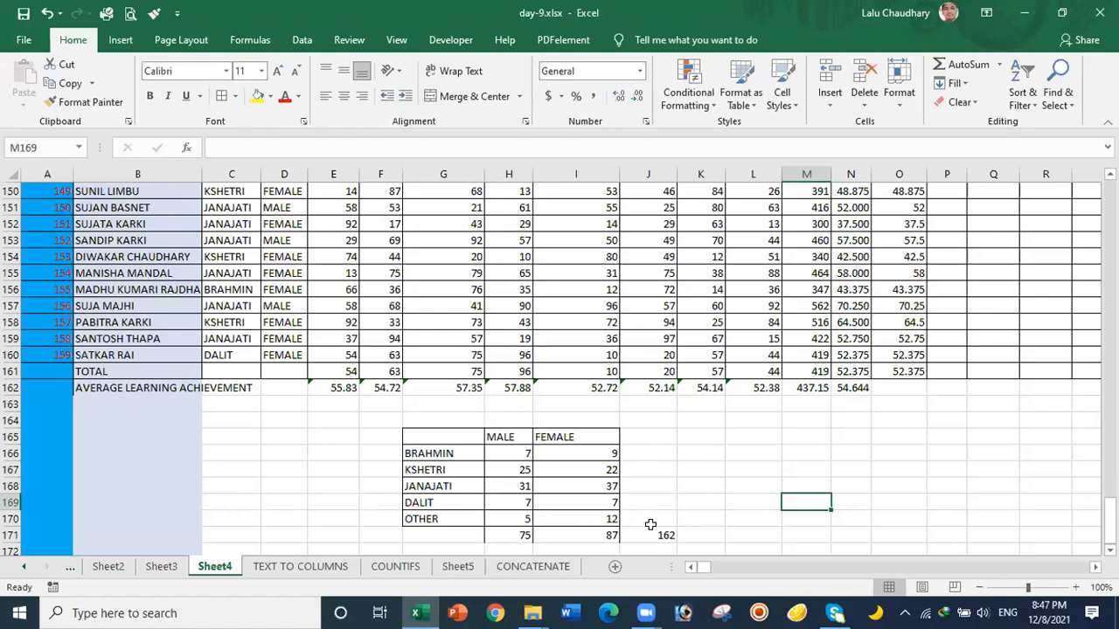
# Step: Clear the old 162 total from J171
pyautogui.click(649, 448)
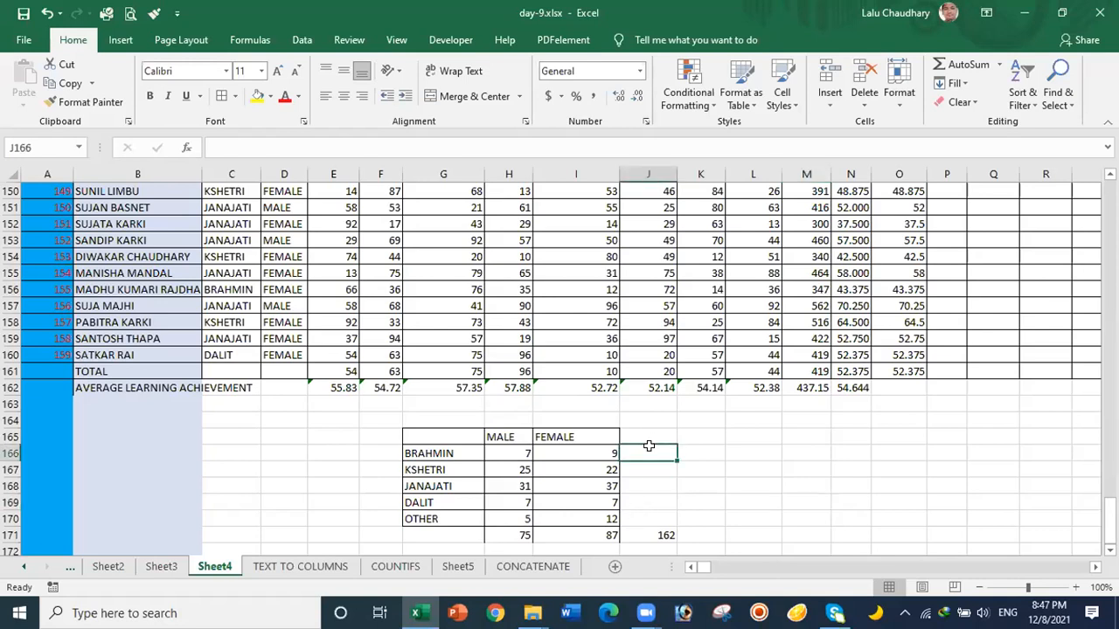
pyautogui.click(666, 534)
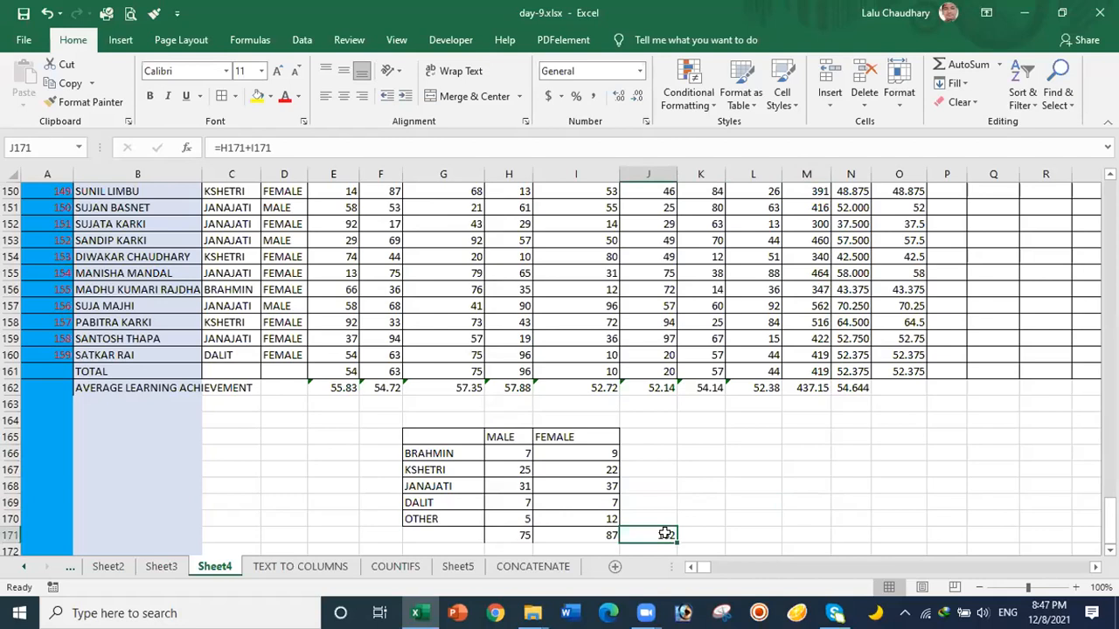
pyautogui.press('Delete')
# Step: Enter =H166+I166 in J166 and fill it down to J170, giving 16, 47, 68, 14, 17
pyautogui.click(638, 452)
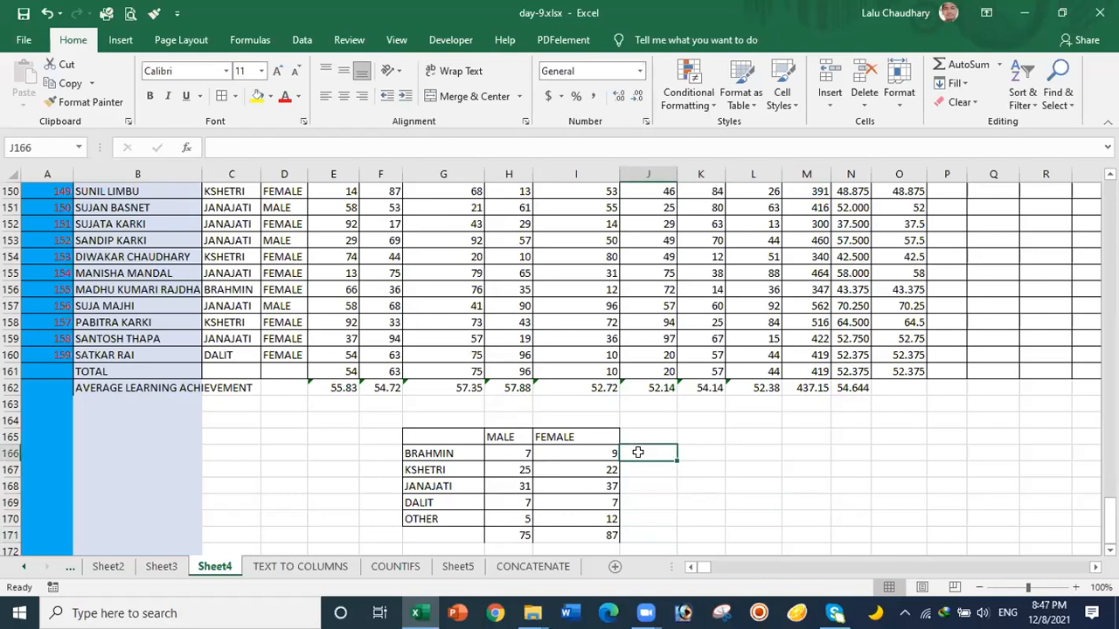
pyautogui.write('=')
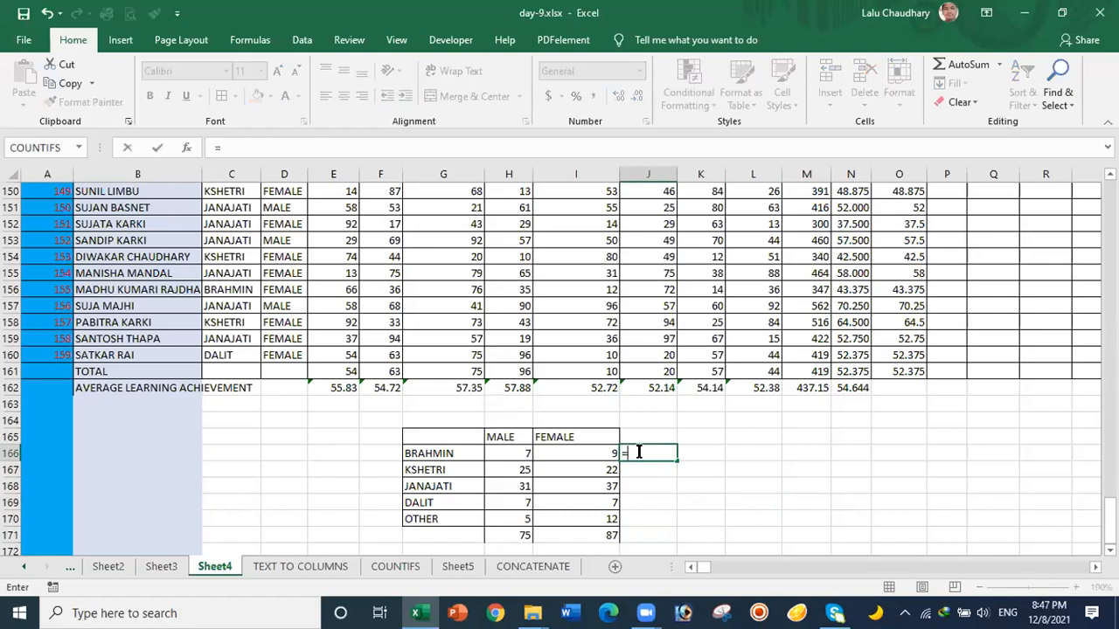
pyautogui.click(514, 453)
pyautogui.write('+')
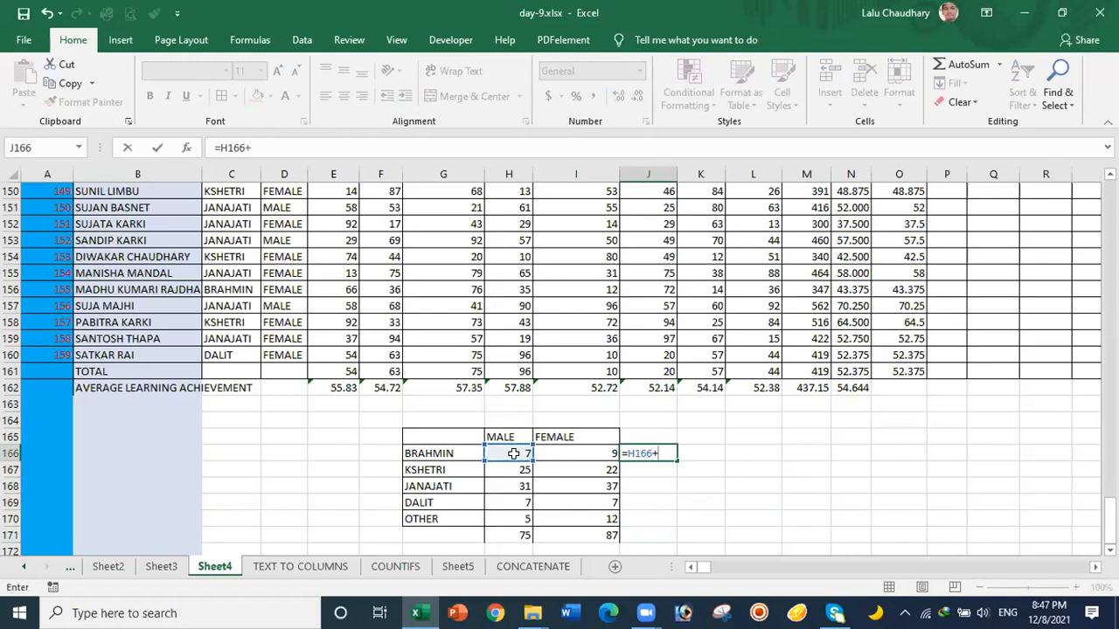
pyautogui.click(570, 454)
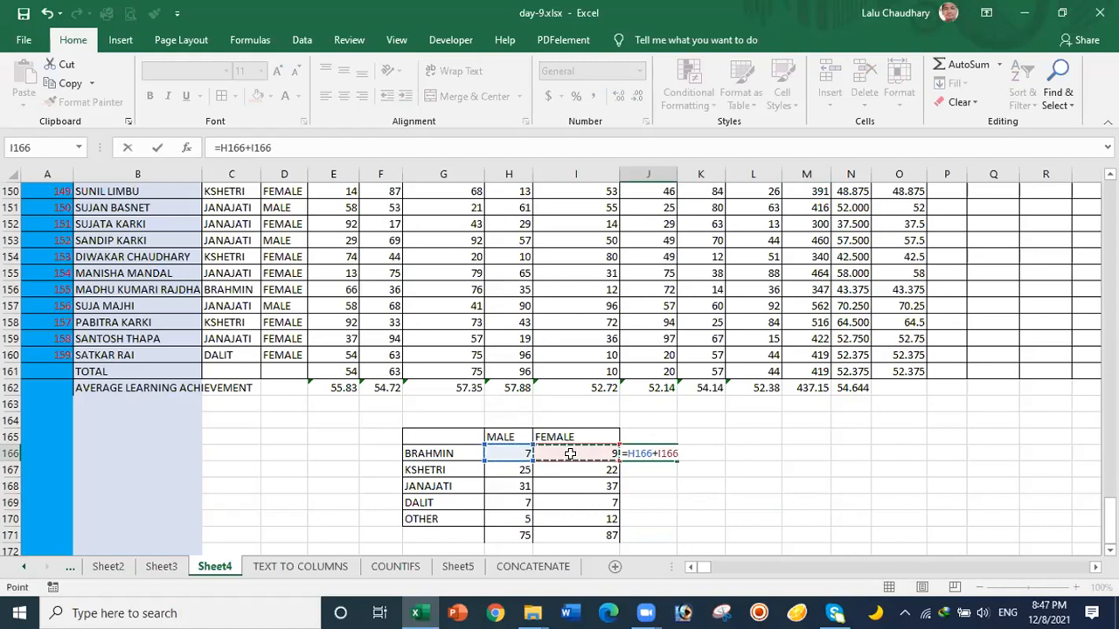
pyautogui.press('Return')
pyautogui.click(641, 451)
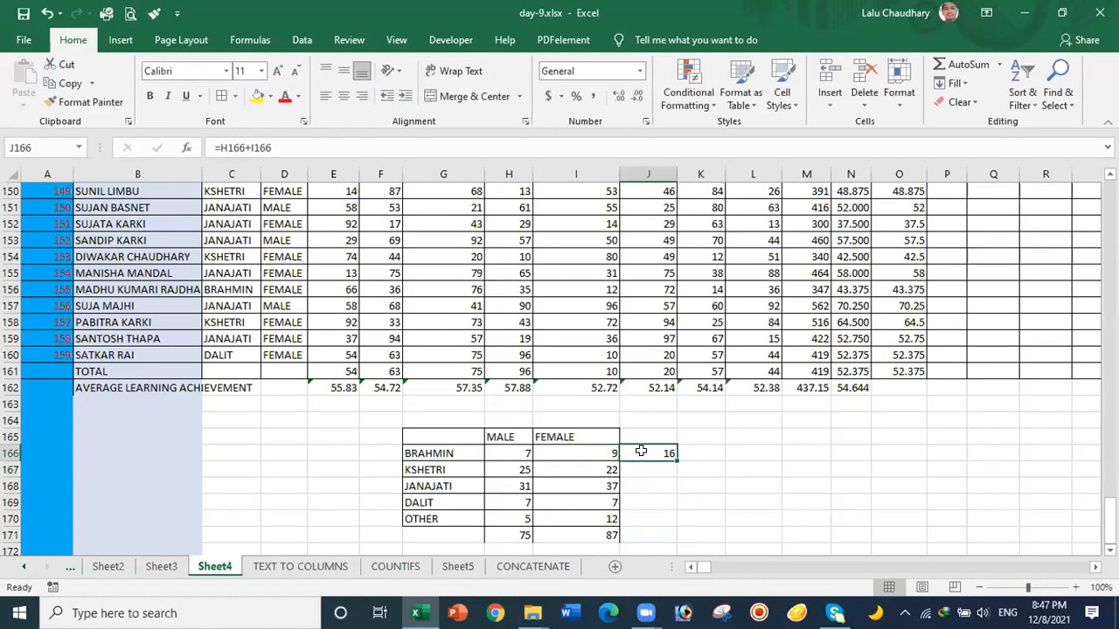
pyautogui.moveTo(675, 460); pyautogui.dragTo(675, 518)
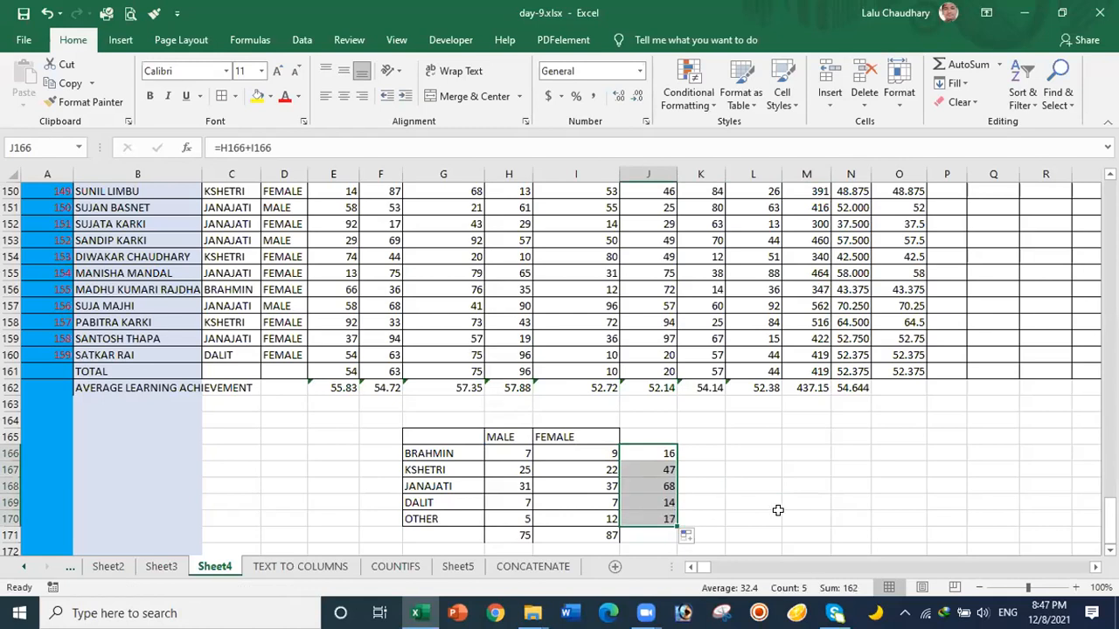
pyautogui.click(660, 536)
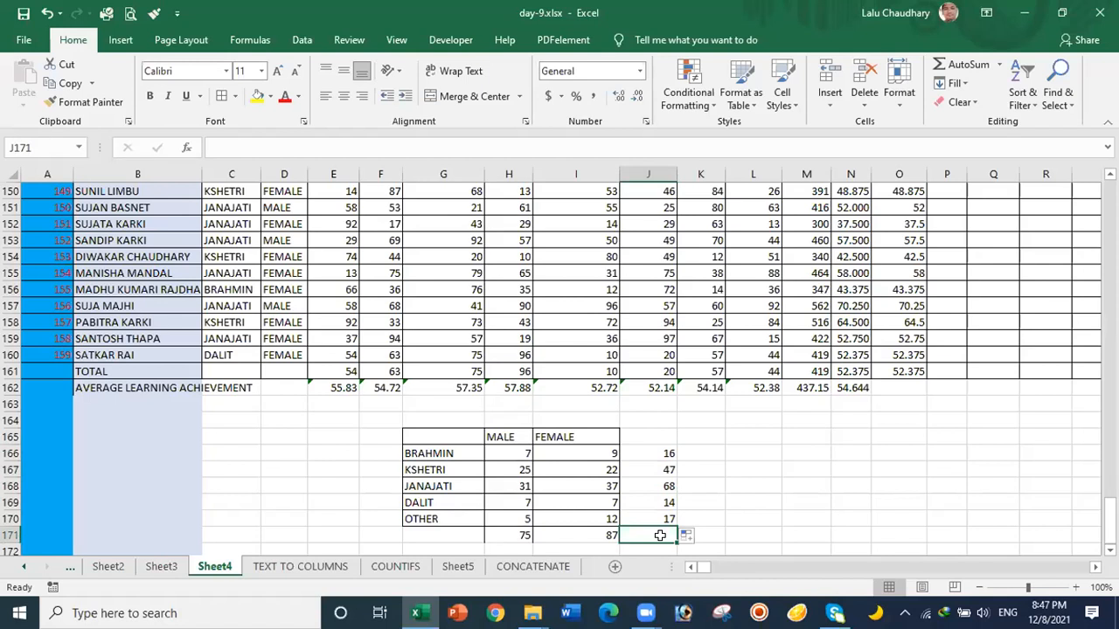
# Step: Enter =SUM(J166:J170) in J171 to show the grand total 162
pyautogui.write('=')
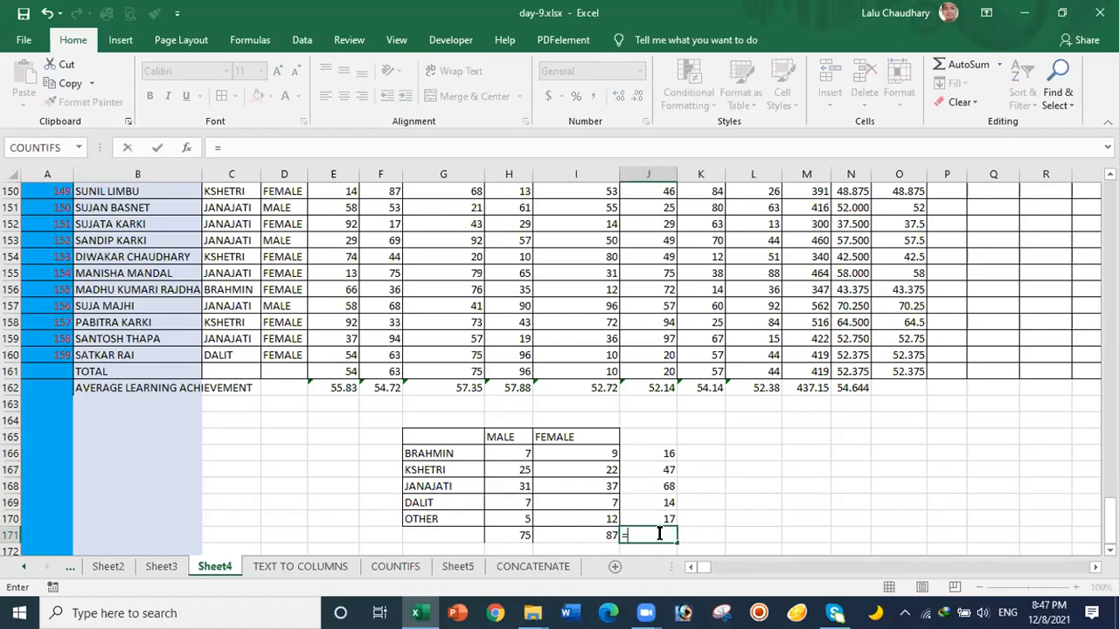
pyautogui.write('SU')
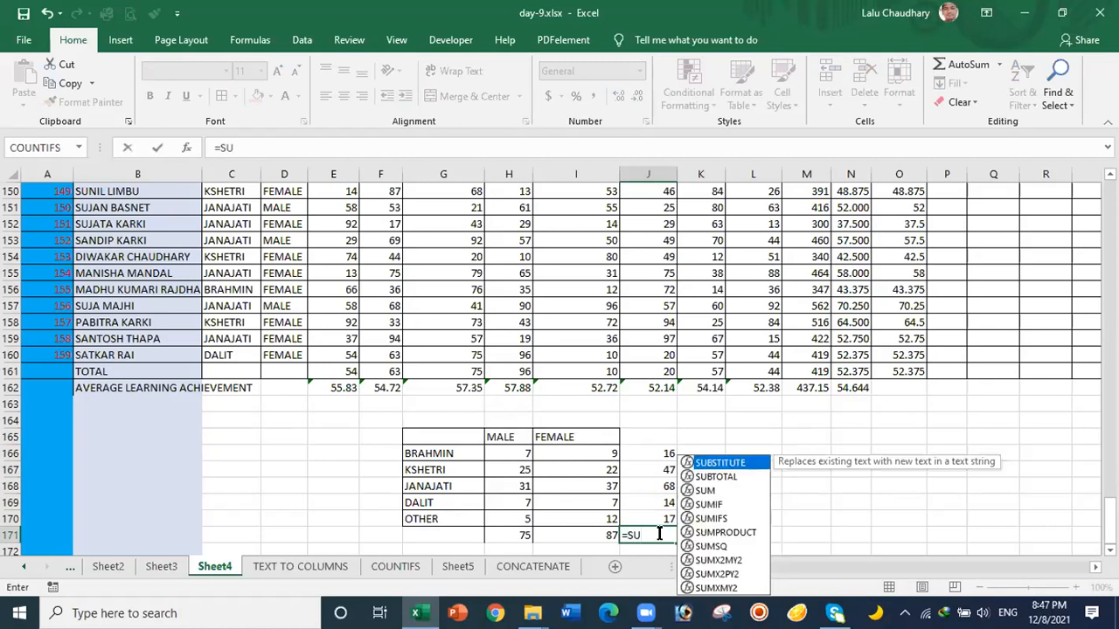
pyautogui.write('M(')
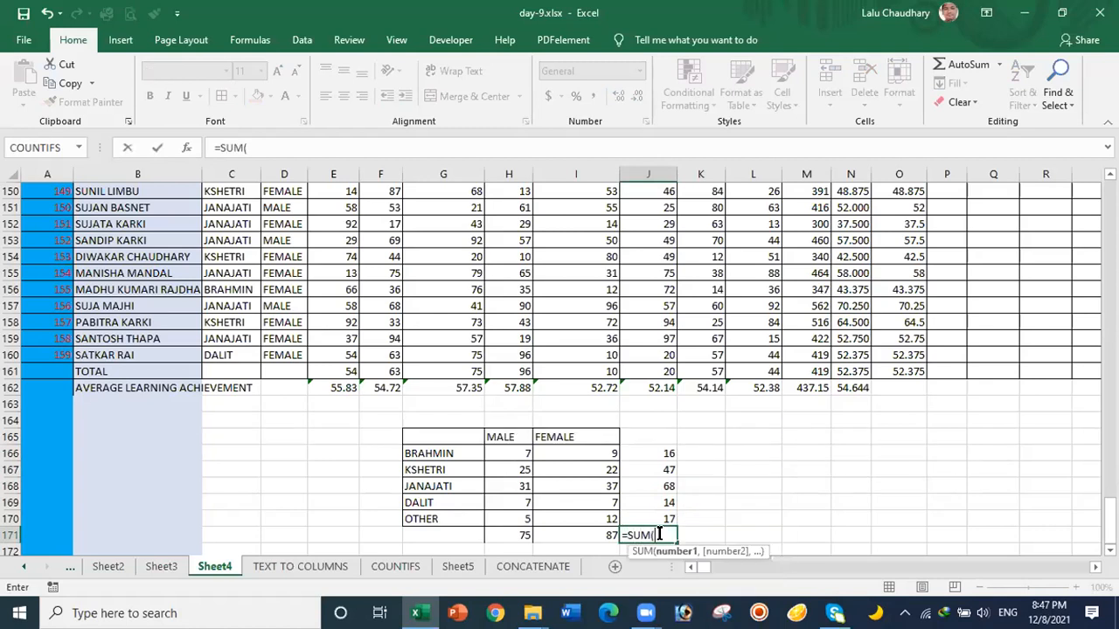
pyautogui.click(660, 454)
pyautogui.moveTo(661, 454); pyautogui.dragTo(660, 512)
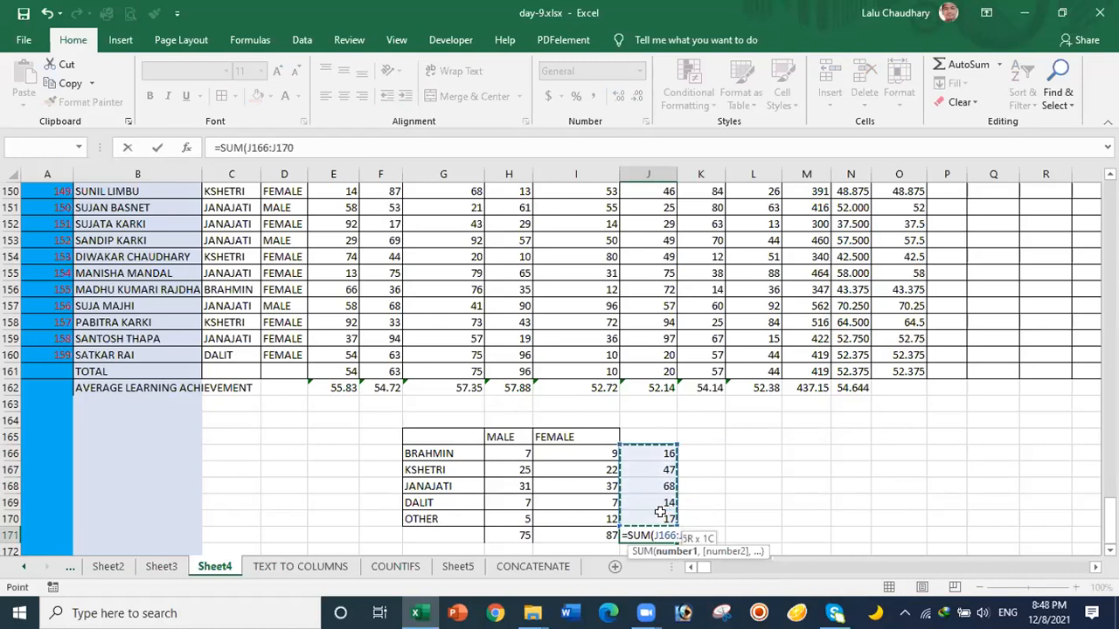
pyautogui.press('Return')
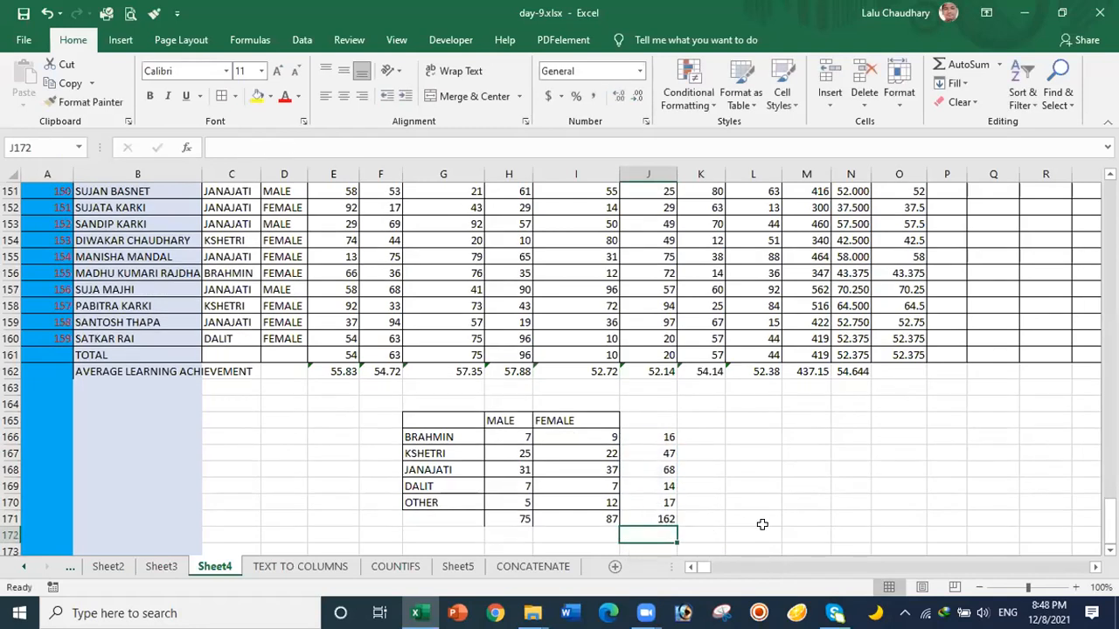
pyautogui.click(764, 529)
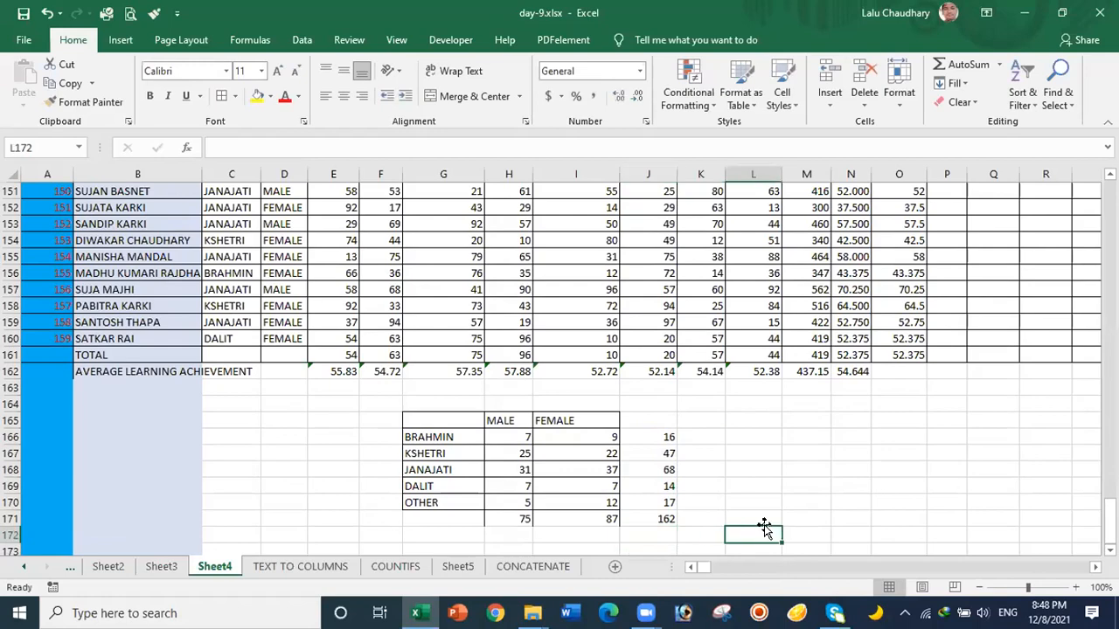
# Step: Inspect the roll numbers in A2 and A3 of the student data
pyautogui.moveTo(1110, 520); pyautogui.dragTo(1110, 203)
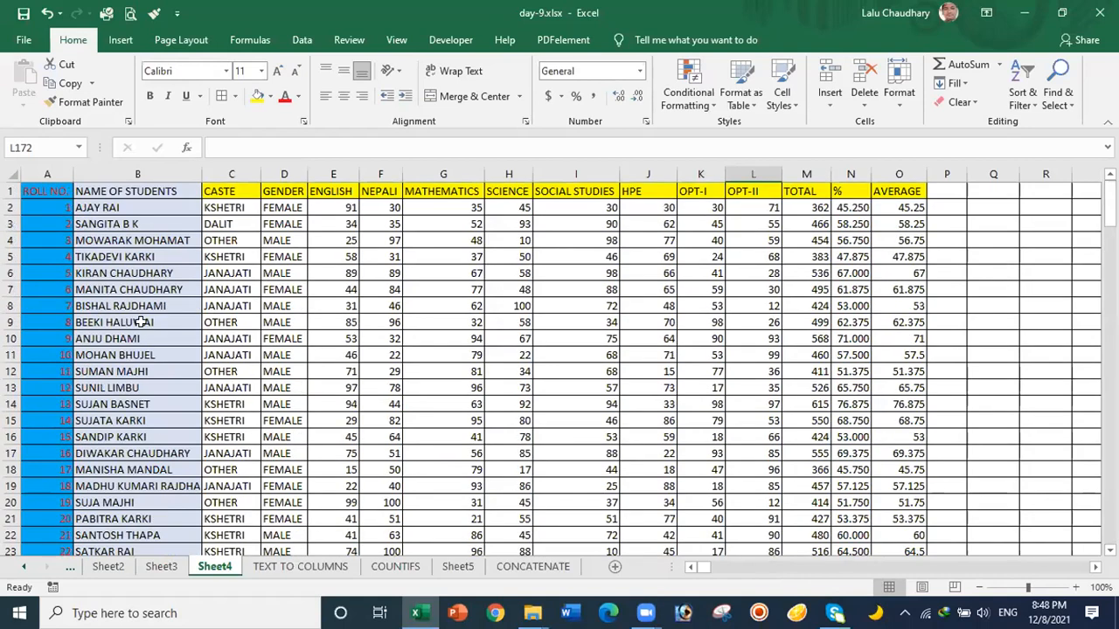
pyautogui.click(40, 208)
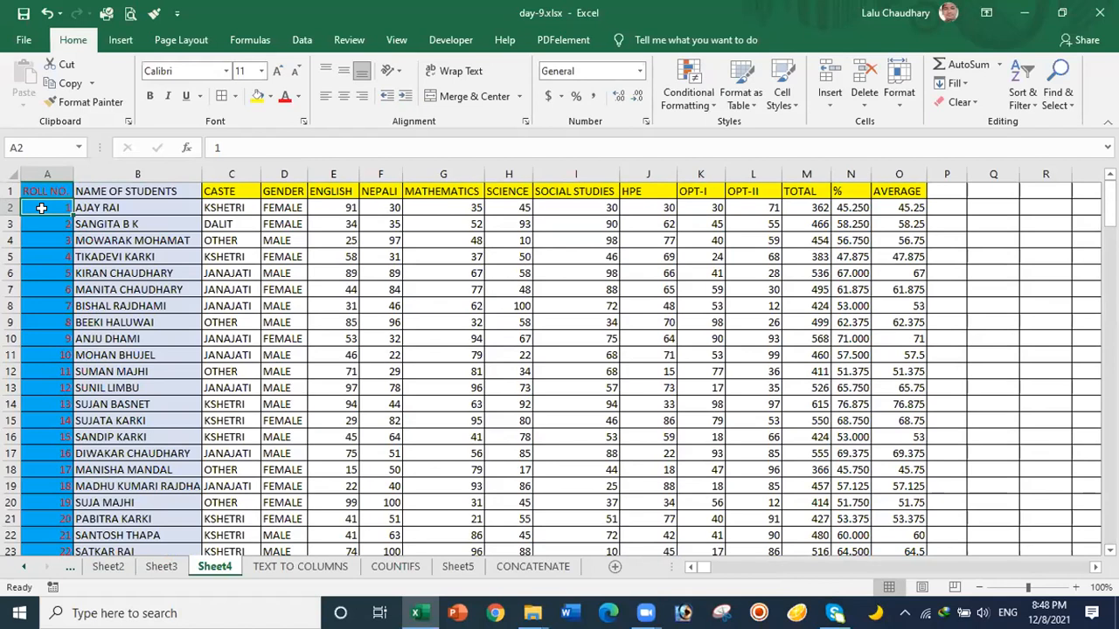
pyautogui.doubleClick(41, 208)
pyautogui.click(57, 222)
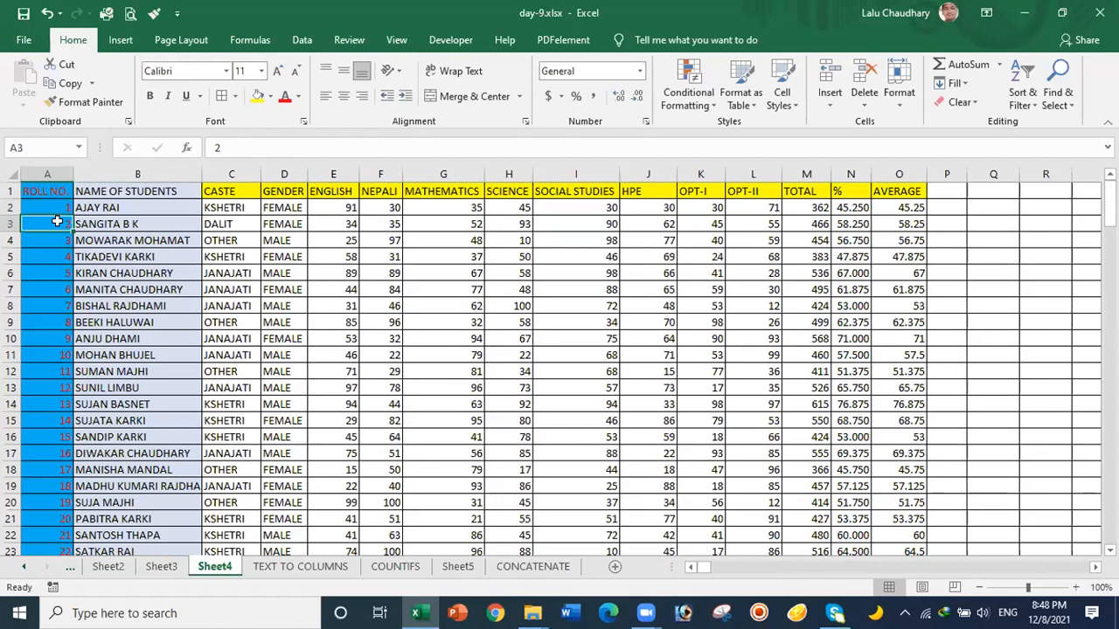
pyautogui.doubleClick(57, 221)
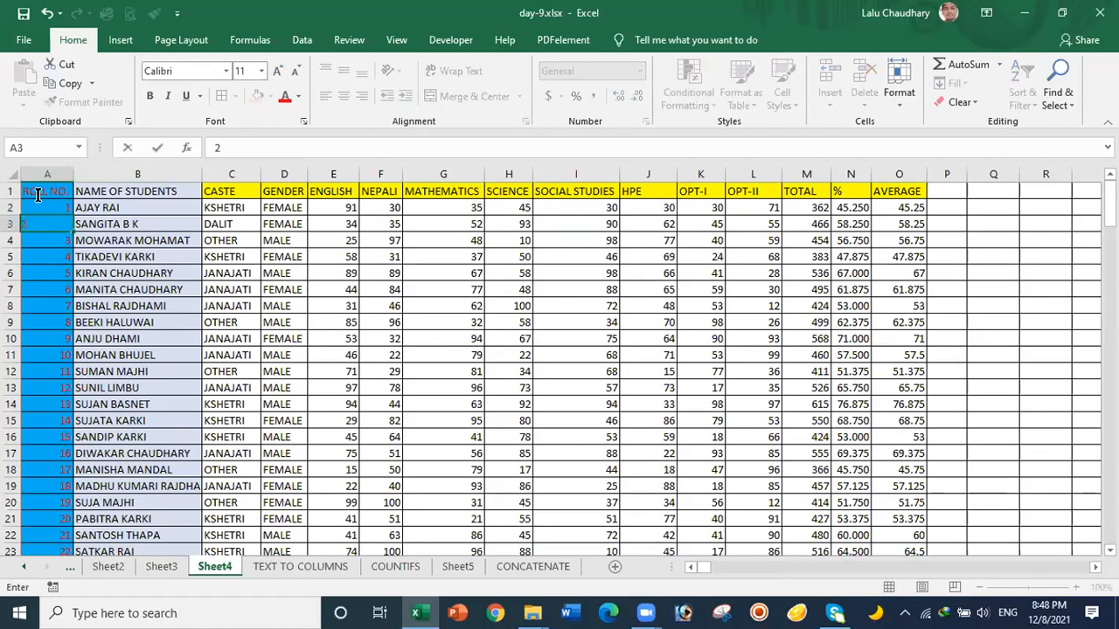
pyautogui.click(53, 206)
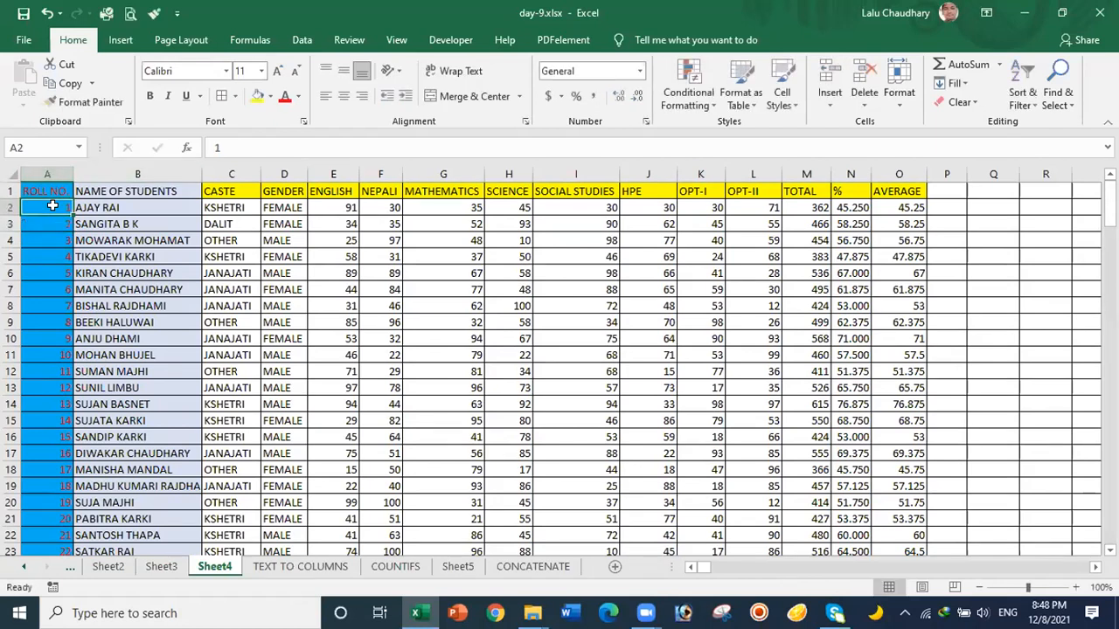
pyautogui.moveTo(55, 207); pyautogui.dragTo(62, 476)
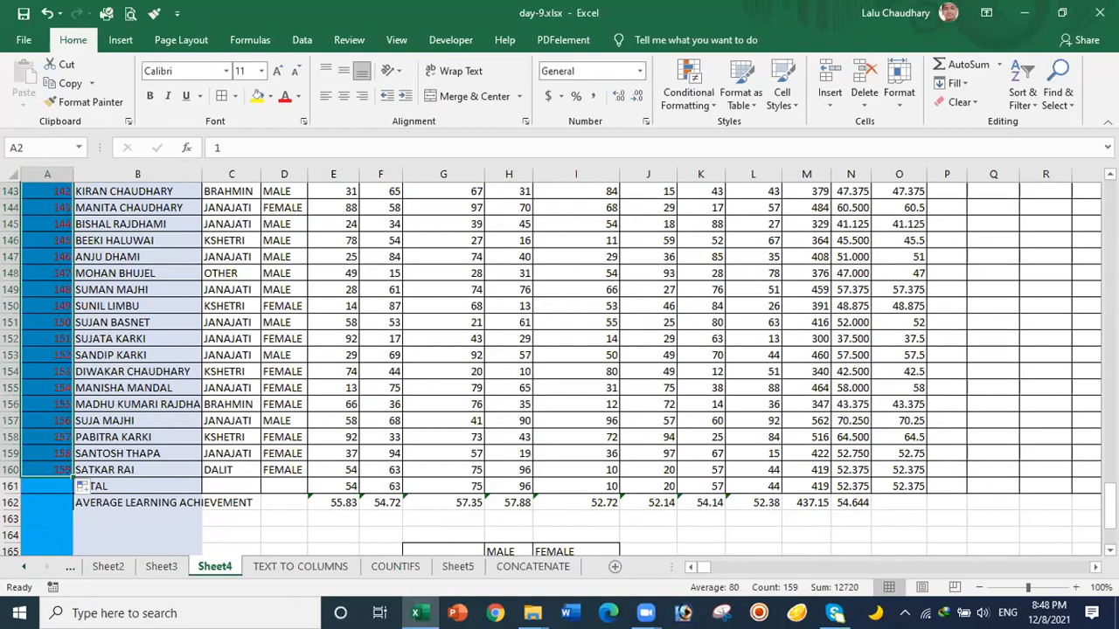
# Step: Scroll back down to the table and select the BRAHMIN male count in H166
pyautogui.moveTo(1110, 505); pyautogui.dragTo(1110, 520)
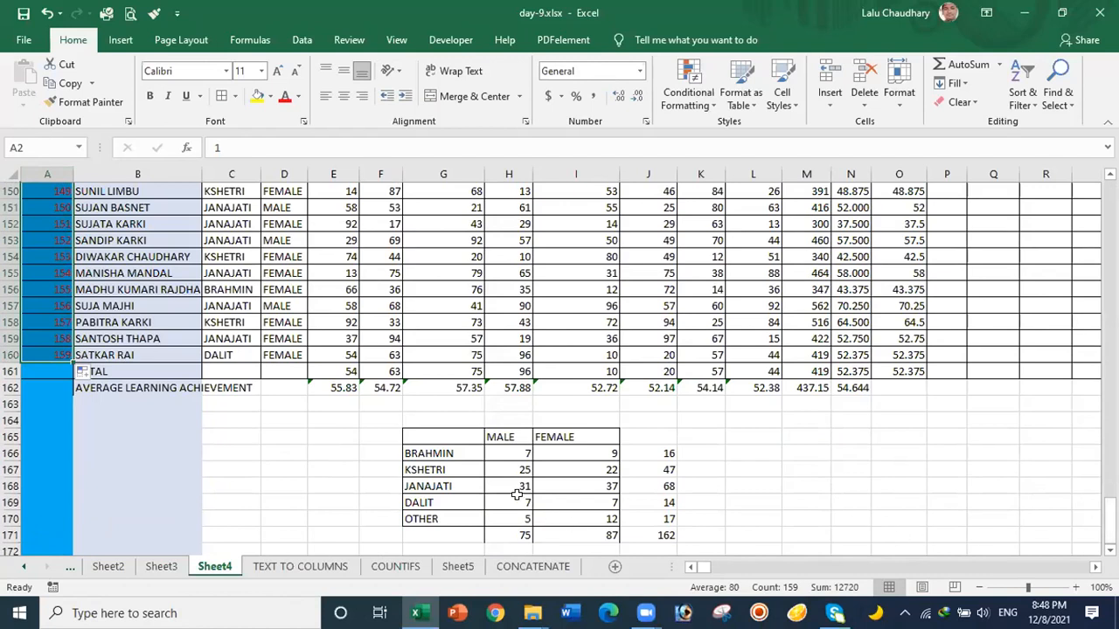
pyautogui.moveTo(1109, 509); pyautogui.dragTo(1110, 205)
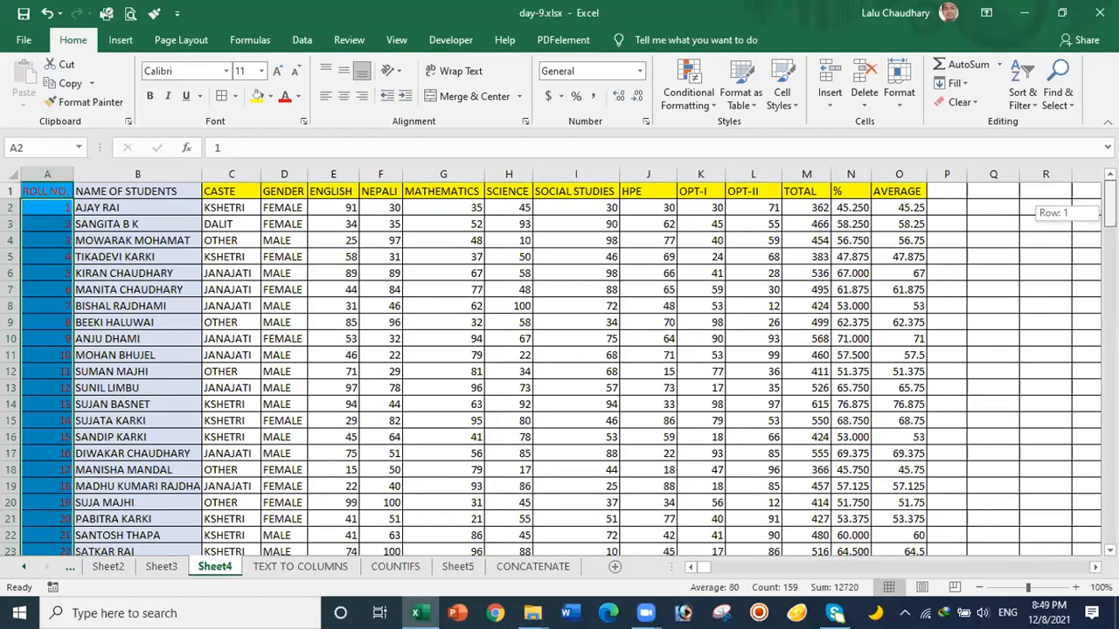
pyautogui.moveTo(1110, 205); pyautogui.dragTo(1109, 521)
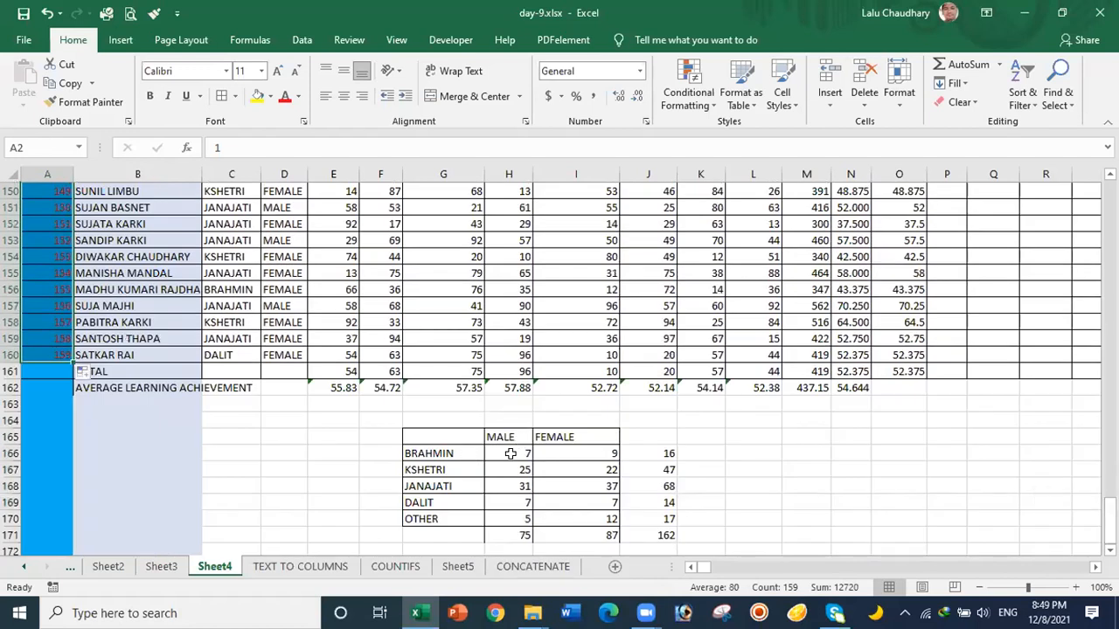
pyautogui.click(510, 454)
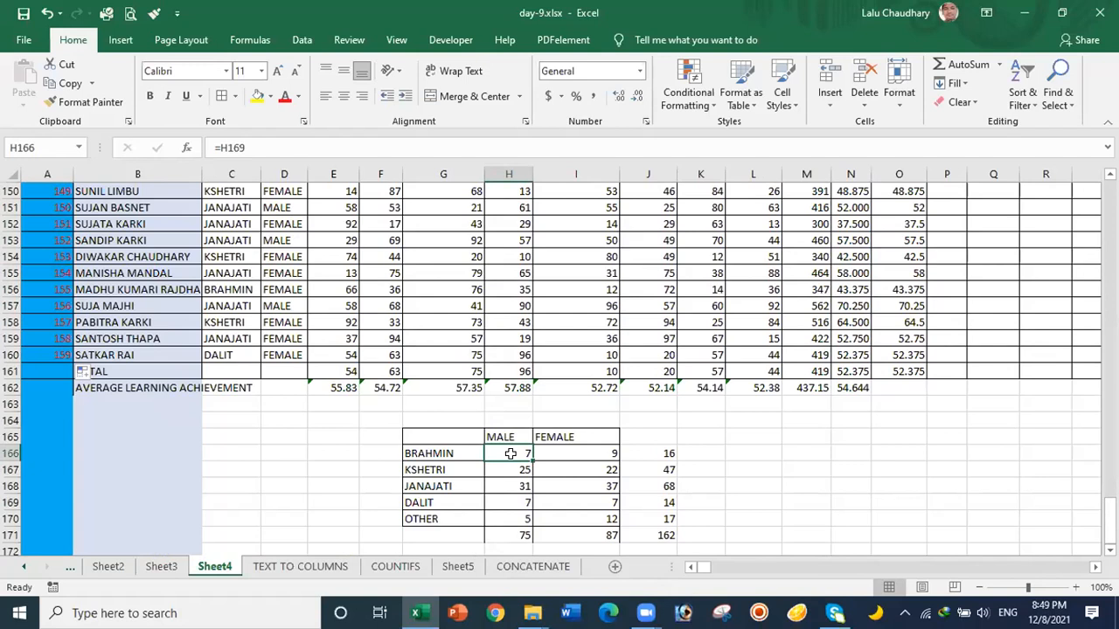
# Step: Clear the old male and female counts in H166:I171
pyautogui.moveTo(511, 453); pyautogui.dragTo(591, 536)
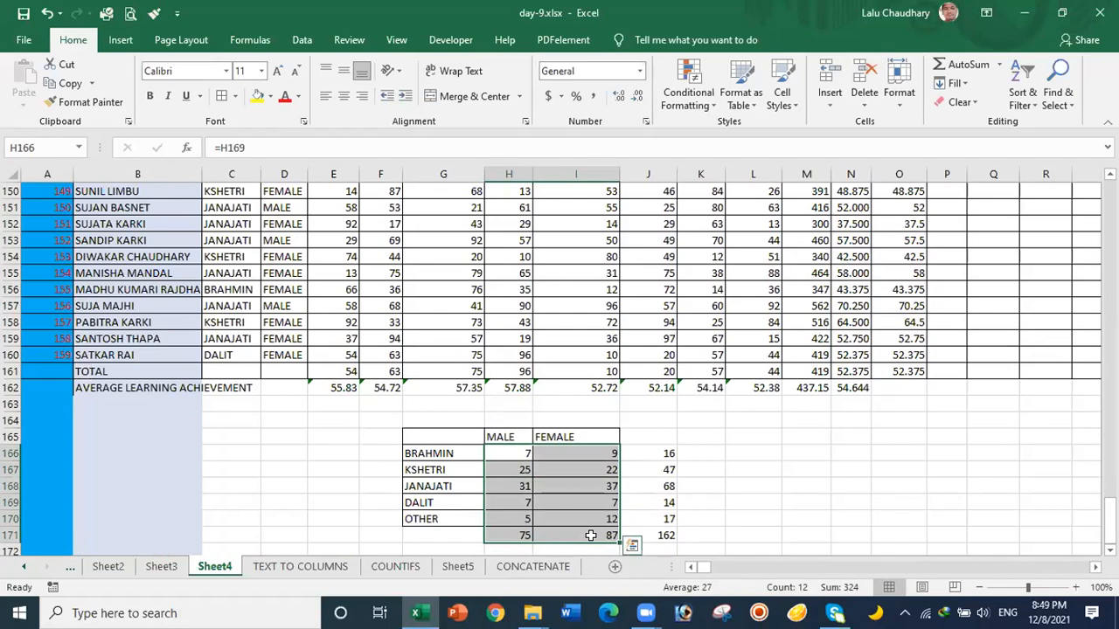
pyautogui.press('Delete')
pyautogui.click(493, 482)
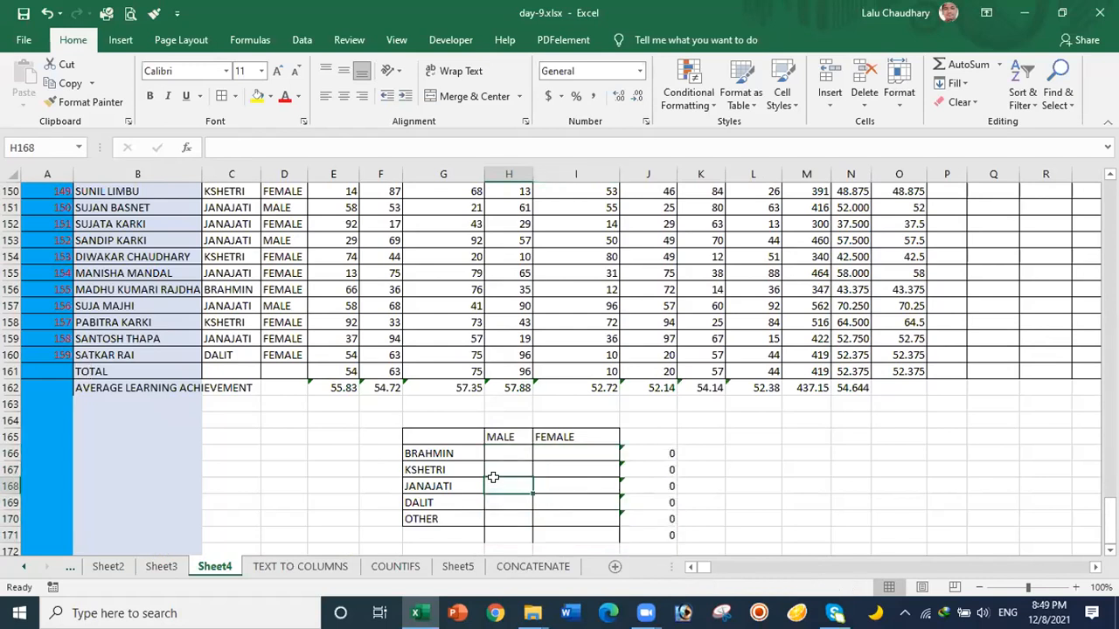
pyautogui.click(493, 453)
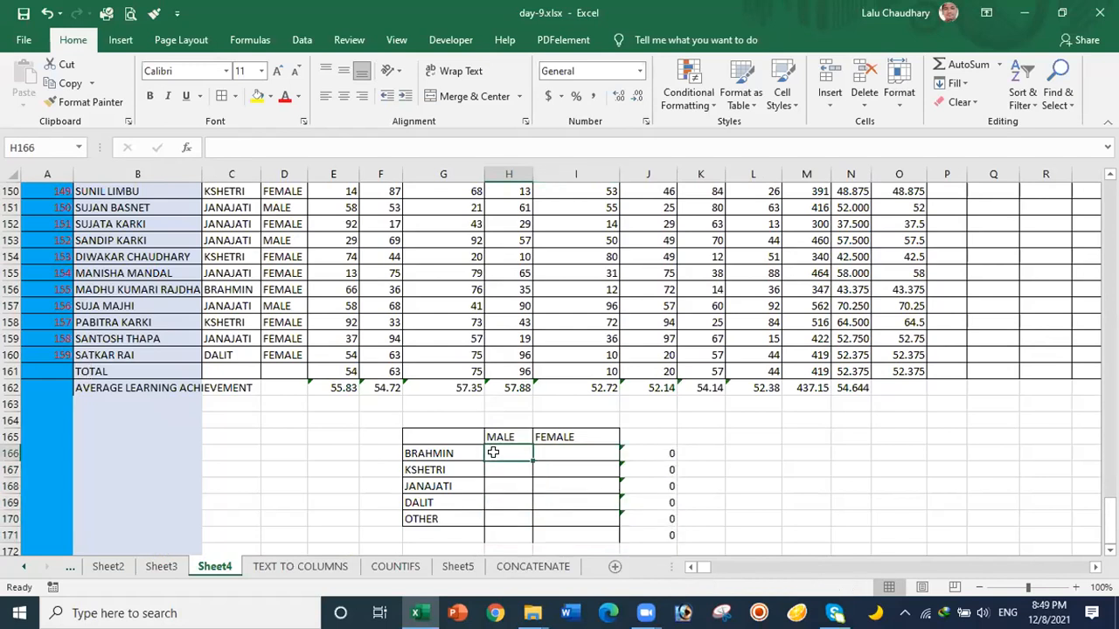
# Step: Start =COUNTIFS in H166 with caste range $C$2:$C$160 and criterion $G166
pyautogui.write('=')
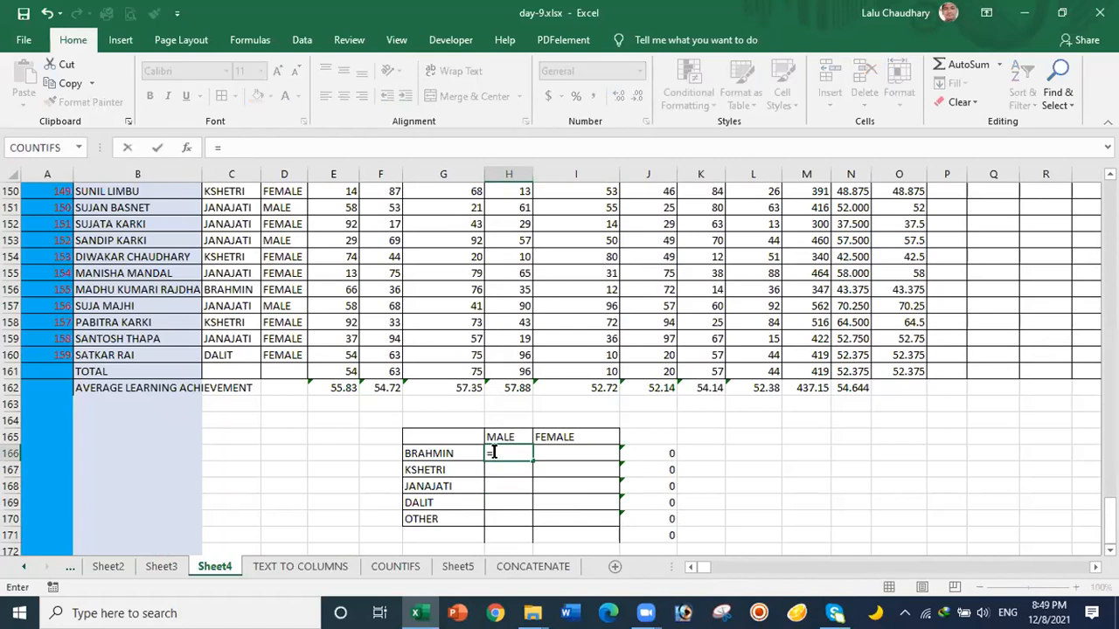
pyautogui.write('CO')
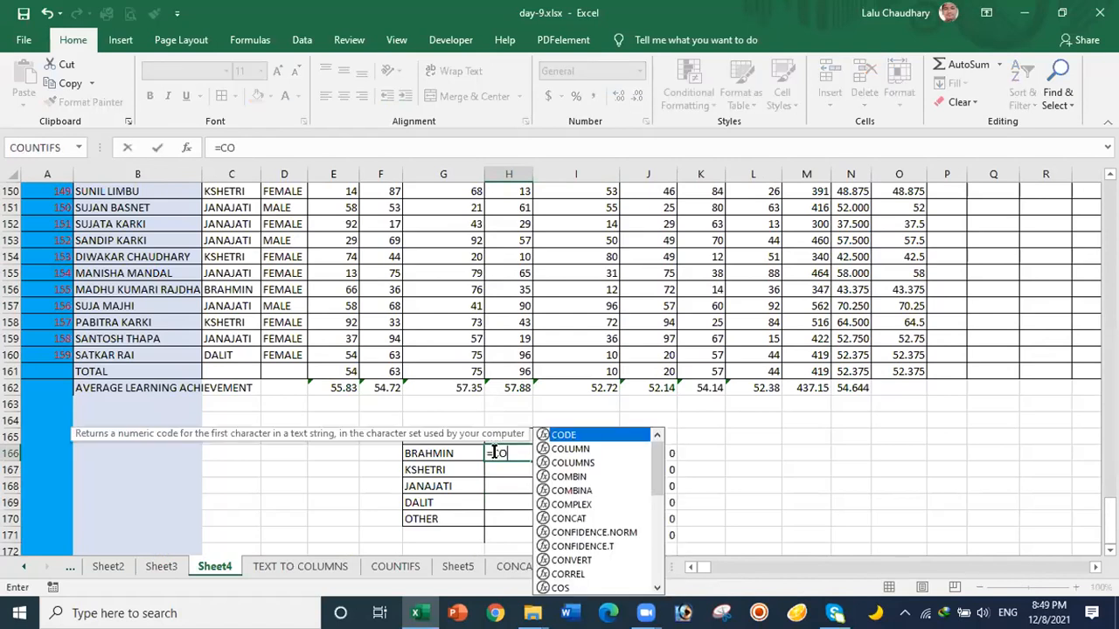
pyautogui.write('UNT')
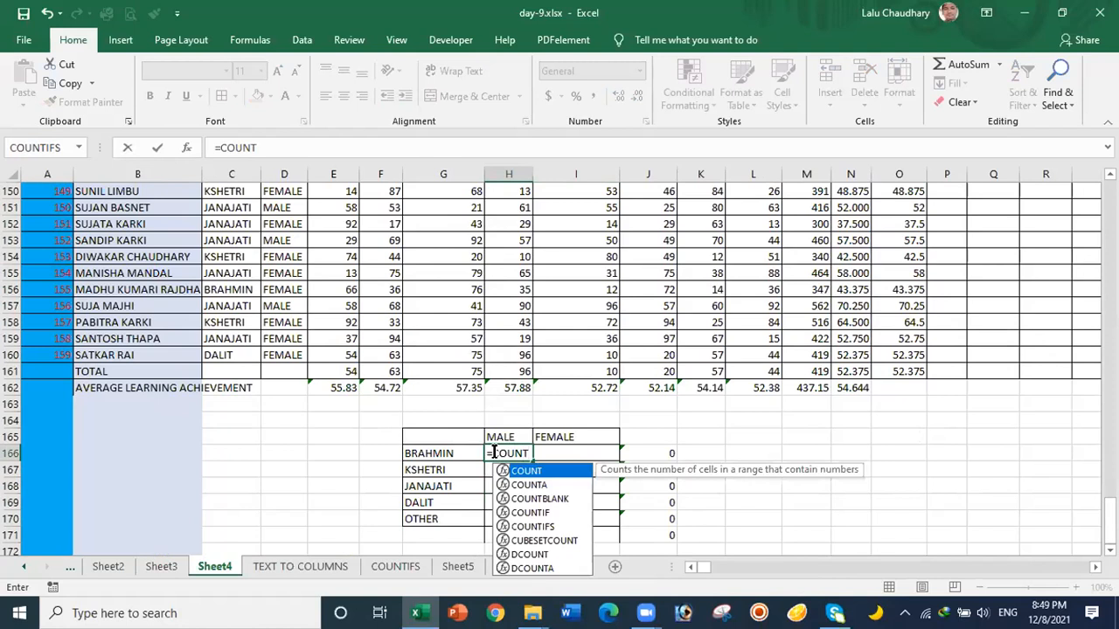
pyautogui.write('IFS')
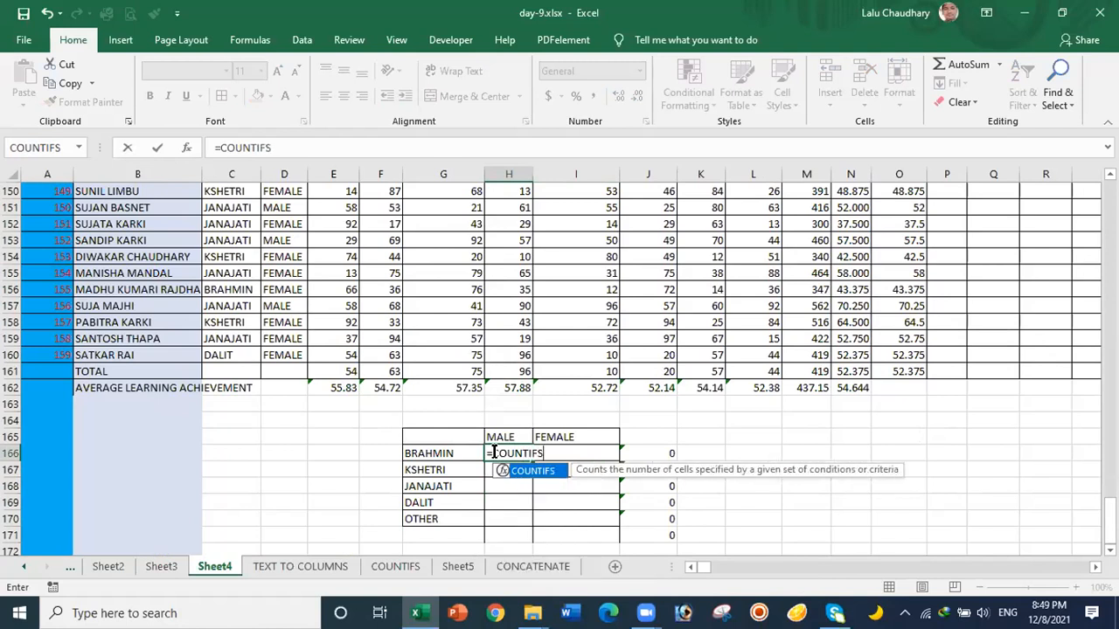
pyautogui.write('(')
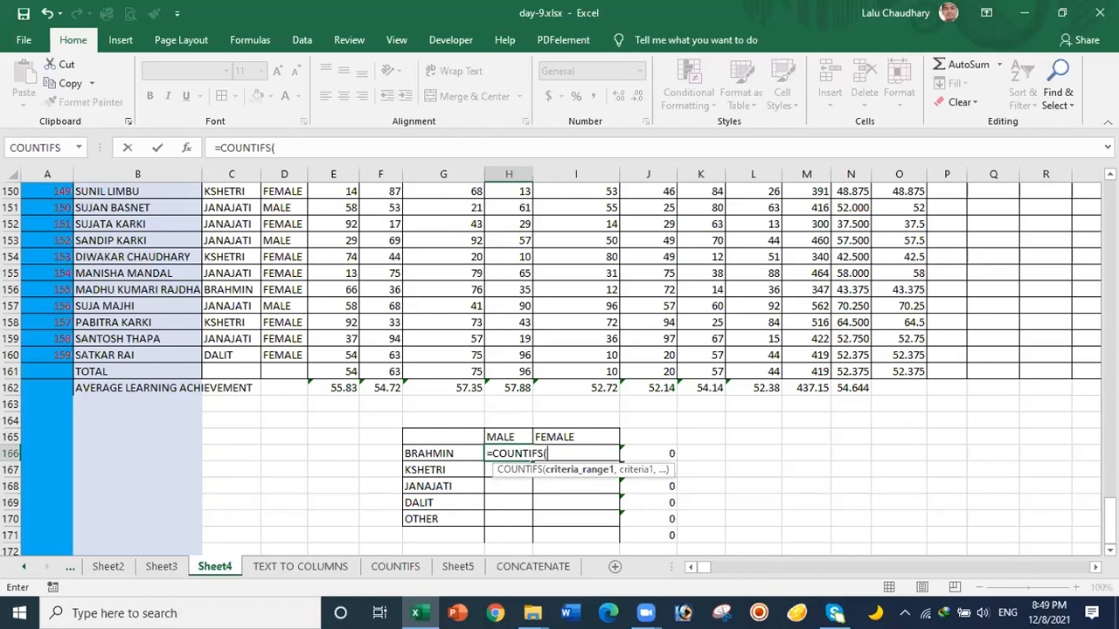
pyautogui.moveTo(1109, 516); pyautogui.dragTo(1109, 236)
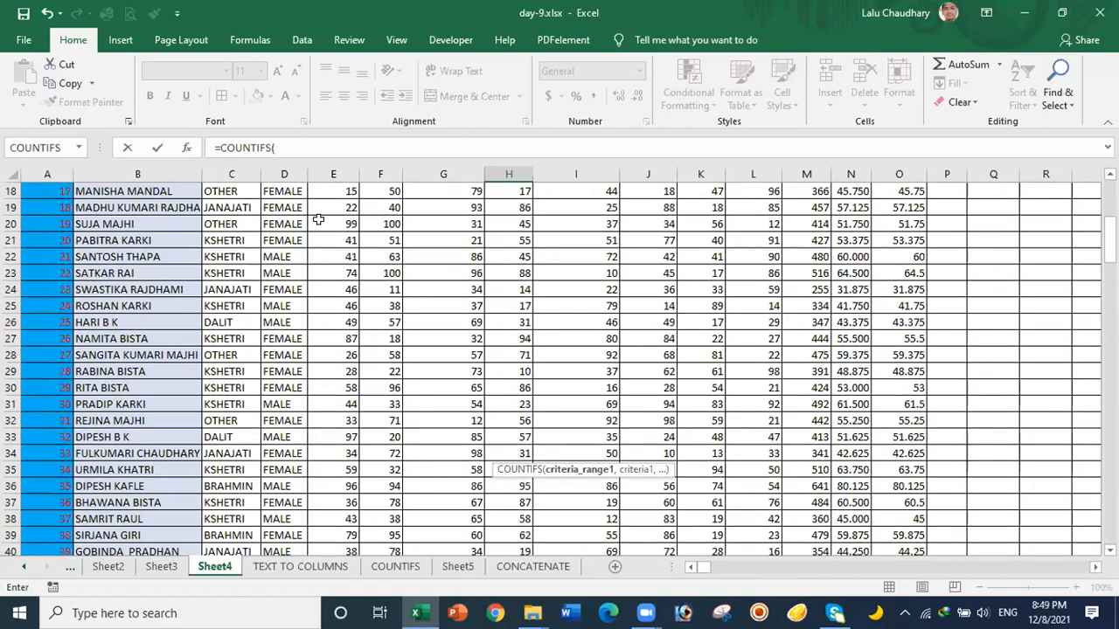
pyautogui.scroll(6, 225, 207)
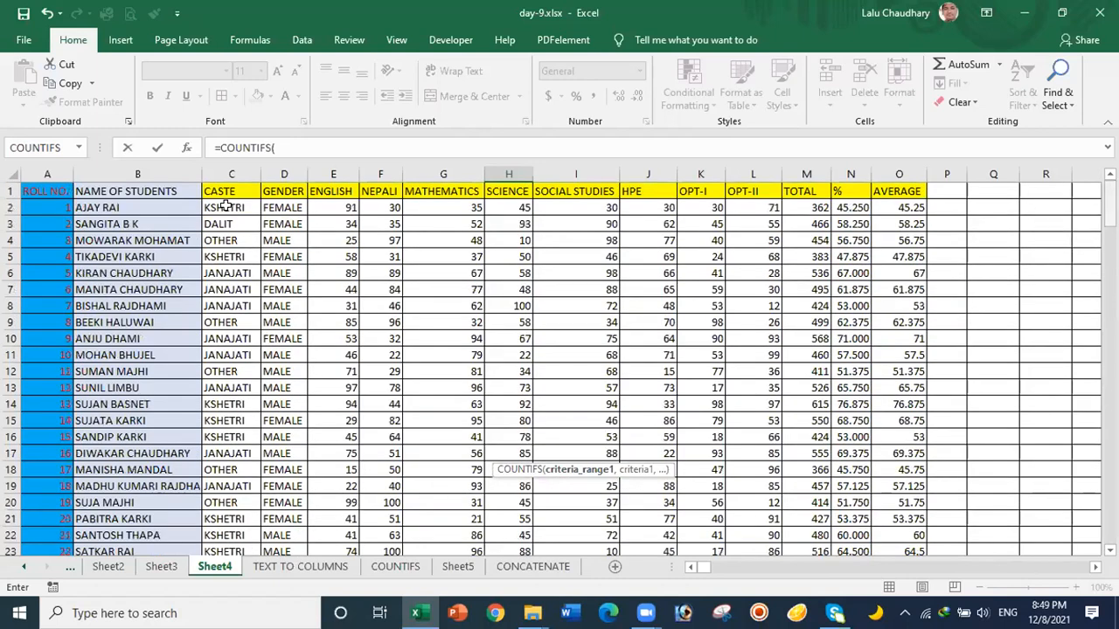
pyautogui.click(225, 206)
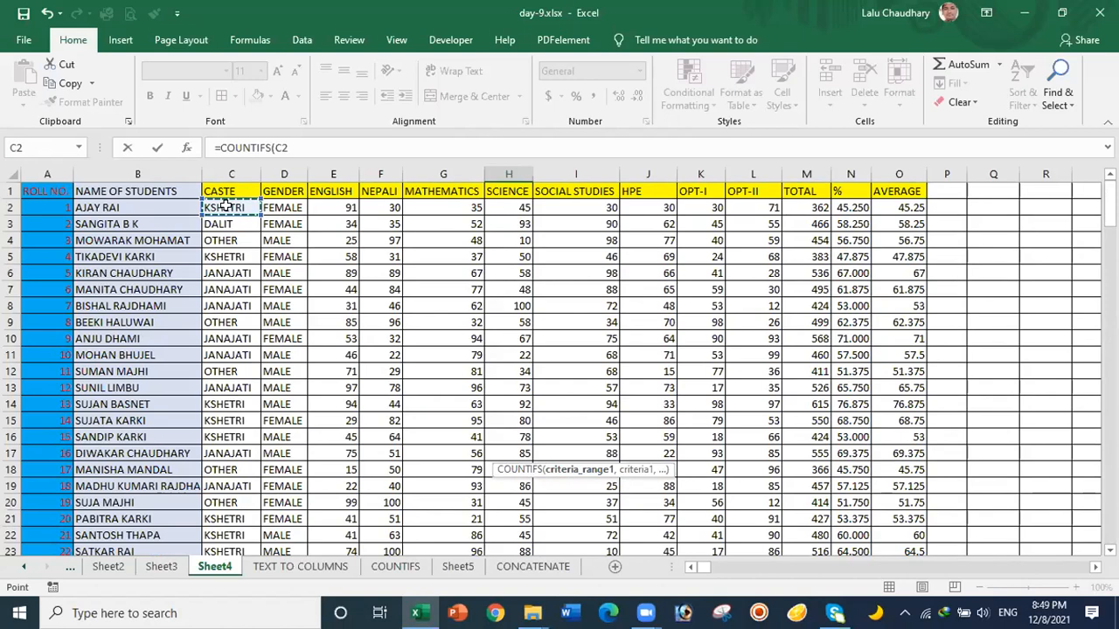
pyautogui.scroll(-20, 226, 206)
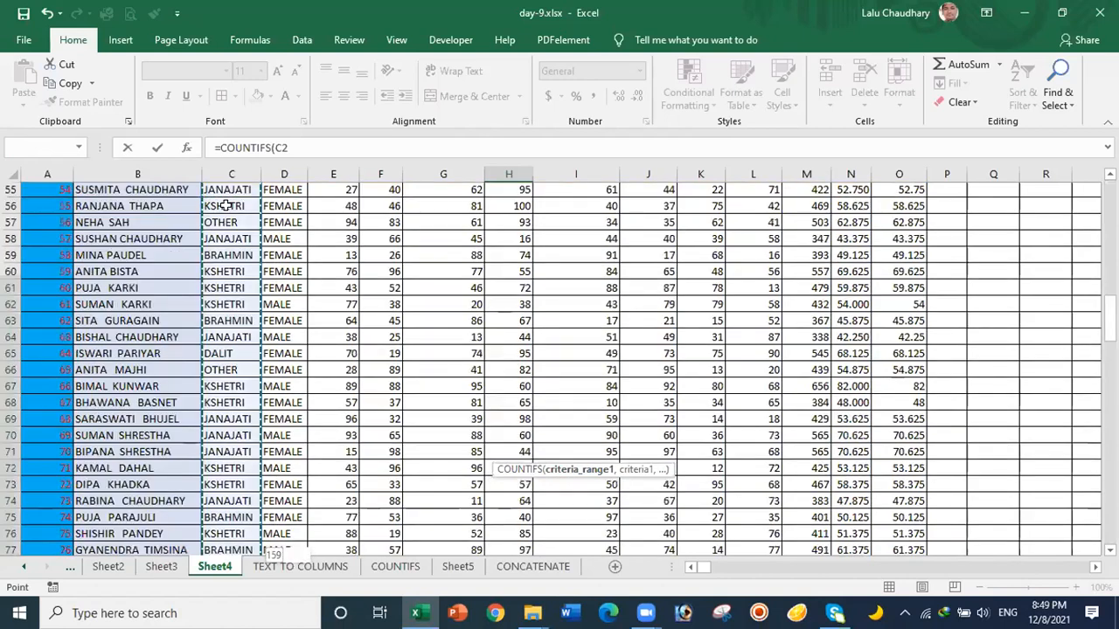
pyautogui.hotkey('ctrl', 'shift', 'Down')
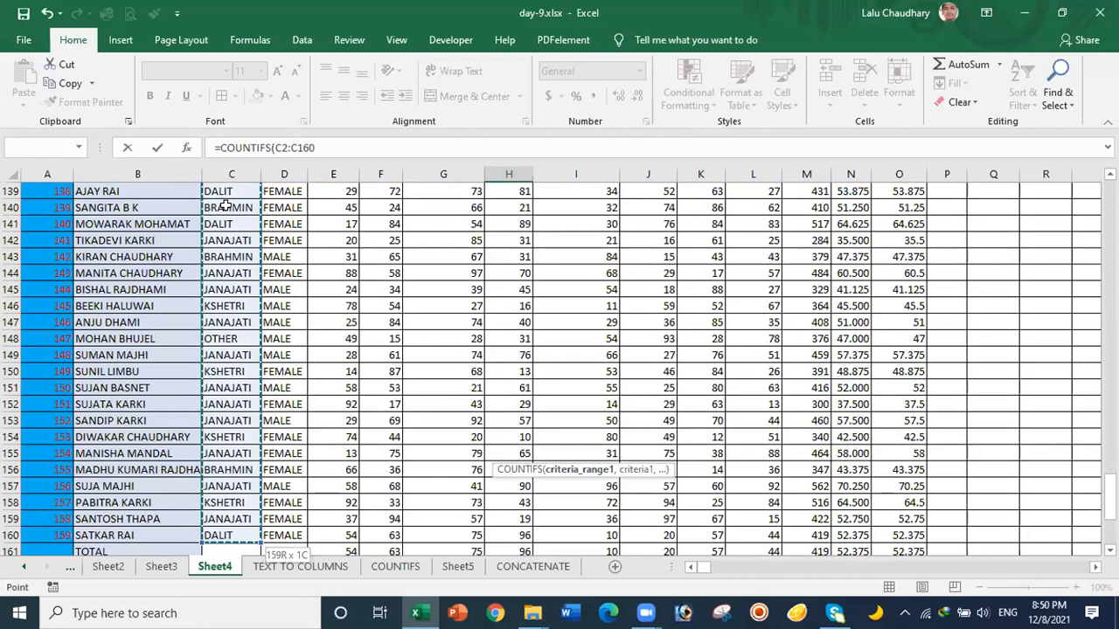
pyautogui.scroll(-5, 225, 206)
pyautogui.press('F4')
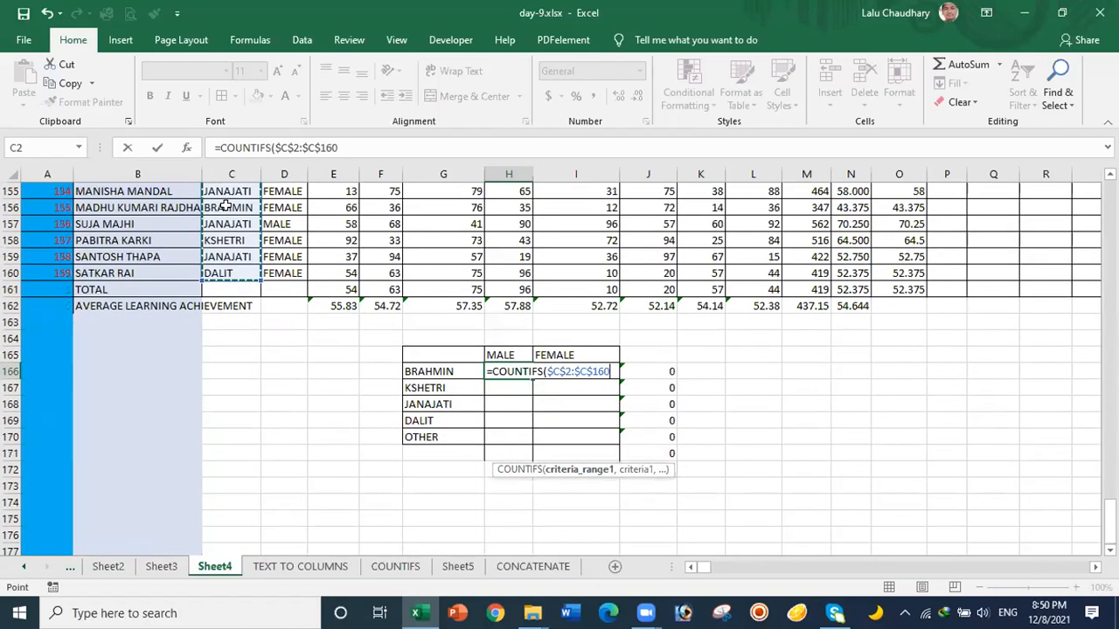
pyautogui.write(',')
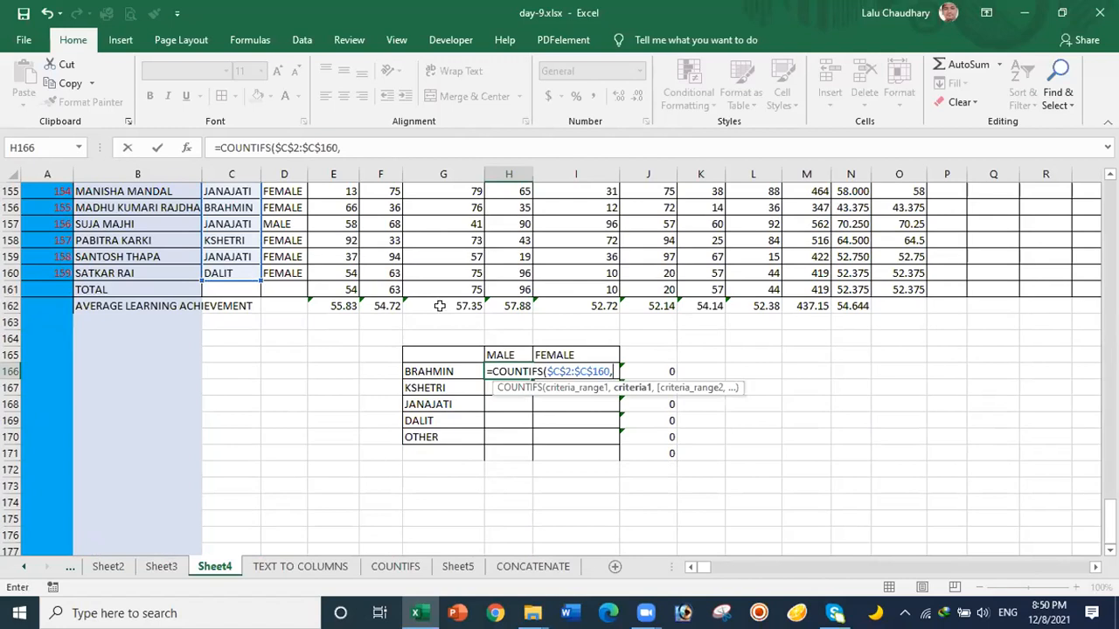
pyautogui.click(422, 372)
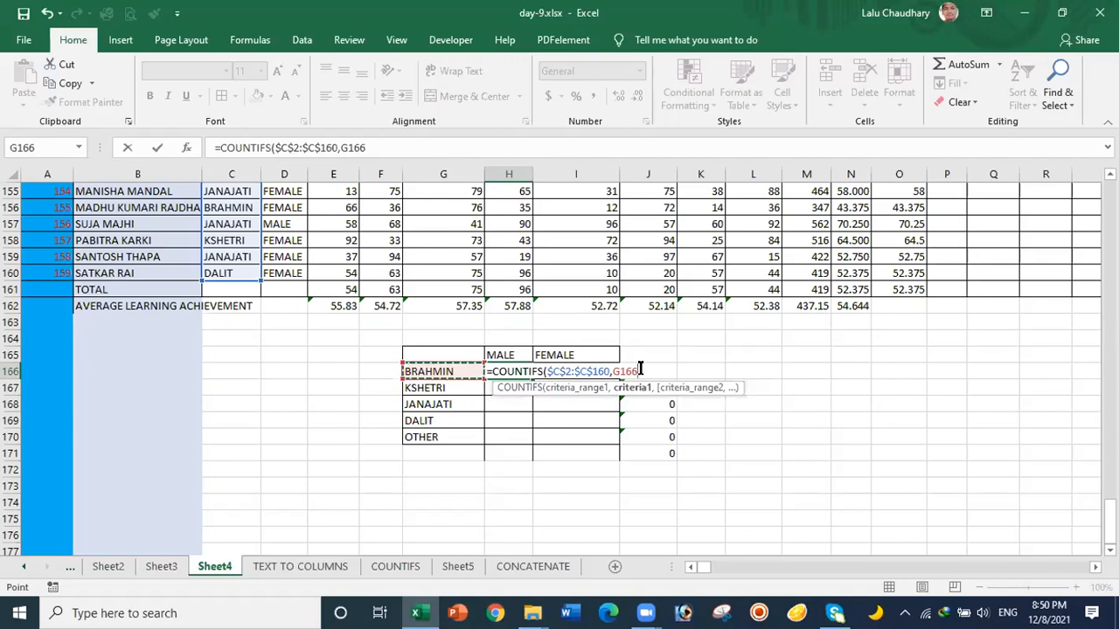
pyautogui.press('F4')
pyautogui.press('F4')
pyautogui.press('F4')
pyautogui.write(',')
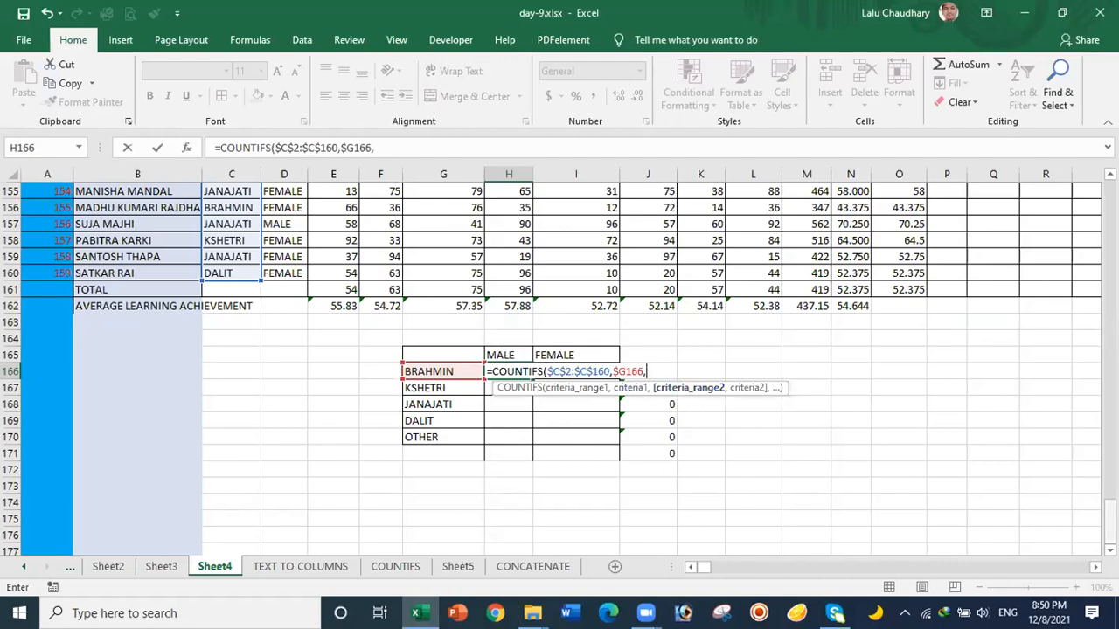
pyautogui.moveTo(1109, 516); pyautogui.dragTo(1109, 203)
# Step: Finish H166's COUNTIFS with gender range $D$2:$D$160 and criterion $H$165, returning 4
pyautogui.click(276, 207)
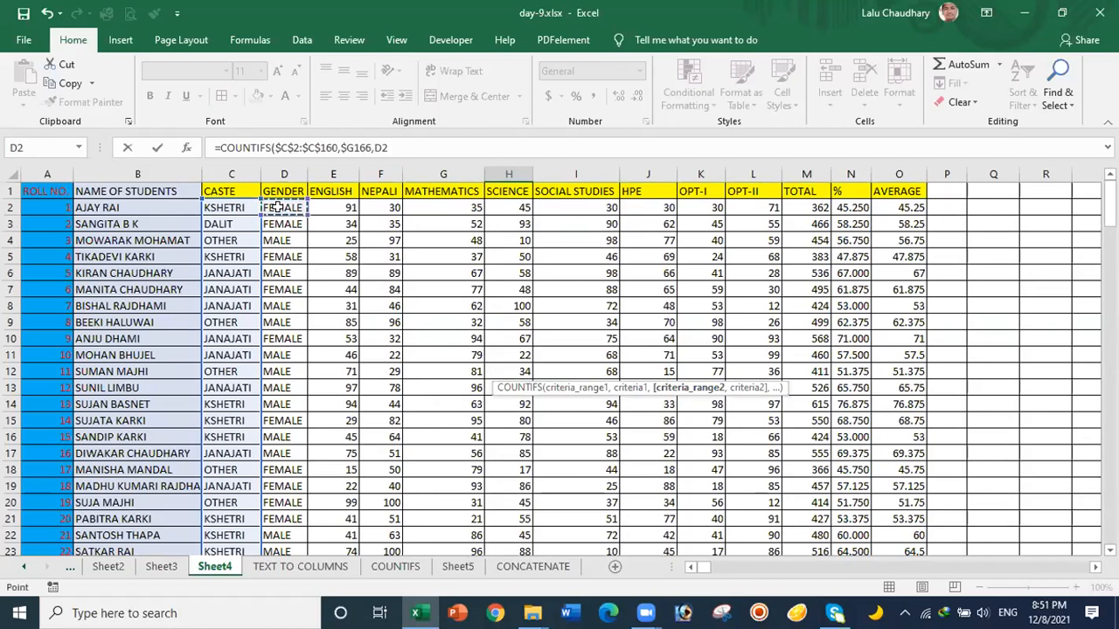
pyautogui.hotkey('ctrl', 'shift', 'Down')
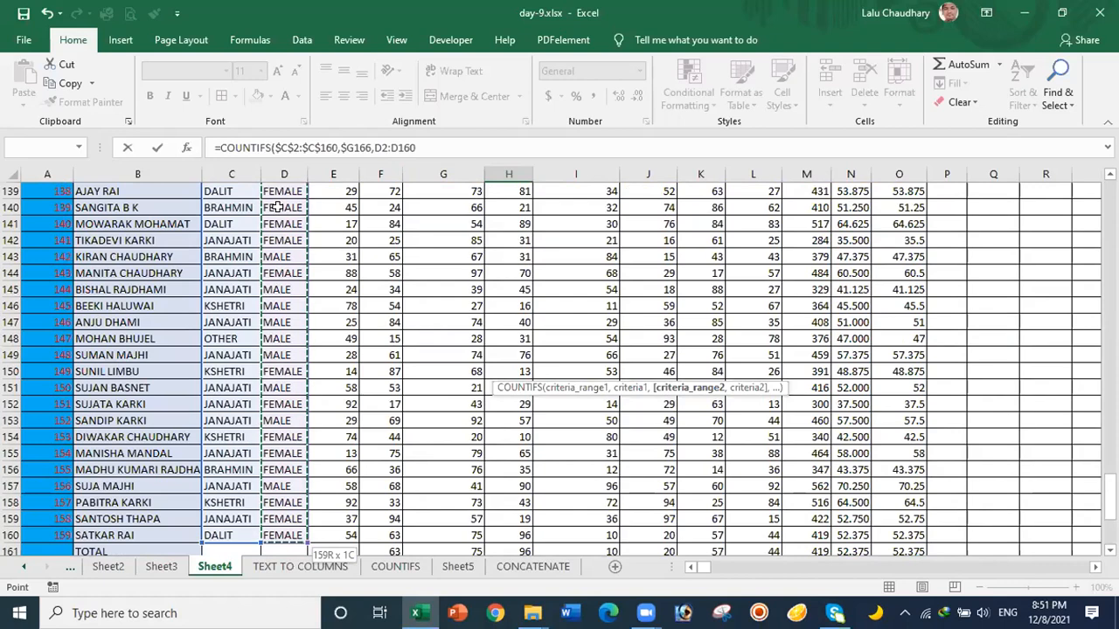
pyautogui.press('F4')
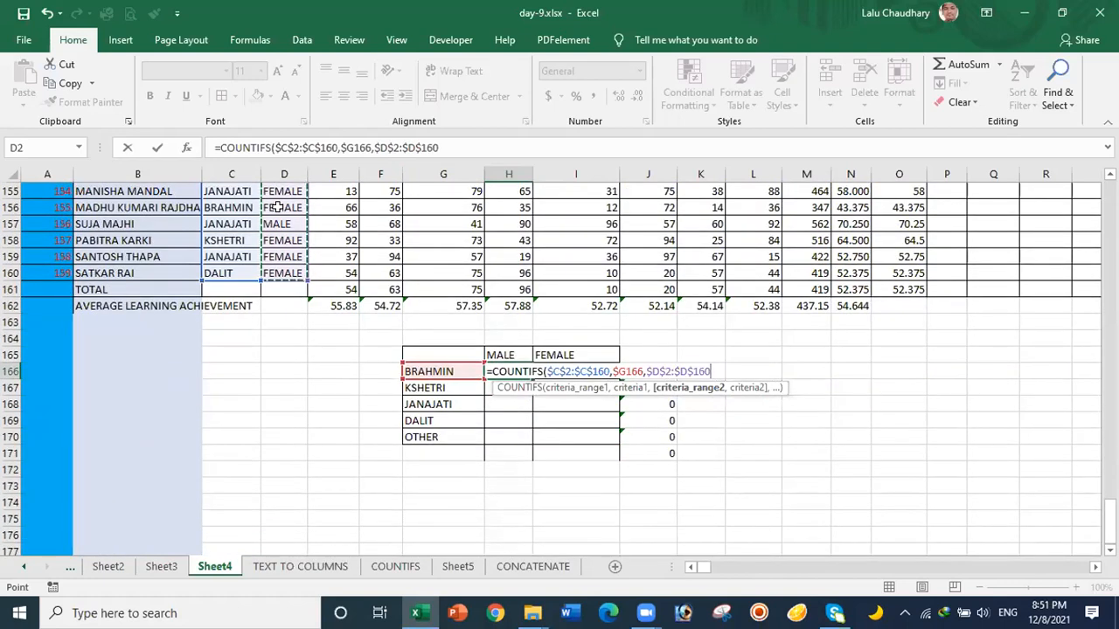
pyautogui.write(',')
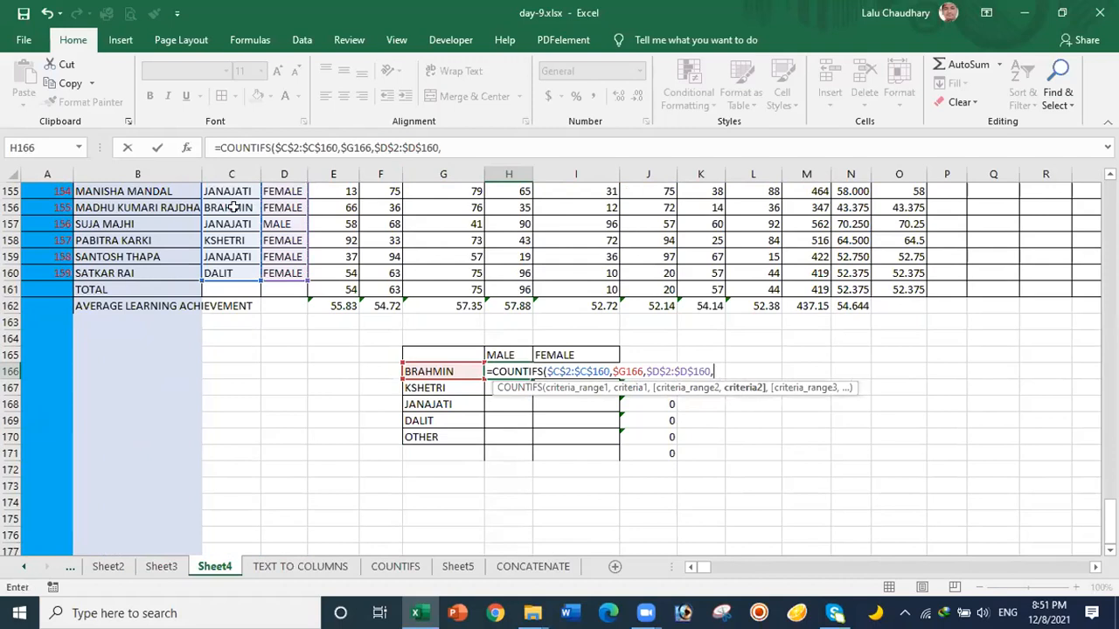
pyautogui.click(506, 355)
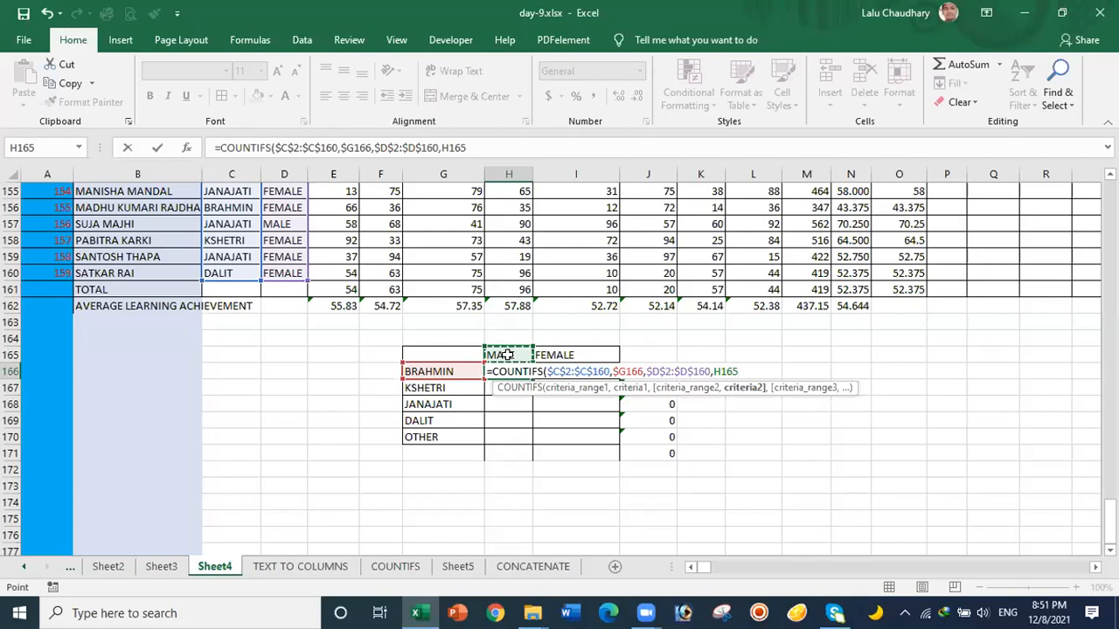
pyautogui.press('F4')
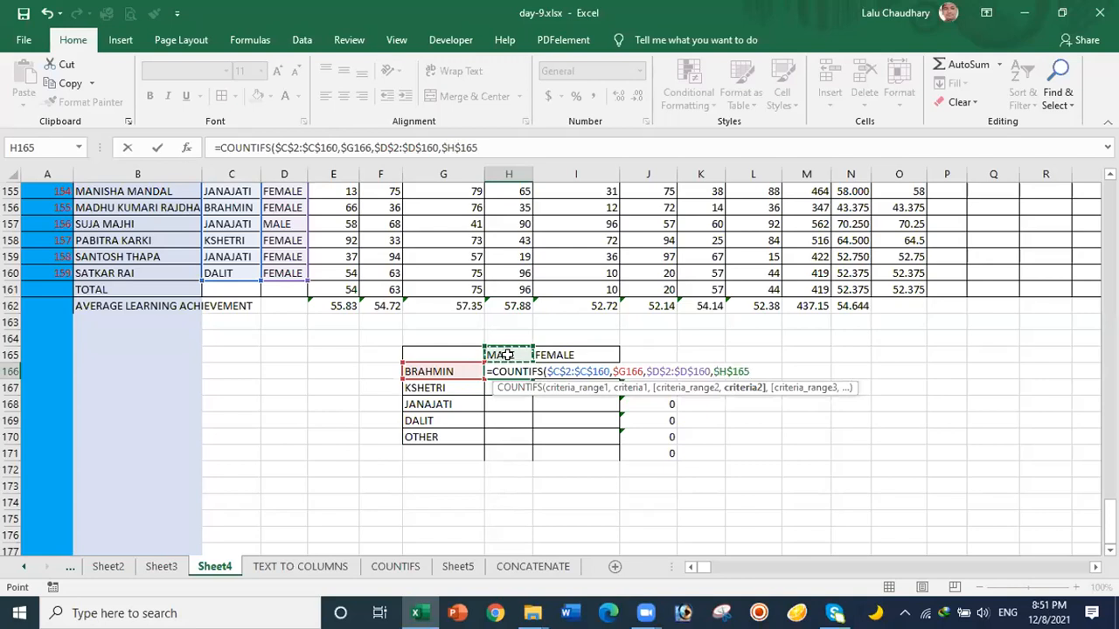
pyautogui.press('Return')
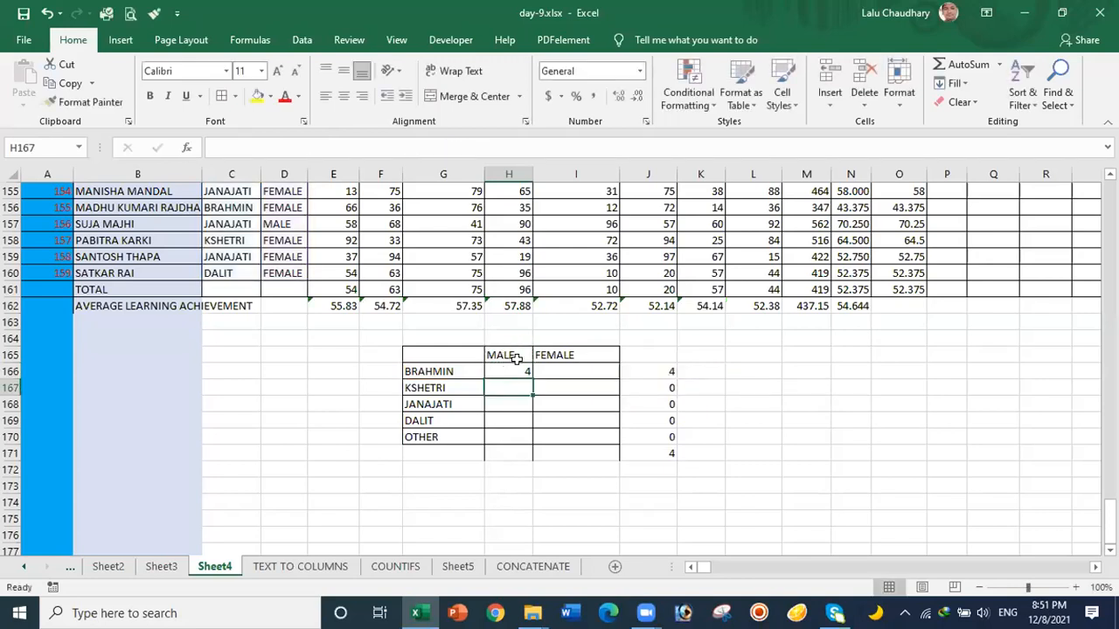
# Step: Copy H166's COUNTIFS down to H170, giving male counts 4, 25, 31, 7 and 5
pyautogui.click(519, 371)
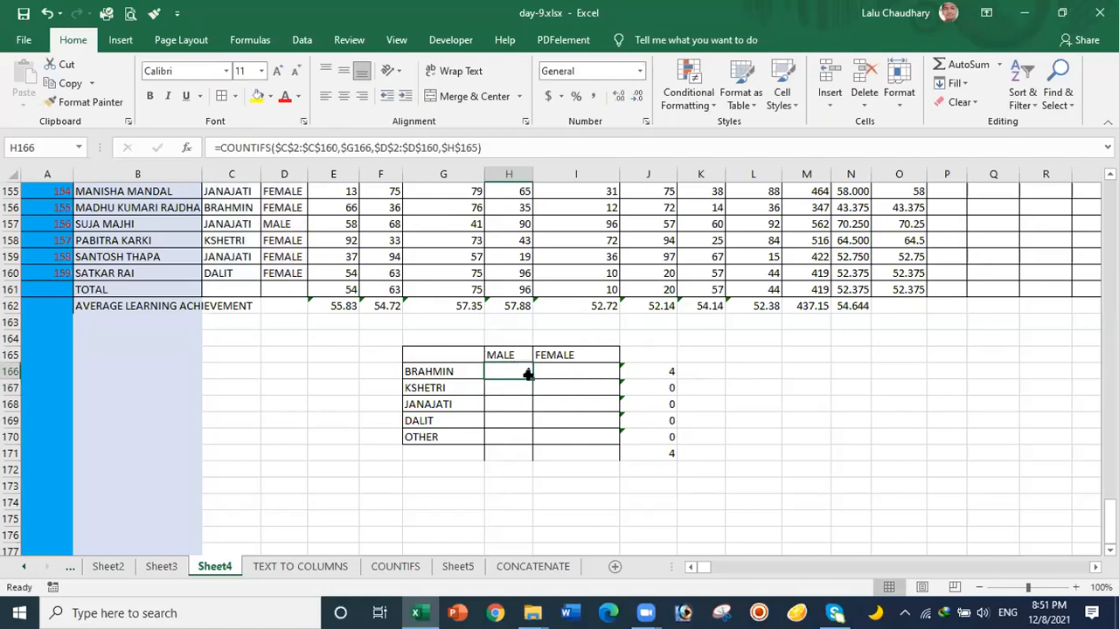
pyautogui.moveTo(529, 373); pyautogui.dragTo(530, 441)
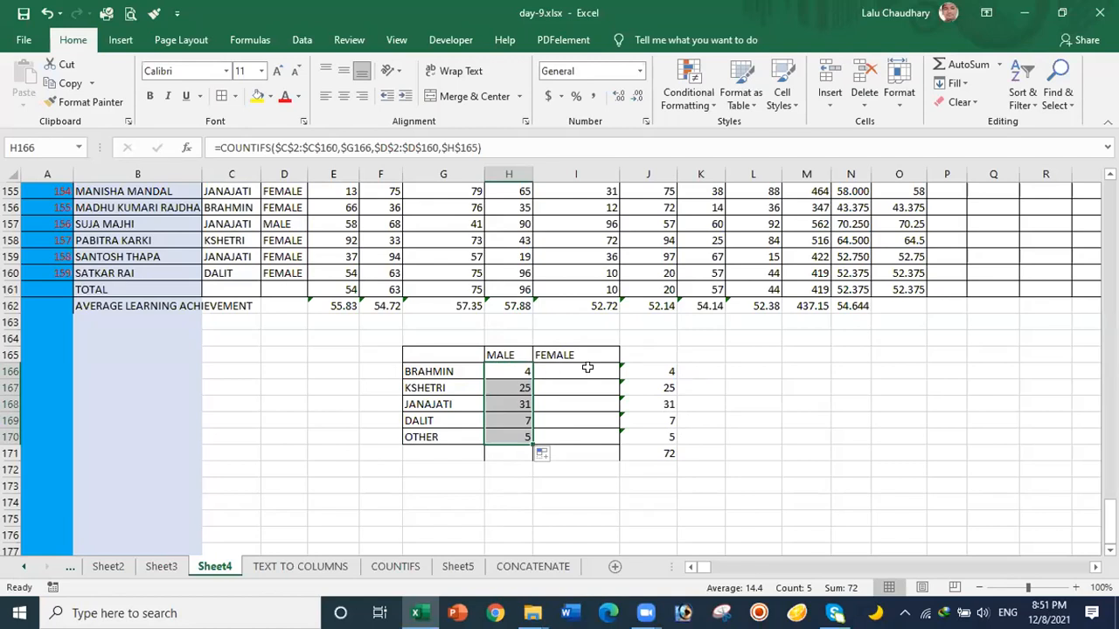
pyautogui.click(512, 369)
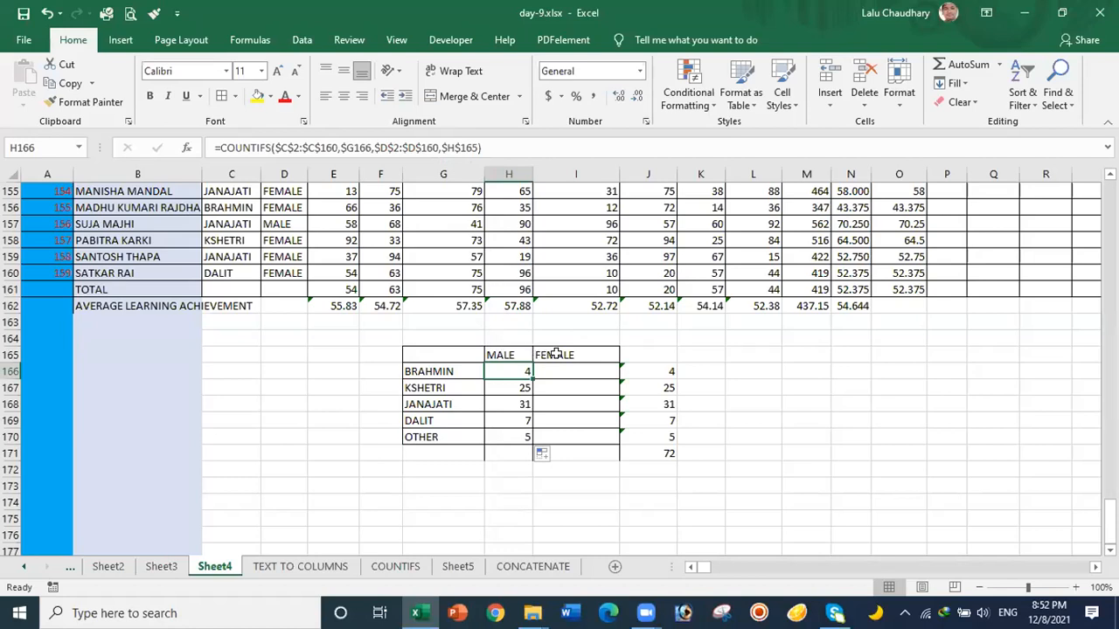
# Step: Change the gender criterion in H166 from $H$165 to H$165
pyautogui.click(444, 148)
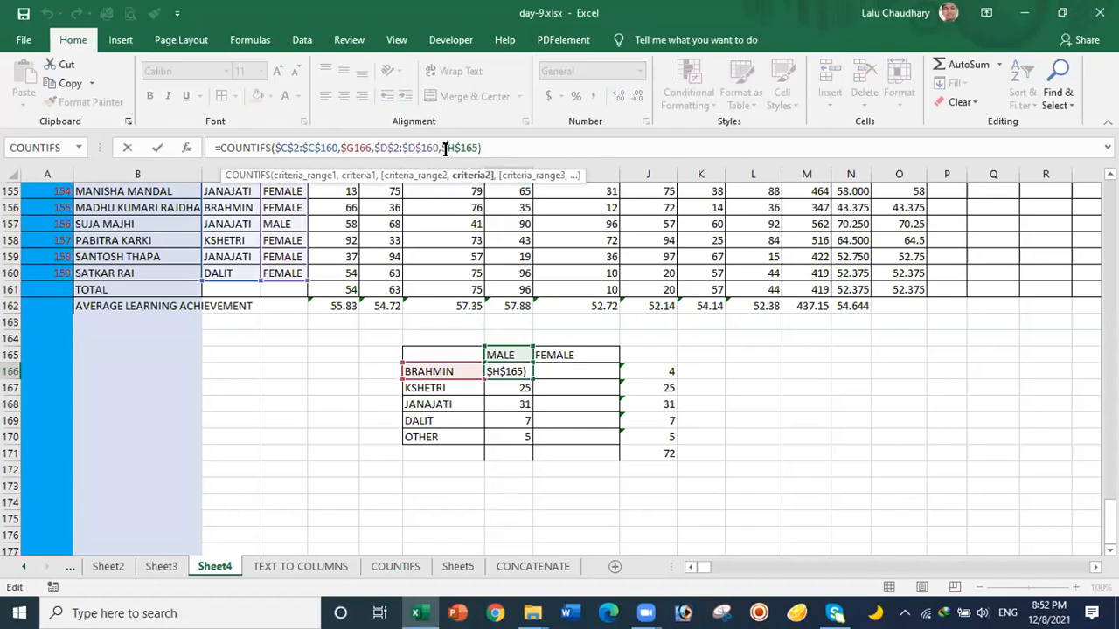
pyautogui.press('F4')
pyautogui.click(485, 150)
pyautogui.press('Return')
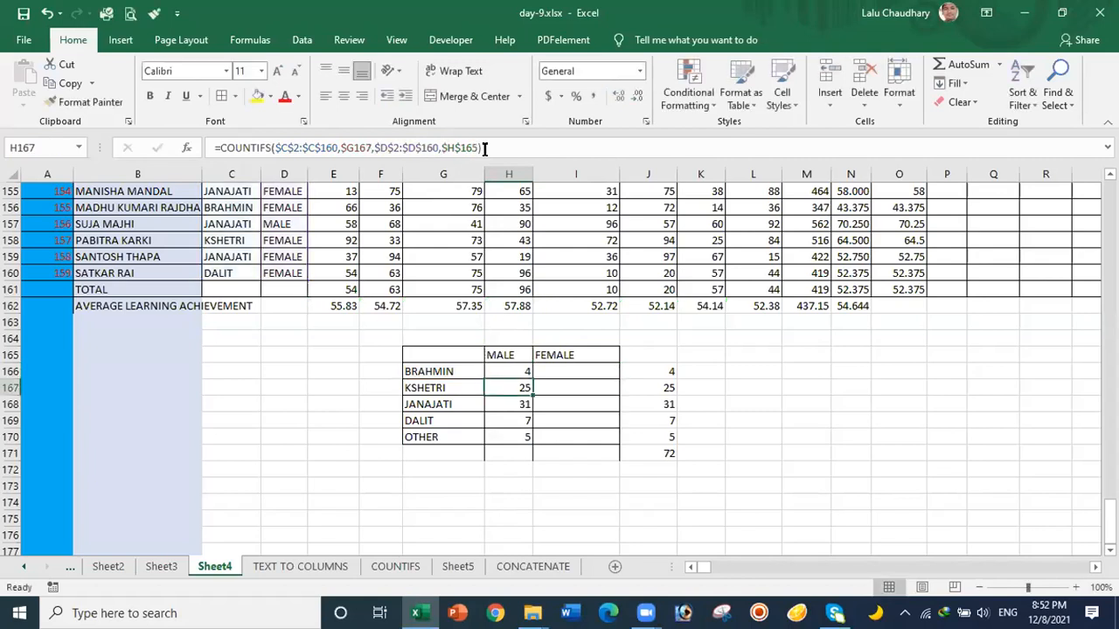
# Step: Refill the updated formula down to H170 and check each caste's male formula
pyautogui.click(500, 368)
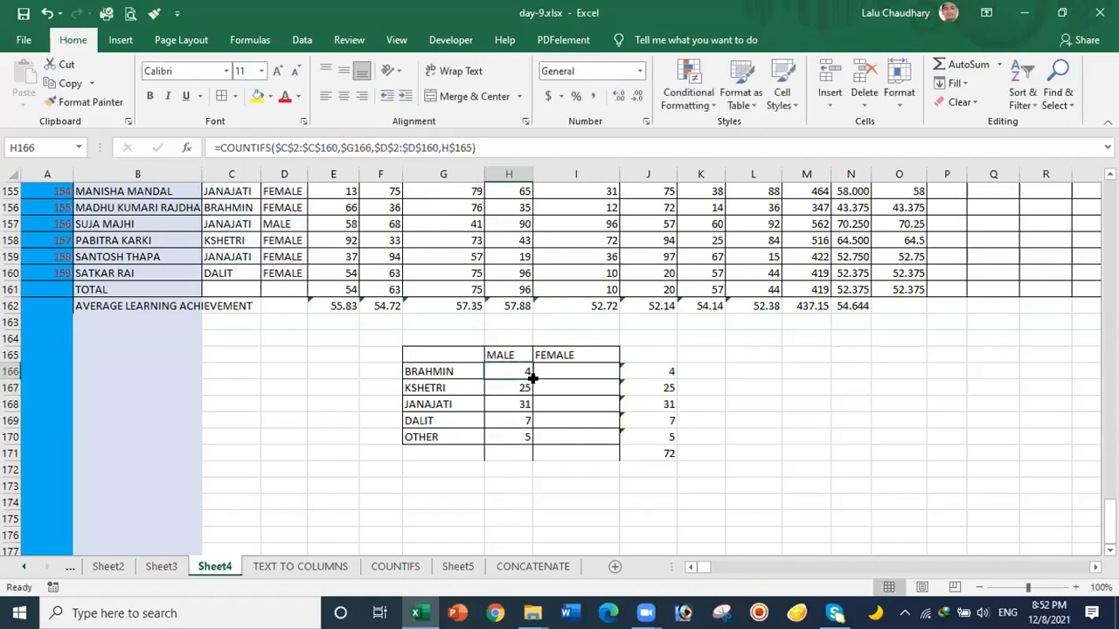
pyautogui.moveTo(529, 377); pyautogui.dragTo(528, 435)
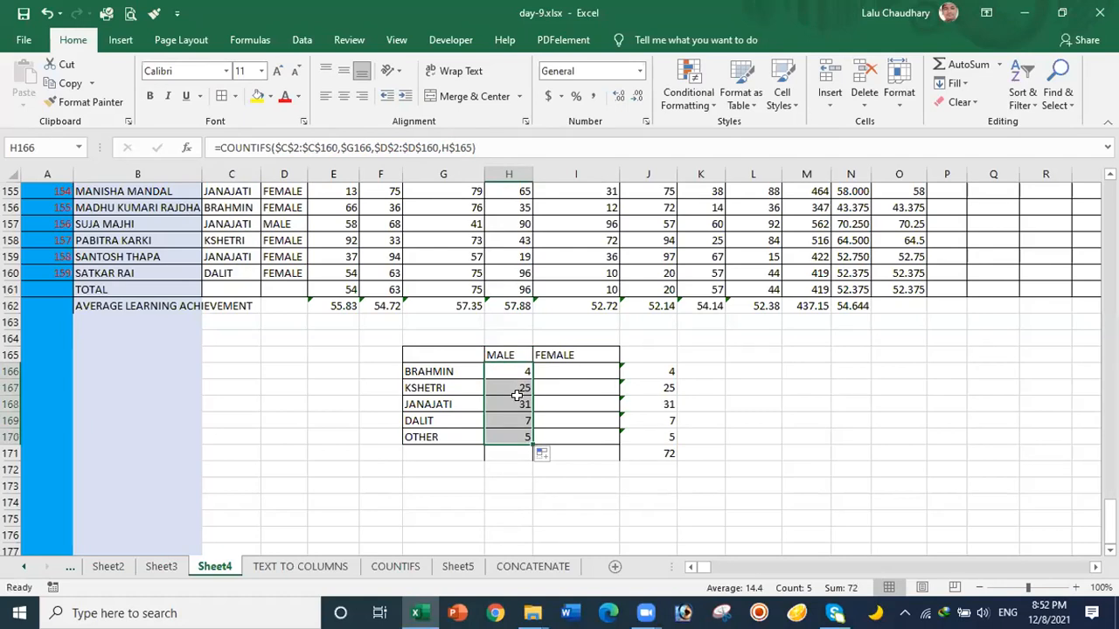
pyautogui.click(519, 390)
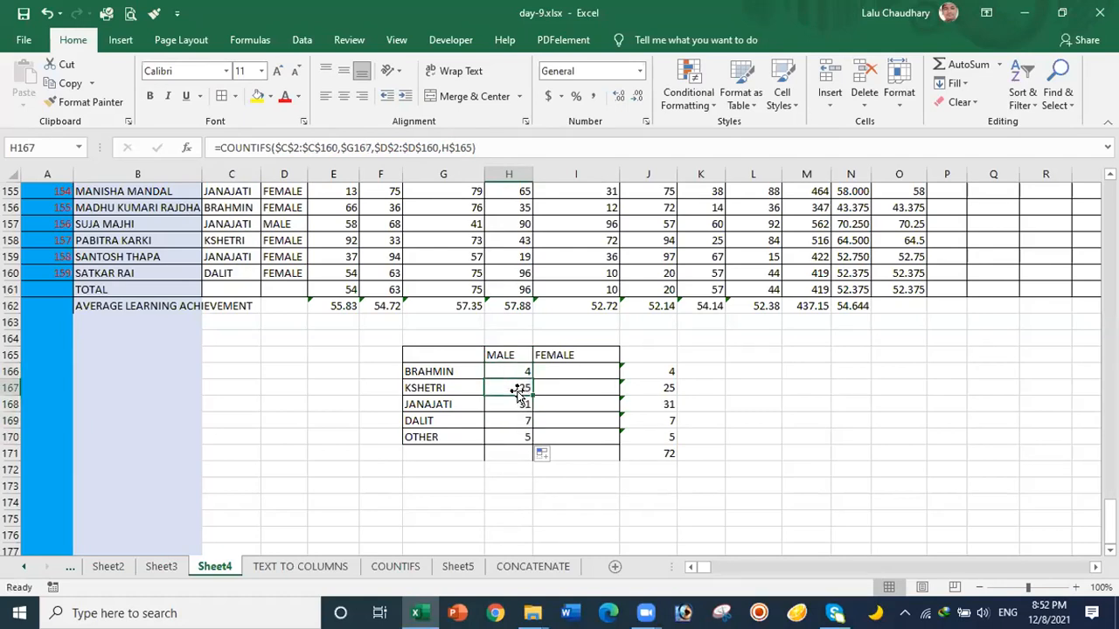
pyautogui.click(515, 404)
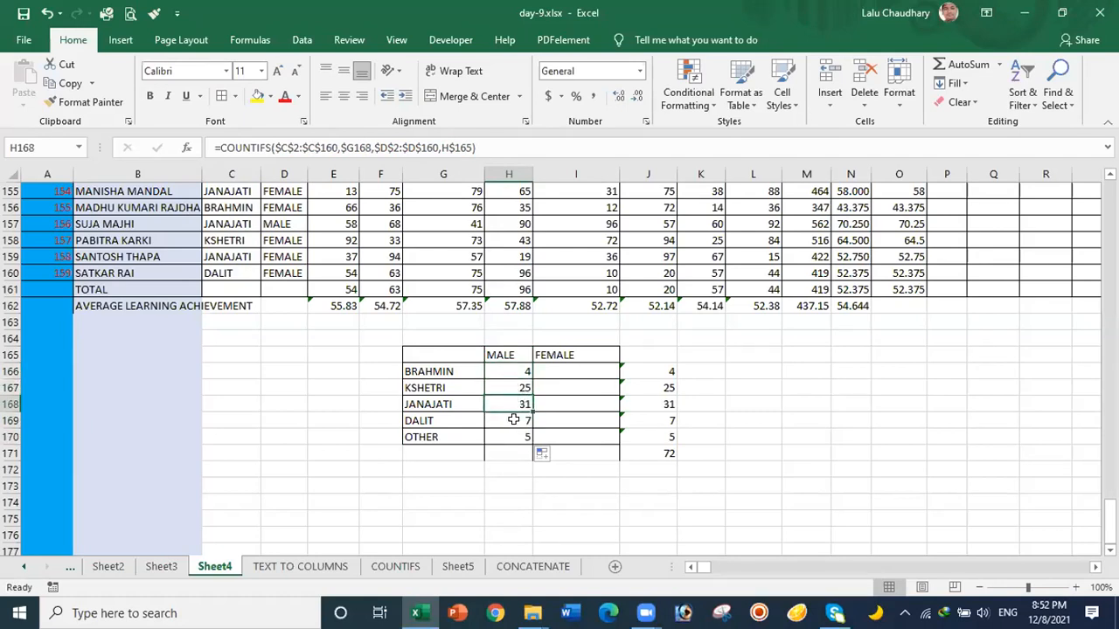
pyautogui.click(514, 419)
pyautogui.click(514, 432)
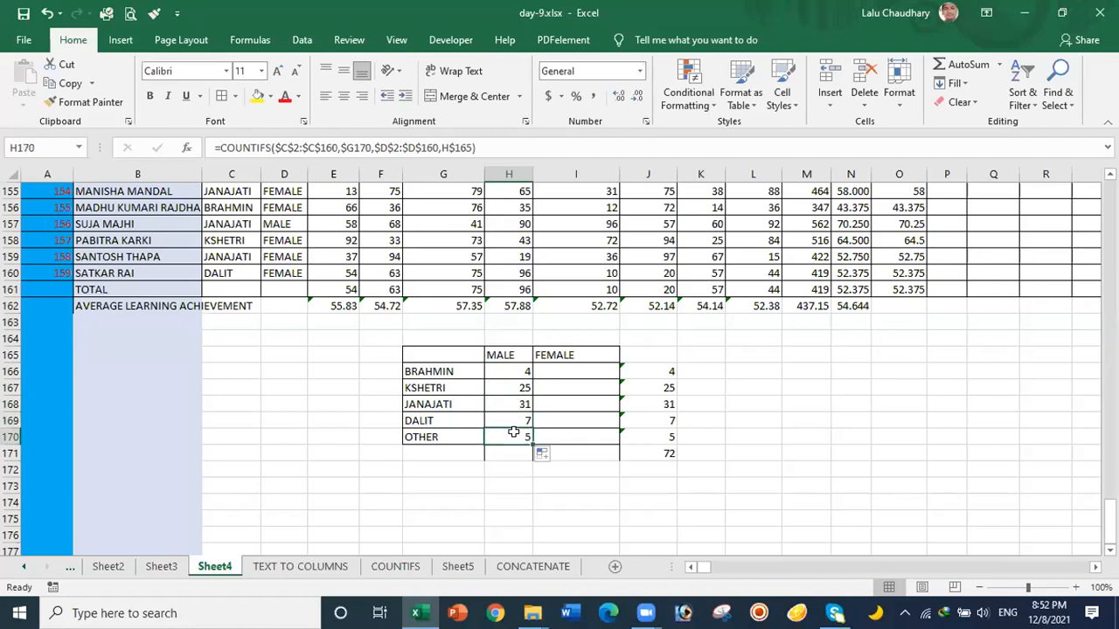
pyautogui.click(515, 368)
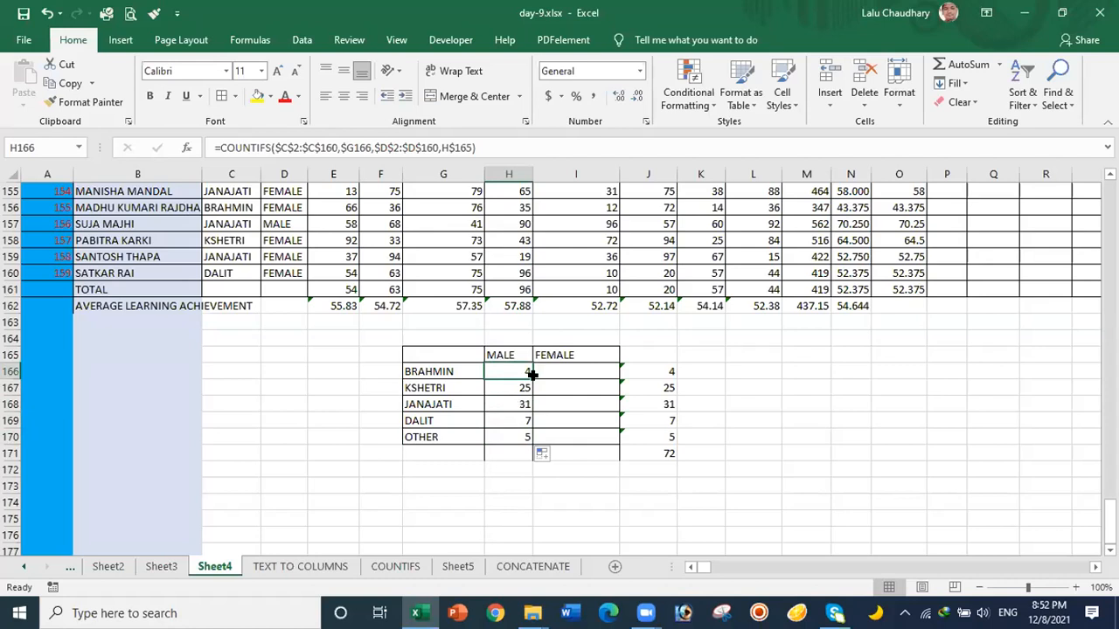
# Step: Copy the COUNTIFS into I166 and down to I170, giving female counts 9, 22, 37, 7, 12
pyautogui.moveTo(530, 374); pyautogui.dragTo(600, 374)
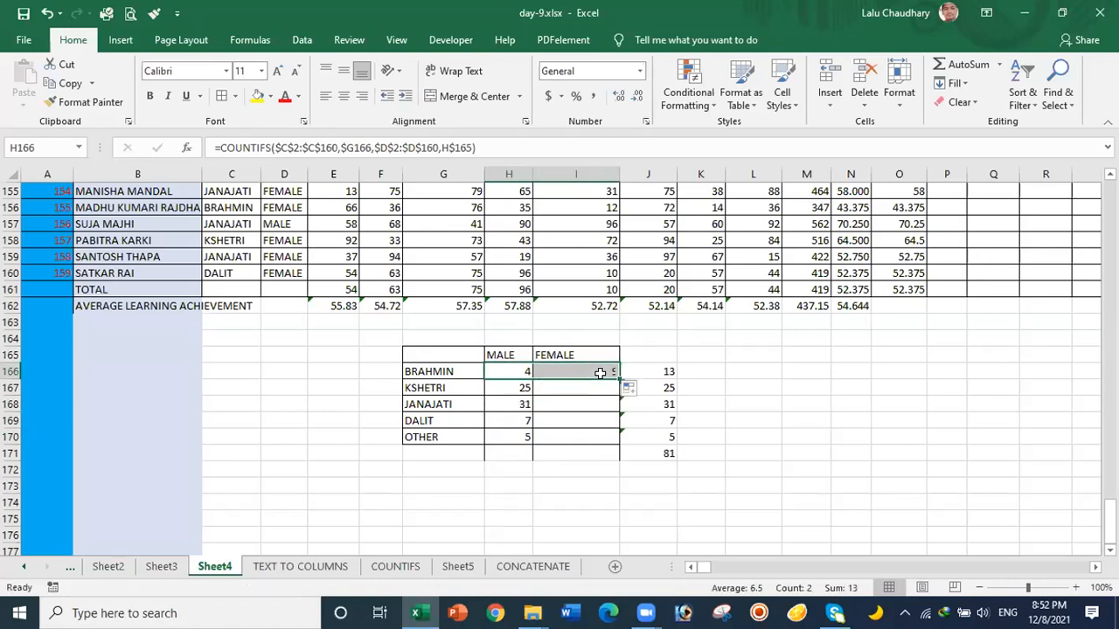
pyautogui.click(572, 418)
pyautogui.click(570, 374)
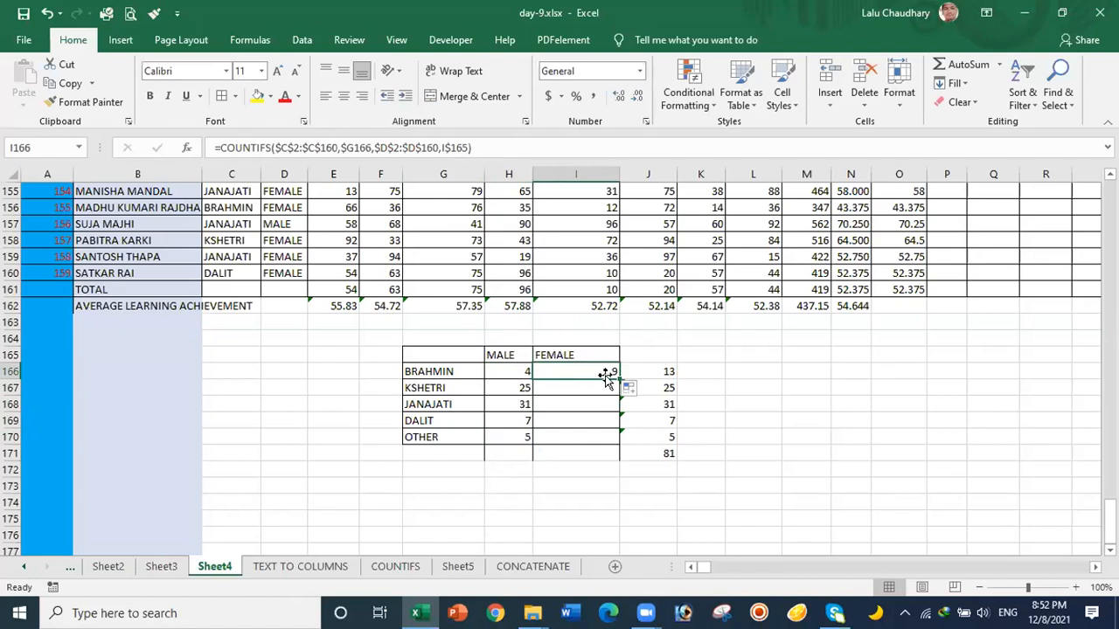
pyautogui.moveTo(617, 378); pyautogui.dragTo(614, 440)
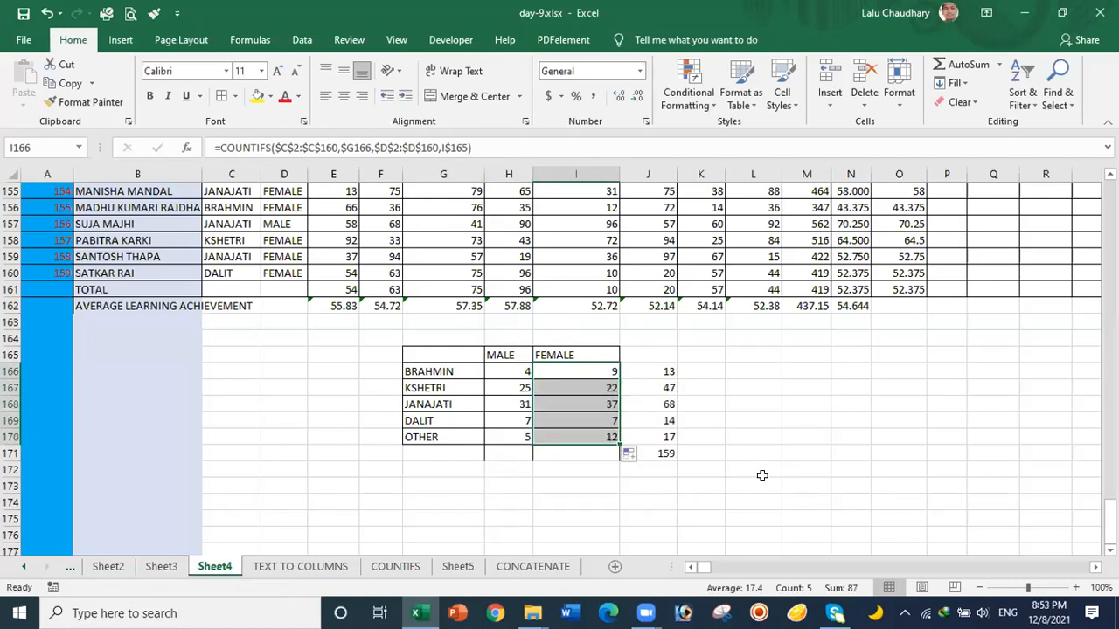
pyautogui.click(681, 478)
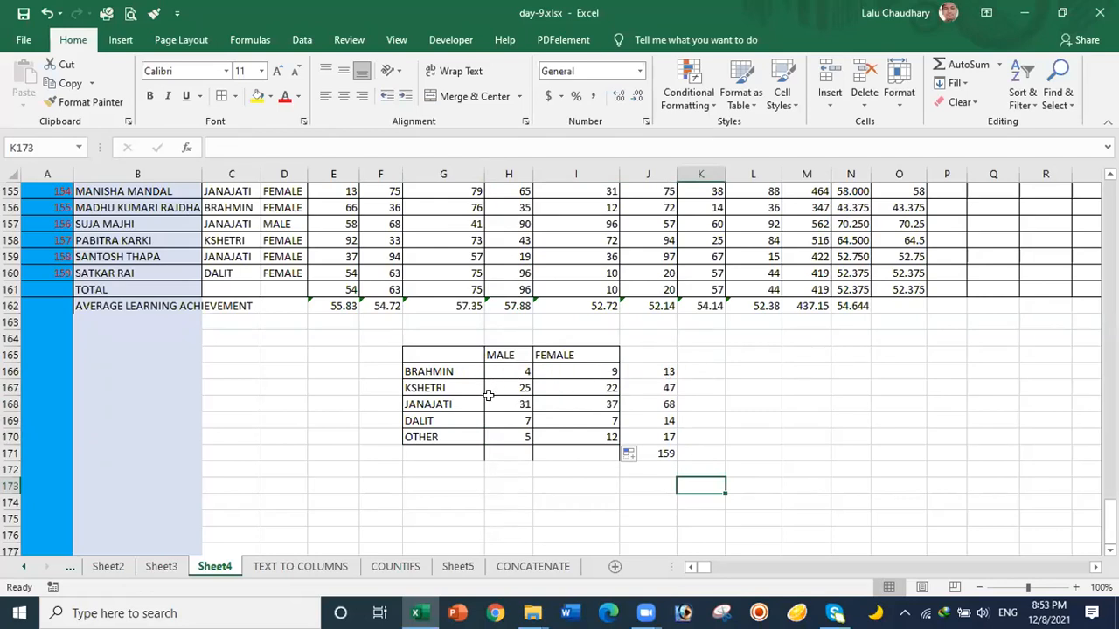
# Step: Label J165 with the heading TOTAL
pyautogui.click(645, 356)
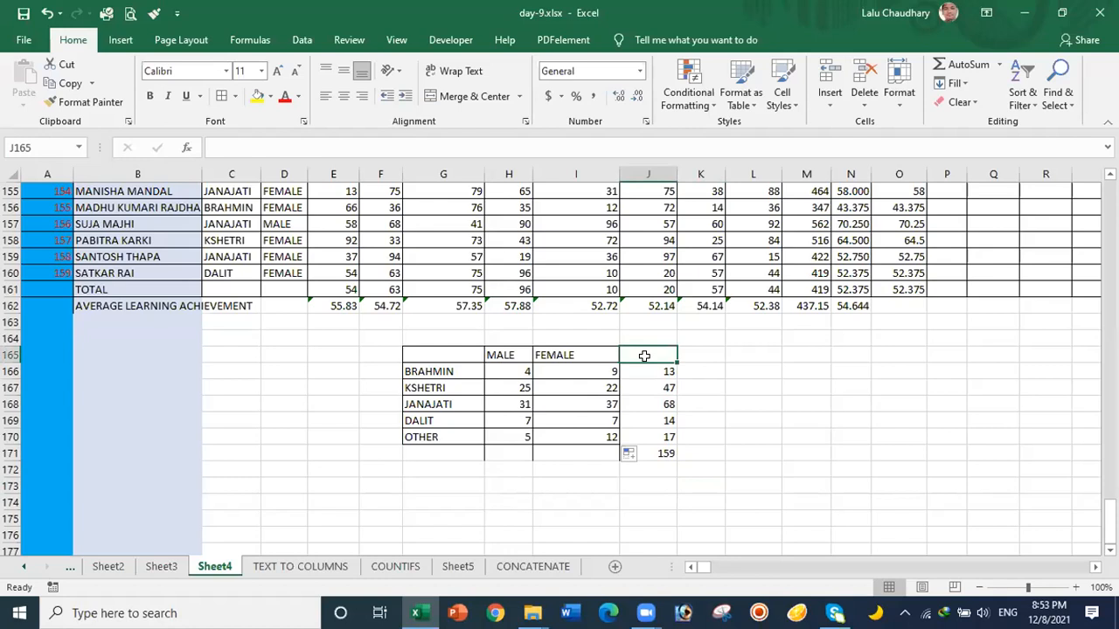
pyautogui.write('T')
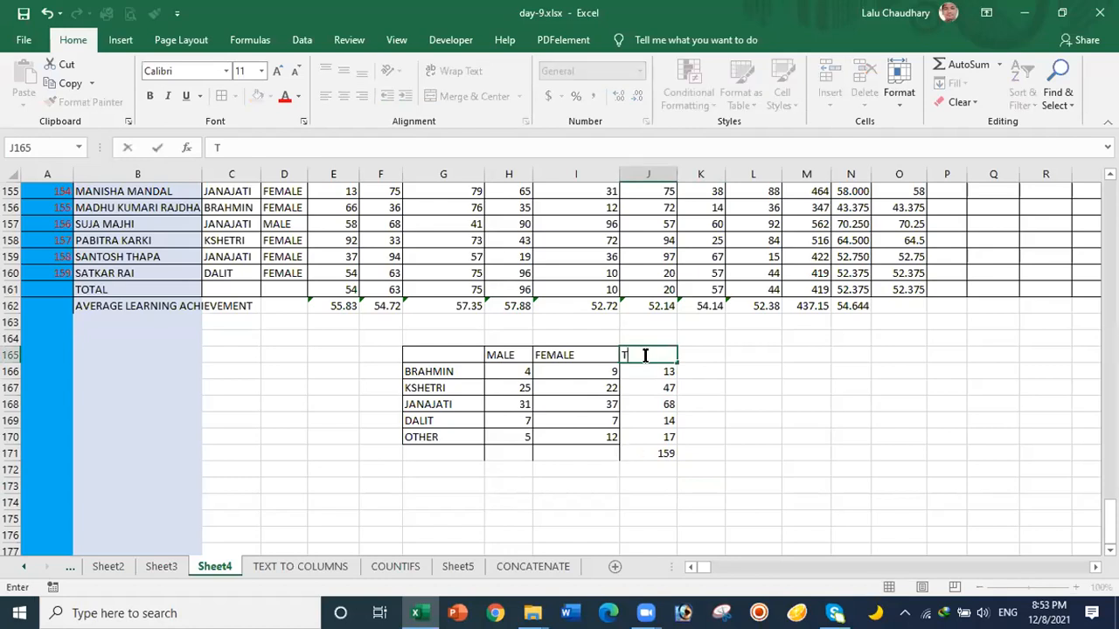
pyautogui.write('OTAL')
pyautogui.click(755, 424)
# Step: Apply All Borders to the whole table G165:J171
pyautogui.moveTo(636, 353); pyautogui.dragTo(644, 437)
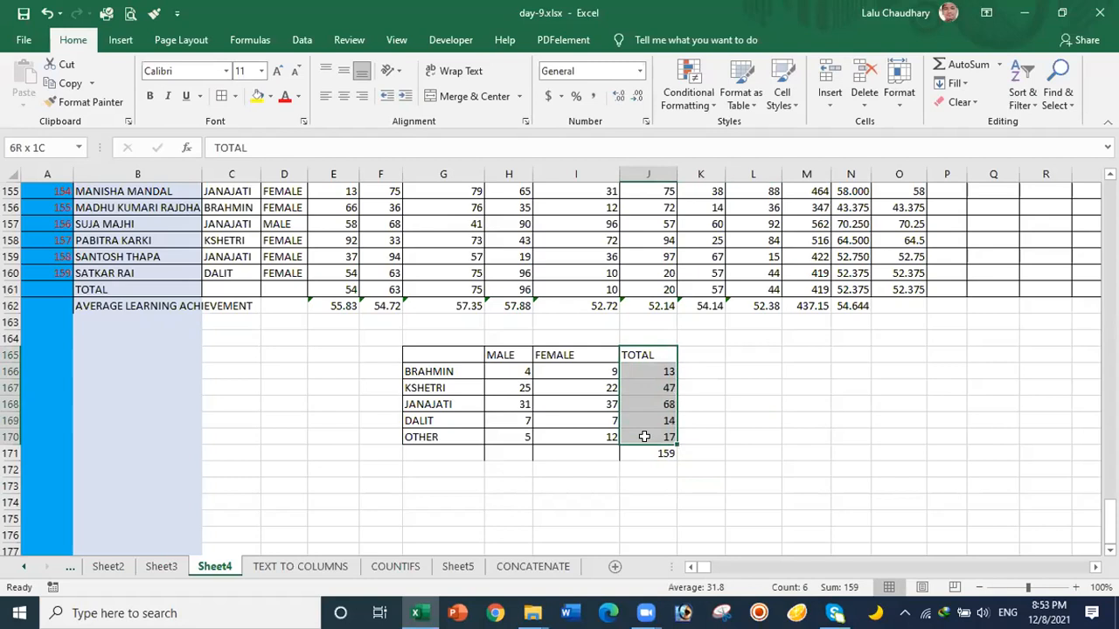
pyautogui.moveTo(408, 354); pyautogui.dragTo(649, 461)
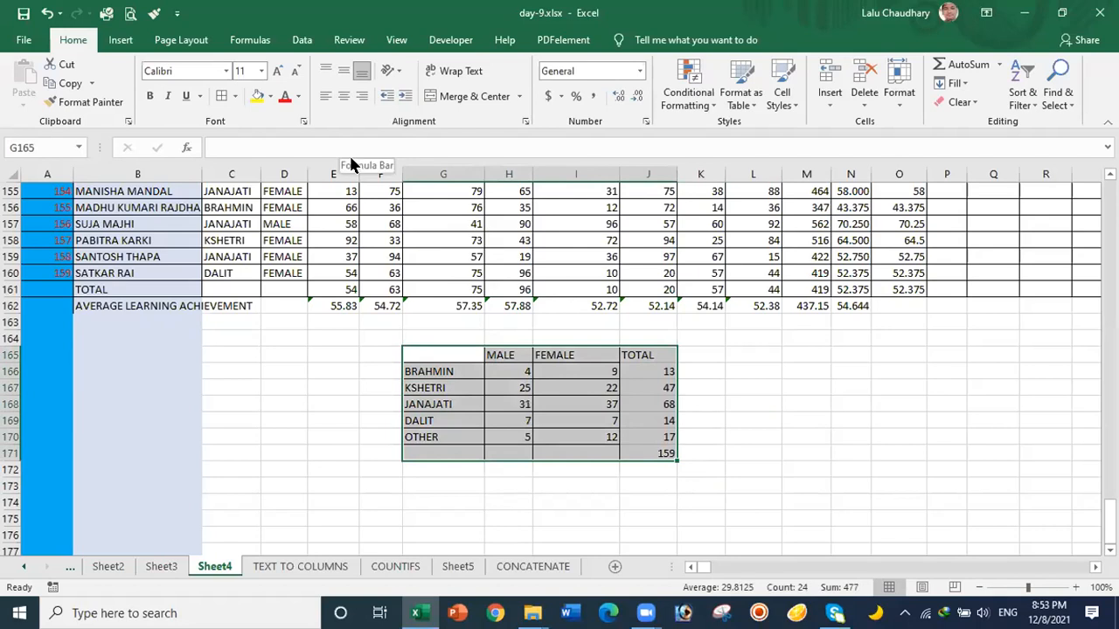
pyautogui.hotkey('alt', 'h')
pyautogui.press('b')
pyautogui.press('a')
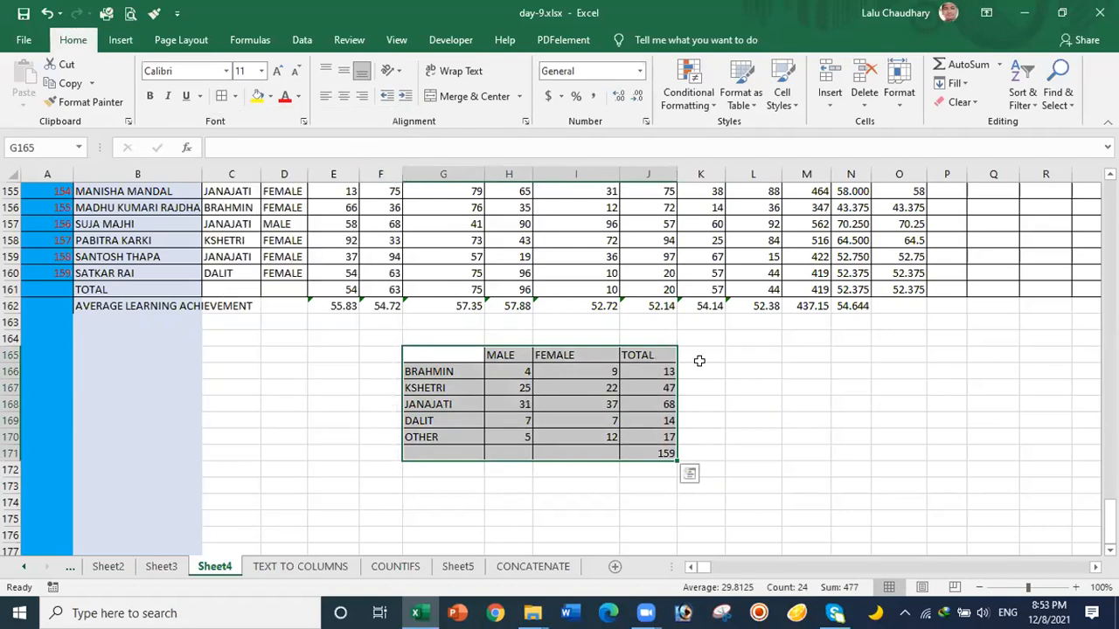
pyautogui.click(765, 422)
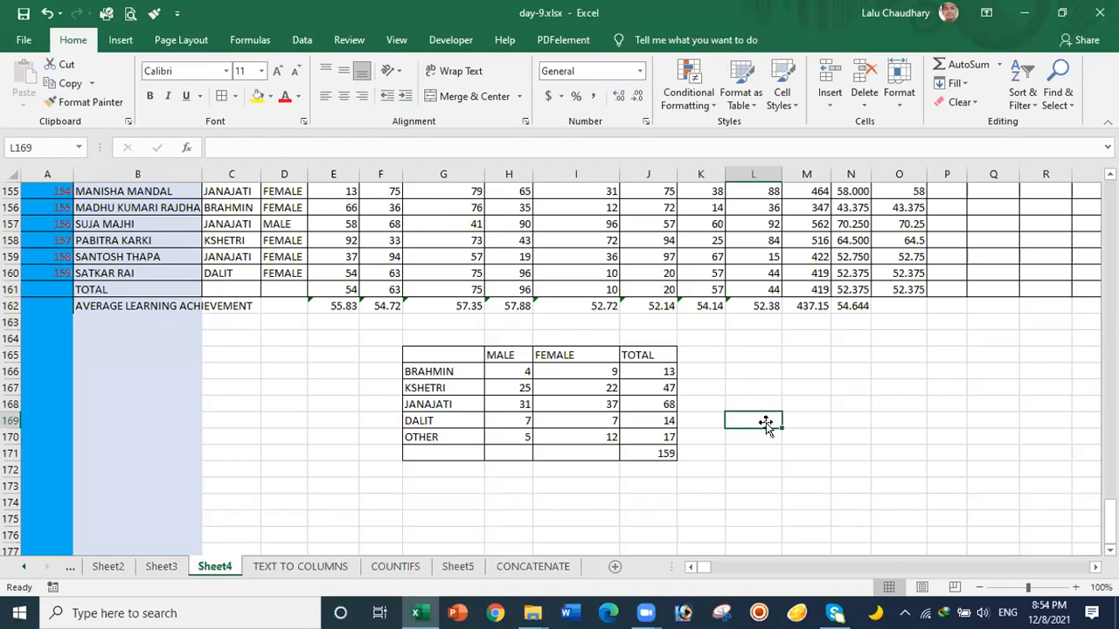
# Step: Browse the TEXT TO COLUMNS, COUNTIFS and CONCATENATE sheets
pyautogui.click(310, 568)
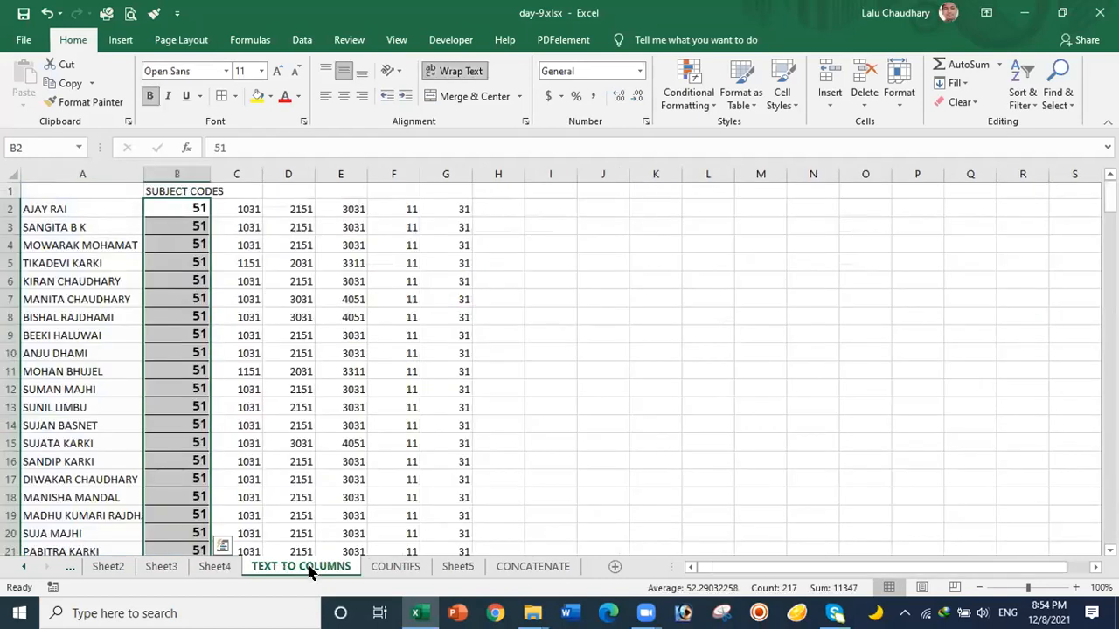
pyautogui.click(399, 567)
pyautogui.click(533, 568)
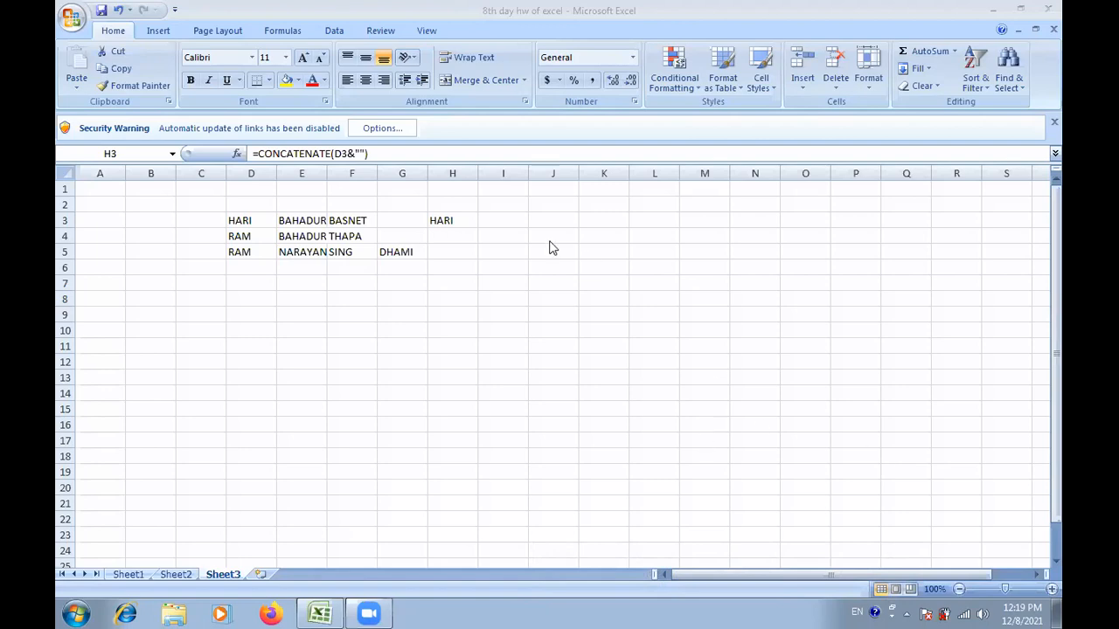
# Step: Remove the =CONCATENATE(D3&"") formula and its displayed name from cell H3 on Sheet3
pyautogui.click(373, 153)
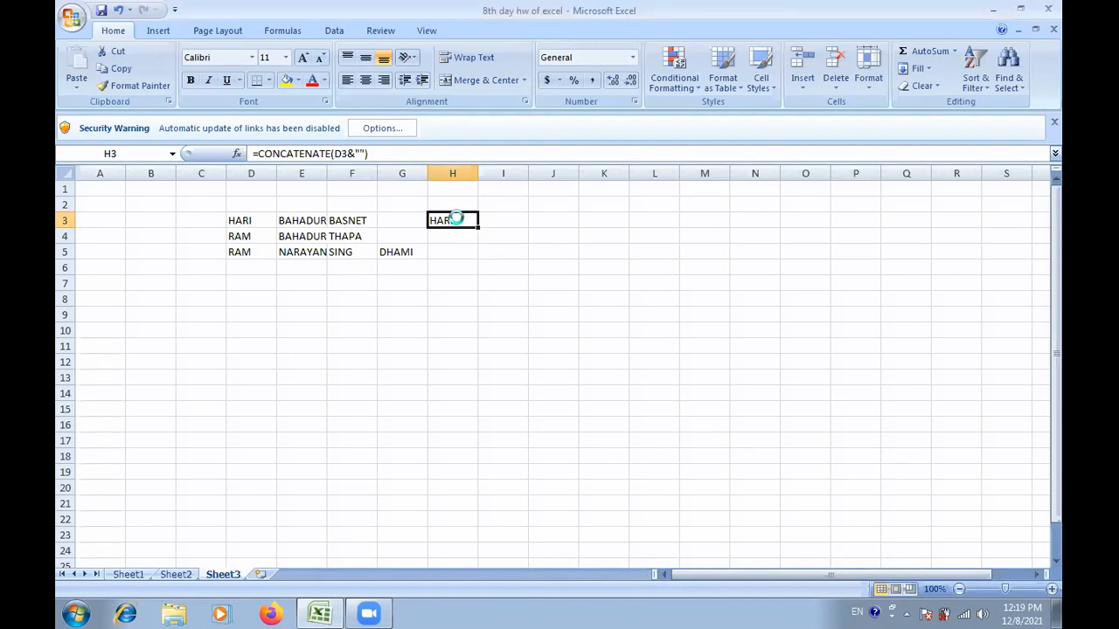
pyautogui.press('Delete')
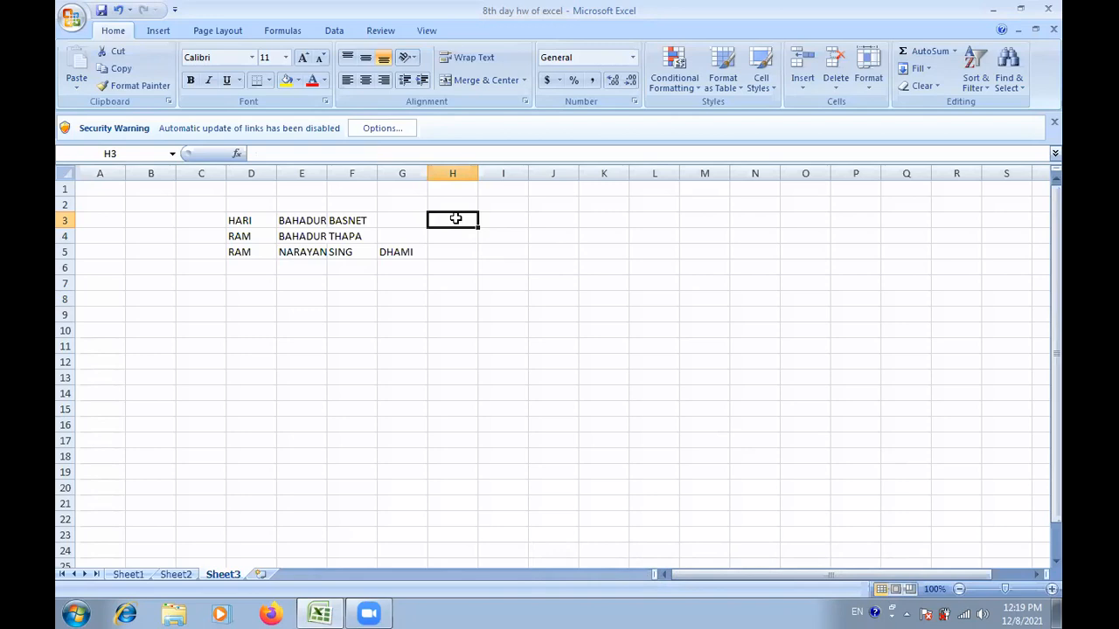